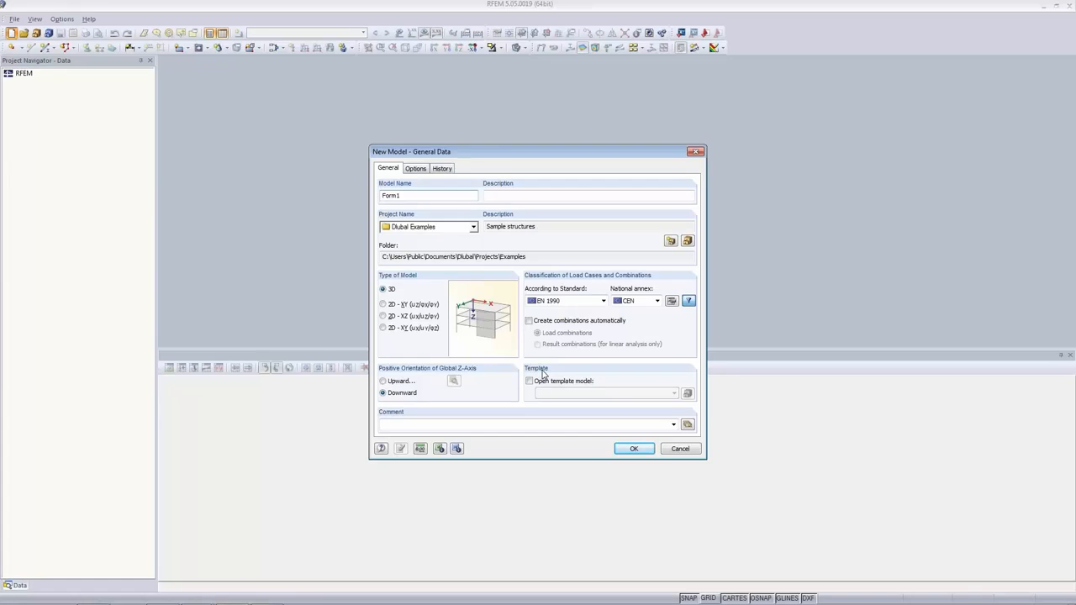
Create the 3D model Form1 in the Dlubal Examples project with RF-FORM-FINDING active, overwriting the existing model of that name
left_click(427, 196)
left_click(416, 169)
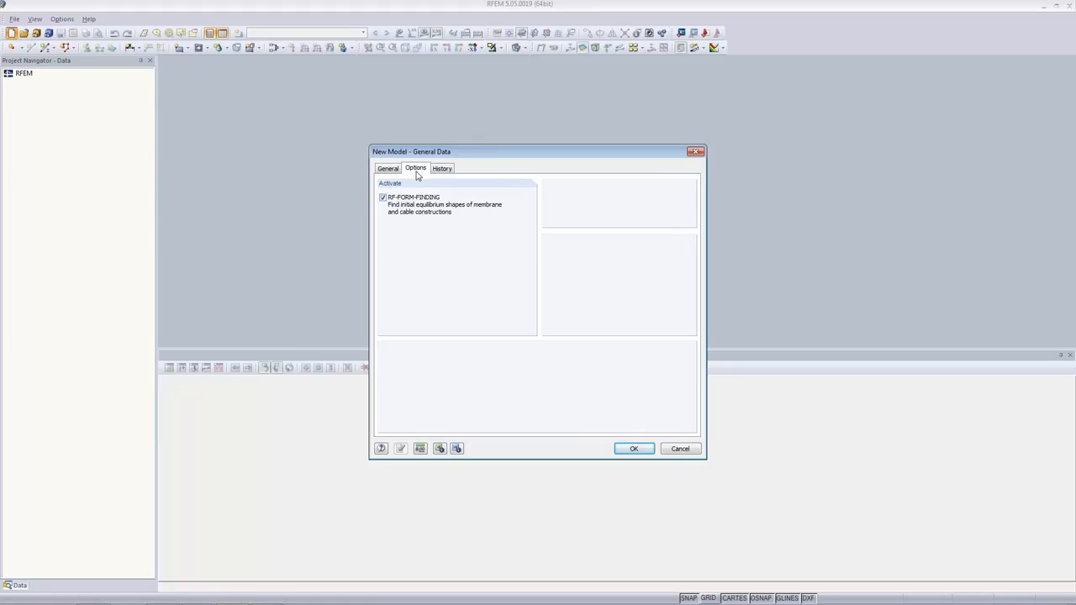
left_click(644, 450)
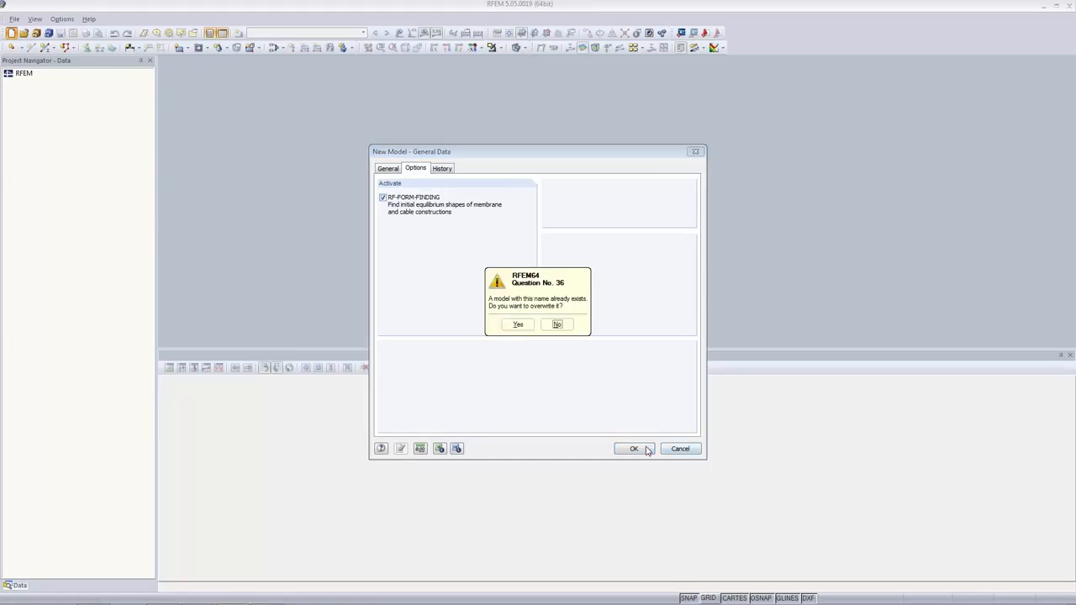
left_click(516, 324)
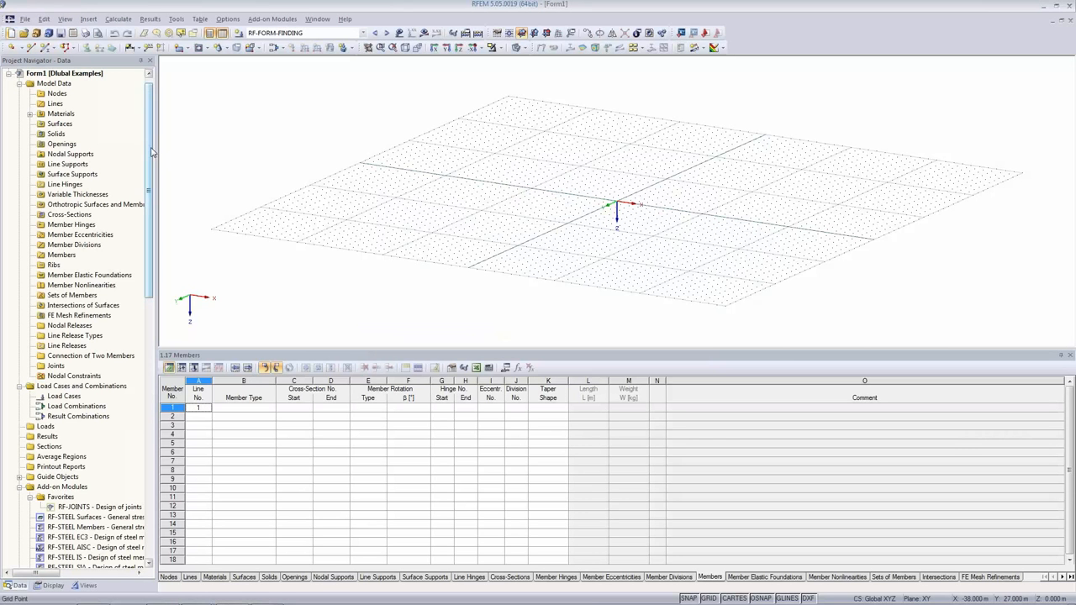
left_click_drag(151, 152, 149, 292)
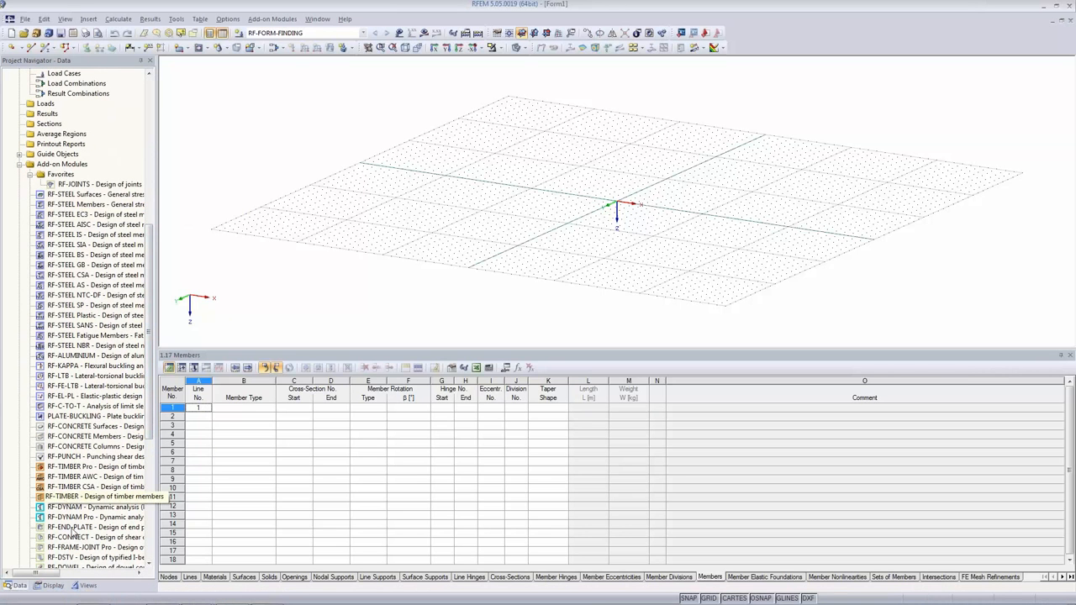
left_click_drag(149, 284, 160, 130)
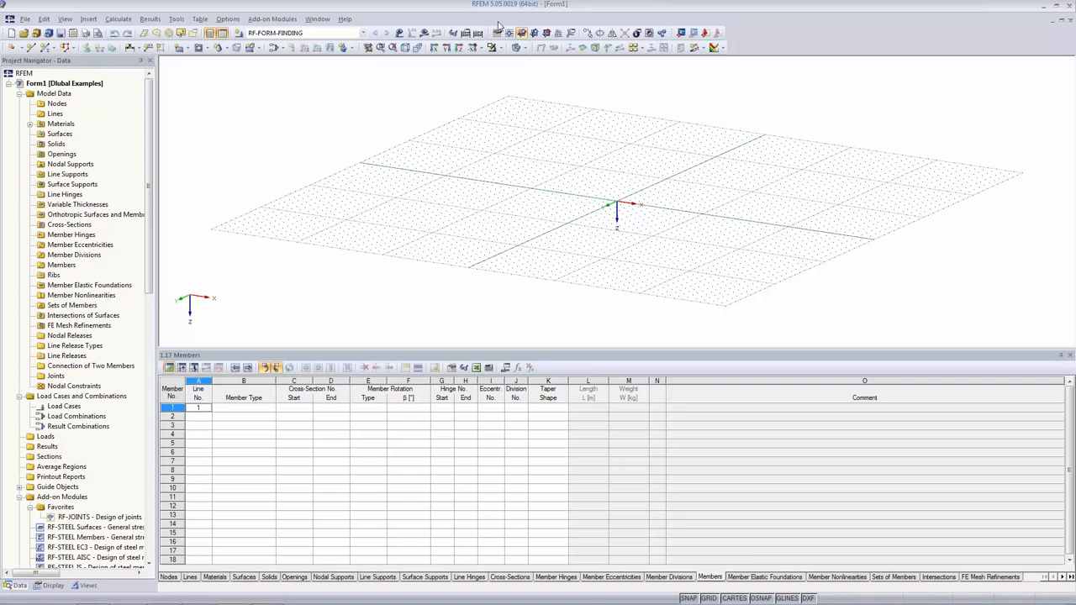
Switch the work plane to XZ and shrink the members table to enlarge the modelling area for line drawing
left_click(546, 34)
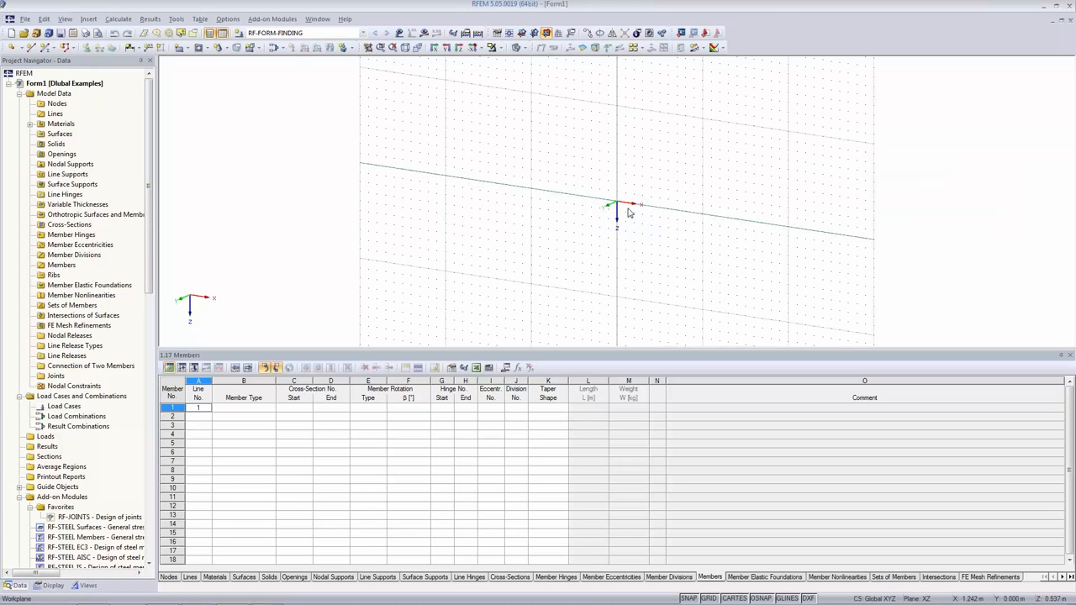
left_click(30, 48)
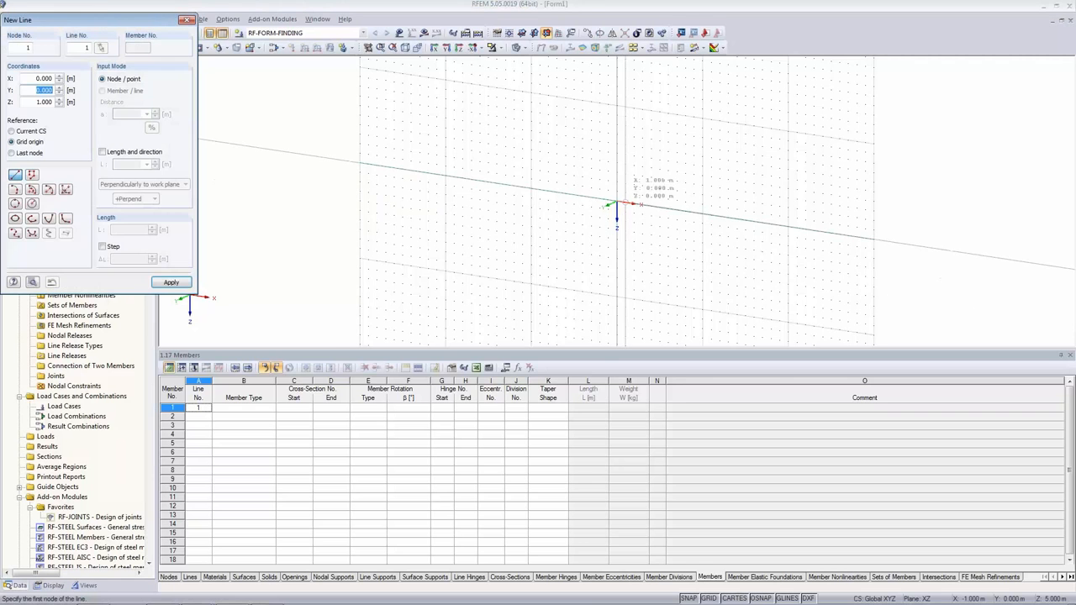
scroll(618, 206, "up", 2)
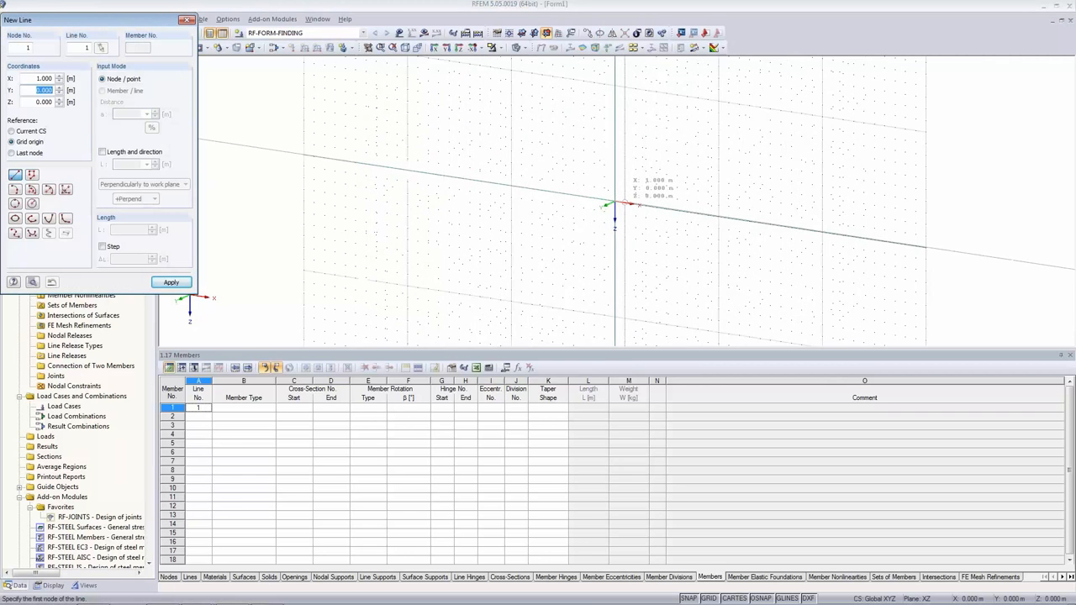
left_click(608, 349)
left_click_drag(611, 583, 611, 584)
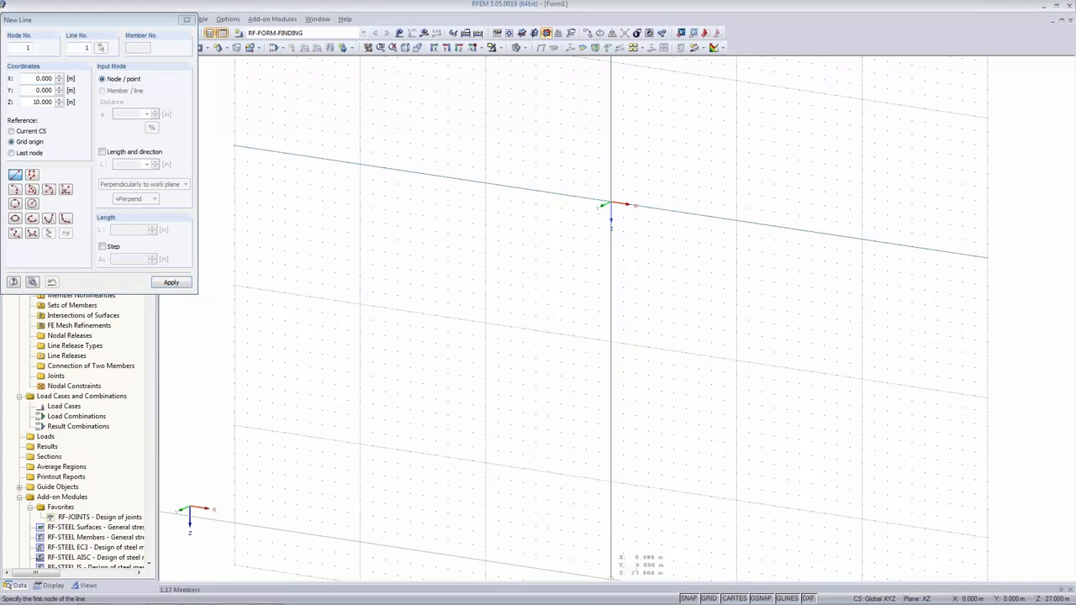
Draw three connected lines through the XZ points (0, 0), (0, -10), (10, -10) and (10, 0) m, starting at the origin
scroll(628, 199, "up", 4)
middle_click_drag(628, 199, 465, 445)
scroll(471, 432, "down", 2)
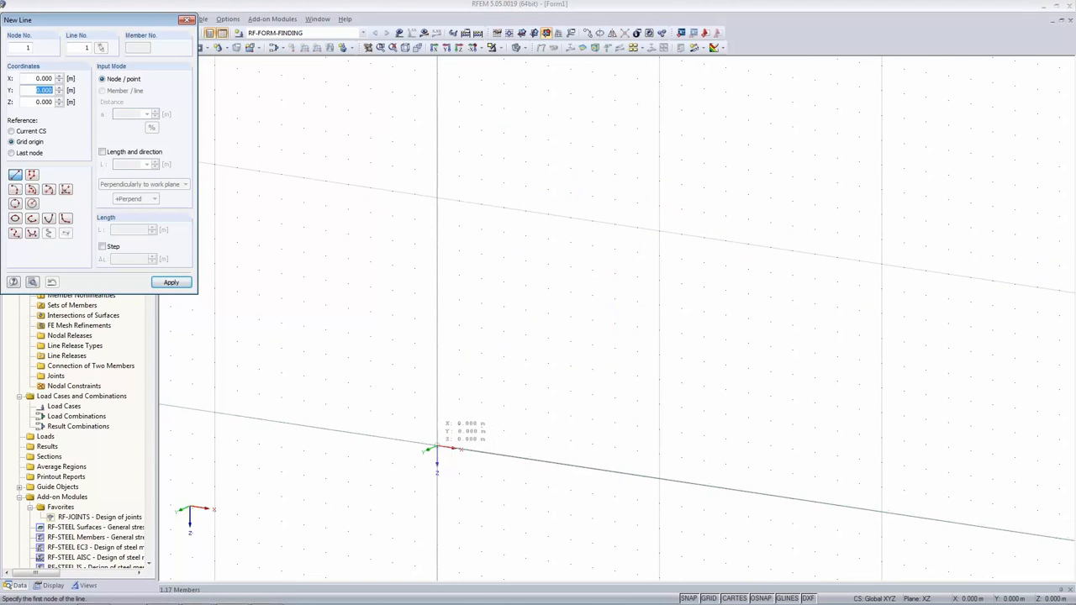
left_click(436, 448)
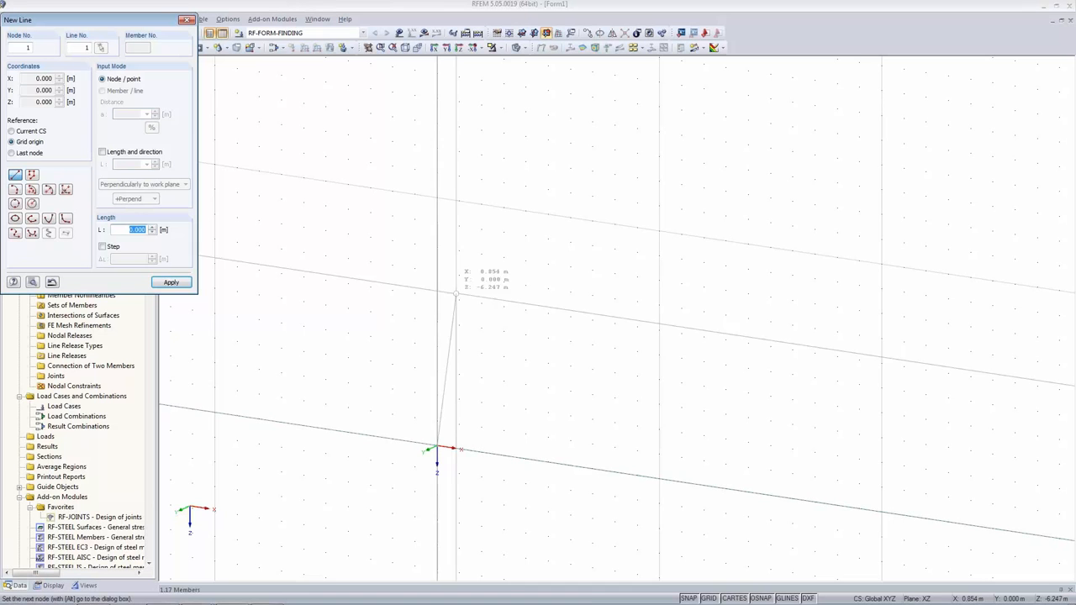
left_click(436, 196)
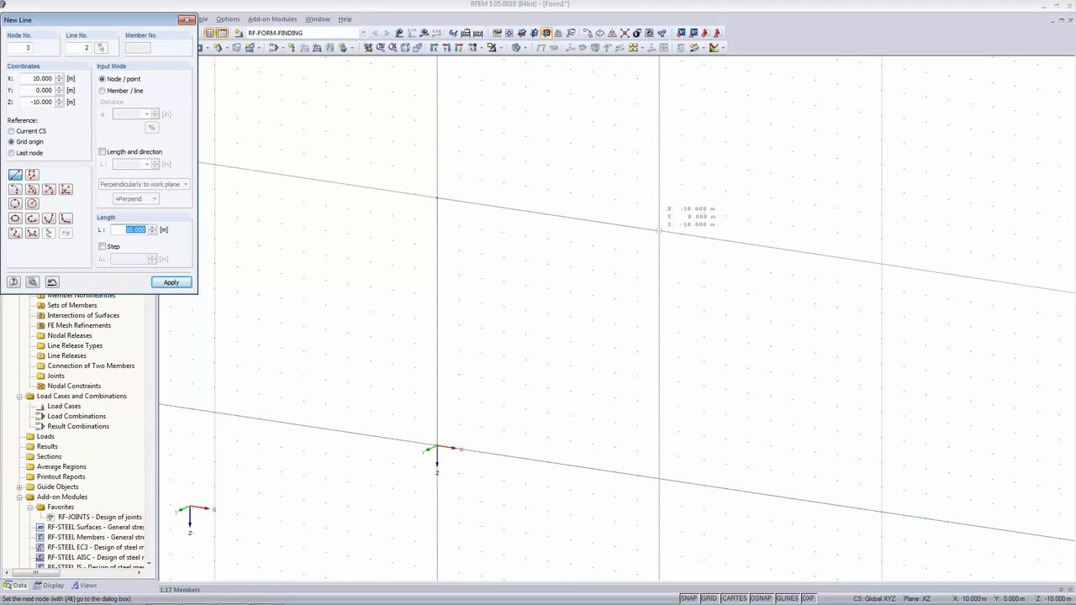
left_click(659, 230)
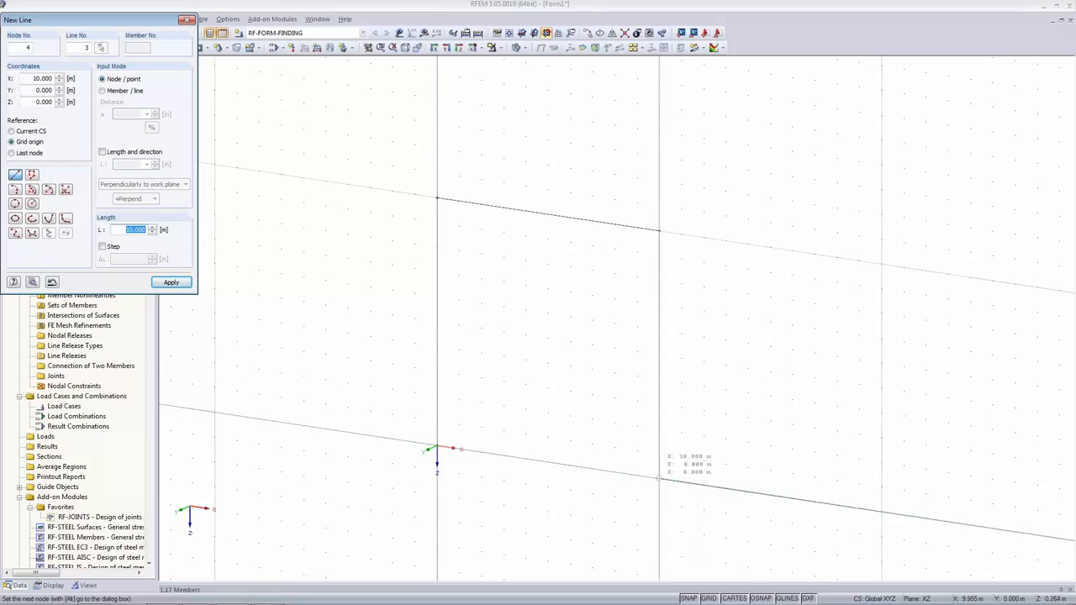
left_click(658, 477)
right_click(660, 471)
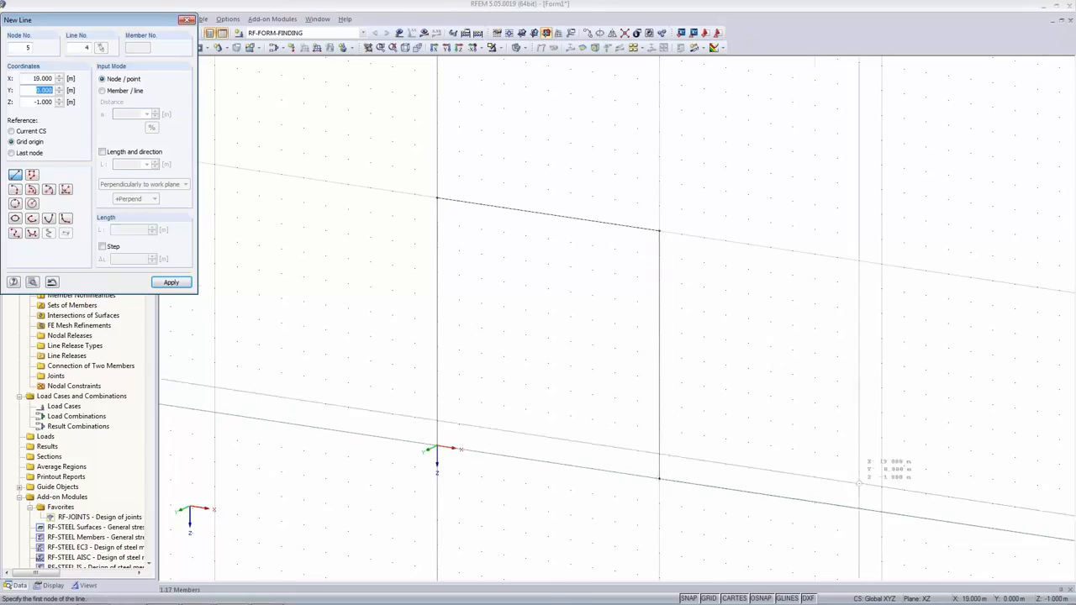
left_click(188, 21)
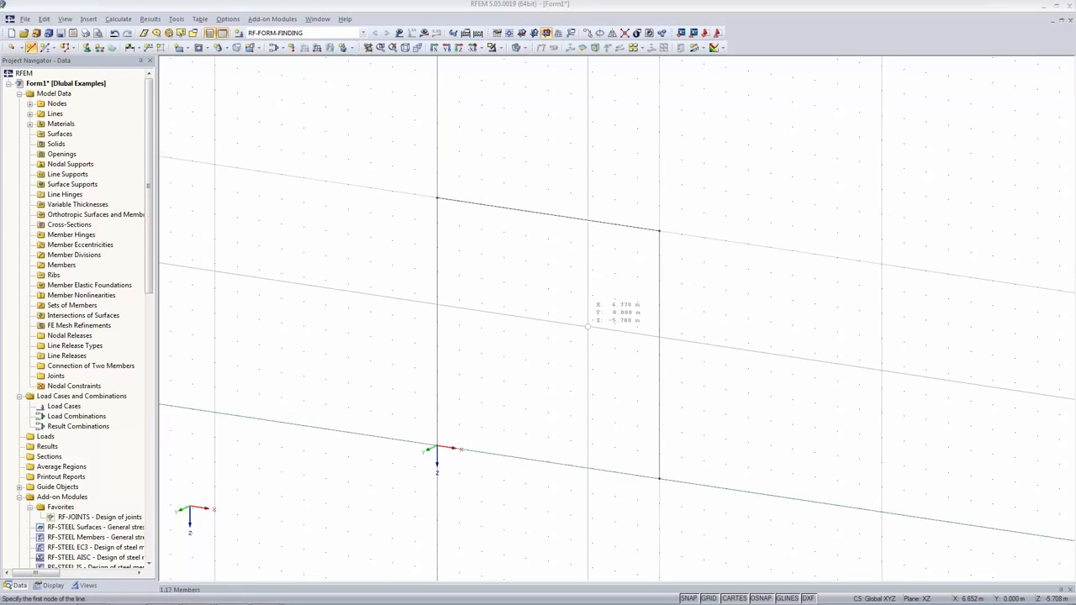
Select the three frame lines for extrusion into surfaces and set the extrusion depth to 10 m
left_click_drag(350, 174, 748, 517)
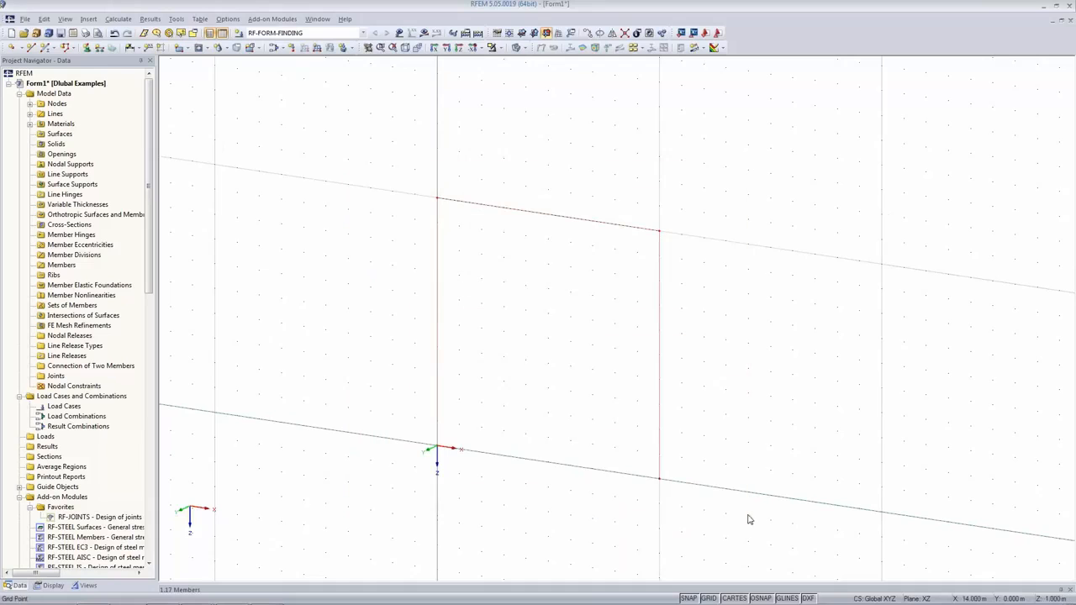
right_click(510, 214)
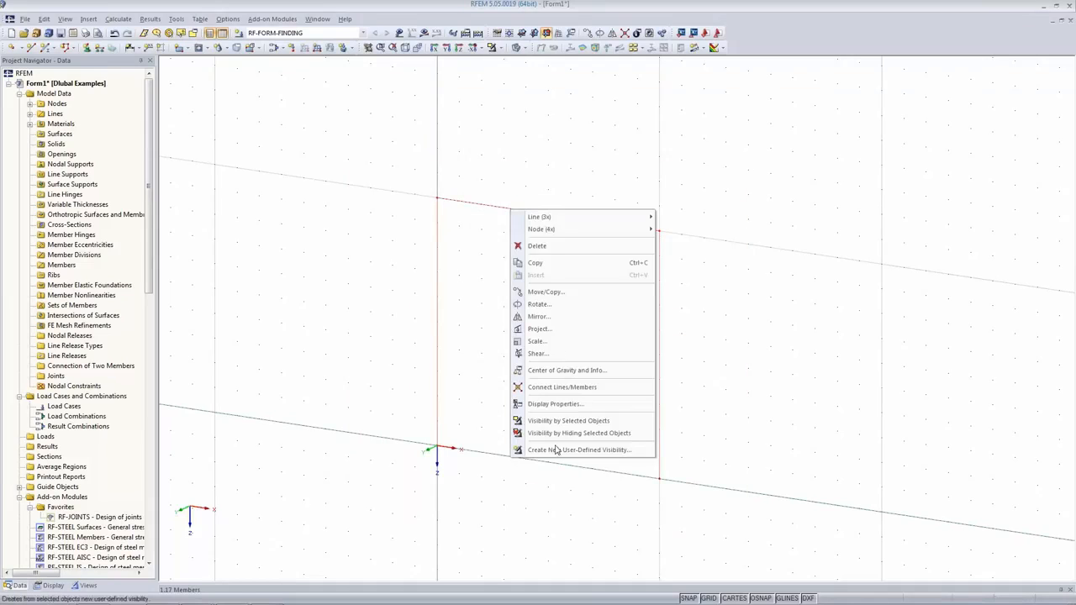
mouse_move(566, 220)
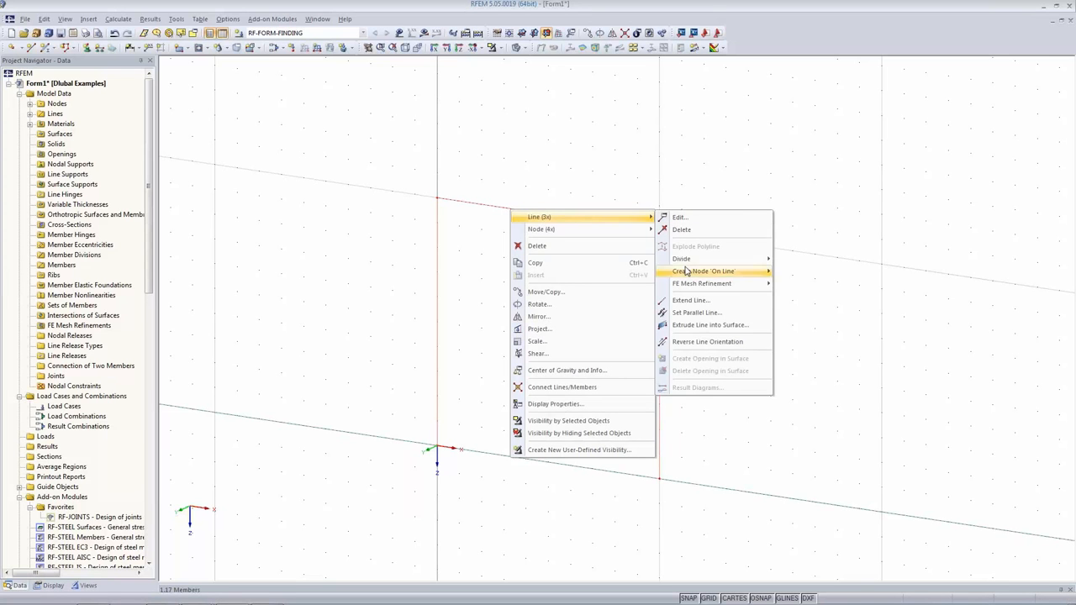
left_click(695, 327)
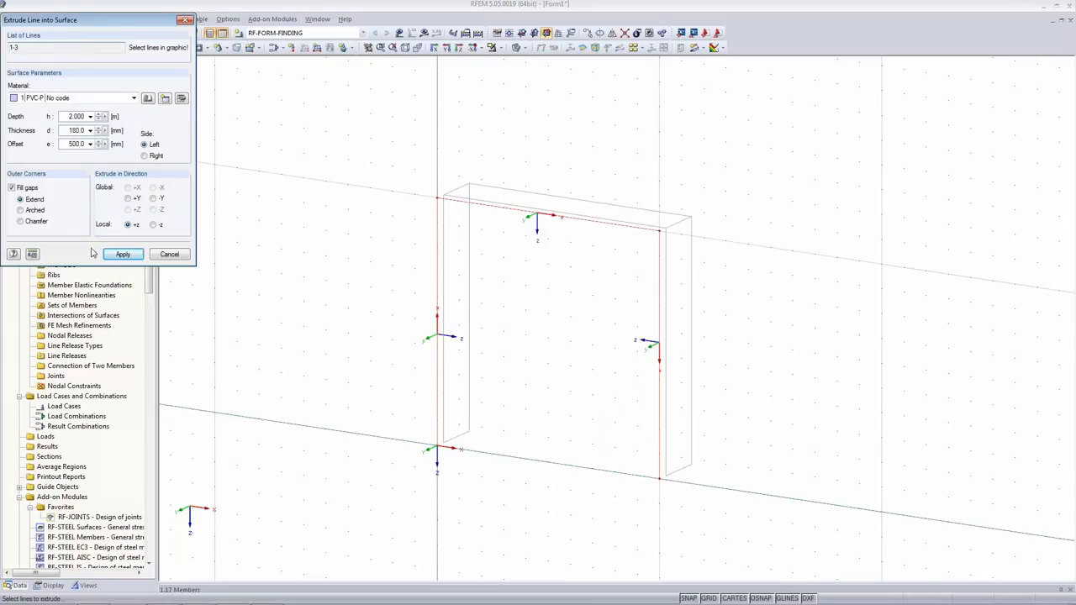
double_click(76, 116)
type("10")
key("Tab")
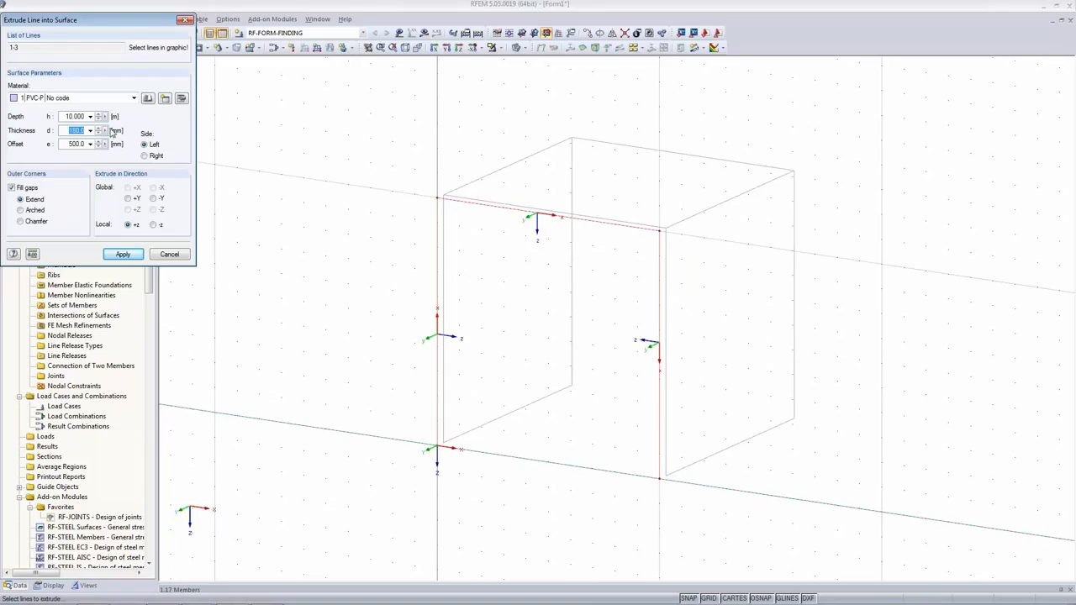
Set the extrusion offset to 0 mm and create the two wall surfaces and the roof surface
left_click(74, 130)
double_click(63, 144)
type("0.0")
key("Tab")
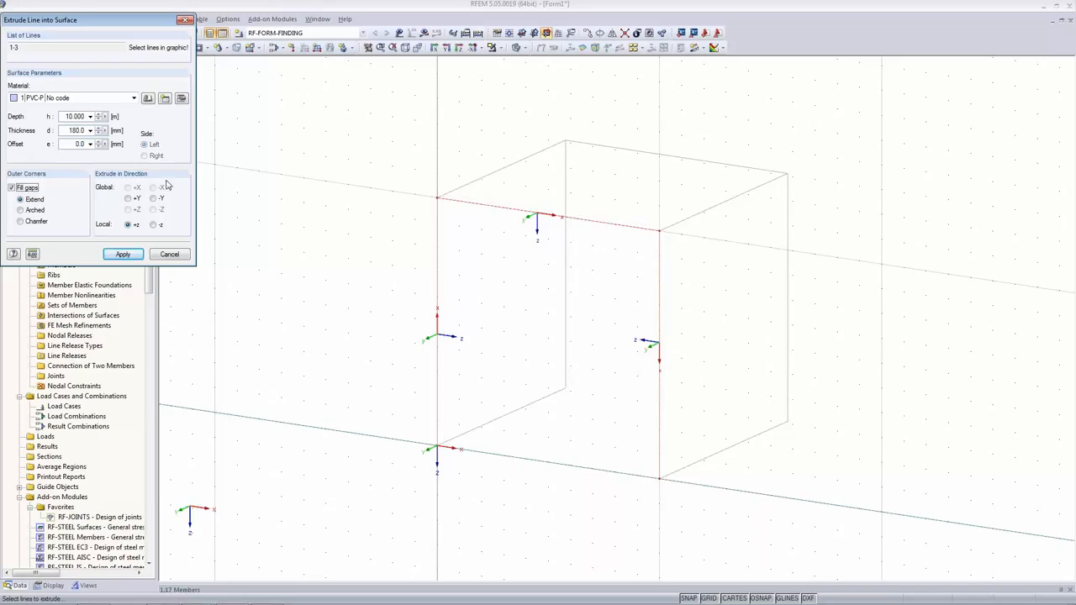
left_click(124, 254)
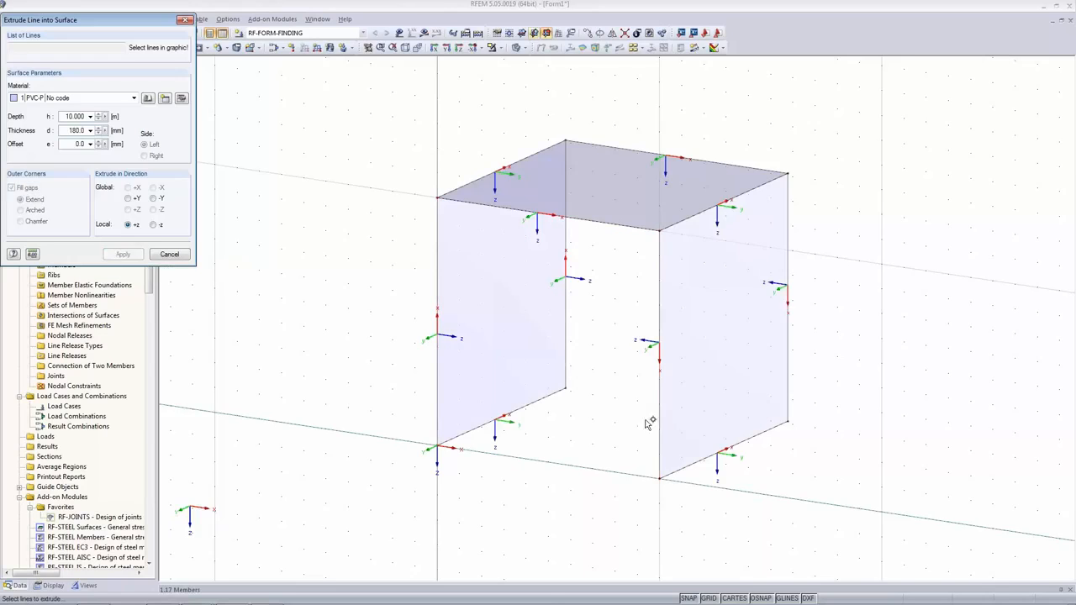
left_click(185, 18)
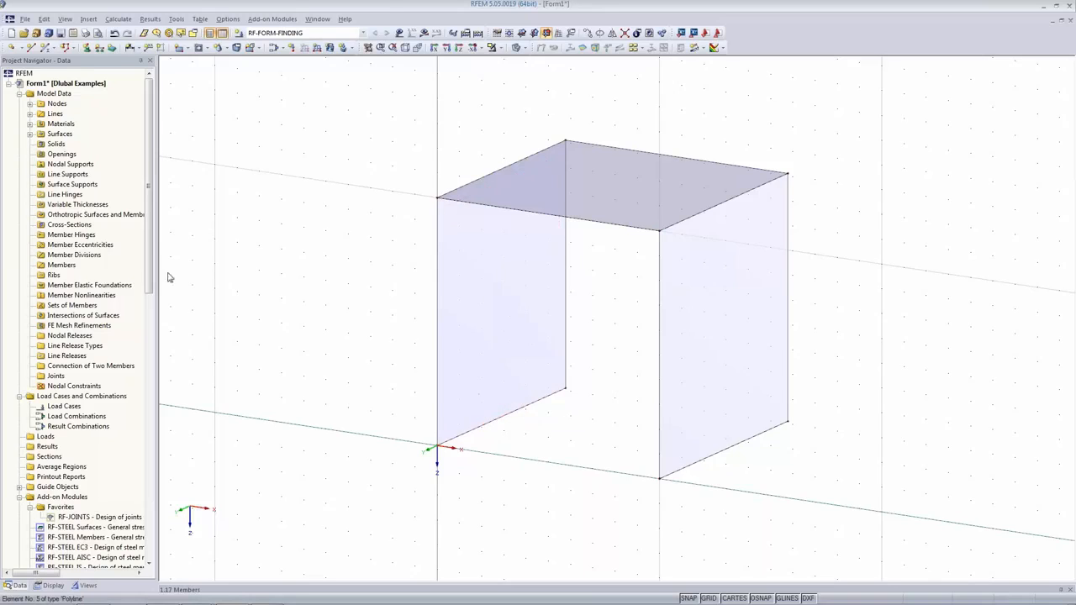
Check the available line support types and their support conditions, and use the global Hinged type for new line supports
left_click(99, 48)
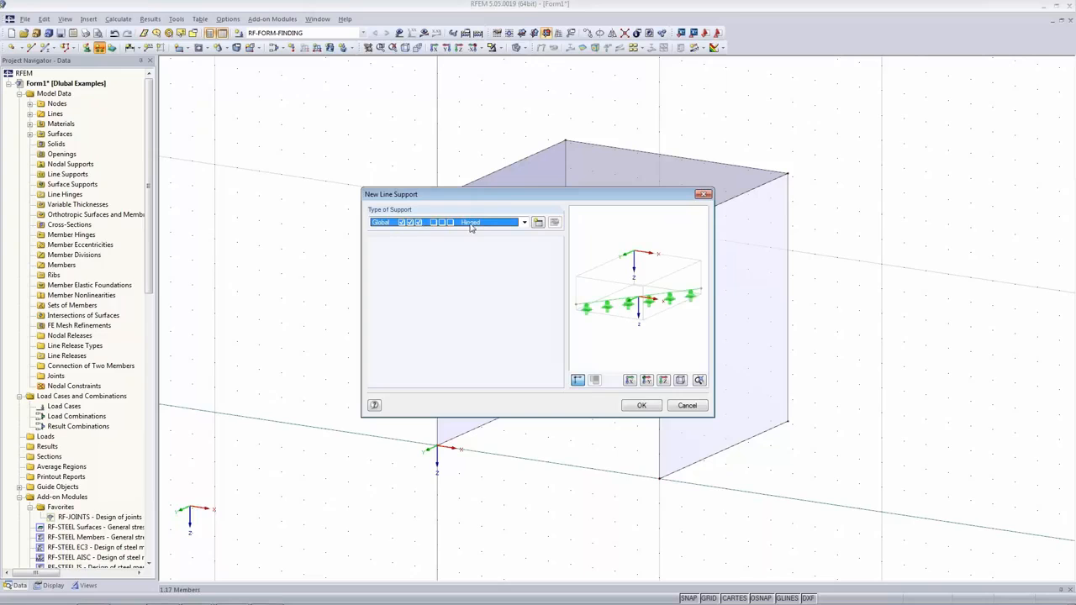
left_click(523, 222)
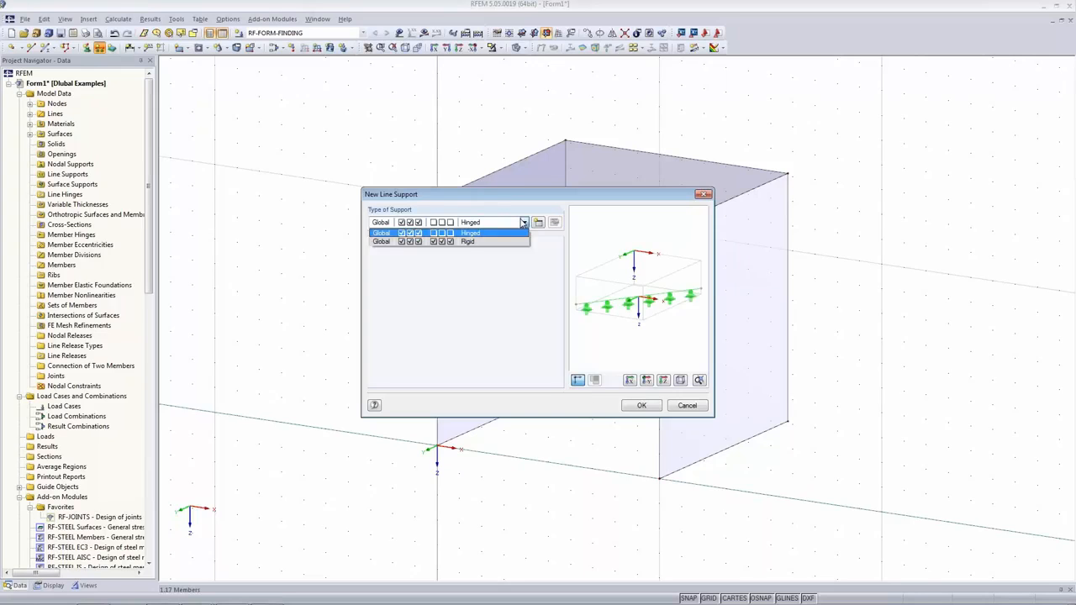
left_click(523, 221)
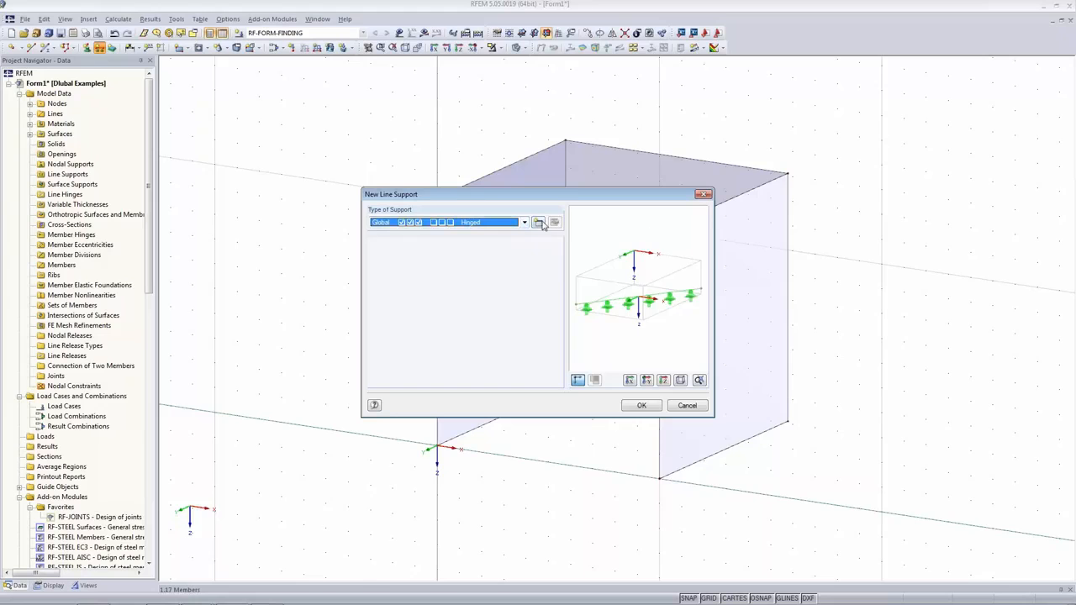
left_click(539, 223)
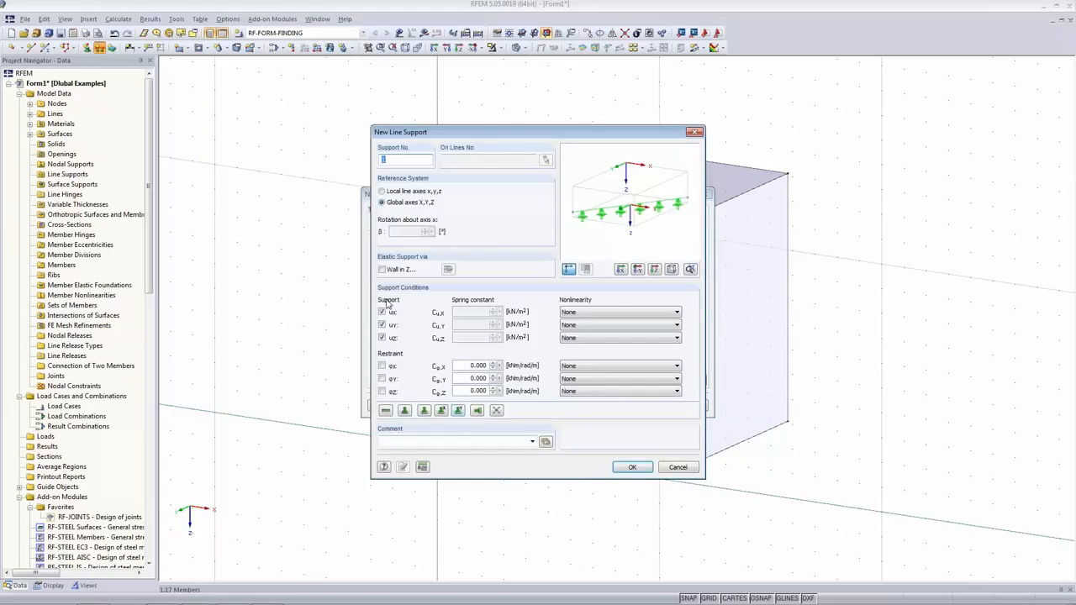
left_click(678, 467)
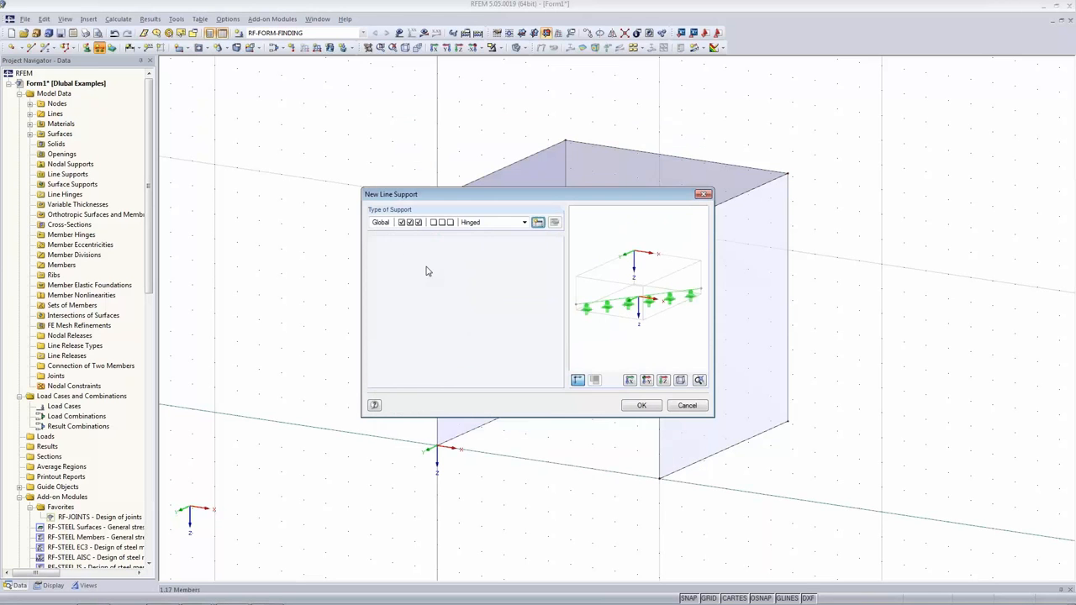
left_click(642, 405)
Place hinged line supports on the bottom and vertical edges of both walls and on the front and back roof edges
left_click(500, 418)
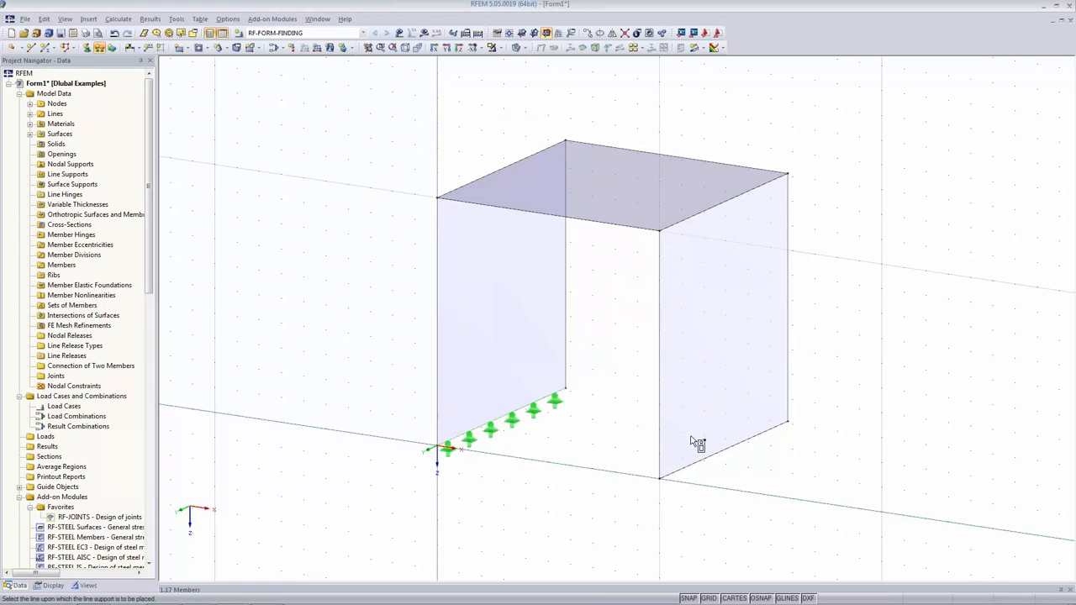
left_click(437, 320)
left_click(566, 294)
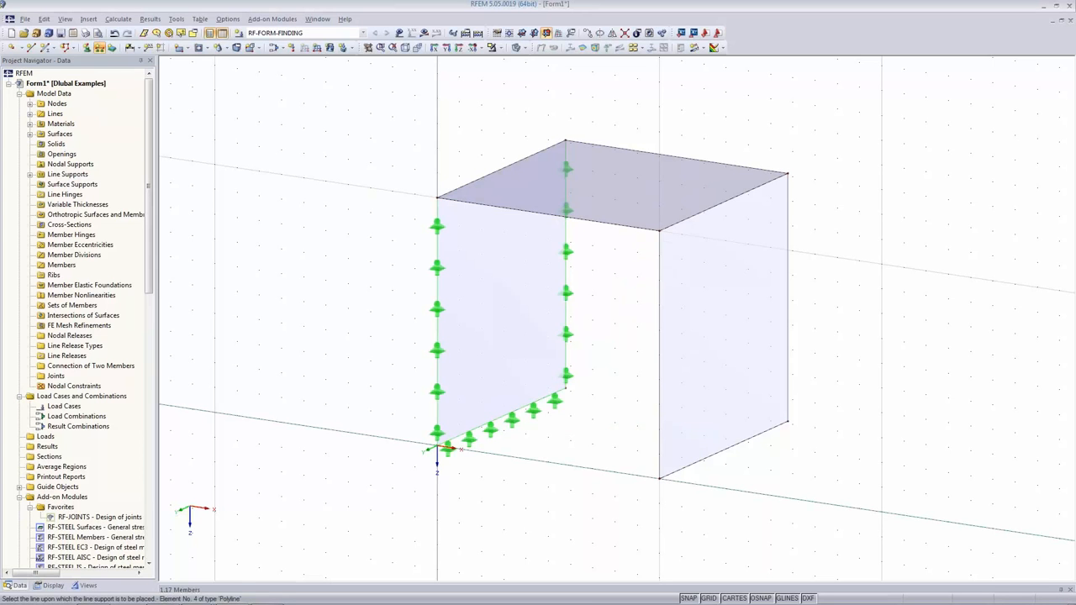
left_click(591, 221)
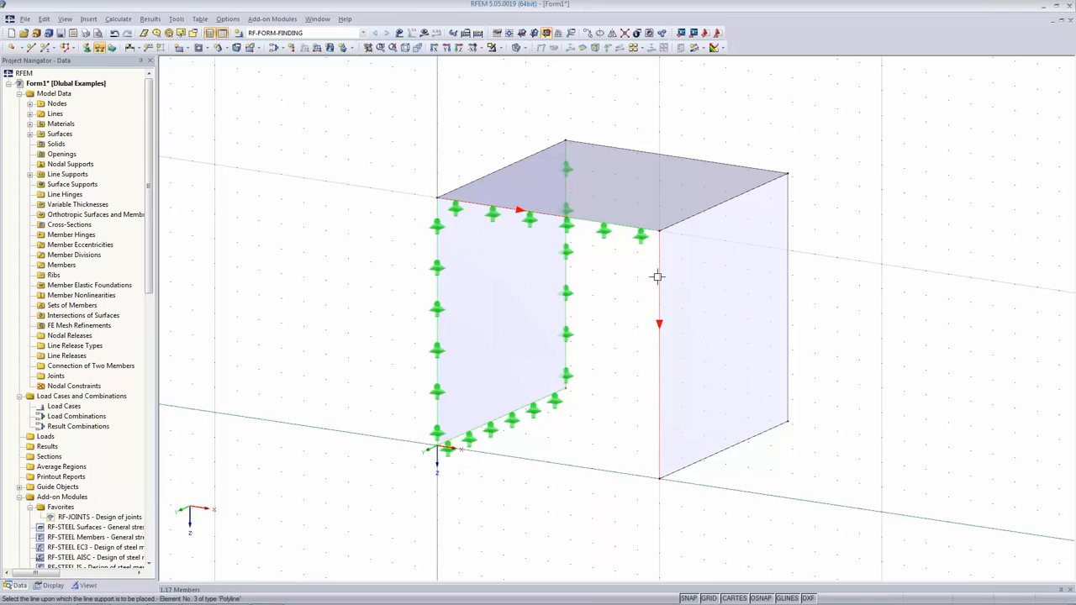
left_click(658, 324)
left_click(749, 438)
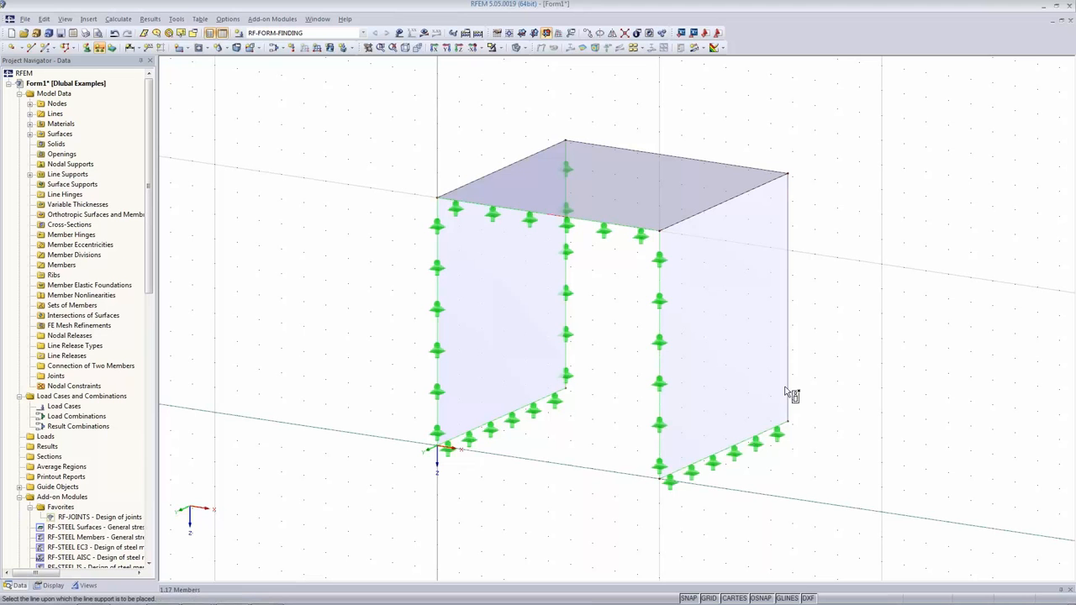
left_click(786, 378)
left_click(738, 165)
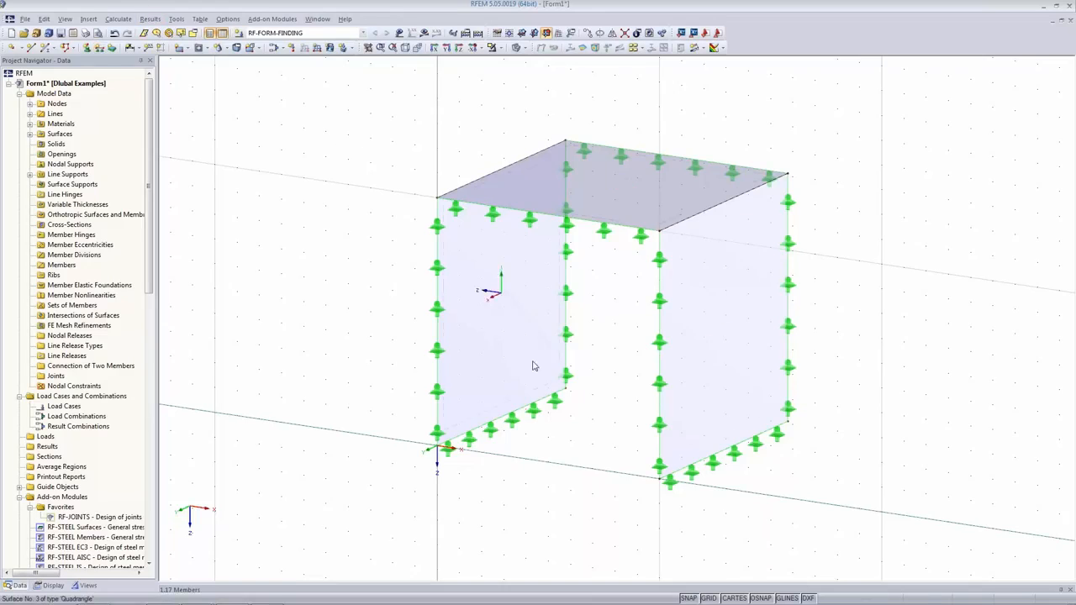
Confirm the FE mesh settings with triangles-only element shapes and generate the FE mesh on the wall and roof surfaces
left_click(118, 18)
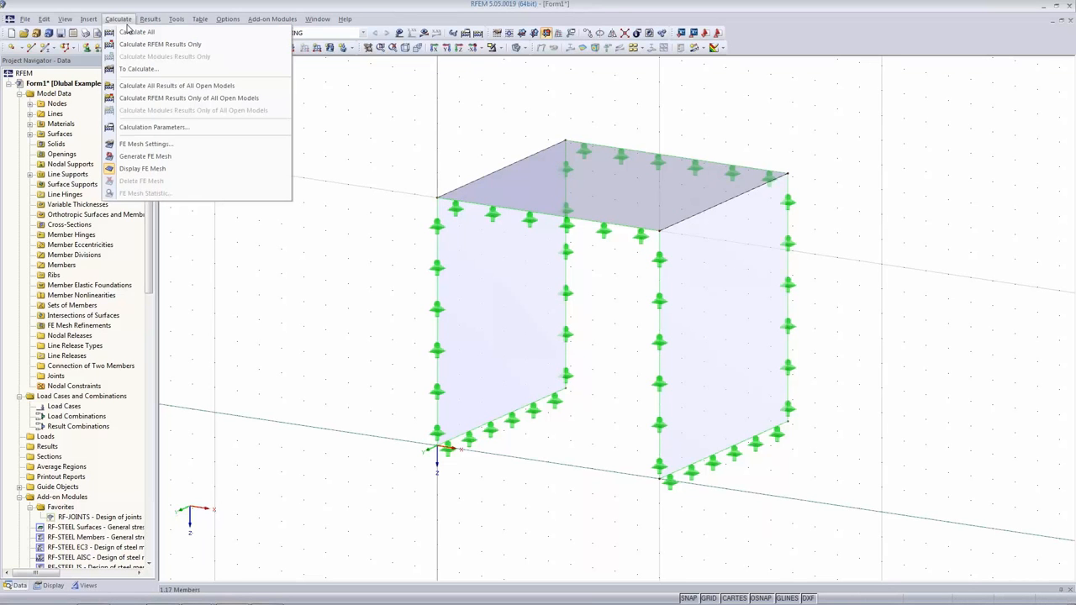
left_click(186, 149)
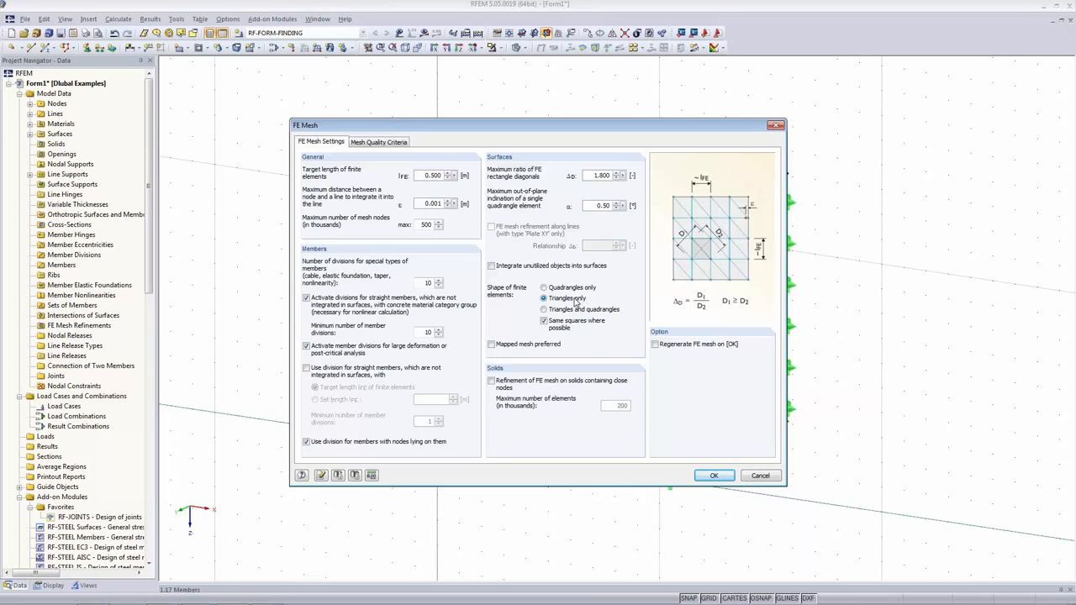
left_click(716, 477)
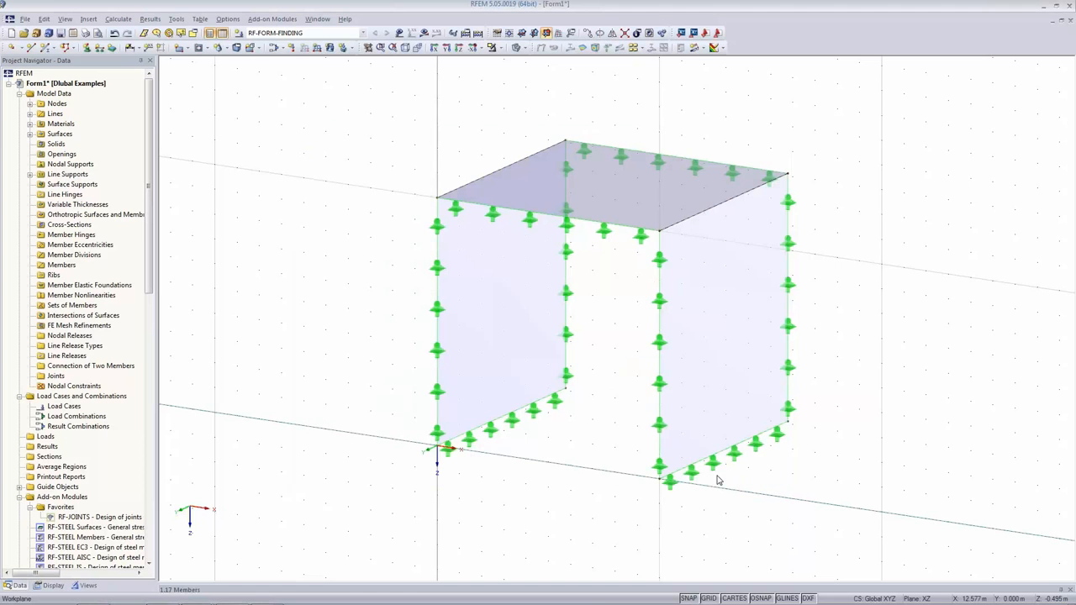
left_click(118, 19)
left_click(139, 156)
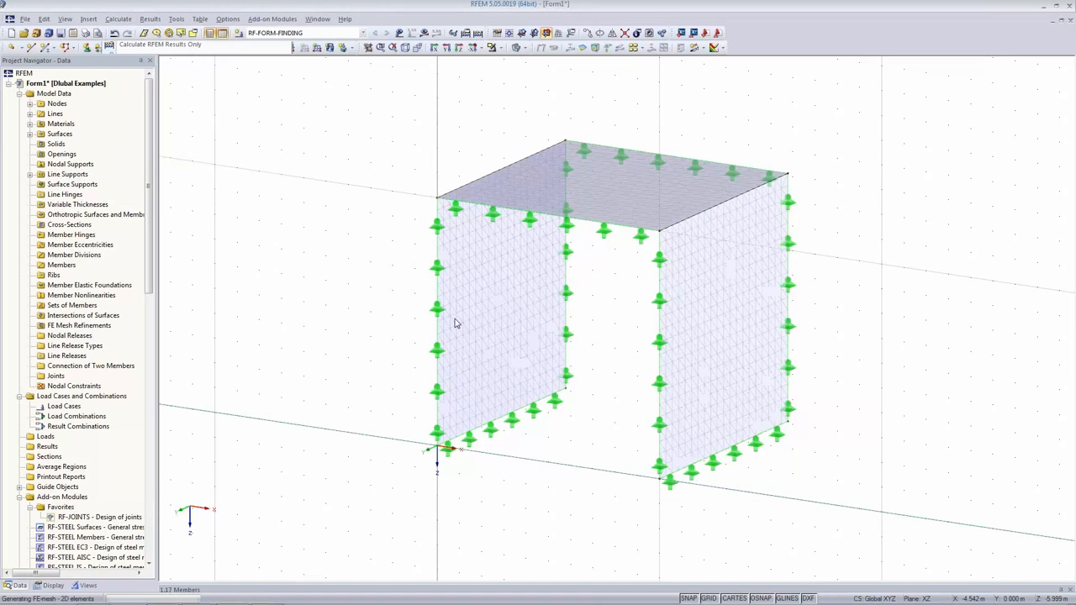
scroll(533, 311, "up", 3)
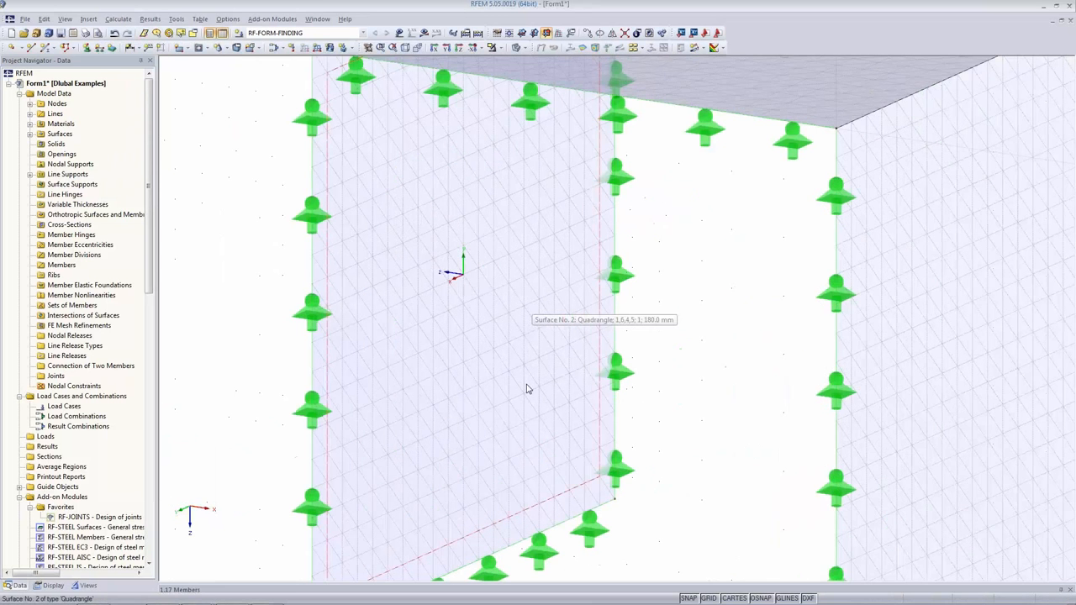
scroll(526, 388, "down", 3)
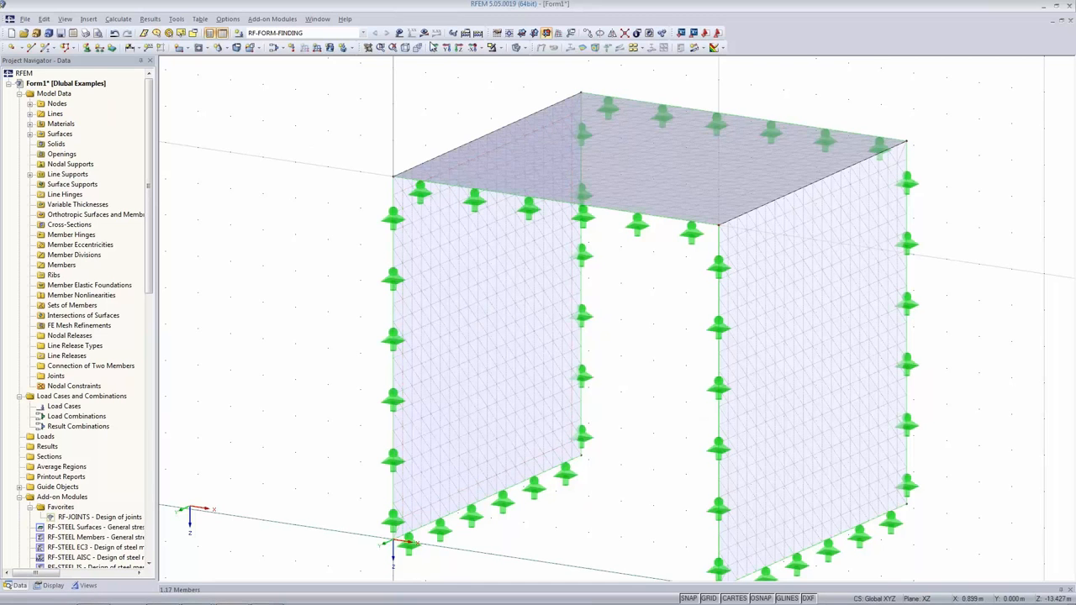
Check the form-finding calculation parameters and use the Tension method as the calculation method
left_click(465, 33)
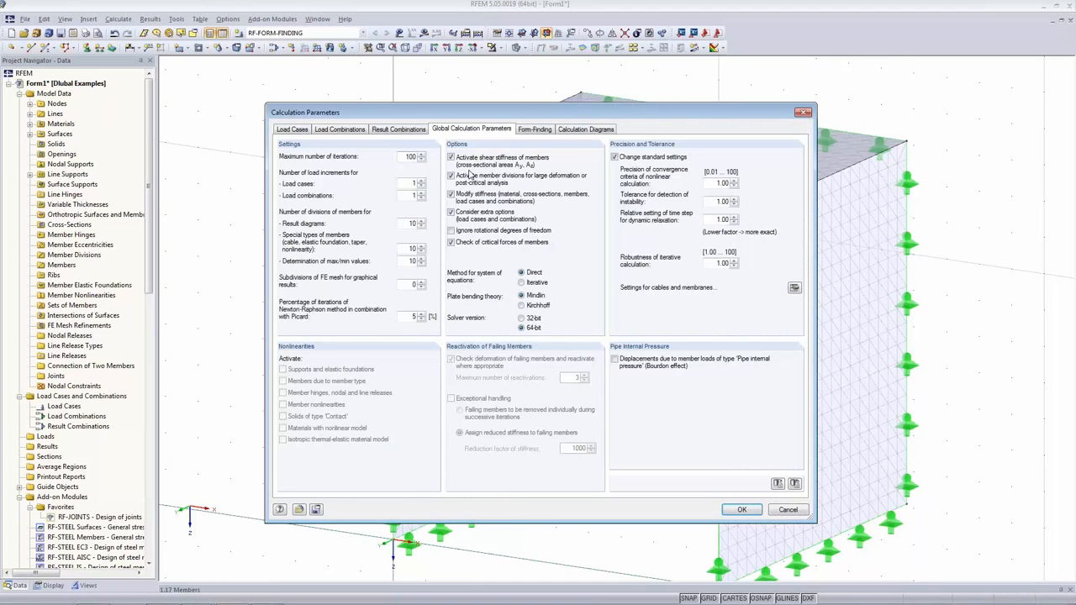
left_click(548, 130)
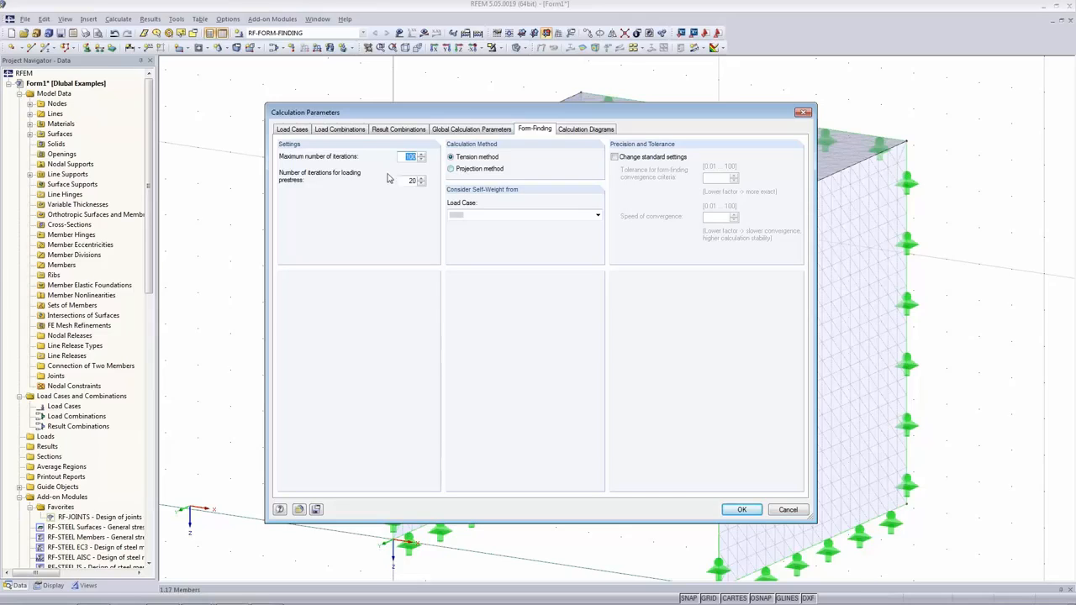
key("Tab")
left_click(488, 160)
mouse_move(743, 595)
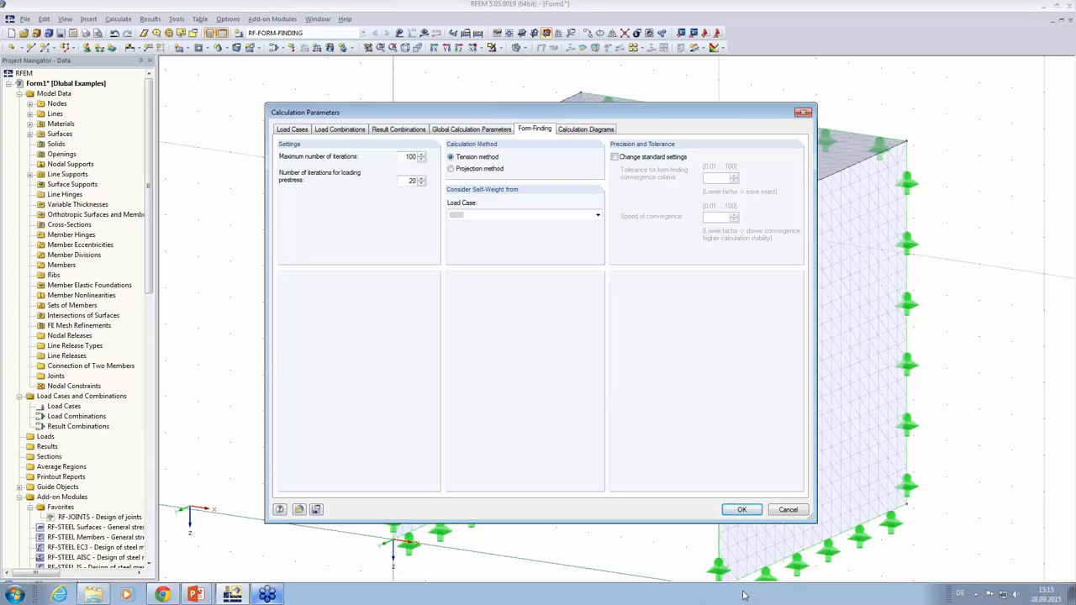
left_click(737, 510)
Select the whole structure and set the stiffness type of all three surfaces to Membrane
middle_click_drag(690, 381, 569, 365)
left_click_drag(224, 74, 824, 560)
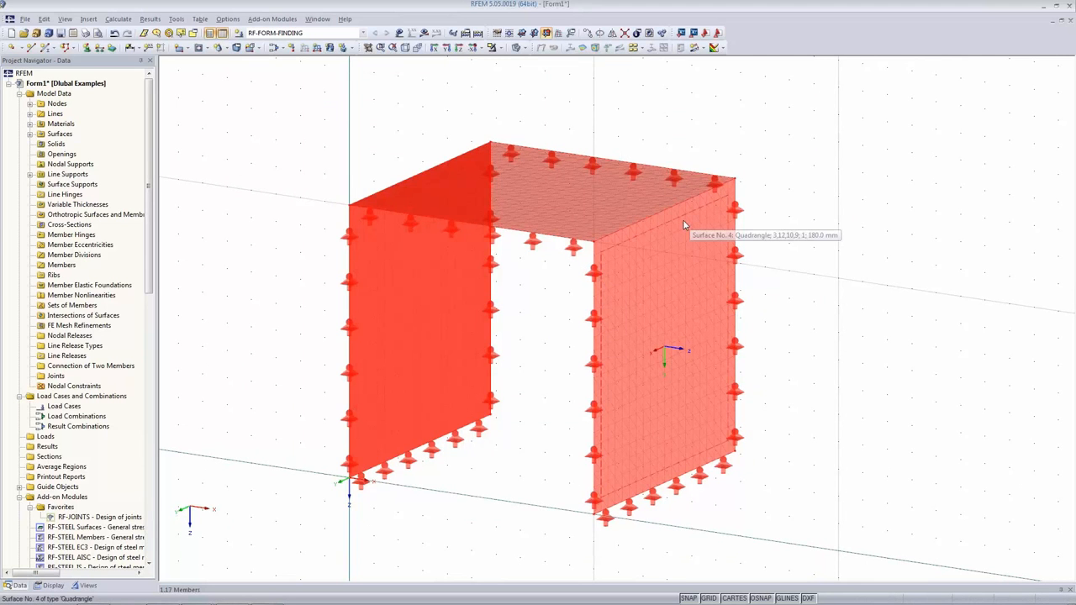
right_click(682, 220)
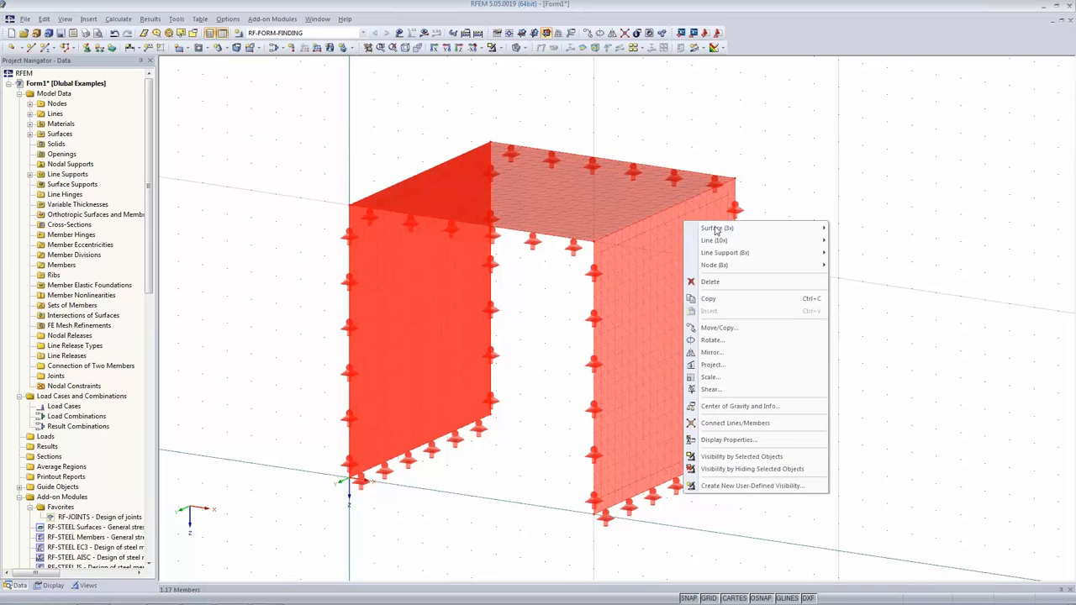
mouse_move(716, 229)
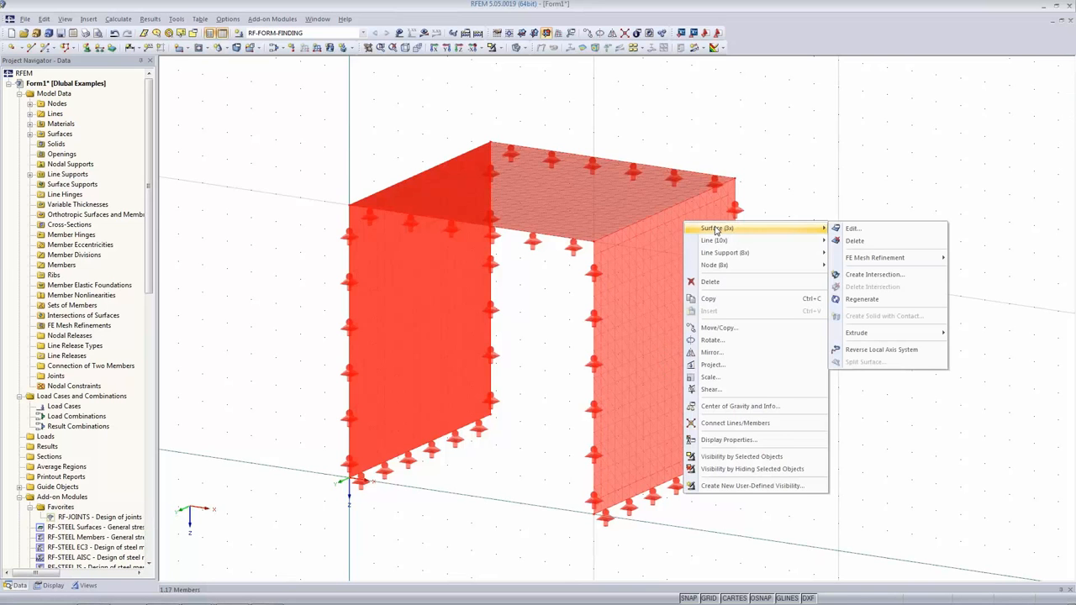
left_click(866, 232)
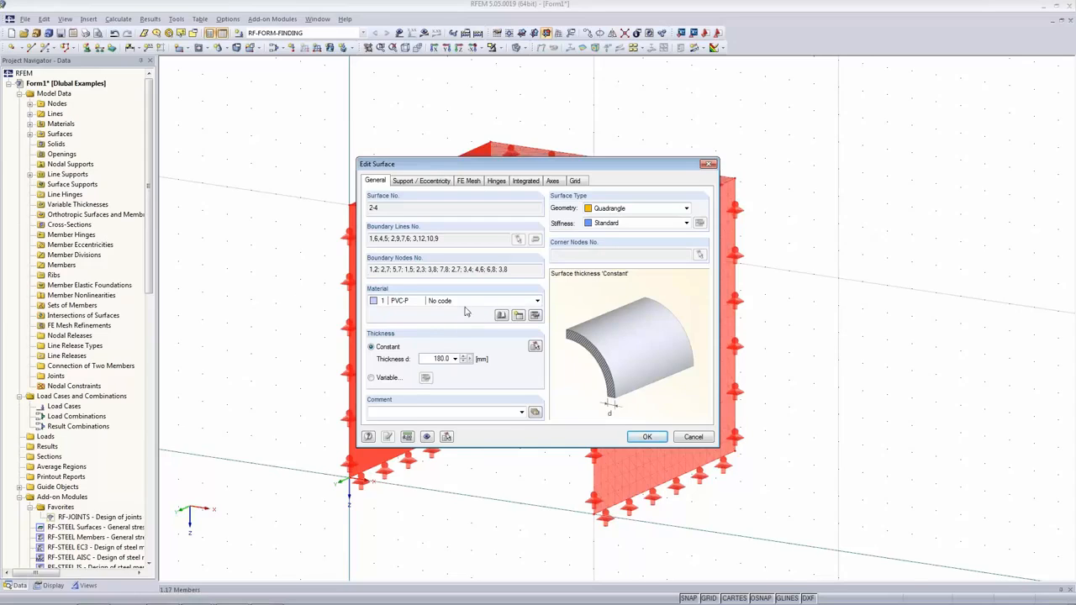
left_click_drag(466, 163, 787, 312)
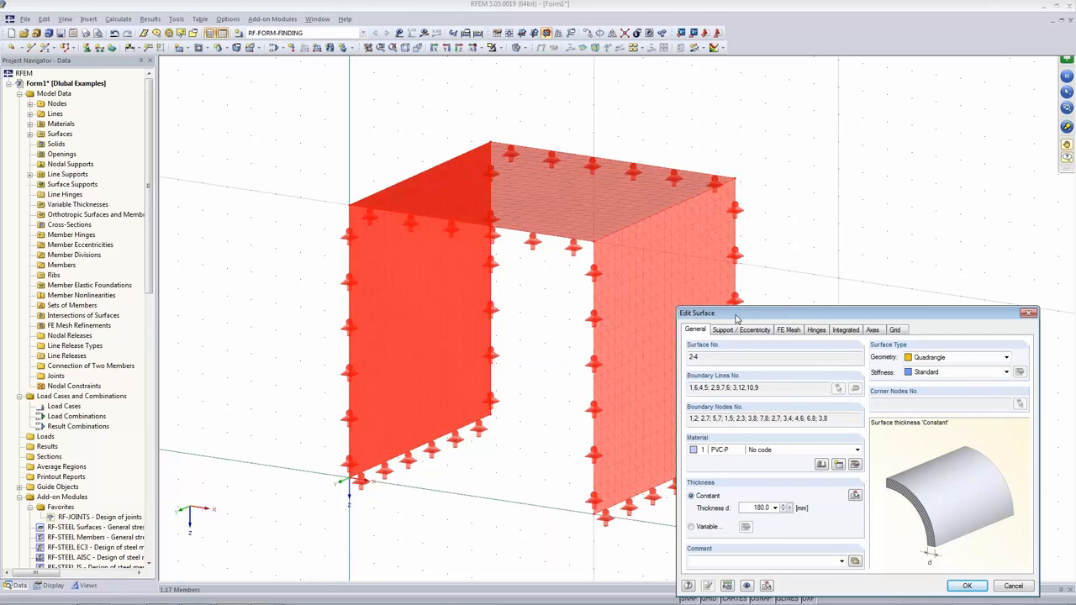
left_click_drag(737, 317, 545, 245)
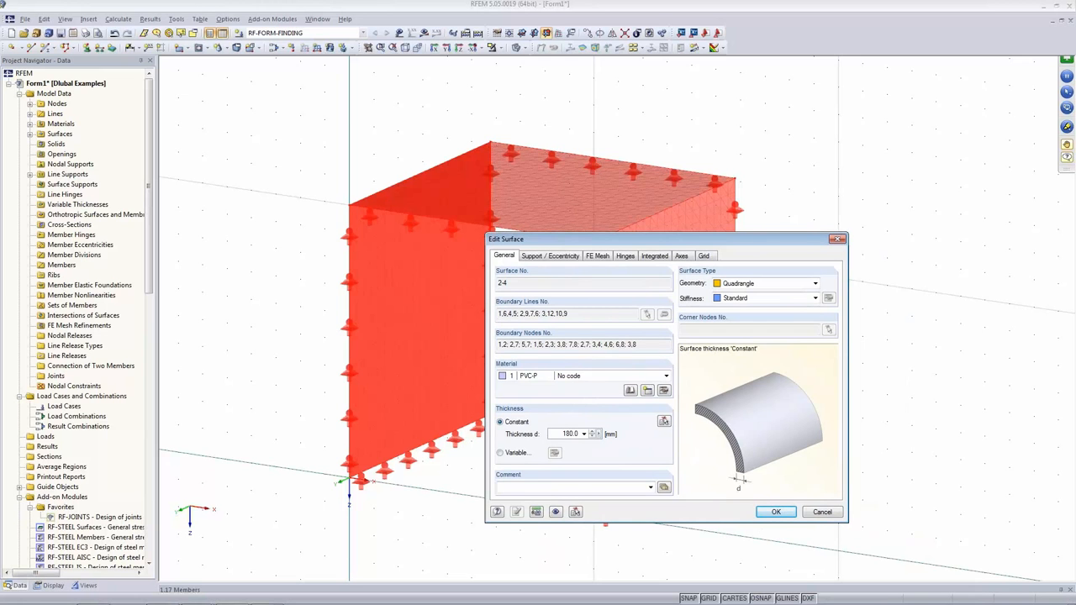
left_click(745, 299)
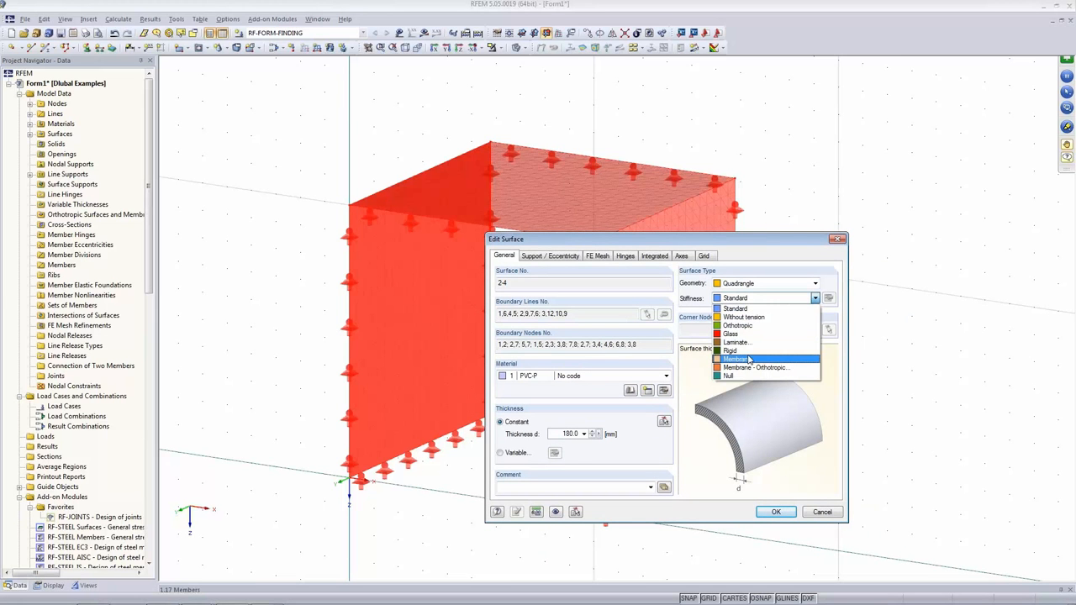
left_click(757, 360)
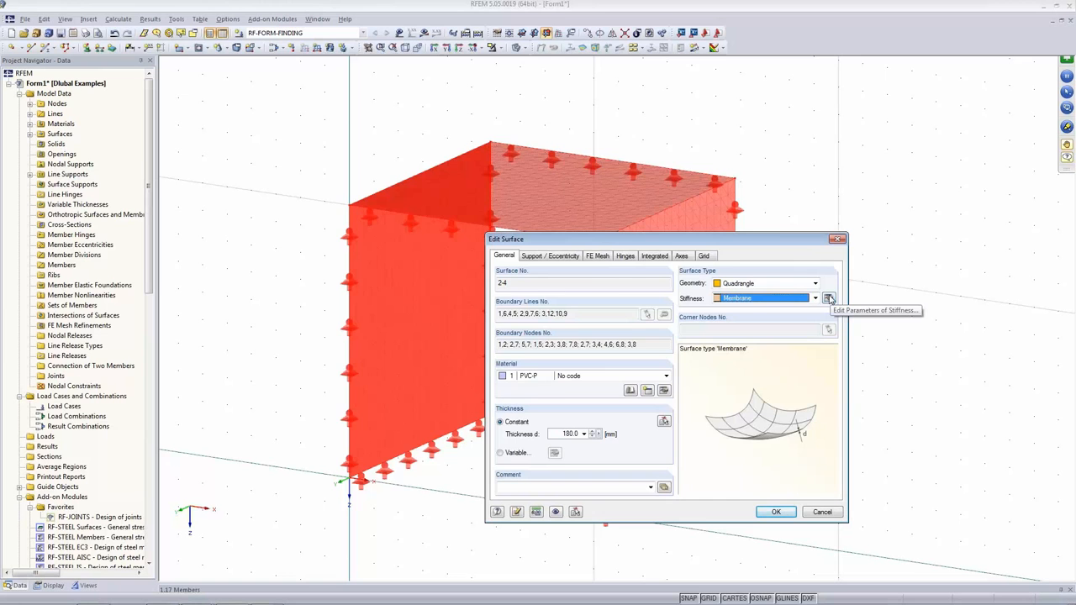
Give the membrane surfaces an isotropic form-finding prestress as force, 1.0 kN/m along warp and weft, and apply the surface changes
left_click(828, 299)
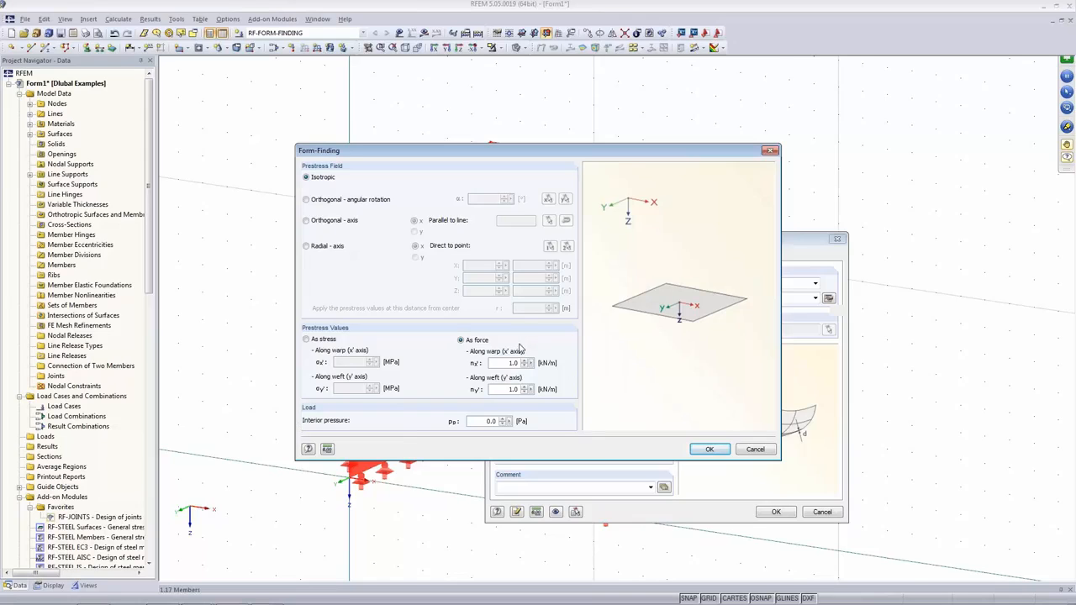
left_click(333, 179)
left_click(709, 449)
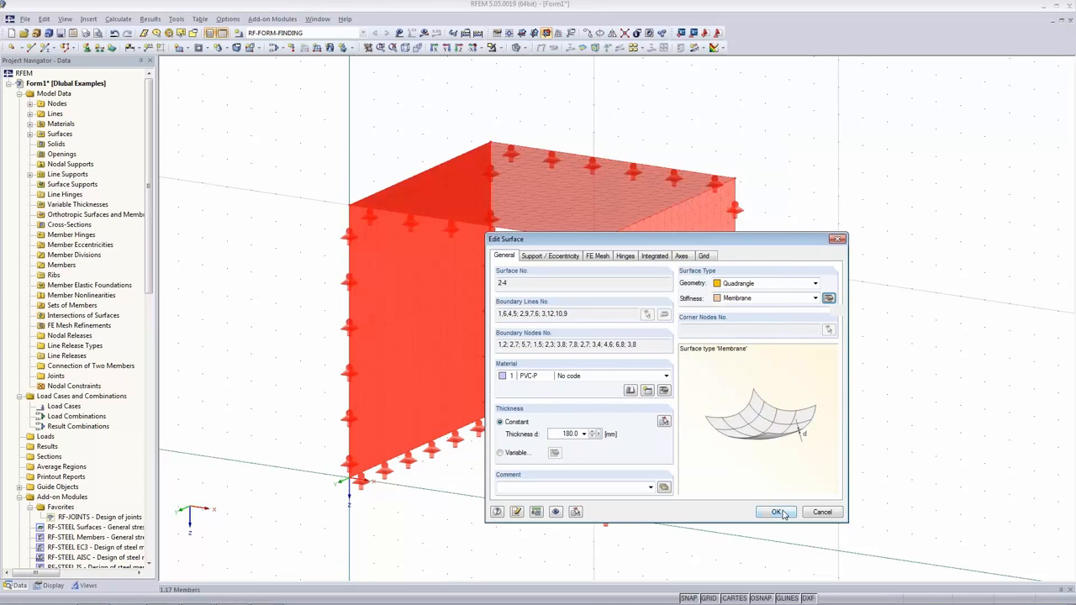
left_click(779, 512)
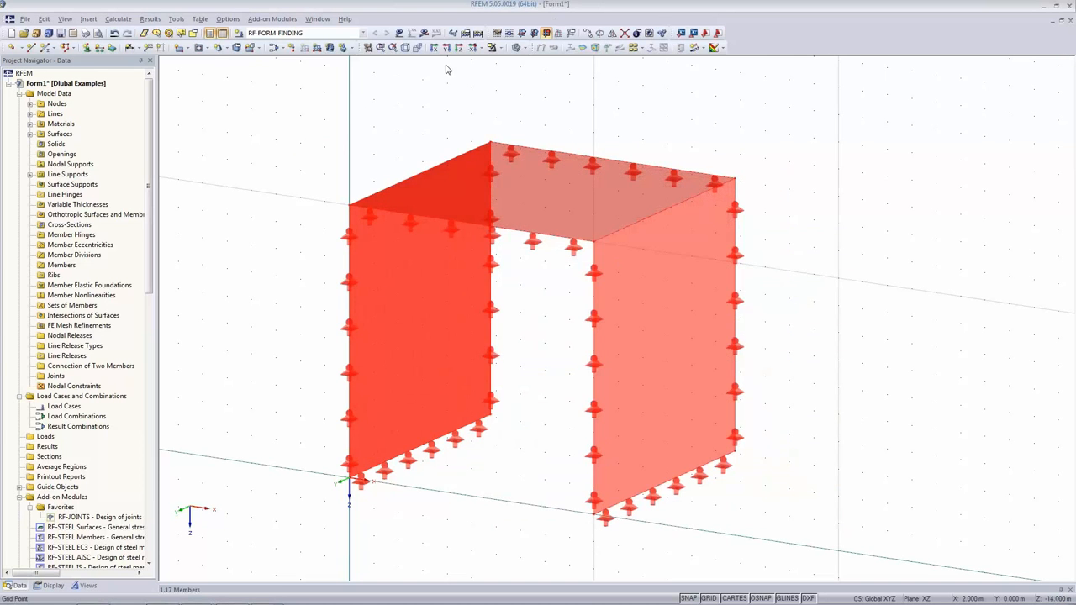
Run the form-finding calculation and view the resulting global deformations of the membrane
left_click(424, 32)
left_click(514, 324)
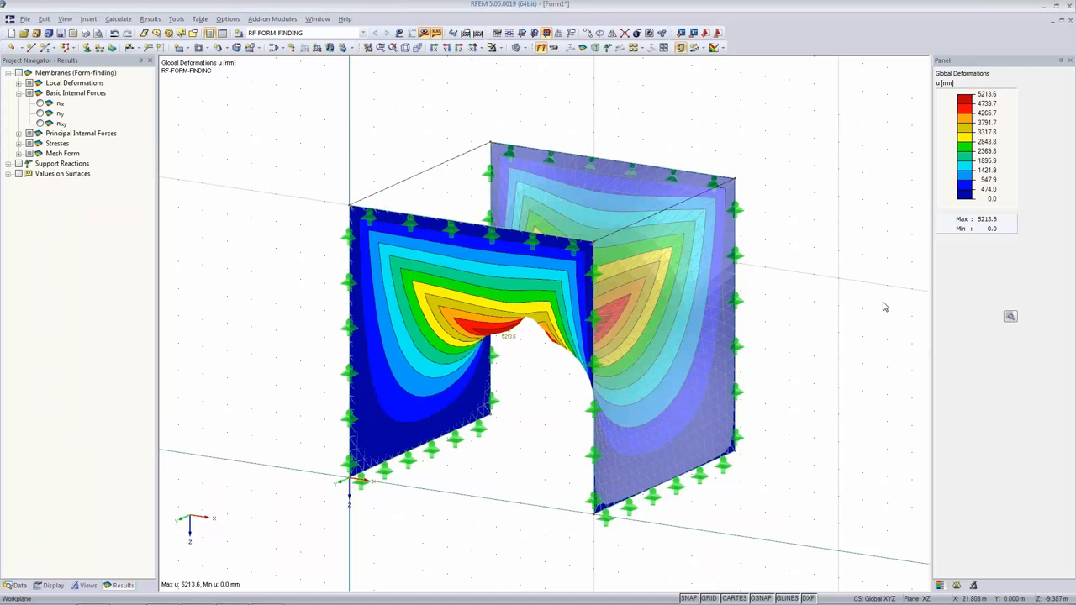
middle_click_drag(841, 350, 757, 355)
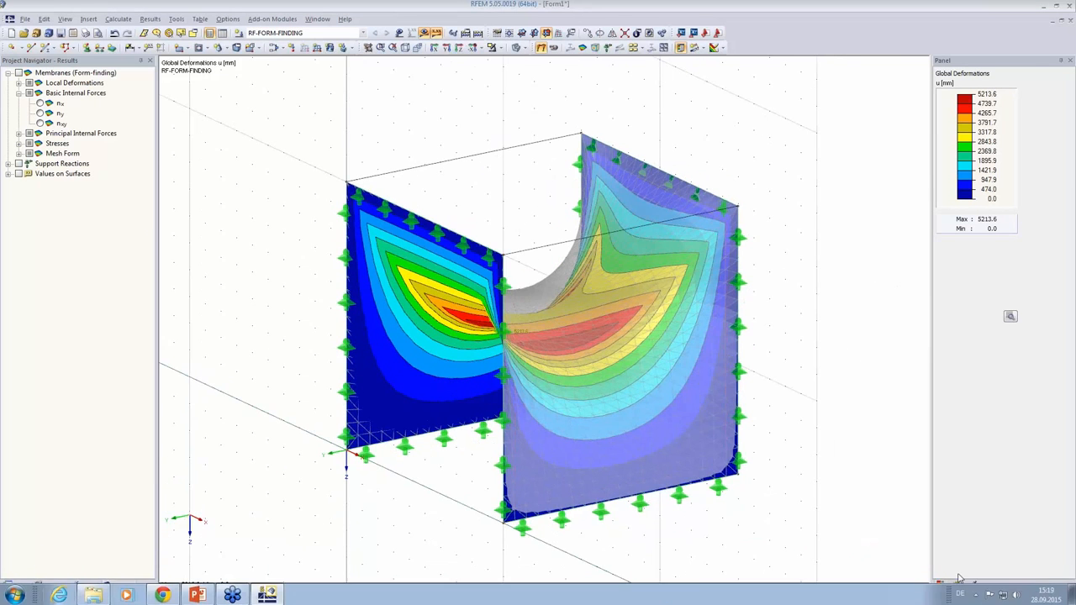
Set the deformation display factor to 0 and view the membrane's equilibrium shape
left_click(956, 585)
type("0")
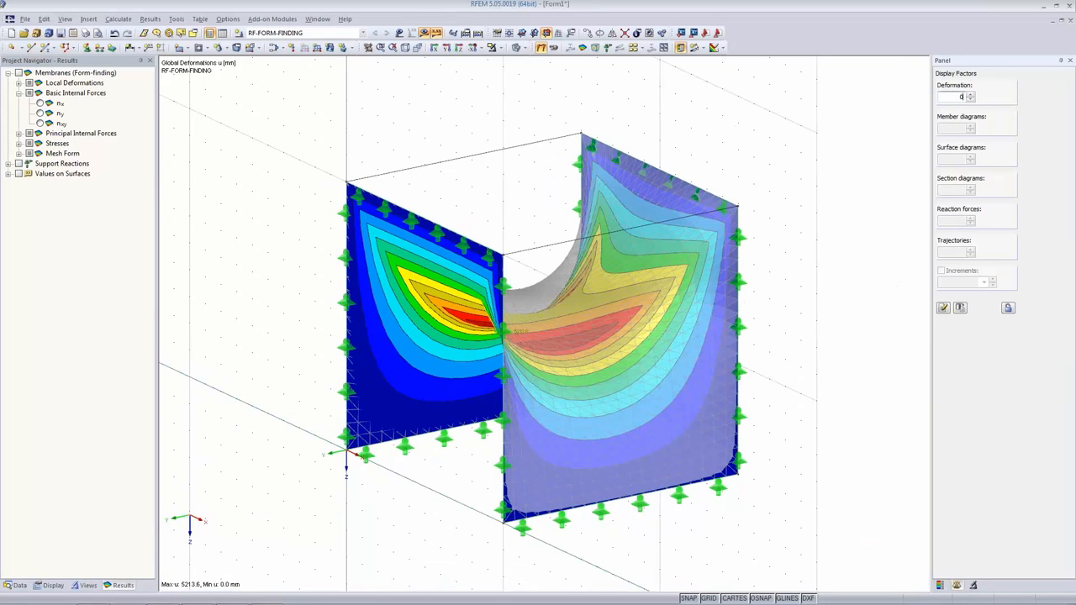
middle_click_drag(632, 443, 729, 451, "ctrl")
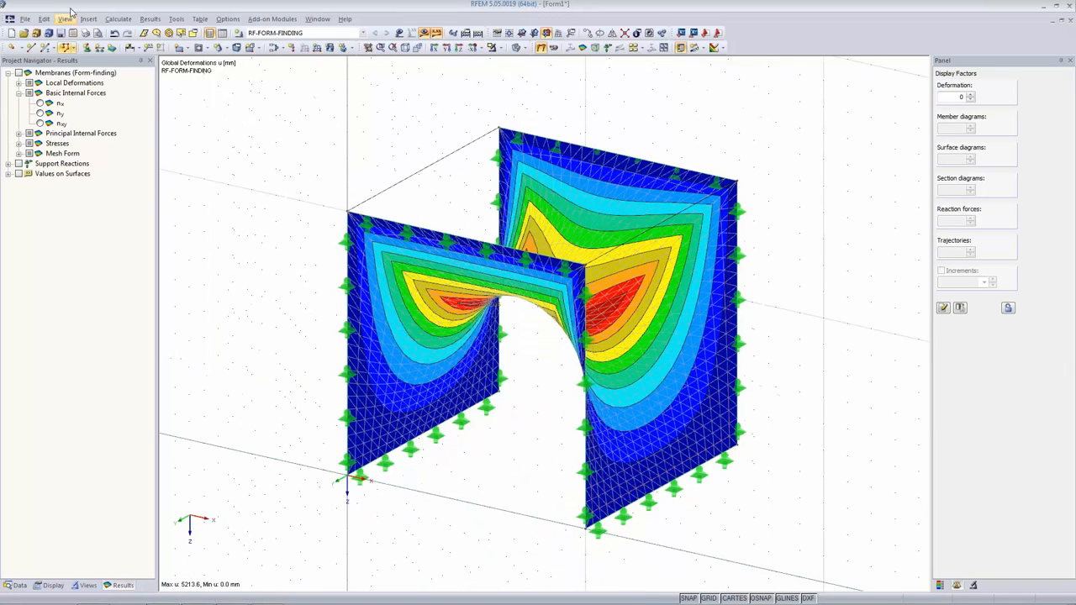
Examine the distribution of the basic internal forces nx and ny on the form-found membrane with the colour scale shown
left_click(40, 103)
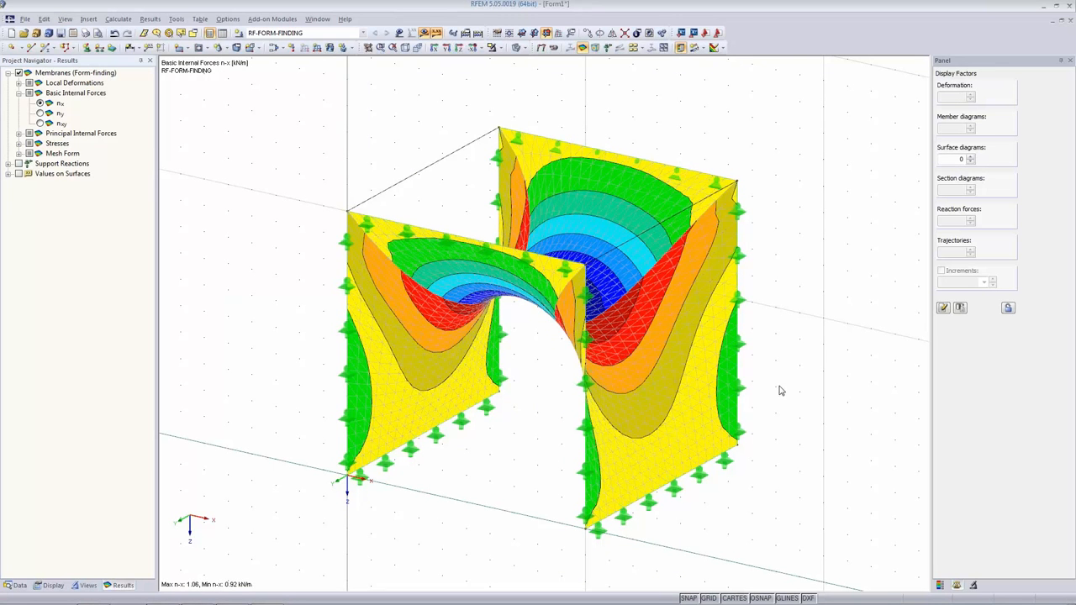
left_click(941, 586)
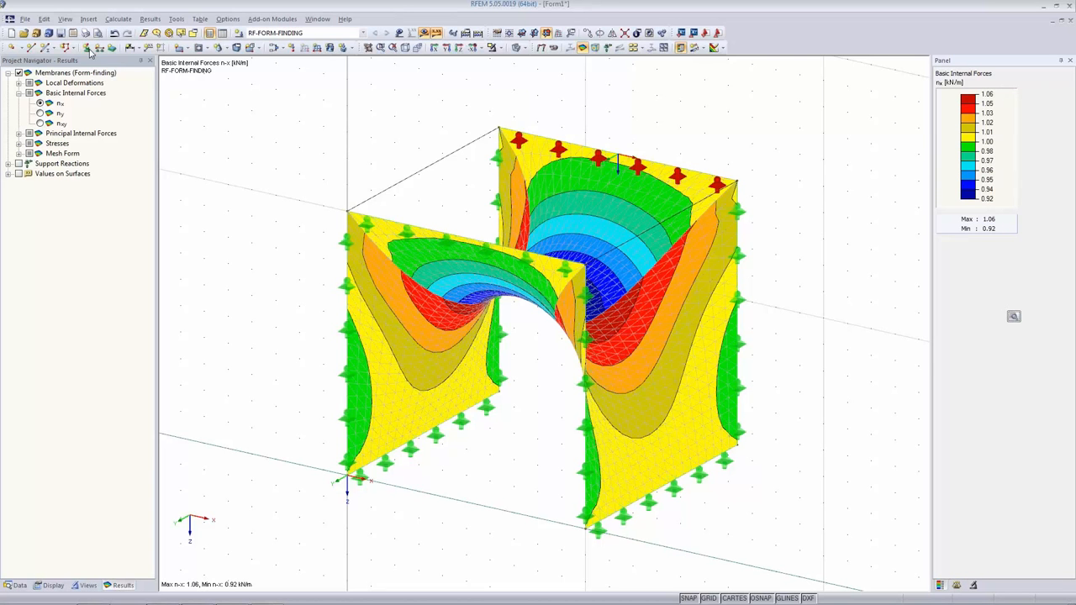
left_click(39, 114)
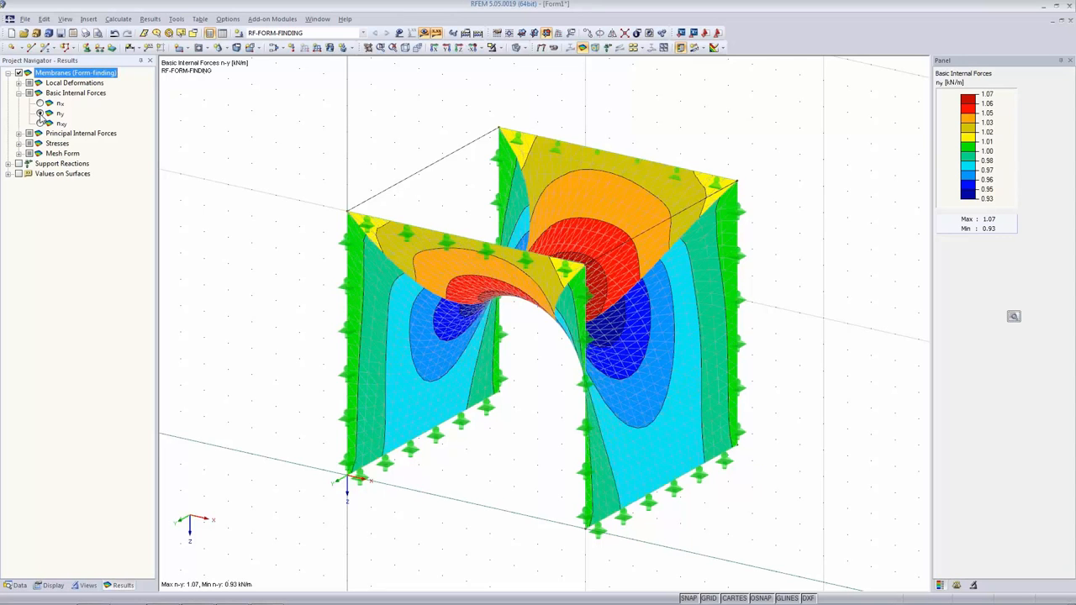
middle_click_drag(787, 353, 759, 295, "ctrl")
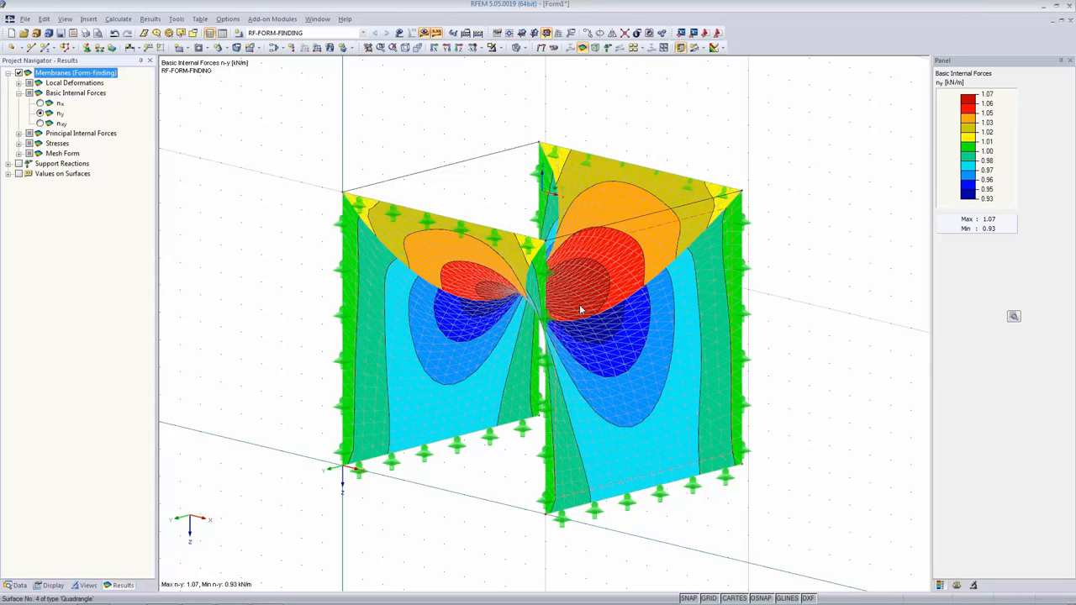
Show the global deformations with a display factor of 1 for comparison, and return the factor to 0
left_click(540, 48)
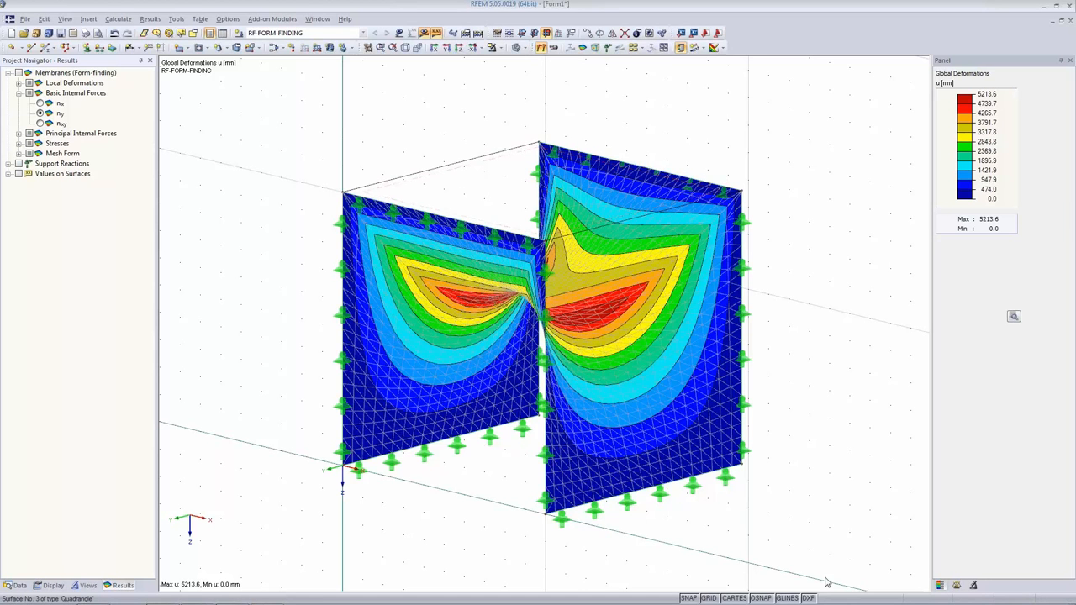
left_click(957, 583)
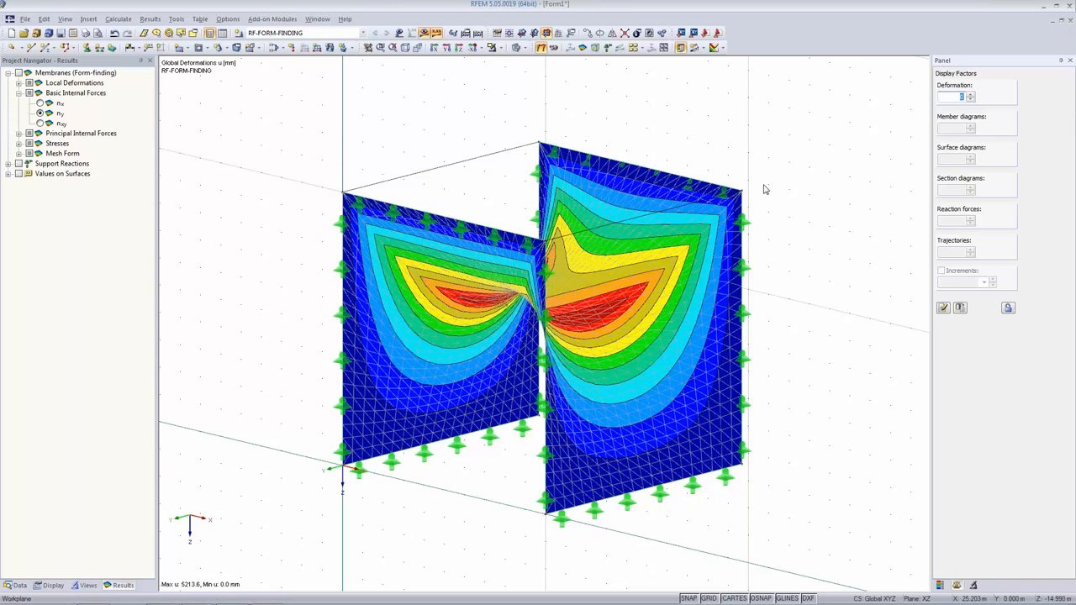
type("1")
key("Return")
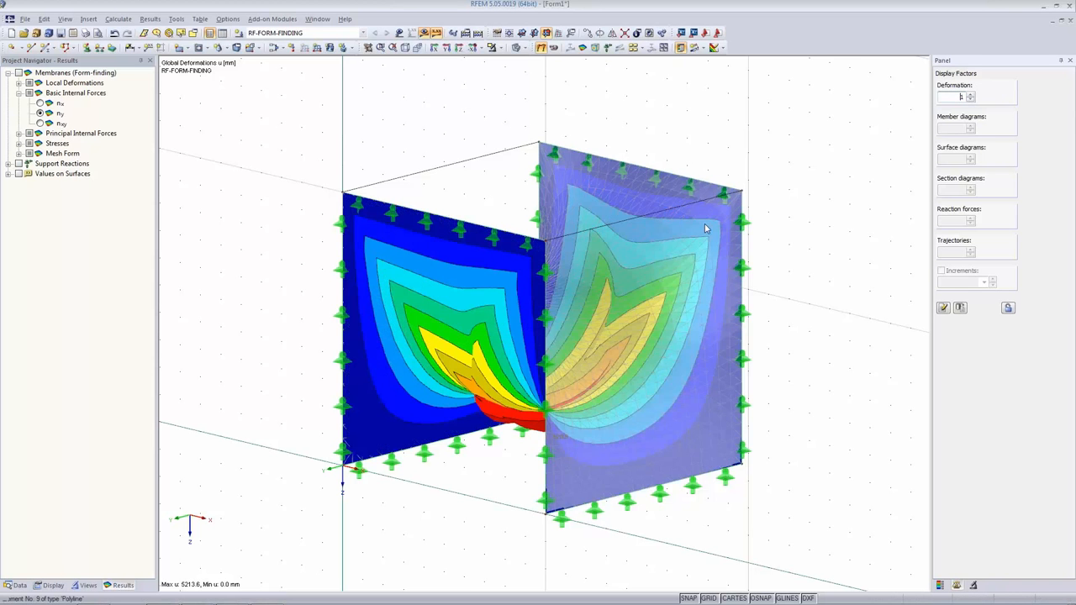
middle_click_drag(452, 445, 432, 512, "ctrl")
double_click(958, 95)
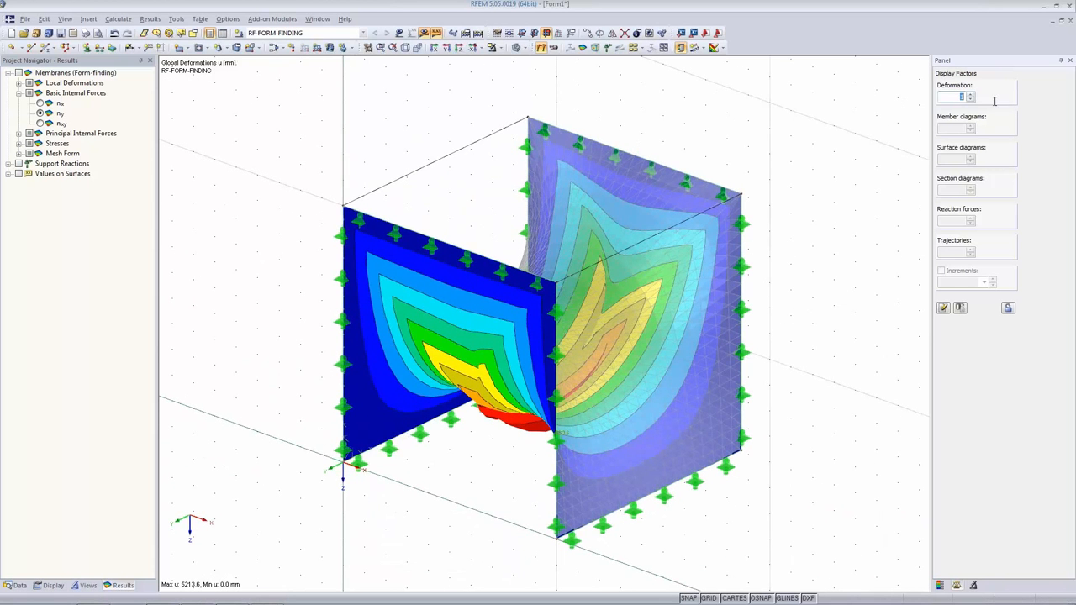
type("0")
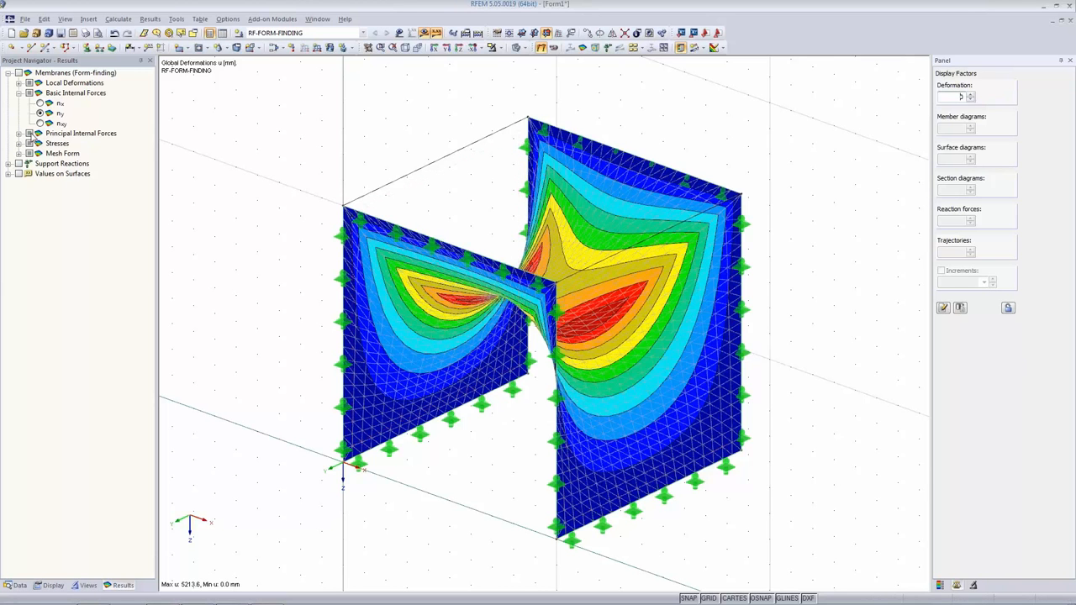
Show the basic internal force nx with its colour scale and examine the display options for the form-finding FE mesh
left_click(39, 103)
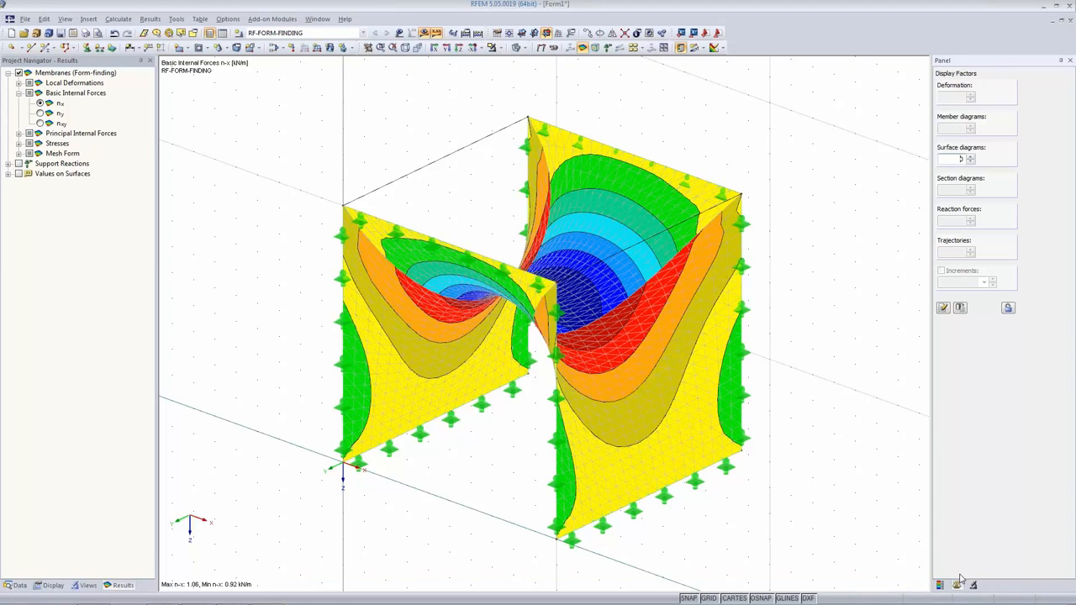
left_click(940, 585)
left_click(53, 586)
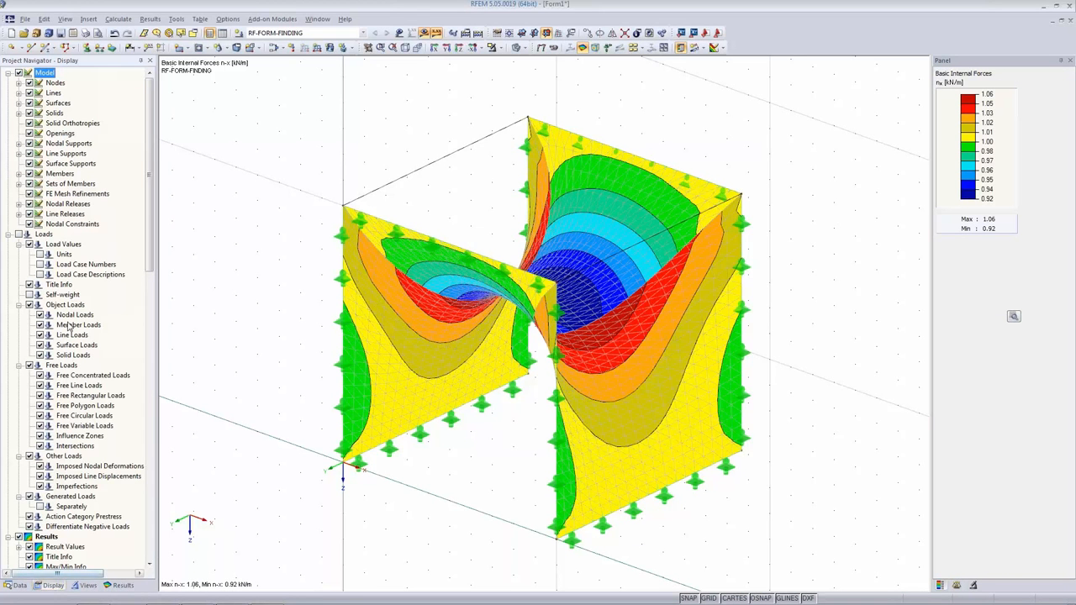
scroll(49, 332, "down", 13)
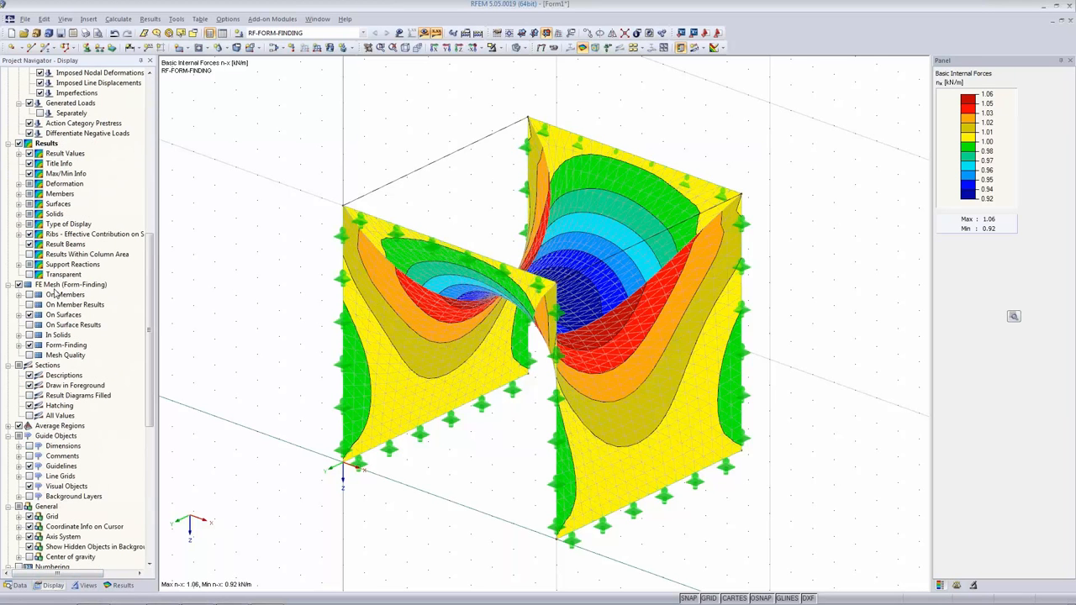
left_click(57, 284)
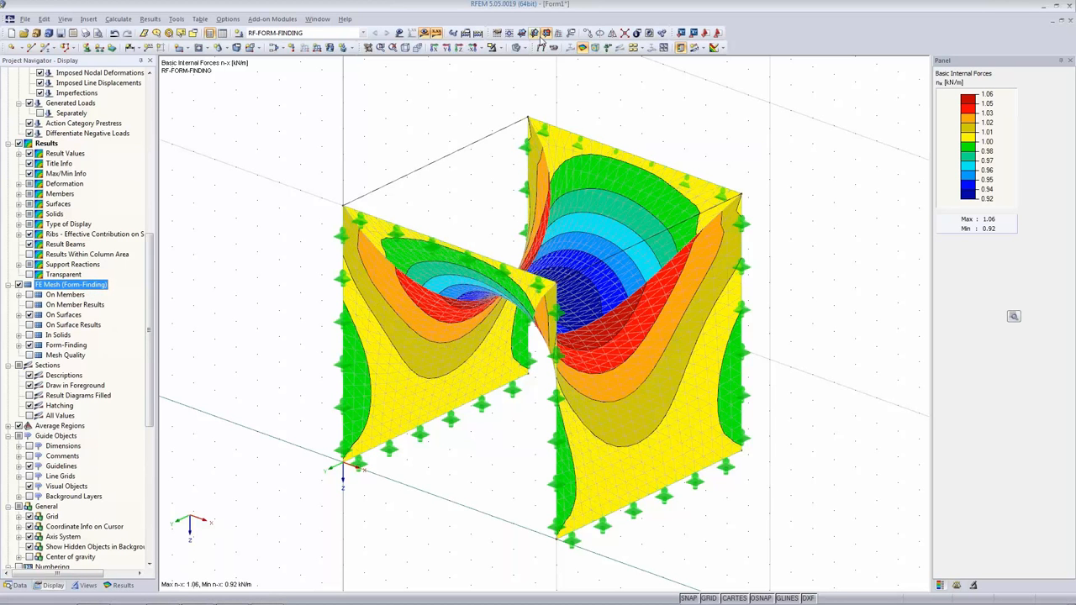
left_click(516, 48)
left_click(516, 49)
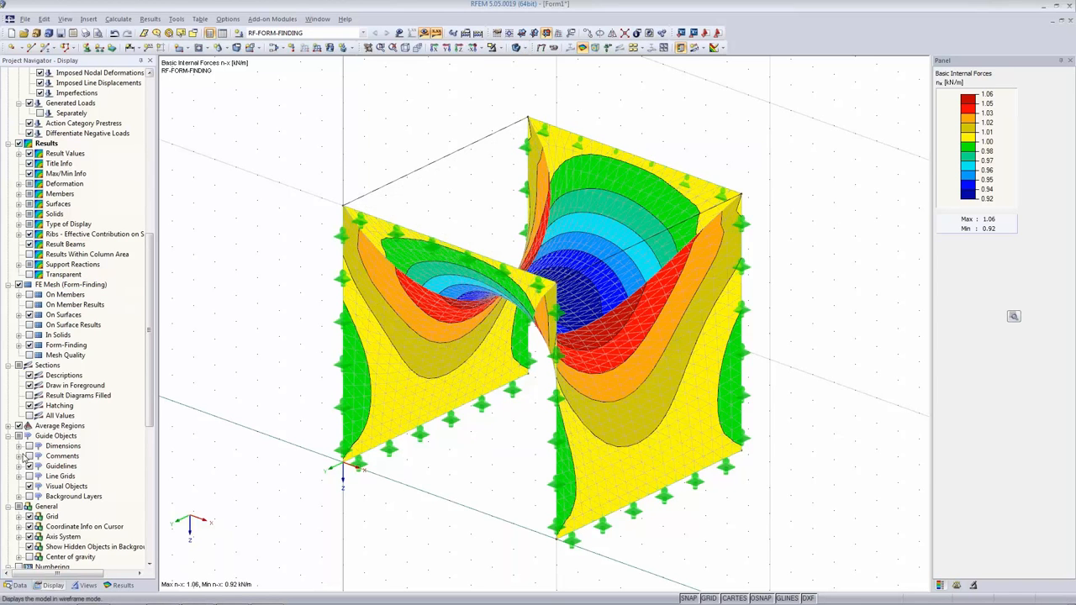
left_click(18, 346)
left_click(39, 356)
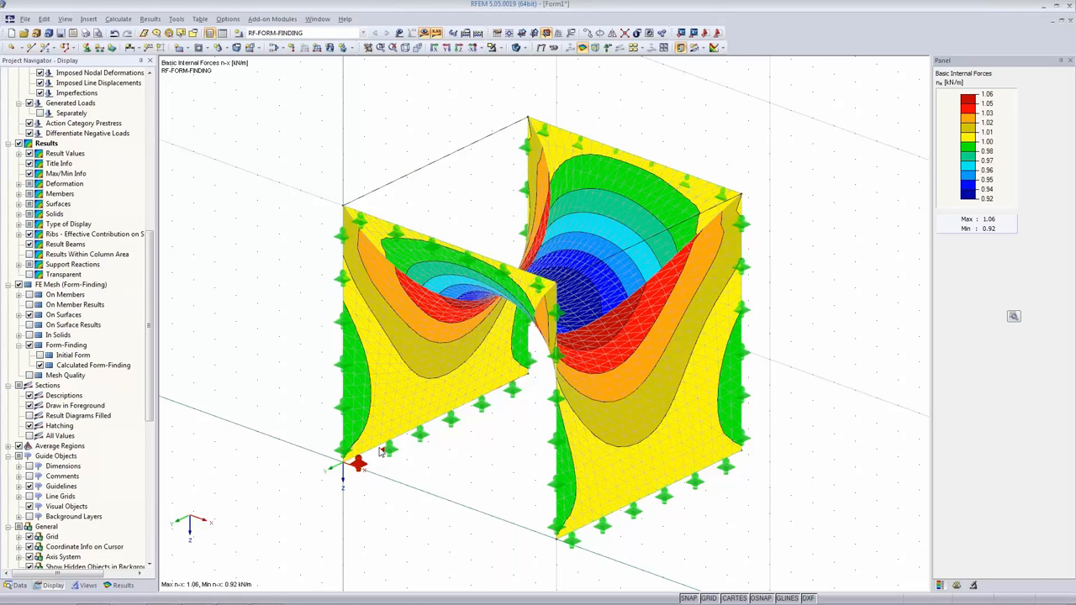
Set the number of iterations for loading prestress in the form-finding calculation parameters to 5, accepting the deletion of existing results
left_click(465, 33)
left_click(536, 129)
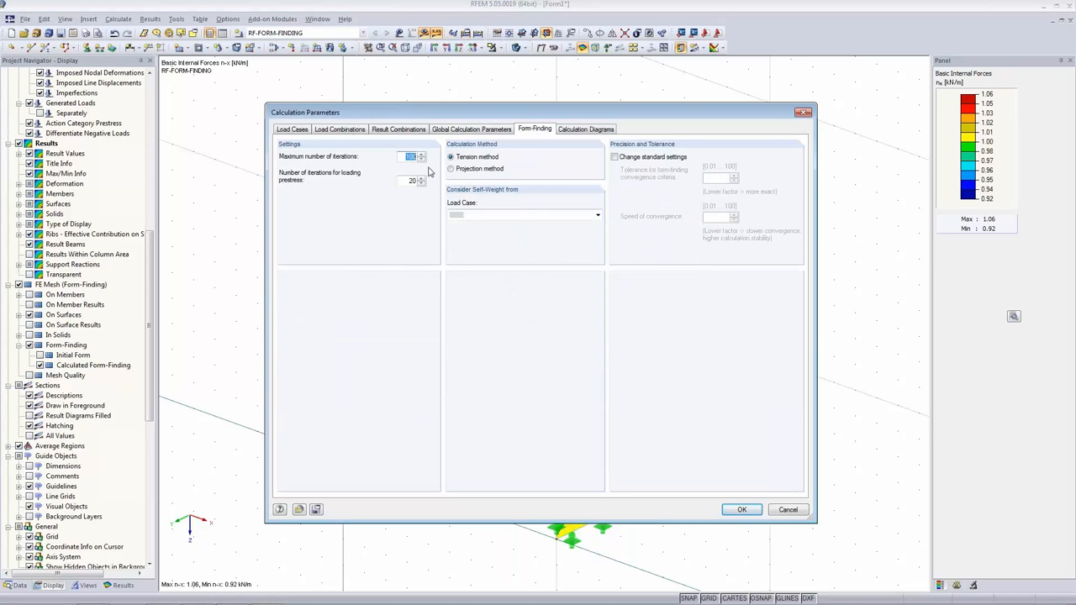
left_click_drag(437, 112, 228, 183)
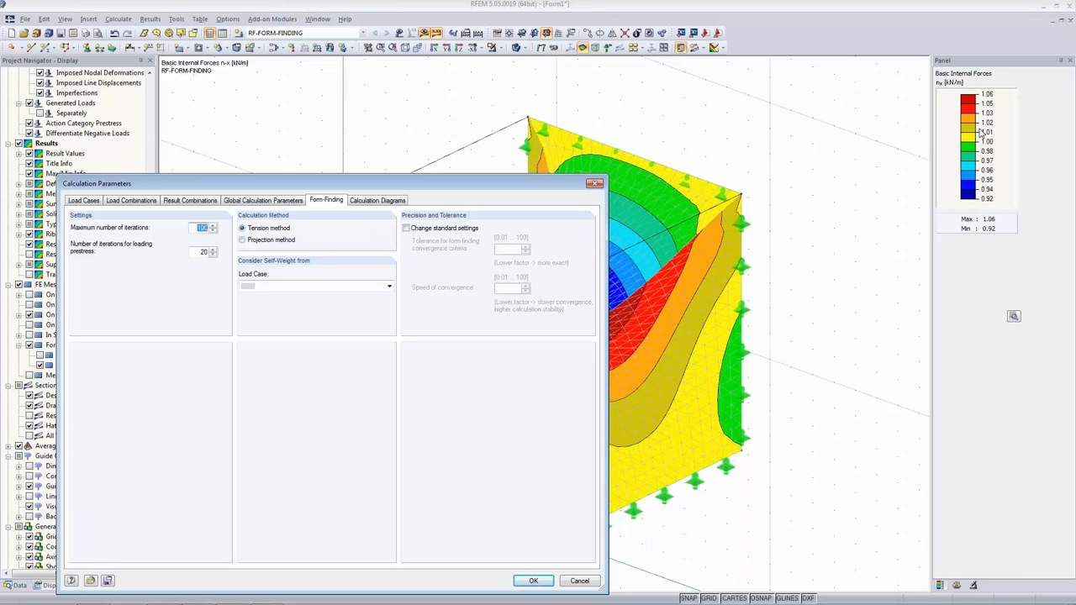
left_click_drag(457, 185, 517, 87)
key("Tab")
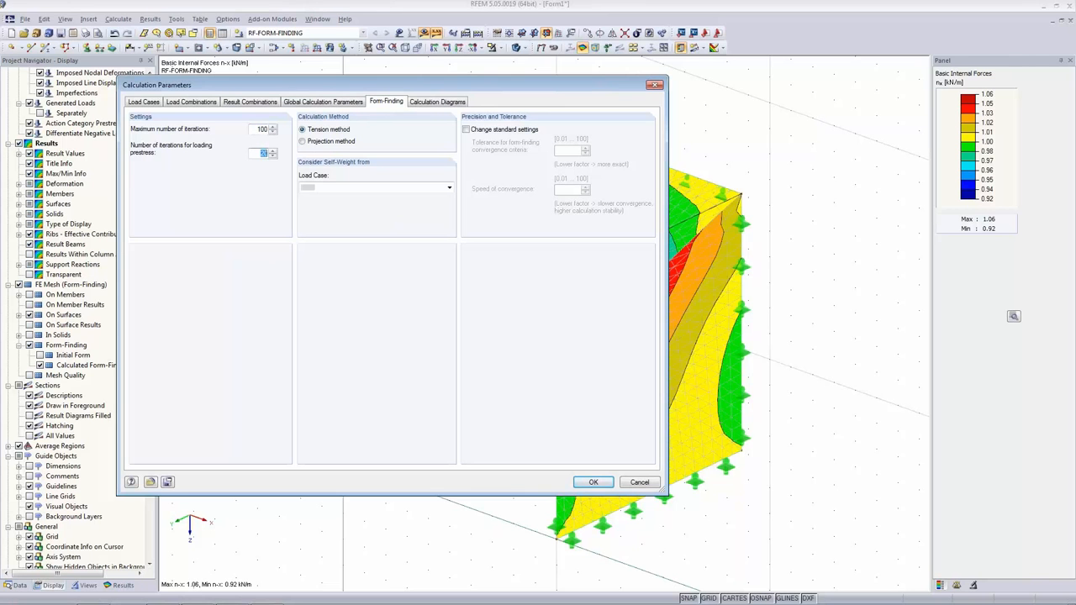
type("5")
left_click(593, 482)
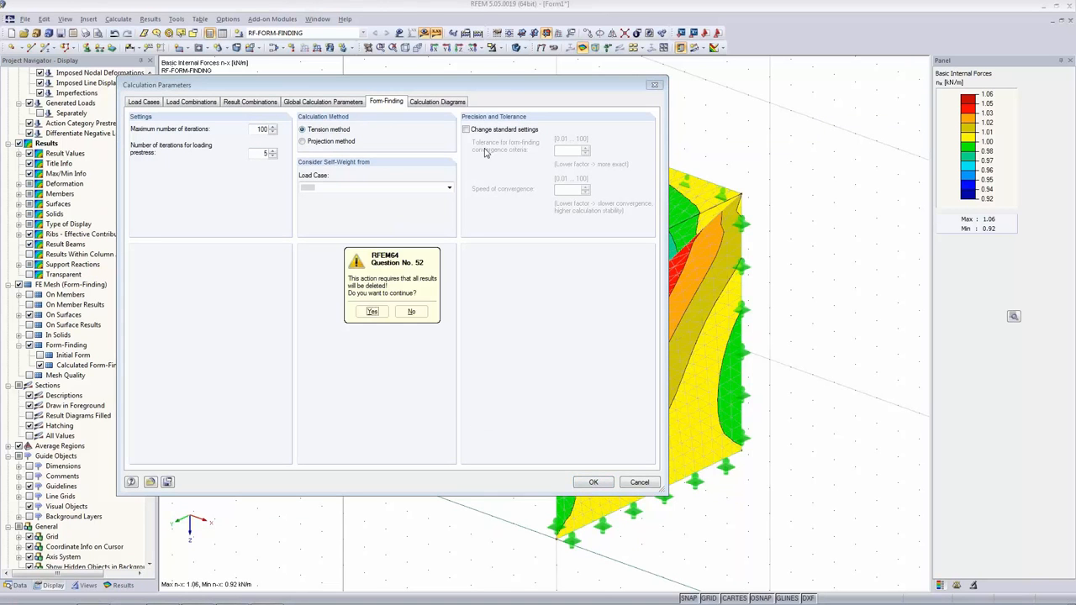
left_click(373, 311)
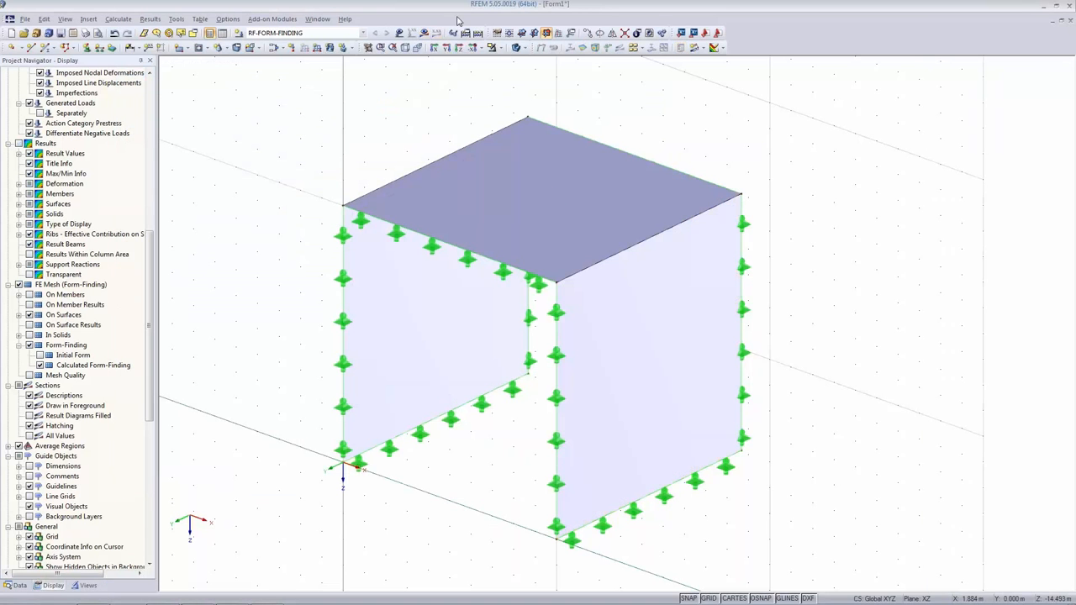
Recalculate the form-finding case and view the nx distribution on the new membrane shape
left_click(427, 33)
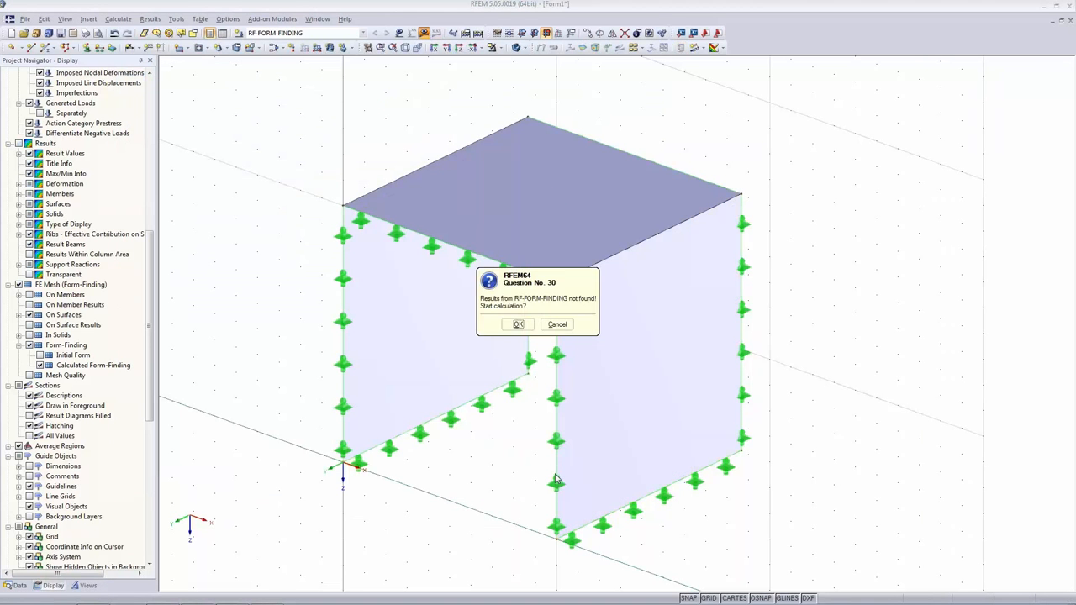
left_click(504, 325)
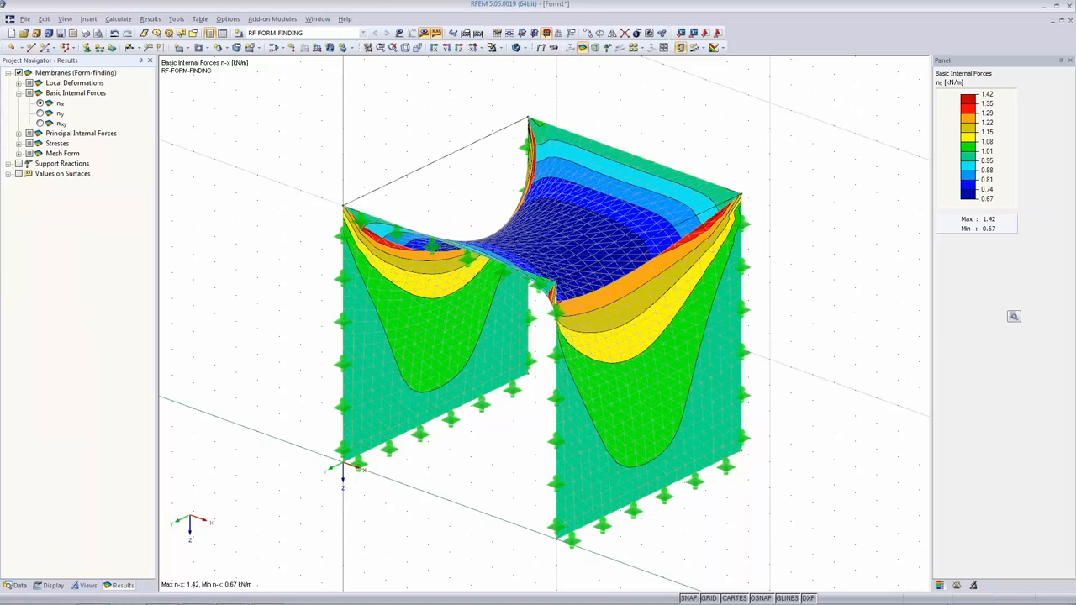
mouse_move(954, 586)
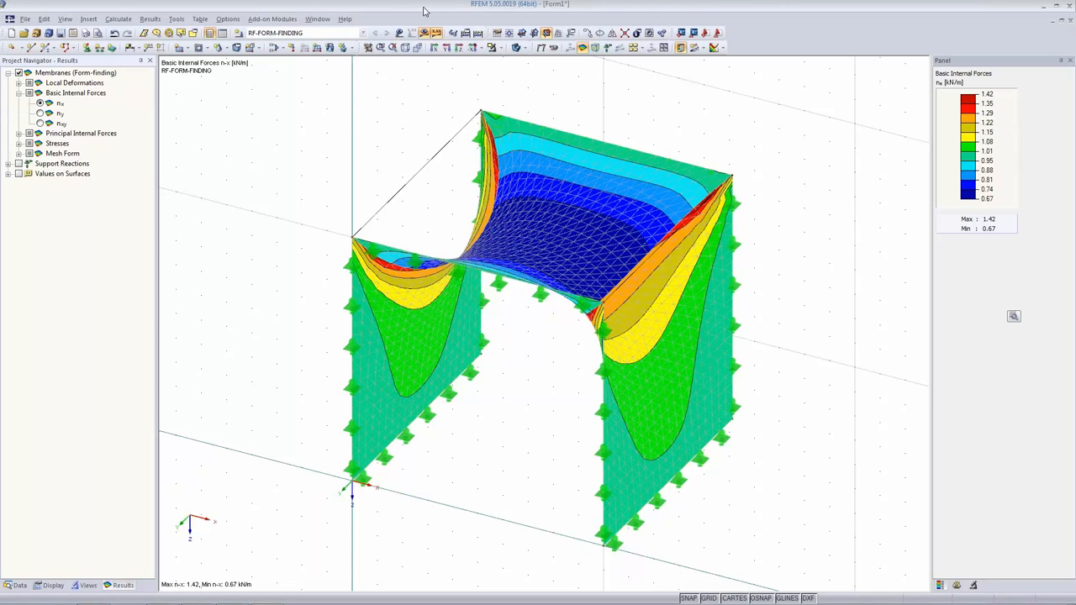
Create a new 3D model named cone in the Dlubal Examples project
left_click(11, 32)
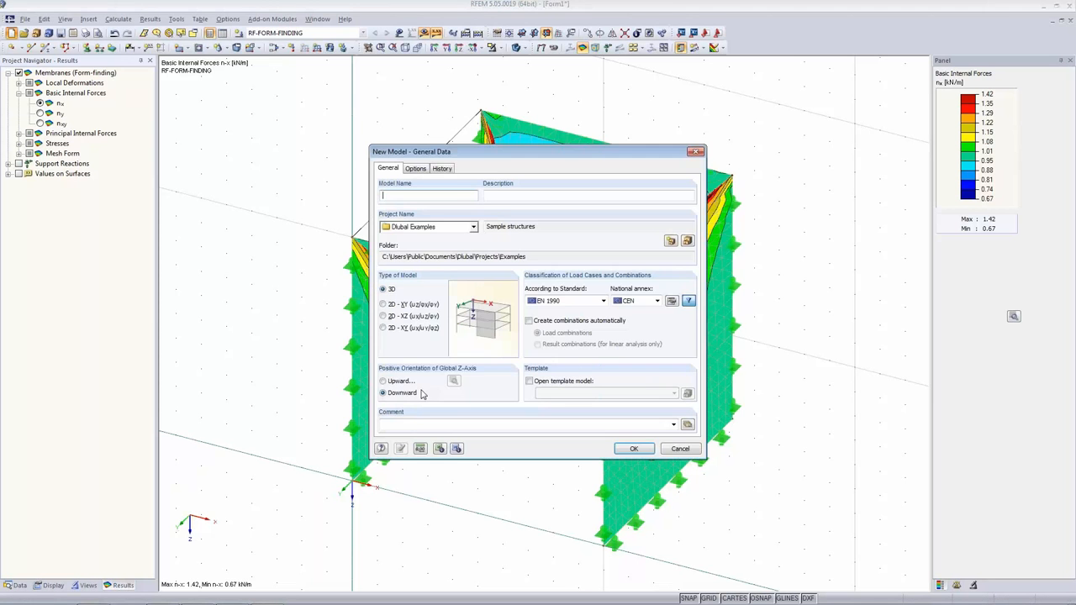
type("cone")
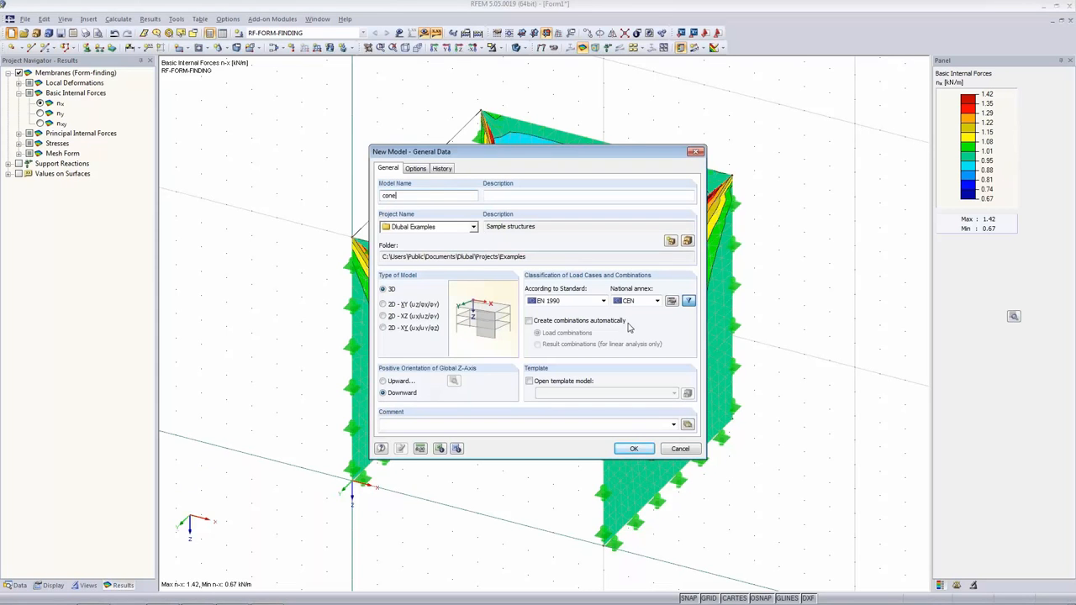
left_click(634, 450)
left_click(521, 392)
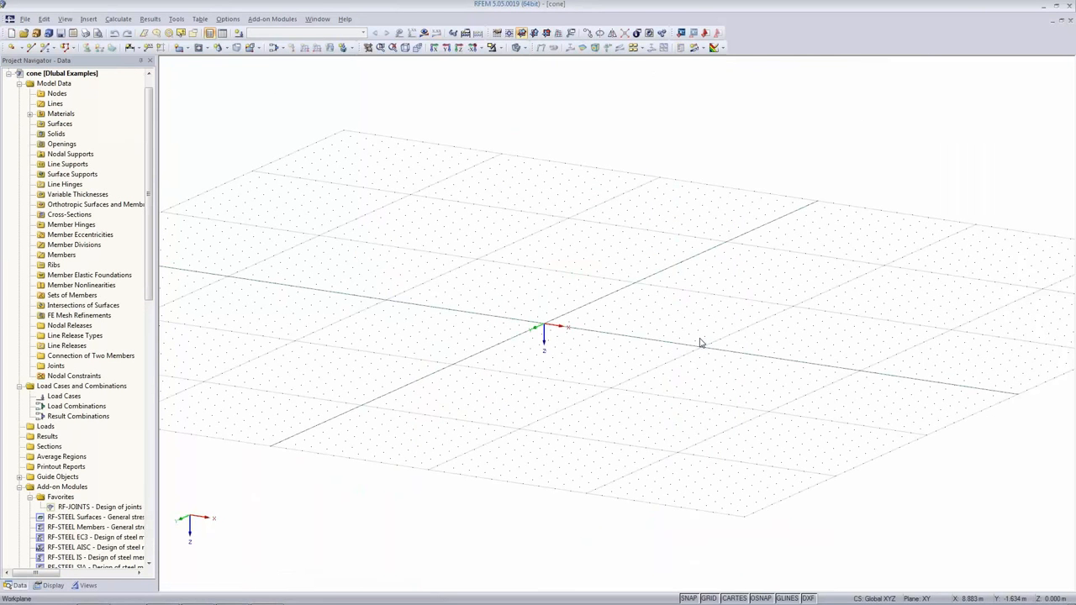
Draw a line in the XZ work plane from X 5, Z 0 to X 1, Z -5 m
left_click(545, 32)
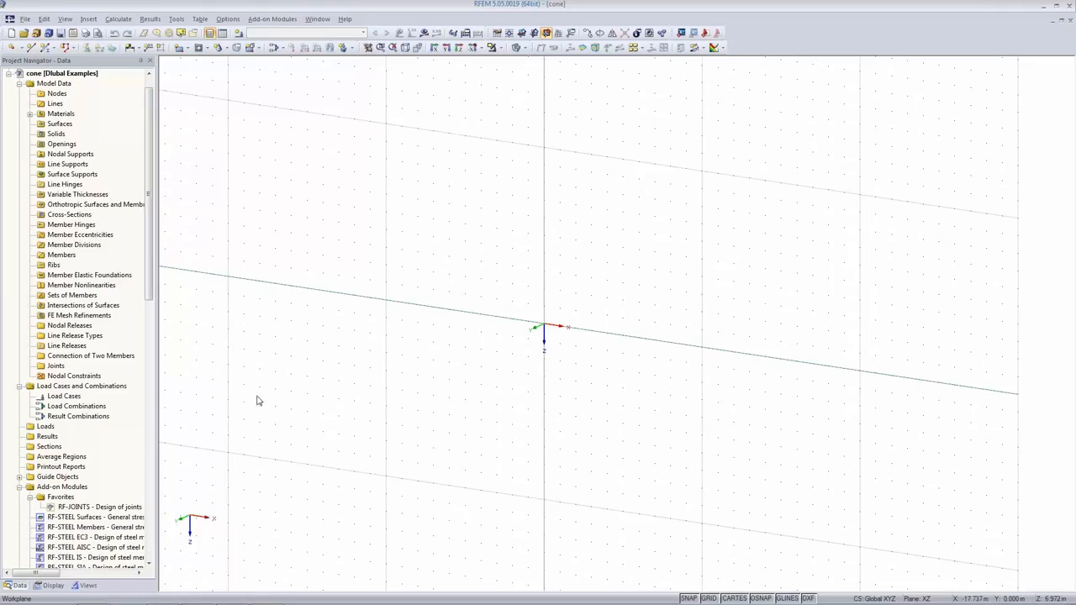
left_click(30, 48)
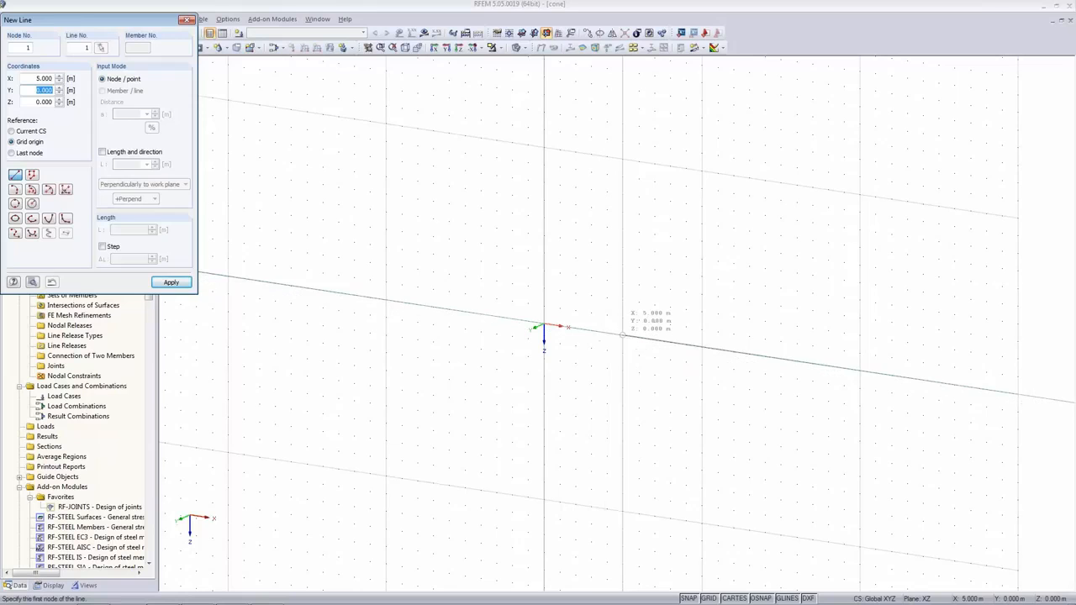
left_click(621, 334)
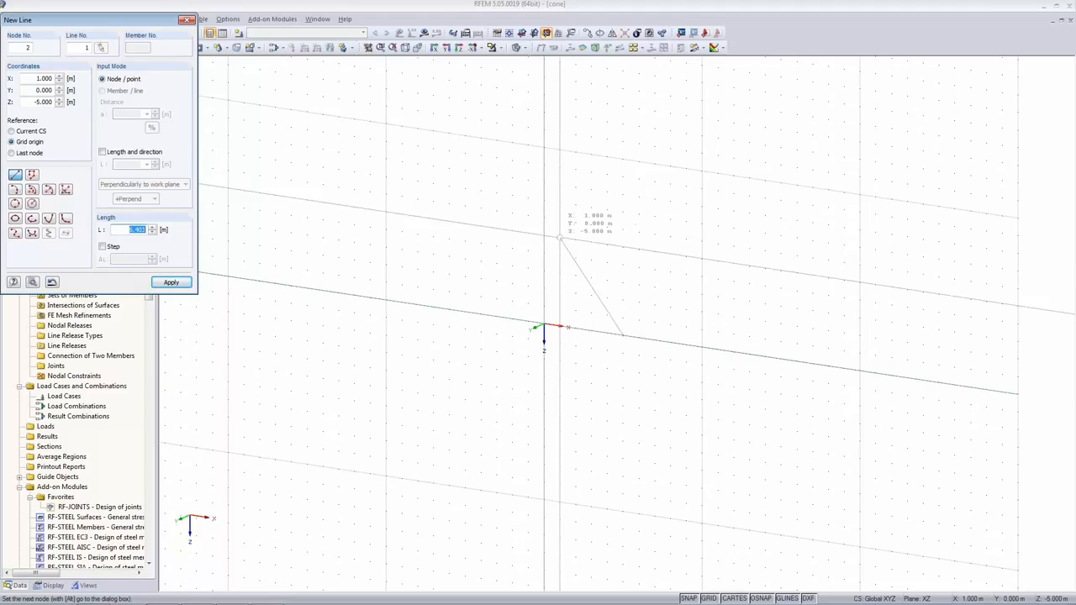
left_click(560, 238)
key("Escape")
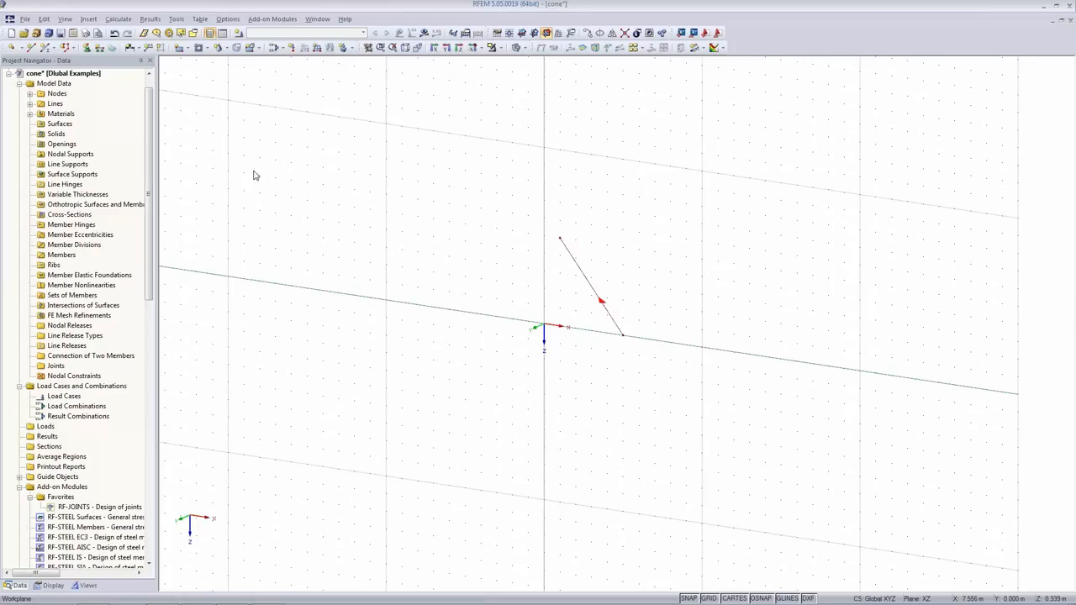
left_click(225, 49)
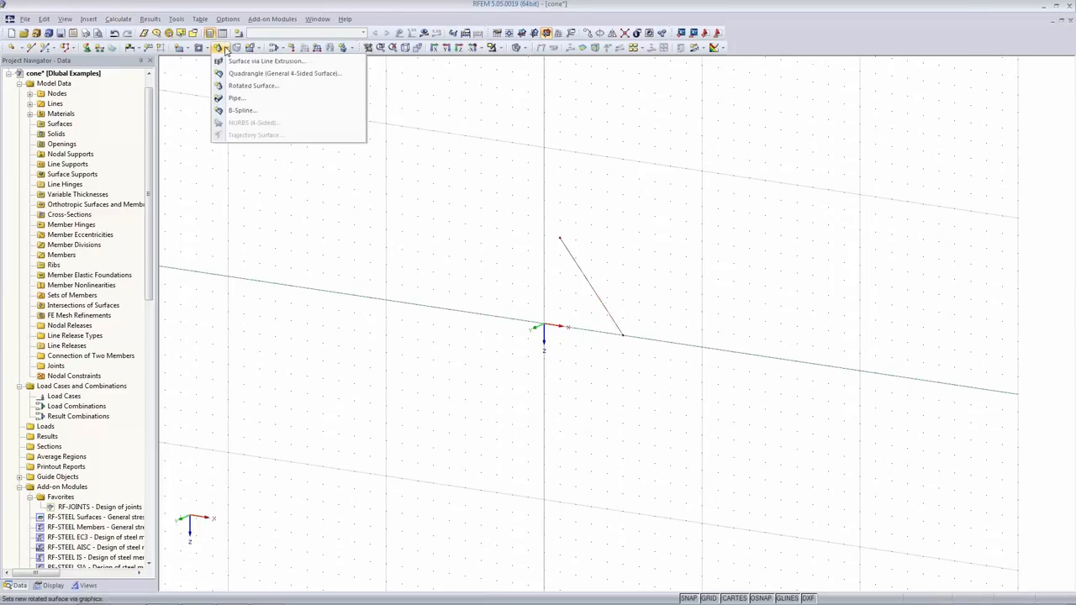
left_click(244, 87)
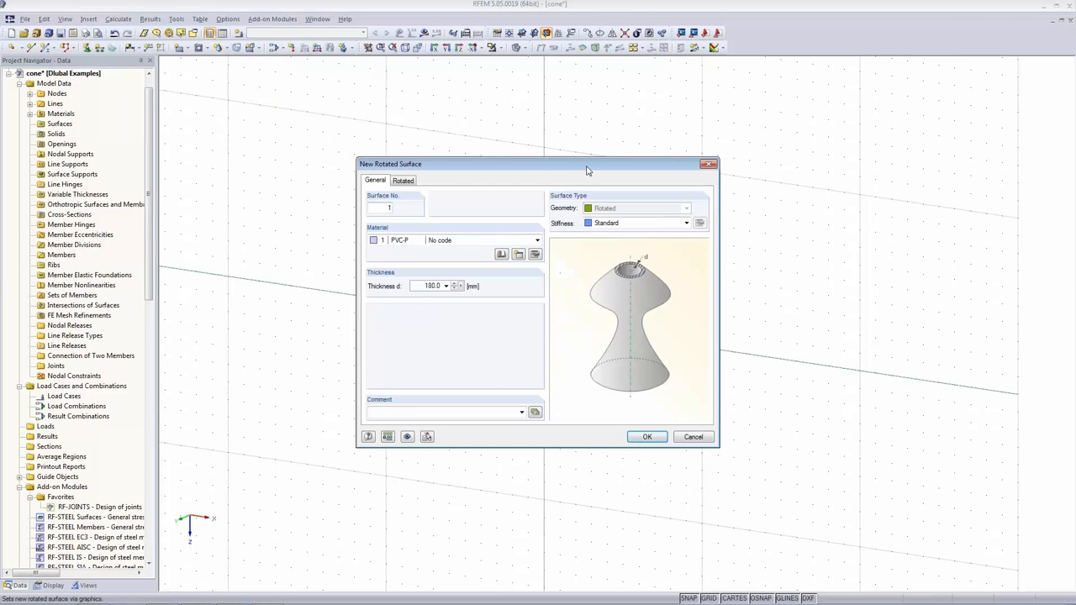
left_click_drag(511, 172, 288, 82)
left_click(358, 134)
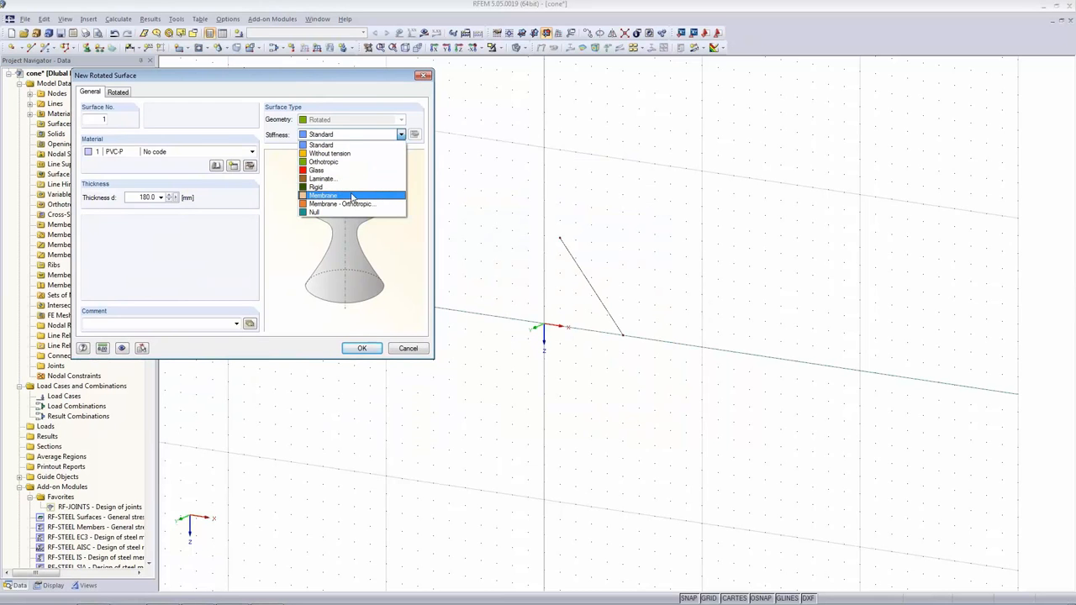
left_click(353, 196)
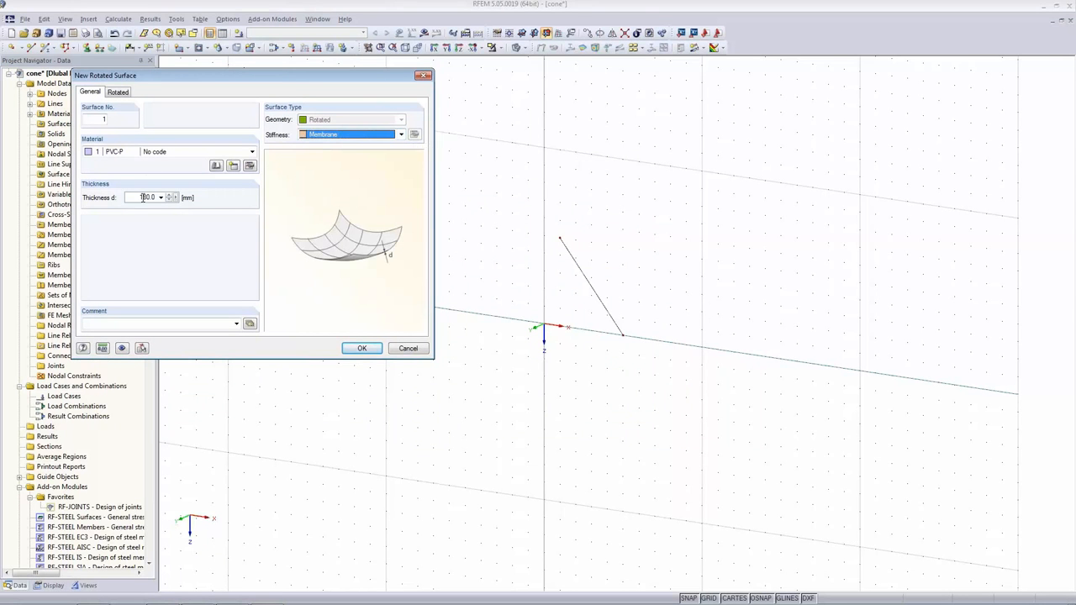
left_click(117, 92)
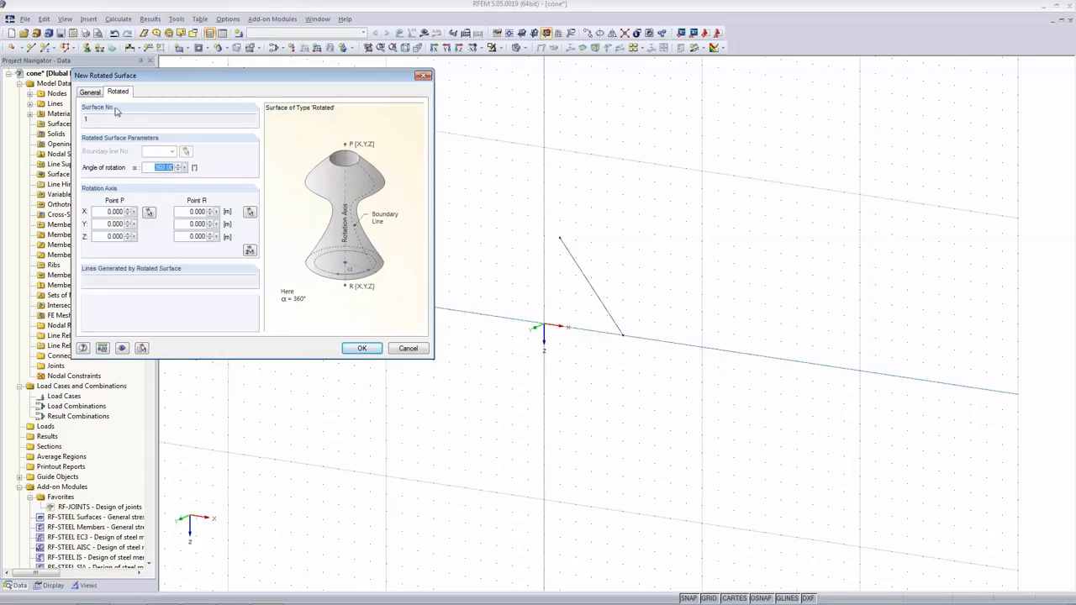
left_click(145, 145)
left_click_drag(179, 167, 214, 168)
left_click(249, 252)
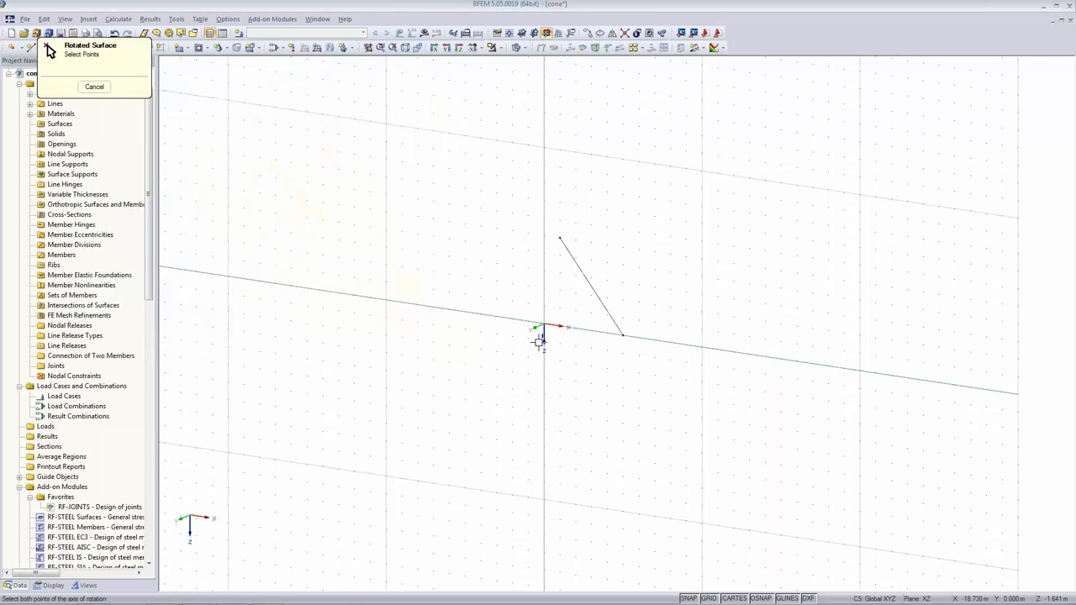
left_click(543, 219)
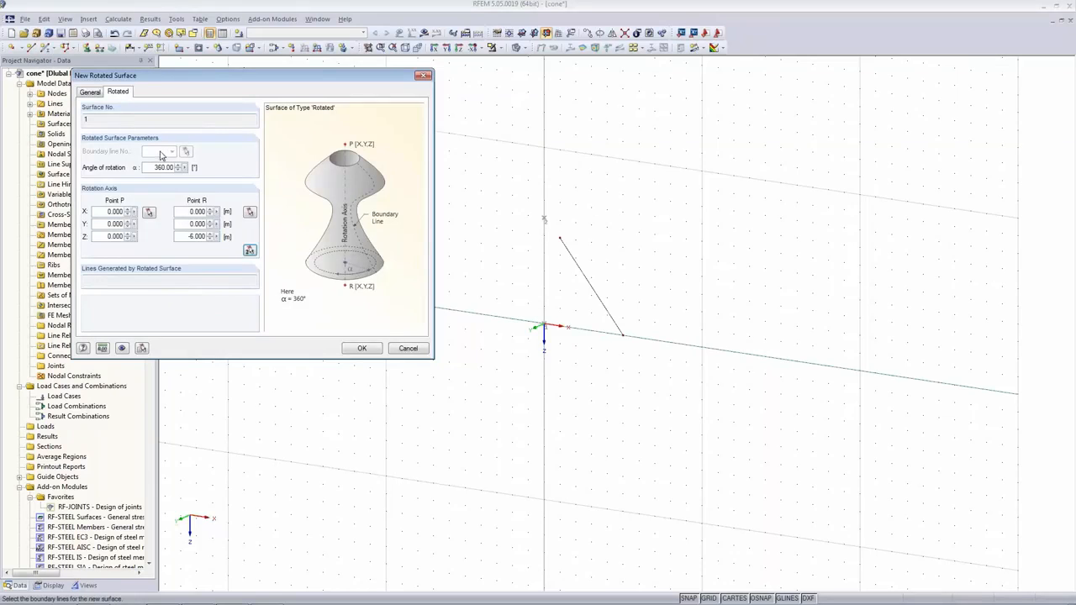
left_click(407, 349)
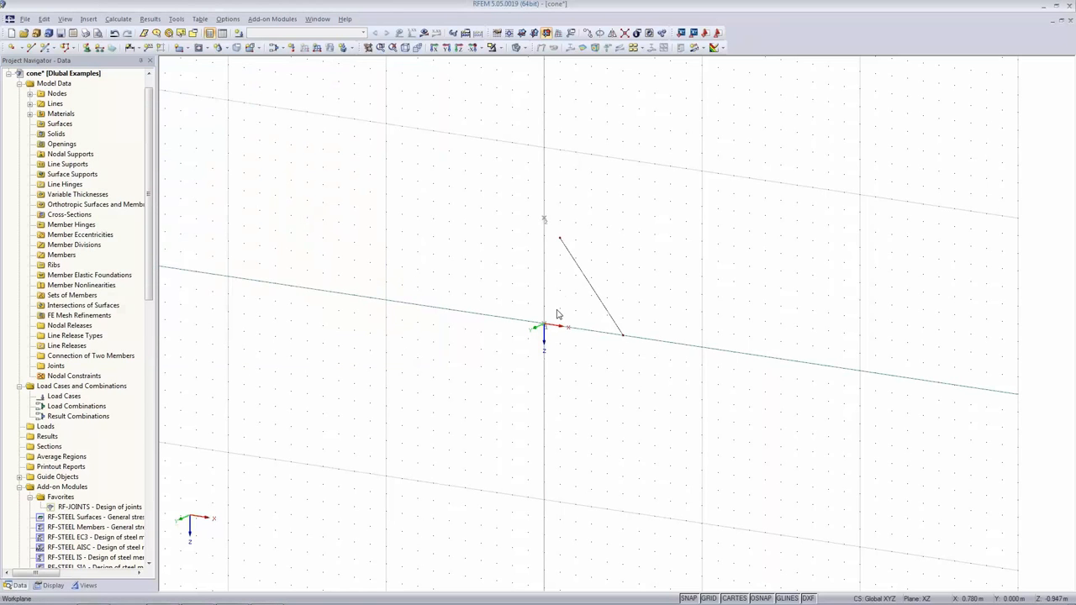
Define a rotated surface from the inclined line with a 360° angle about the vertical axis from the origin to Z -6 m
left_click(131, 47)
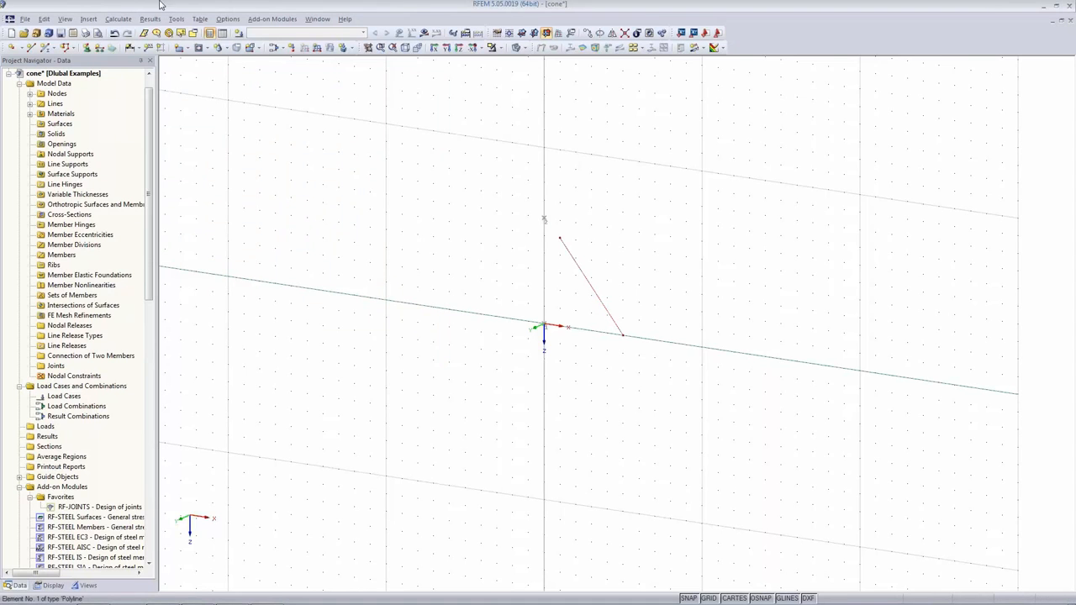
left_click(219, 48)
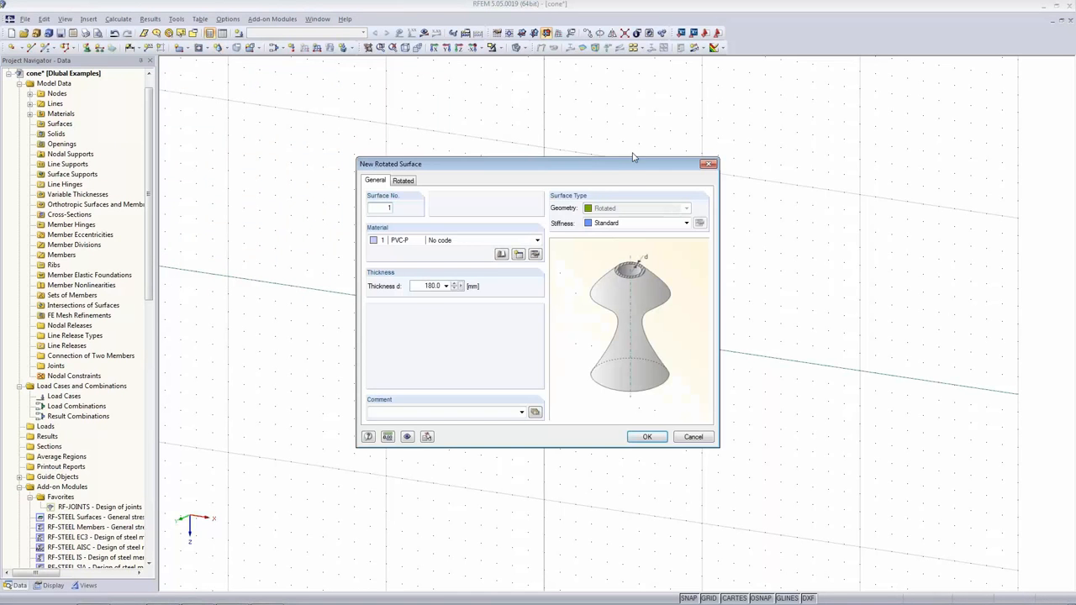
left_click_drag(616, 170, 351, 144)
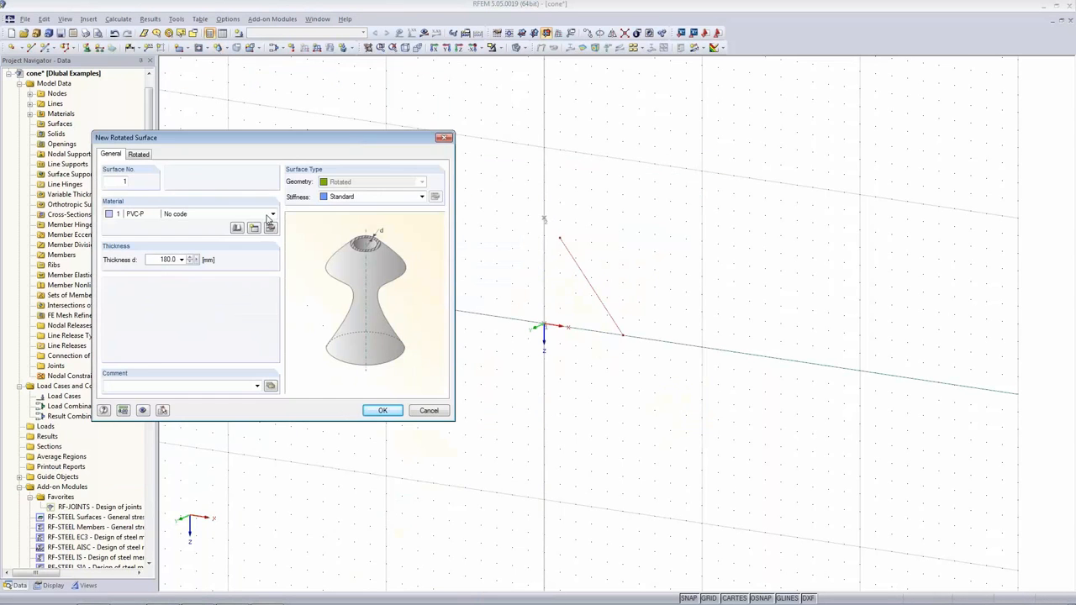
left_click(138, 154)
double_click(186, 230)
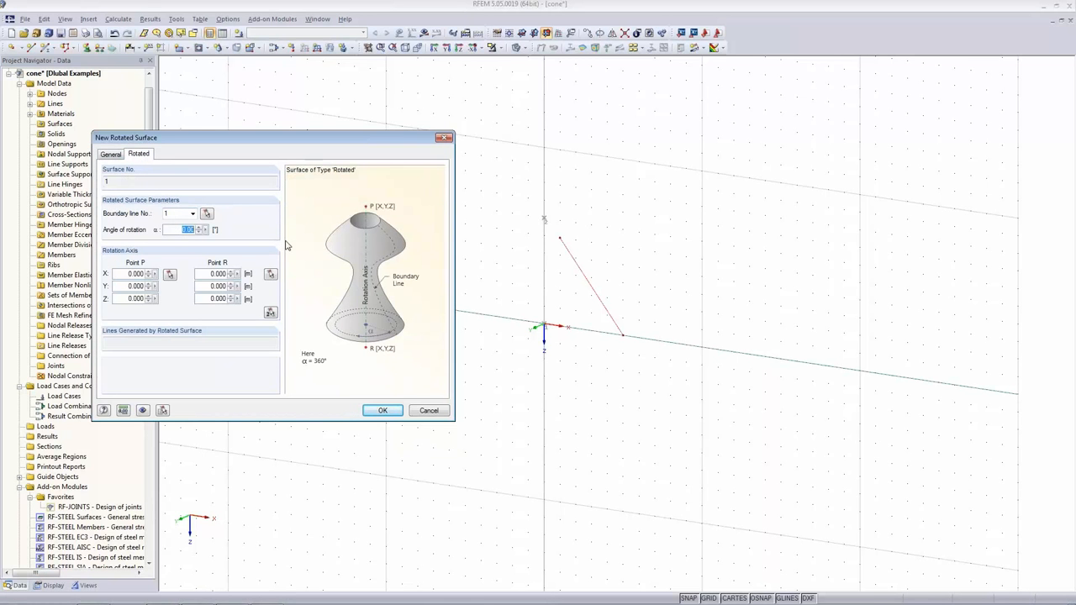
type("360")
key("Tab")
left_click(272, 313)
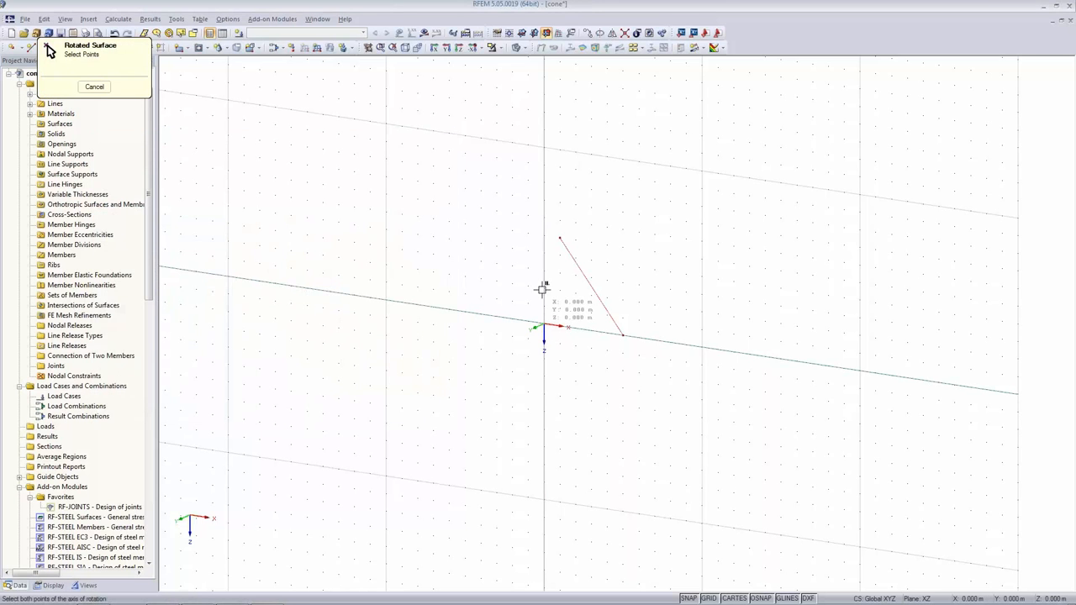
left_click(545, 218)
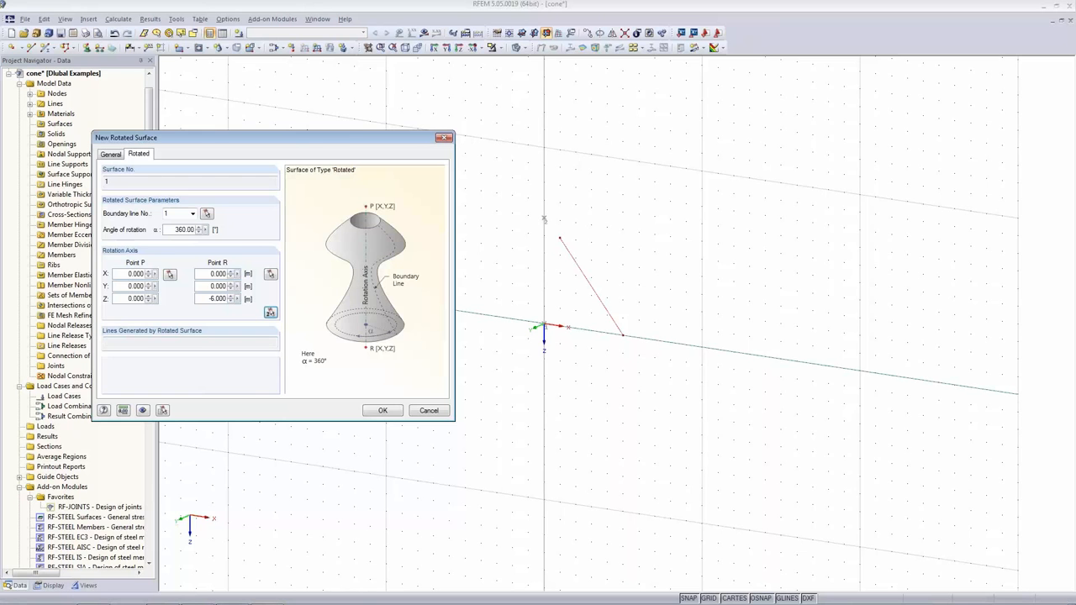
Set the new rotated surface's stiffness to Membrane with PVC-P material and create the surface
left_click(111, 154)
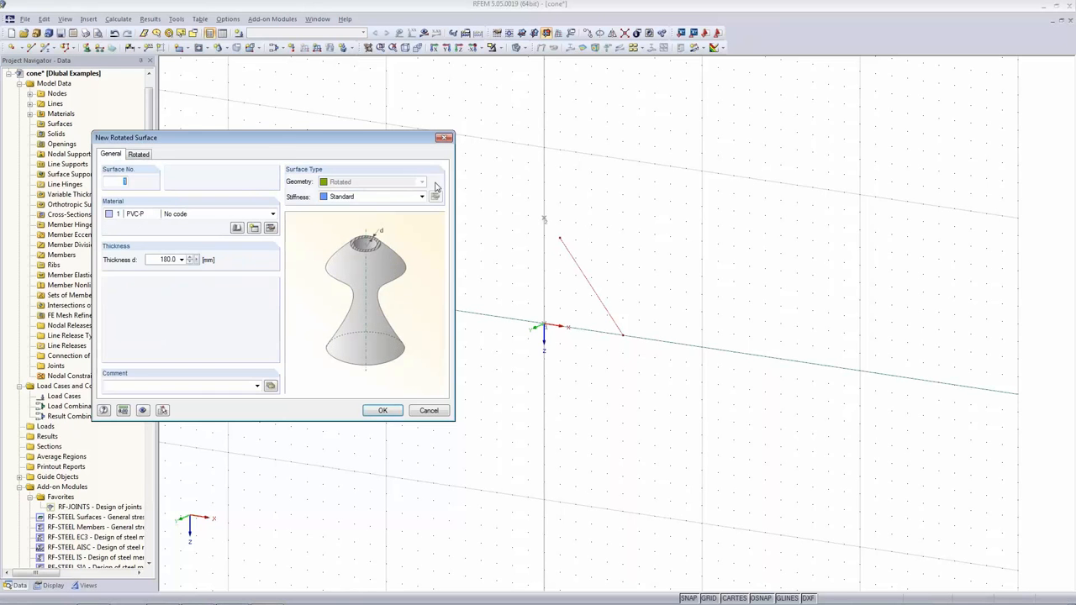
left_click(387, 195)
left_click(389, 257)
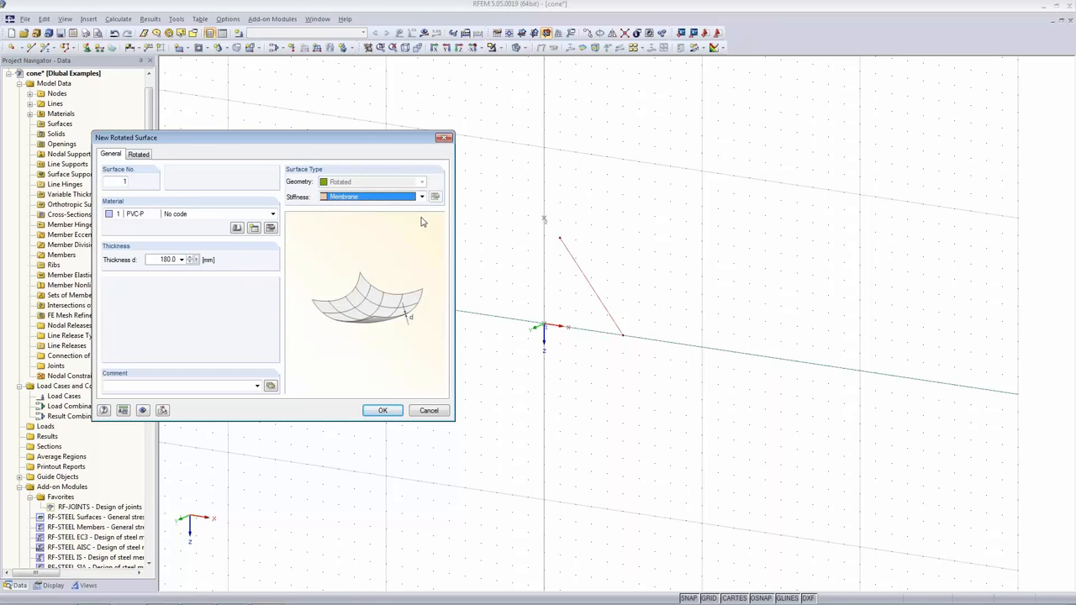
left_click(382, 410)
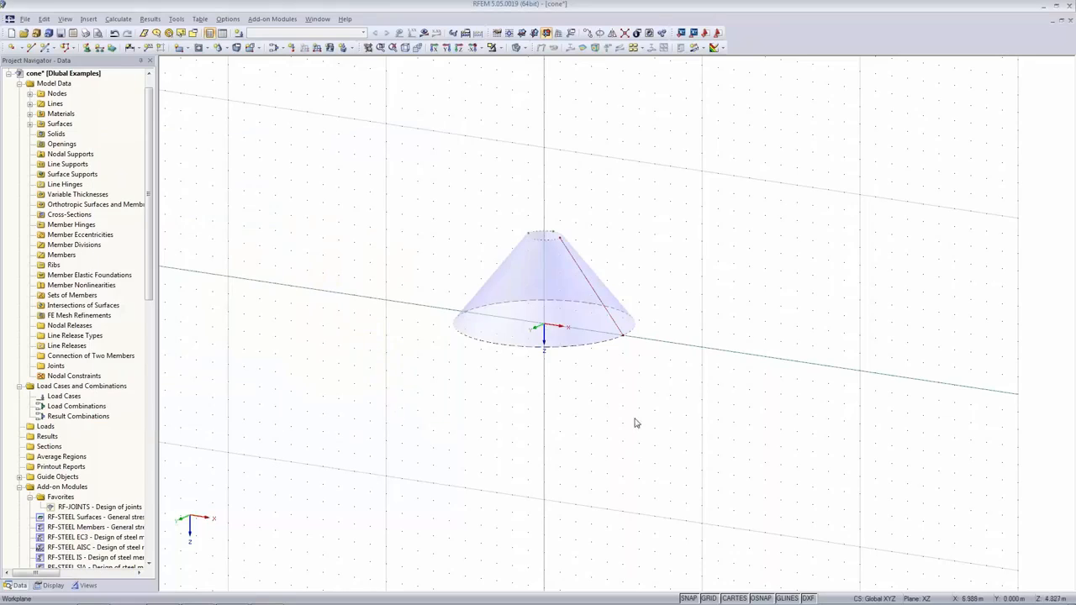
Edit the cone surface to use Membrane stiffness and review its rotation and FE mesh settings
double_click(528, 283)
left_click(687, 223)
left_click(655, 288)
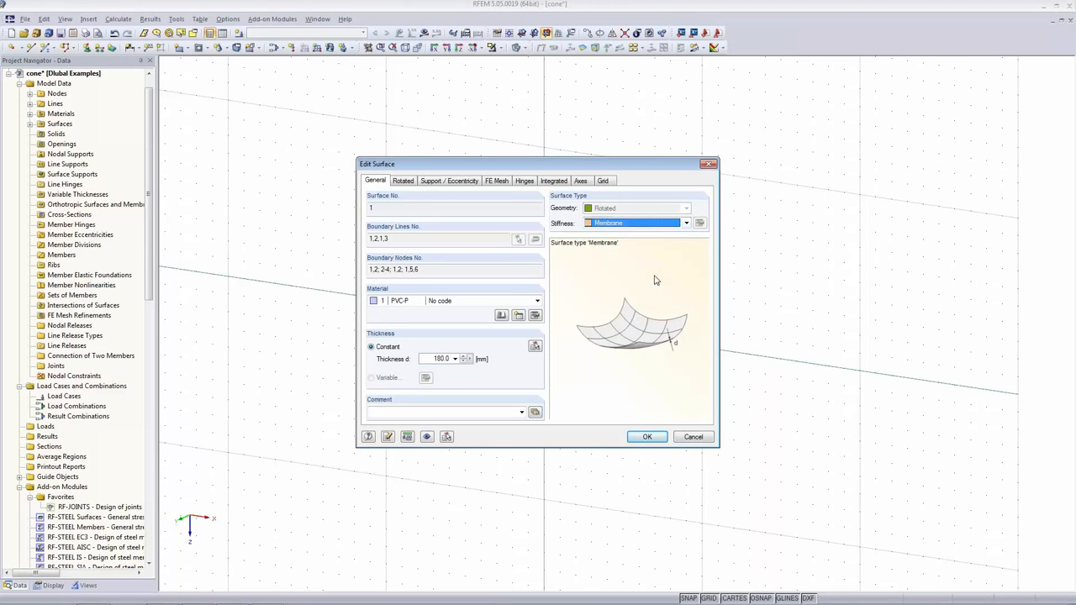
left_click(410, 185)
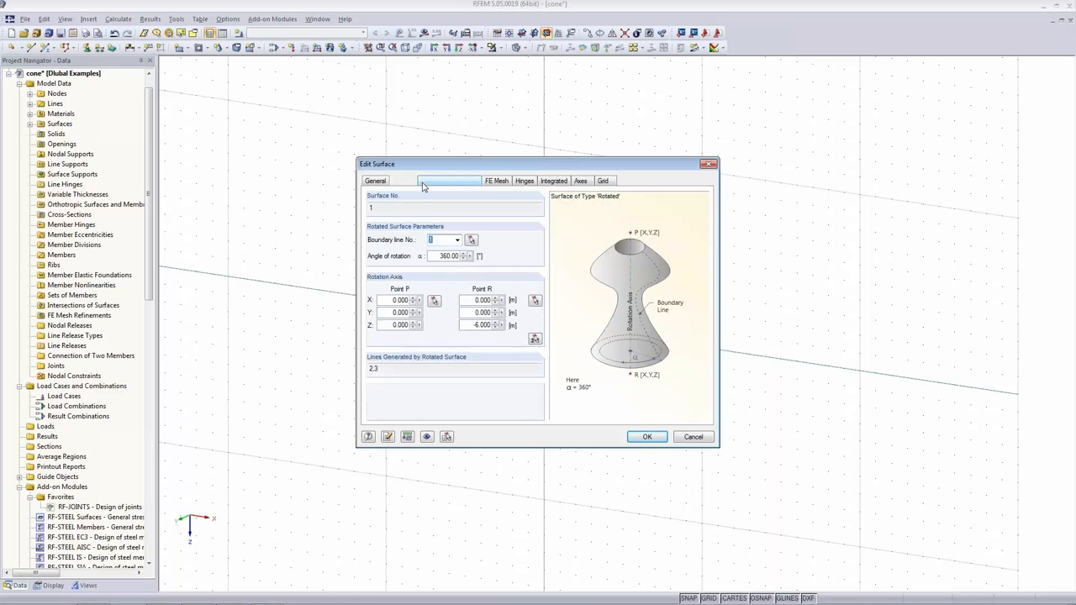
left_click(497, 185)
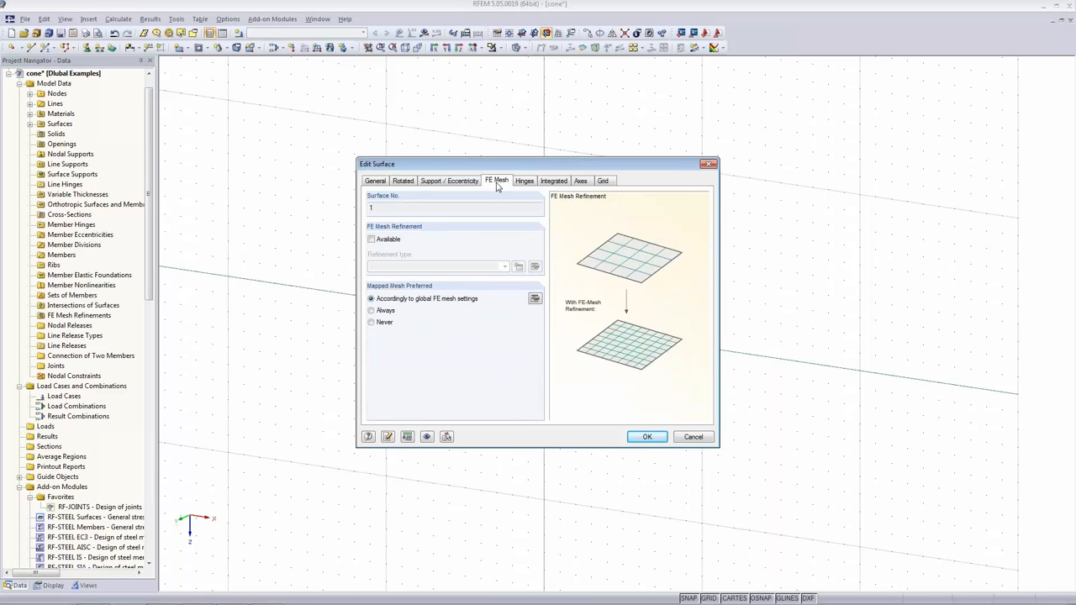
left_click(647, 437)
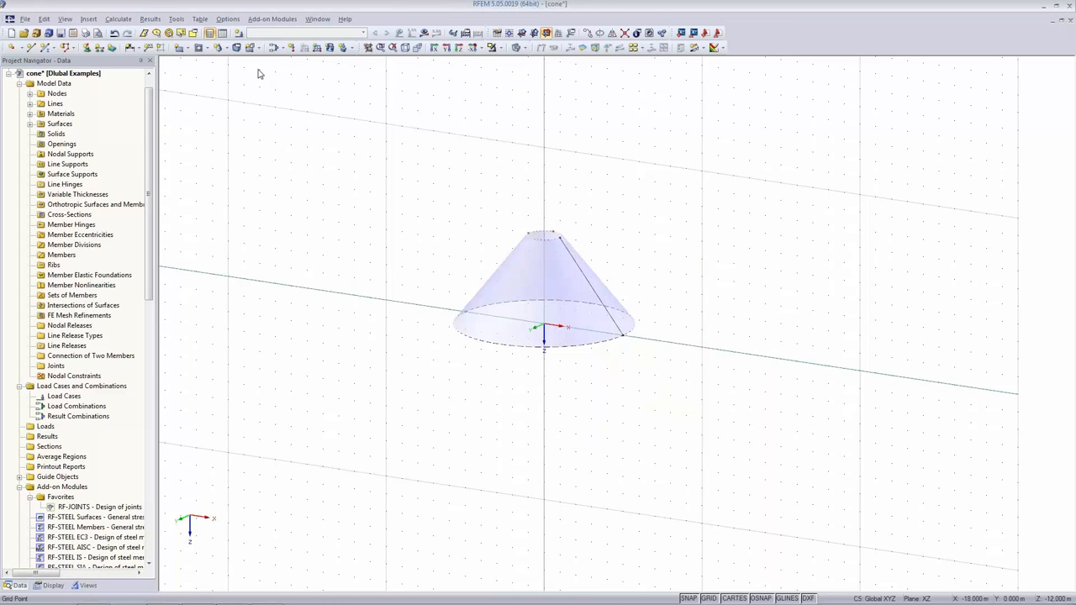
Set the shape of finite elements to Triangles only in the global FE mesh settings
left_click(126, 18)
left_click(128, 145)
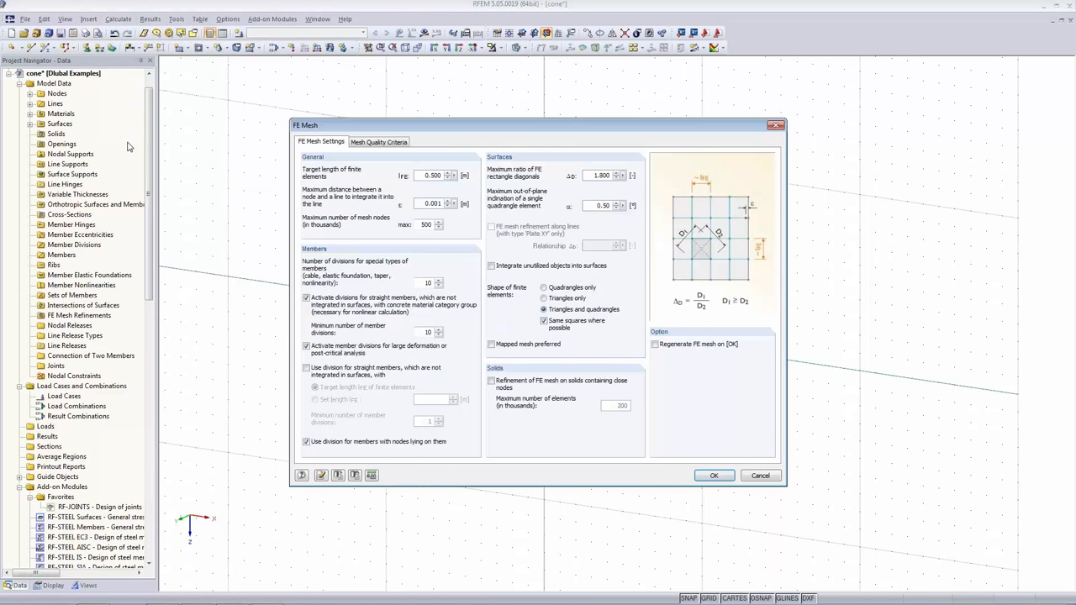
left_click(545, 300)
left_click(712, 476)
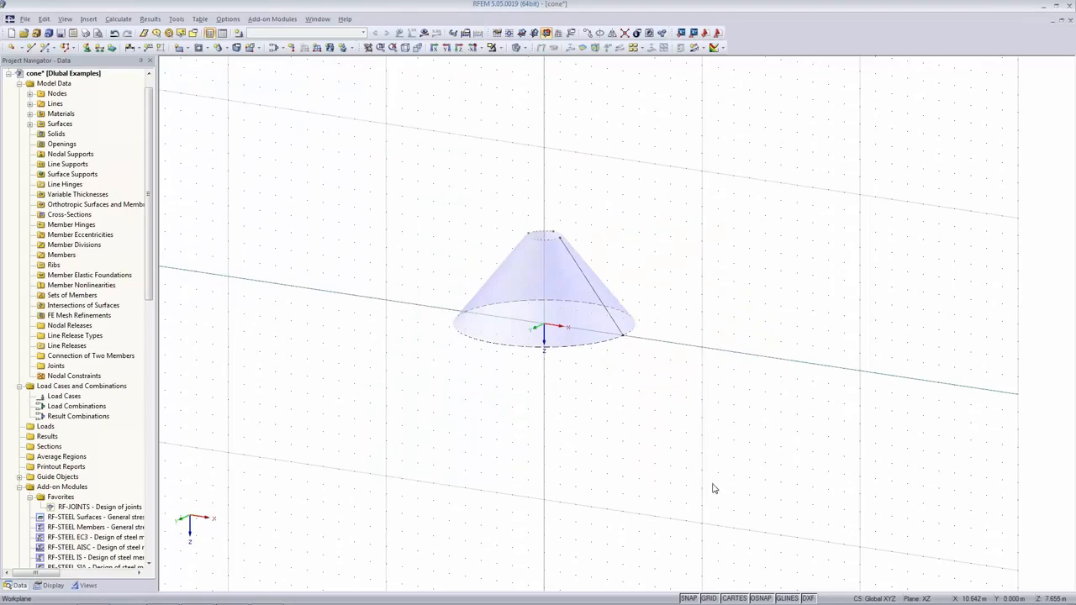
Place hinged line supports on the cone's lower and upper circular edges
left_click(97, 49)
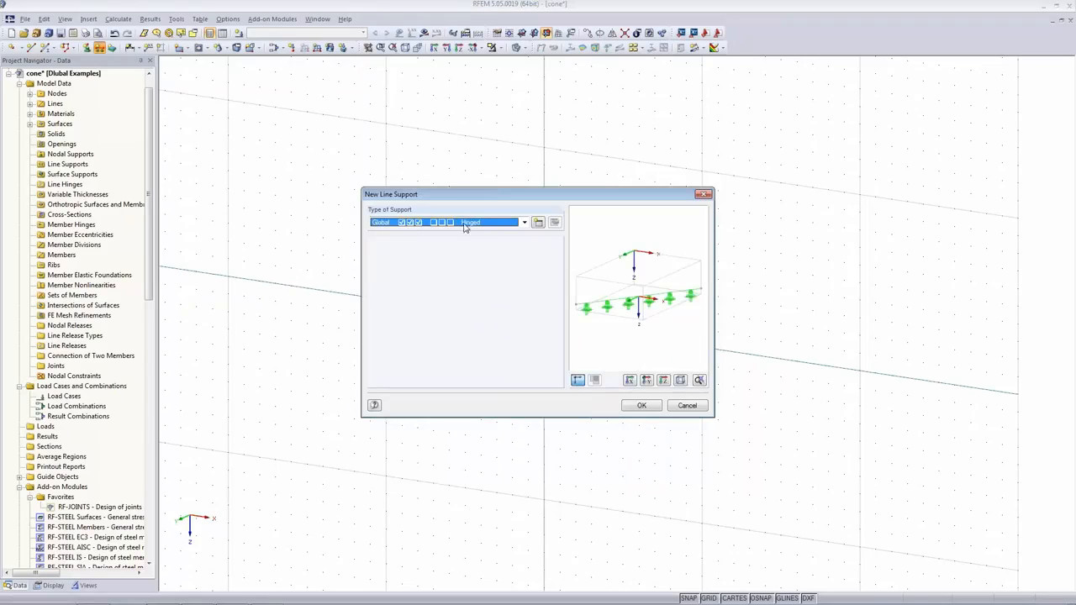
left_click(642, 405)
left_click(586, 345)
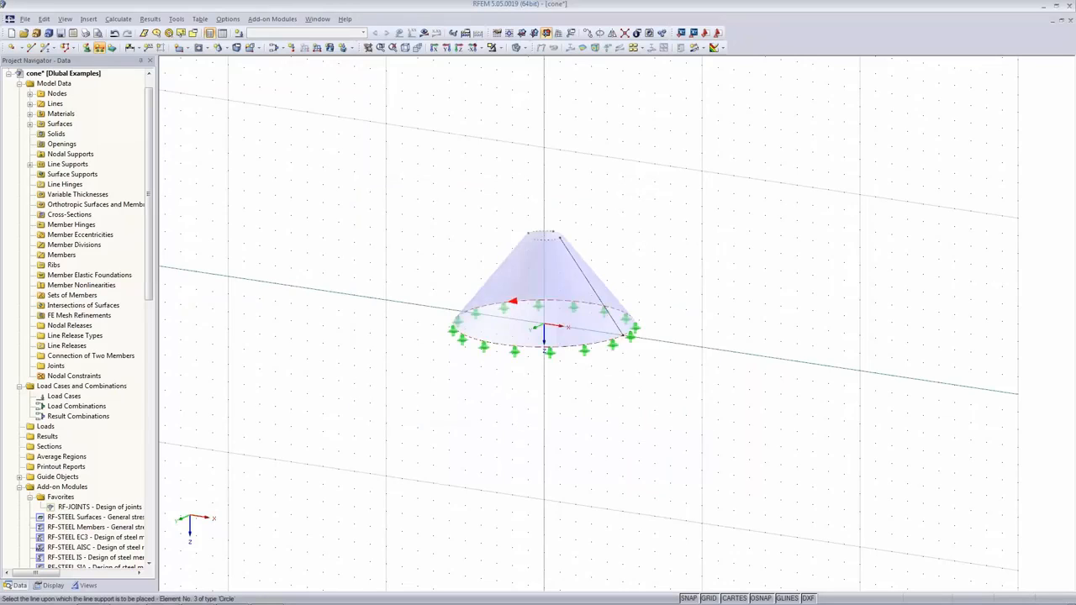
left_click(540, 236)
key("Escape")
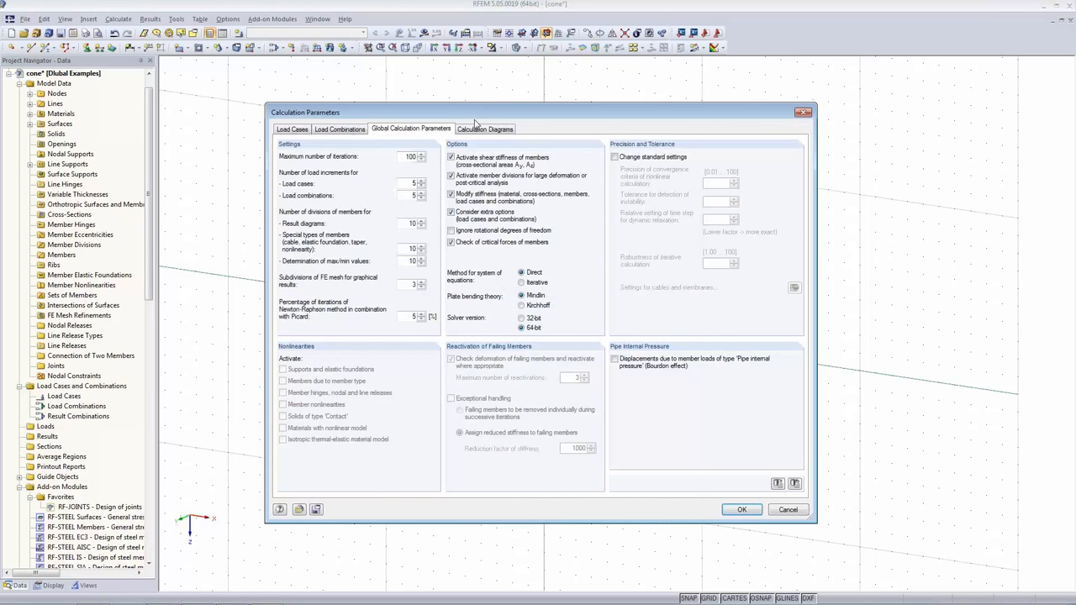
Close the calculation parameters without changes and activate RF-FORM-FINDING in the cone model's general data
left_click(786, 509)
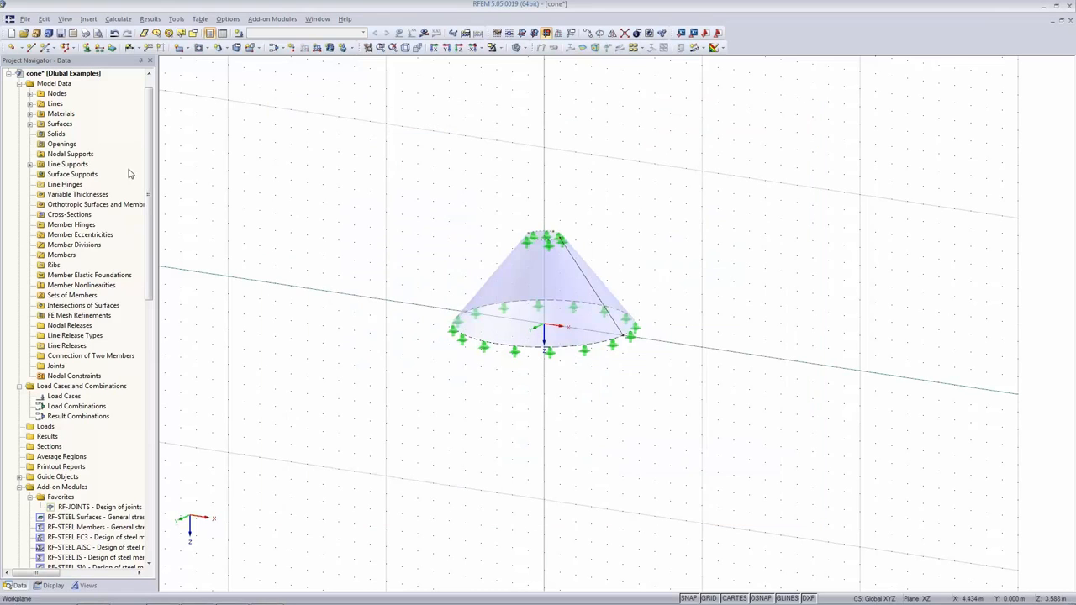
scroll(148, 232, "up", 1)
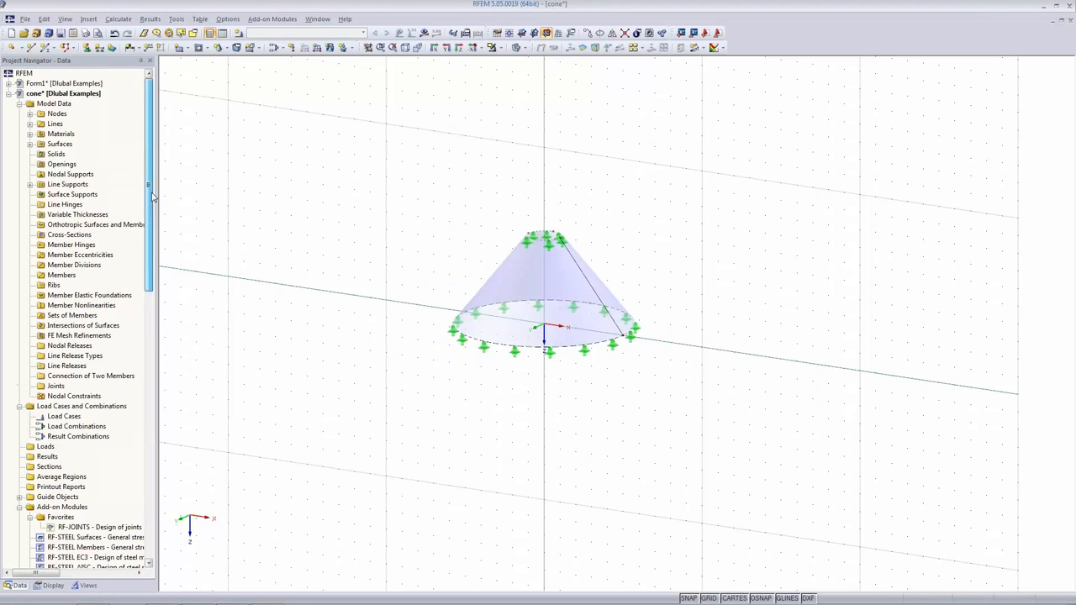
left_click(81, 95)
right_click(84, 98)
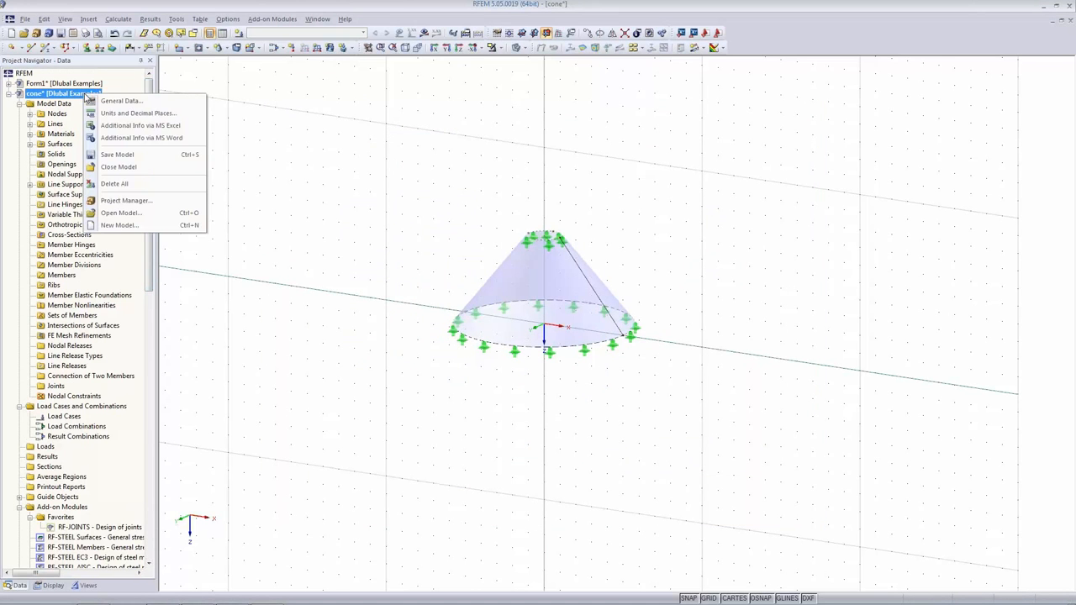
left_click(137, 102)
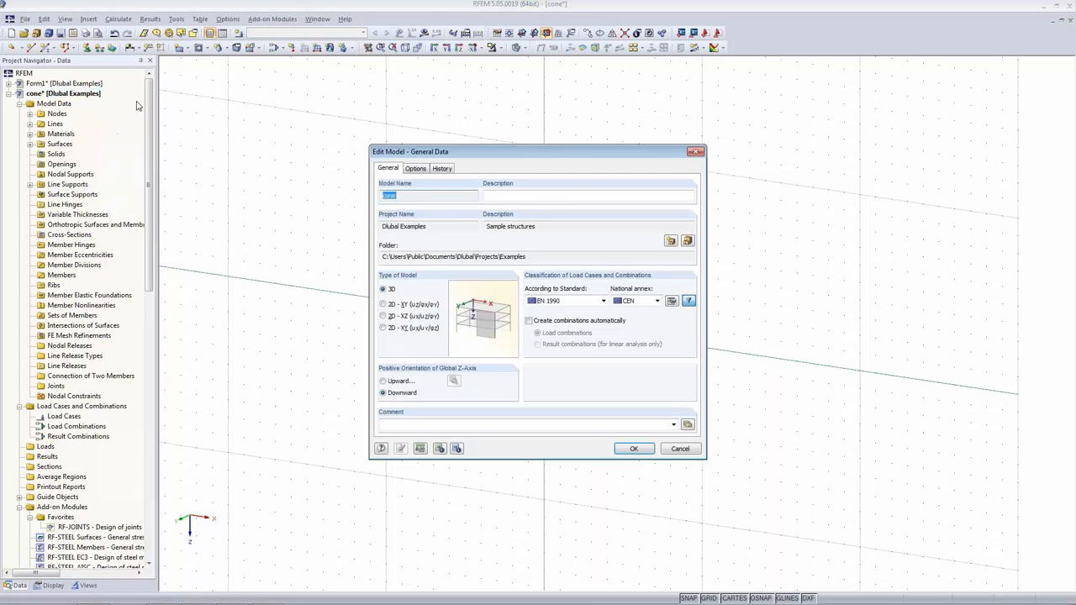
left_click(419, 169)
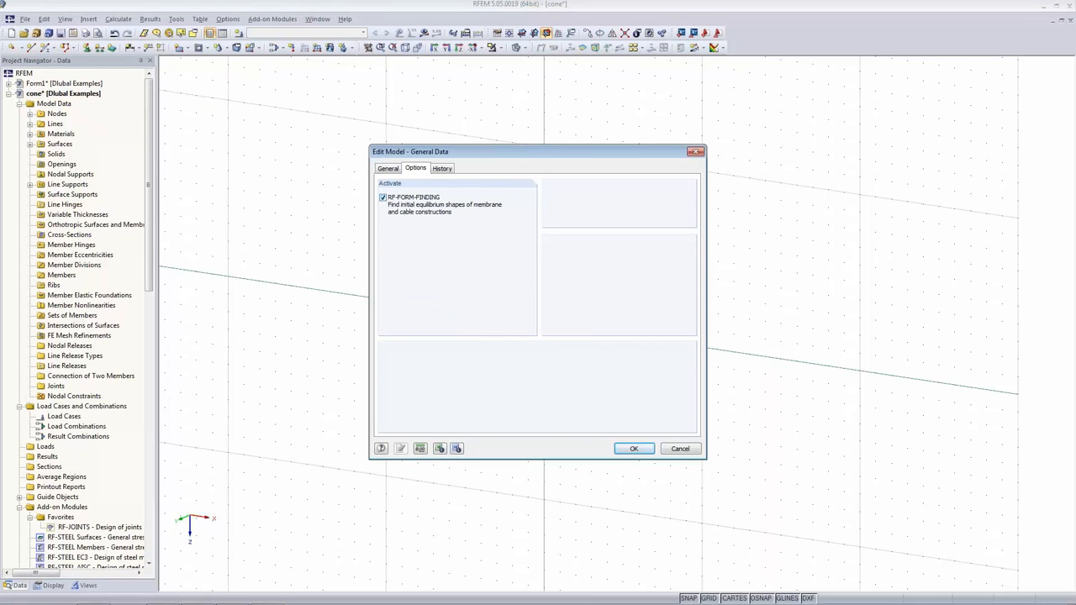
left_click(634, 448)
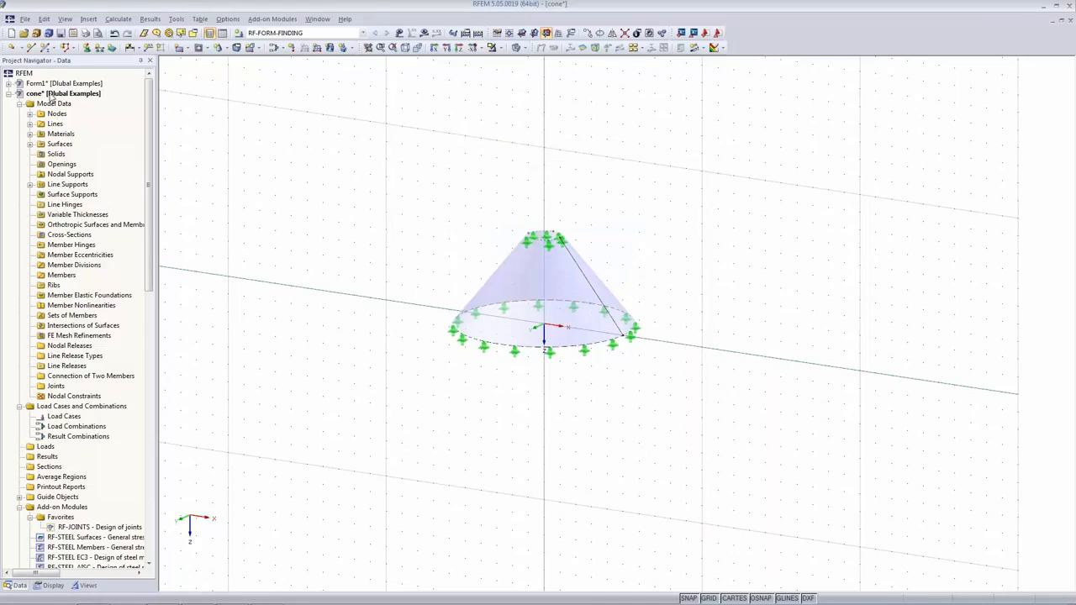
Define an isotropic form-finding prestress of 1.0 kN/m along warp and weft for the cone membrane
double_click(517, 314)
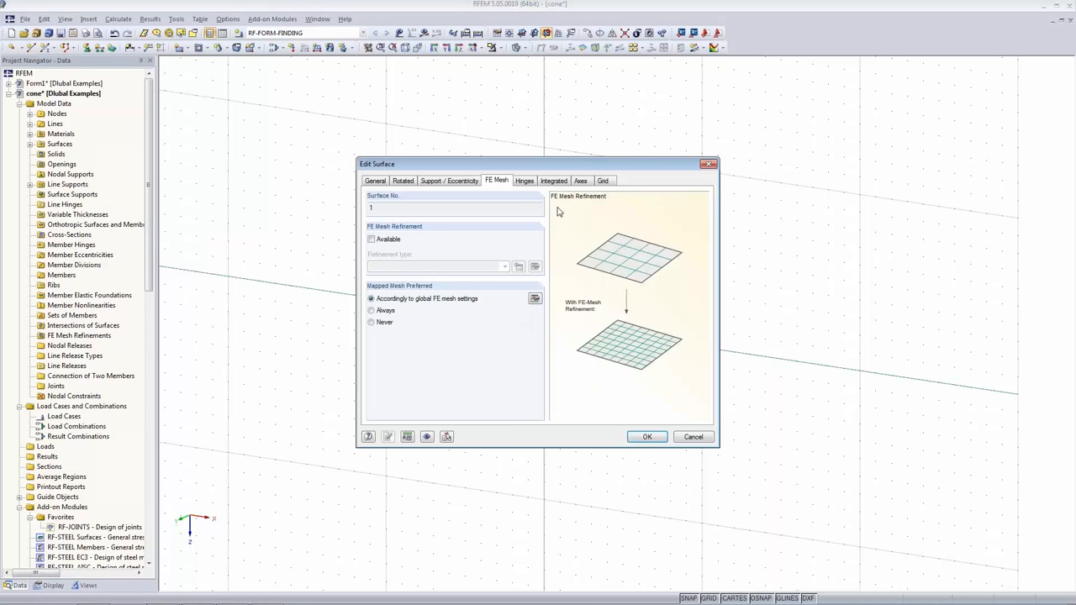
left_click(376, 182)
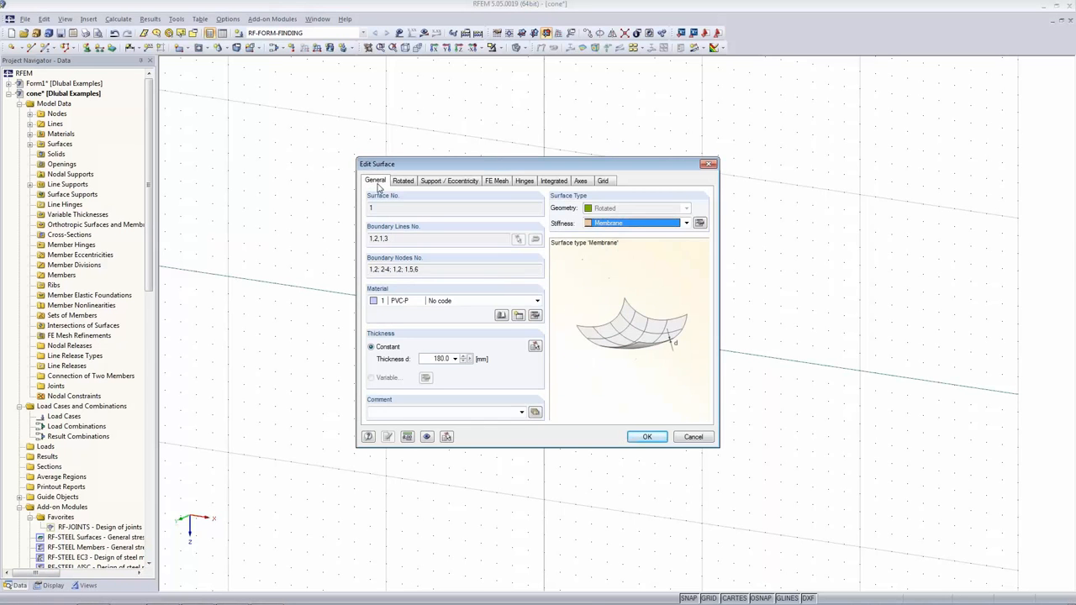
left_click(699, 222)
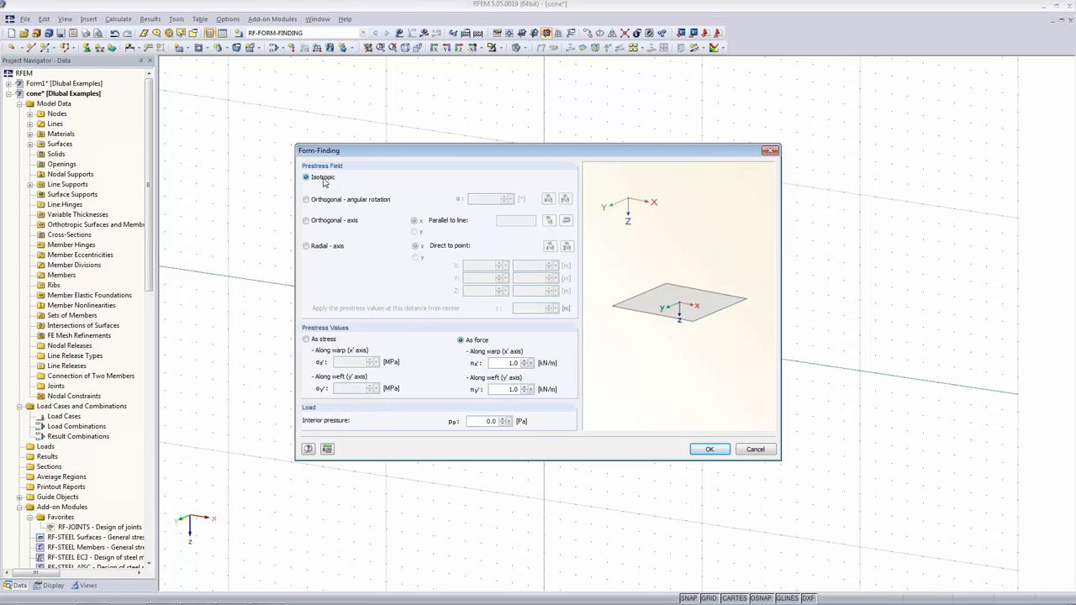
left_click_drag(422, 158, 410, 219)
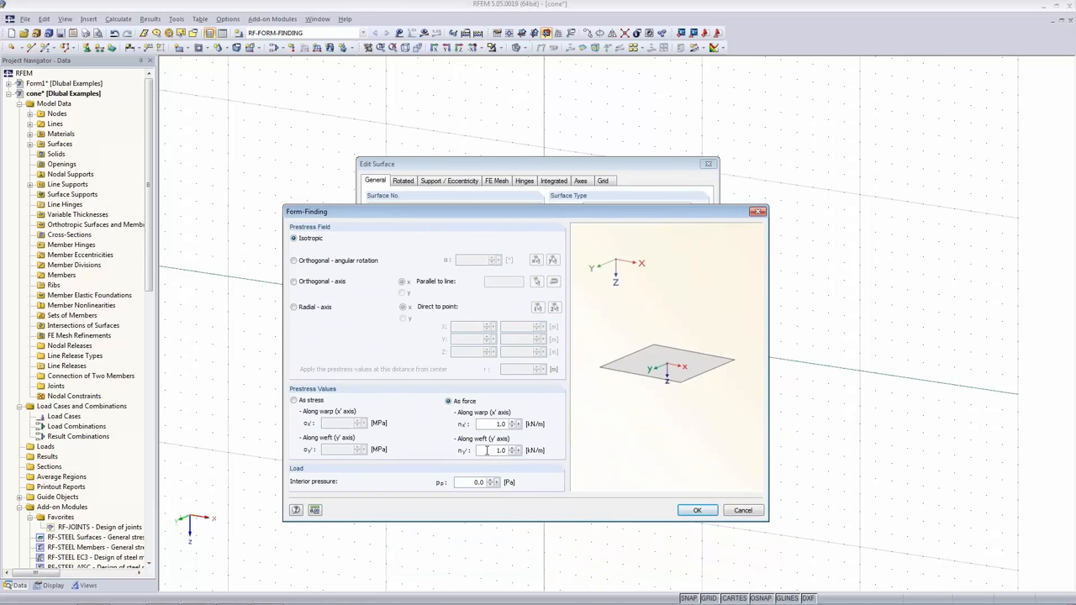
left_click(697, 510)
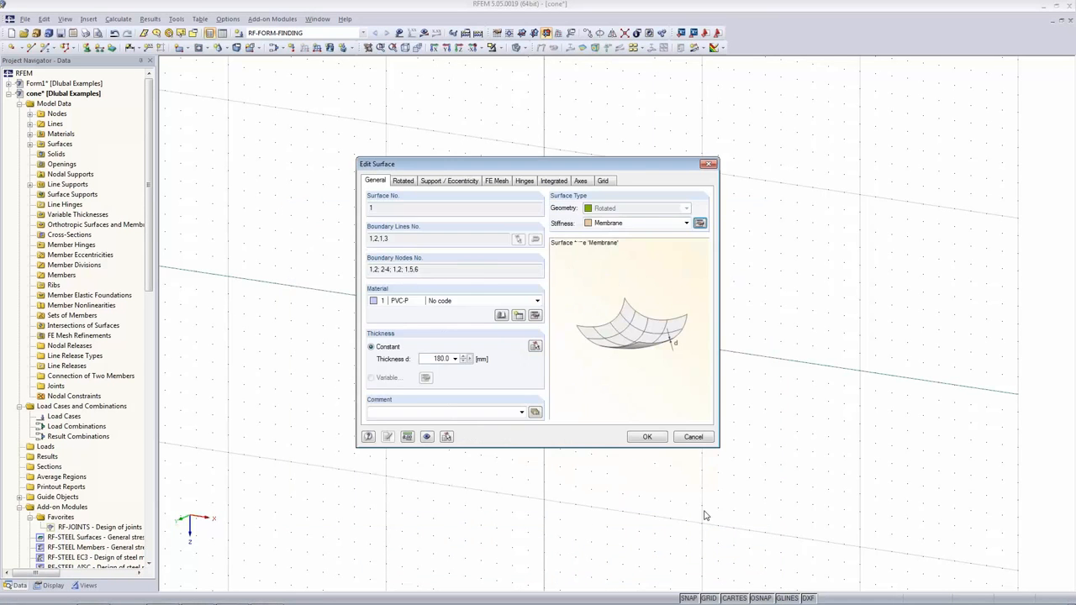
left_click(660, 436)
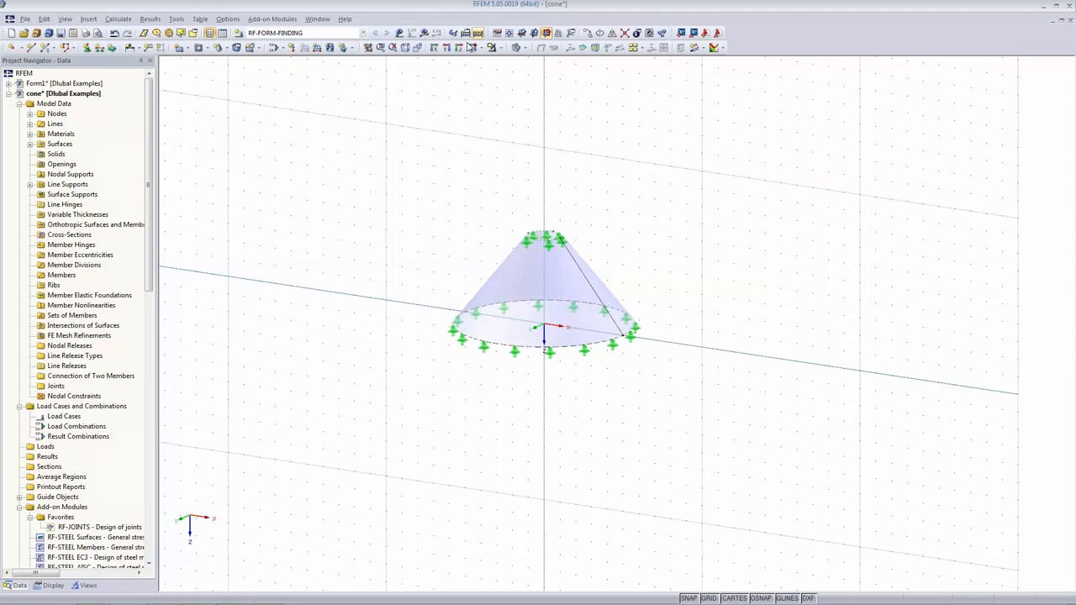
Set form-finding to the Projection method with 50 iterations for loading prestress
left_click(467, 35)
left_click(547, 129)
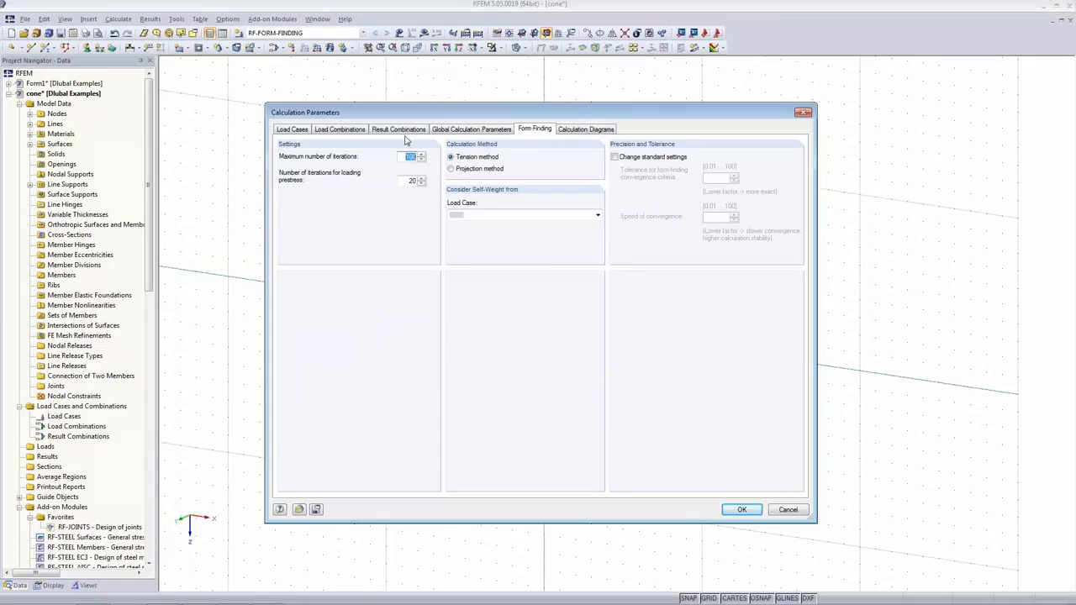
left_click(466, 172)
double_click(411, 181)
type("50")
key("Tab")
left_click(747, 510)
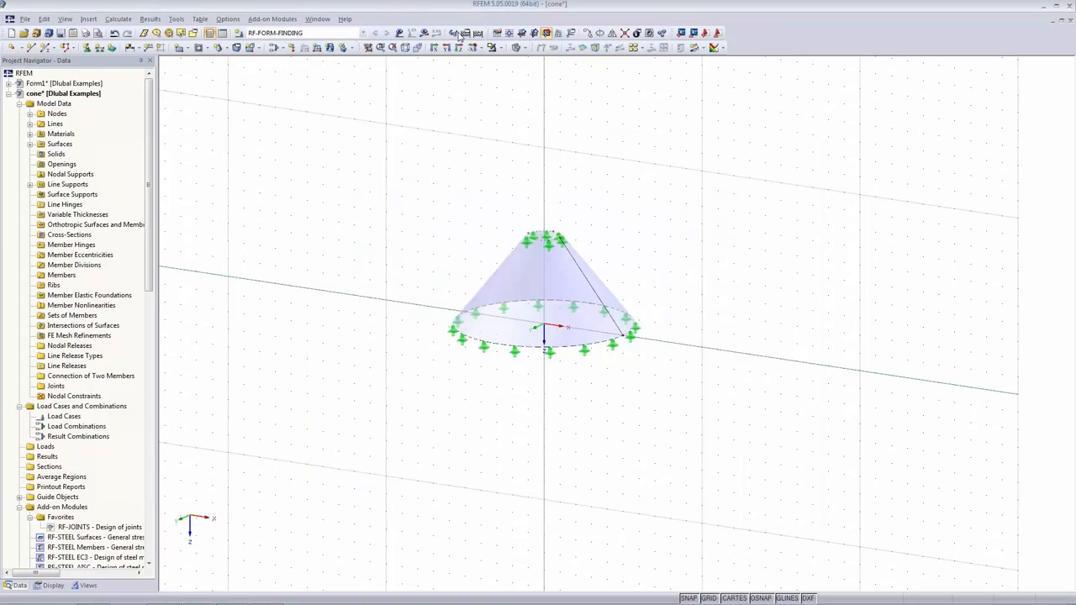
Calculate the RF-FORM-FINDING case and reduce the deformation display factor of the global deformations
left_click(425, 34)
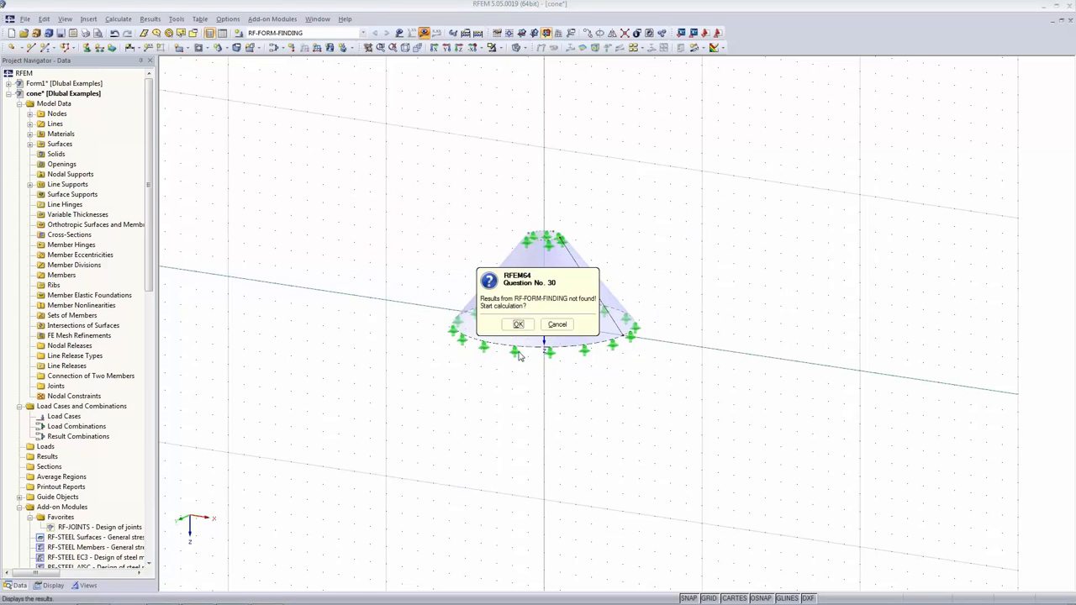
left_click(513, 323)
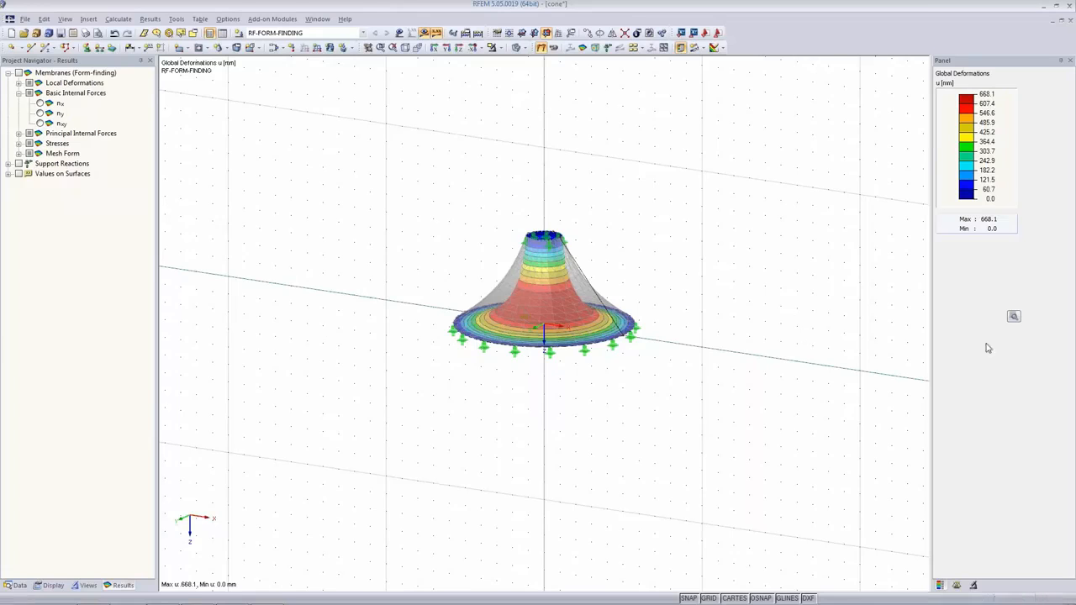
left_click(956, 586)
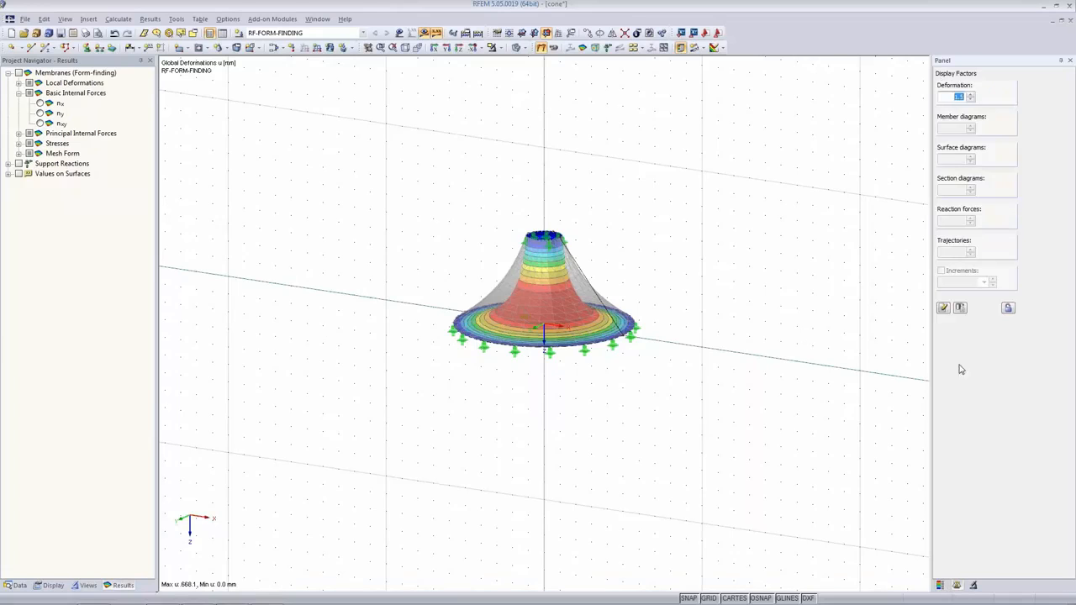
type("0")
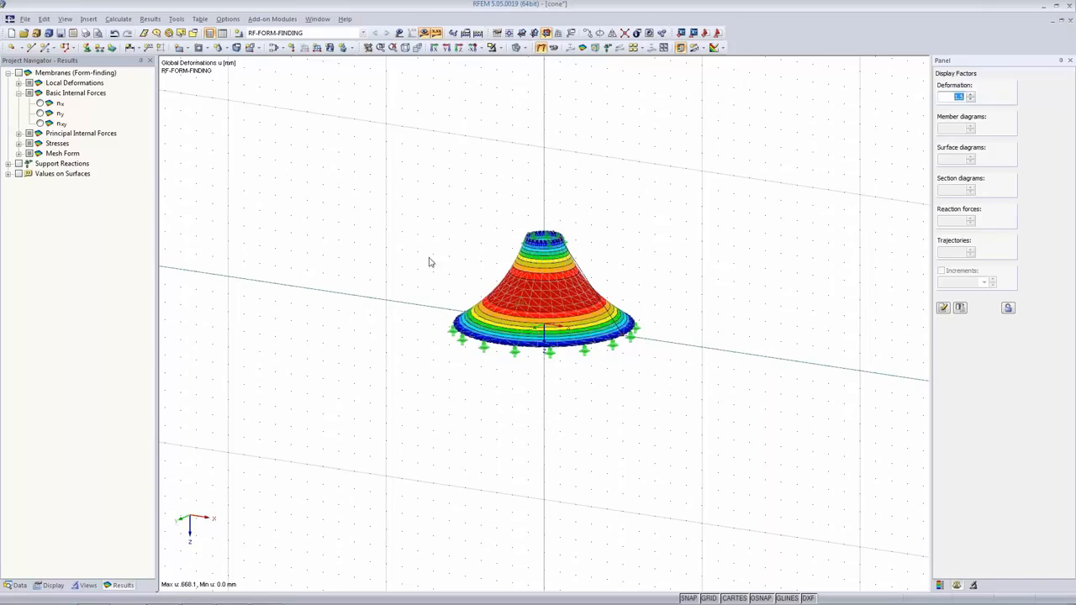
Show the colour scale and examine the basic internal forces nx and ny on the cone
left_click(942, 584)
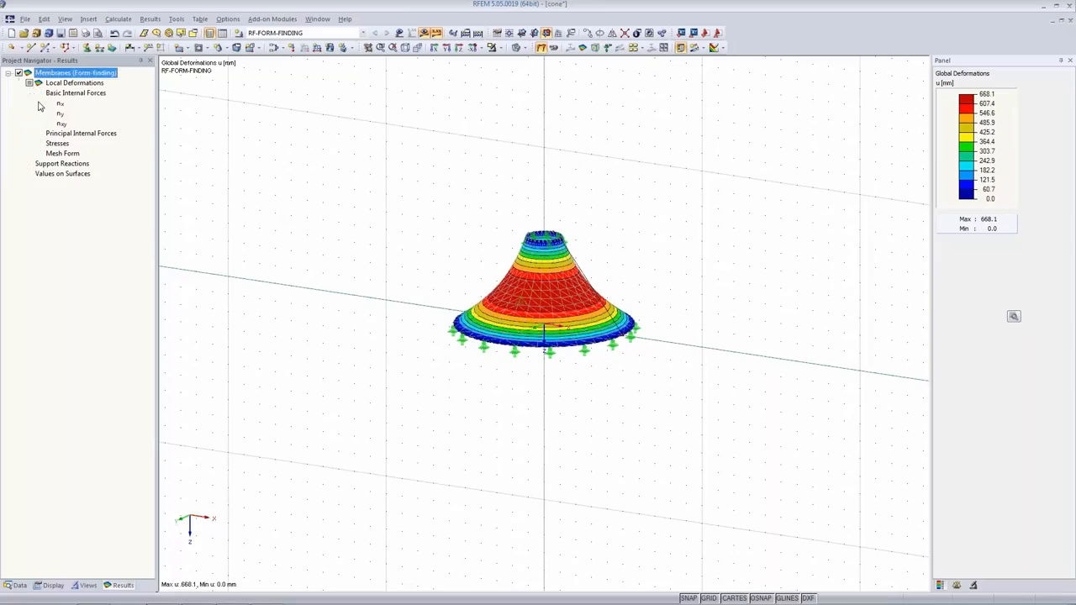
left_click(39, 103)
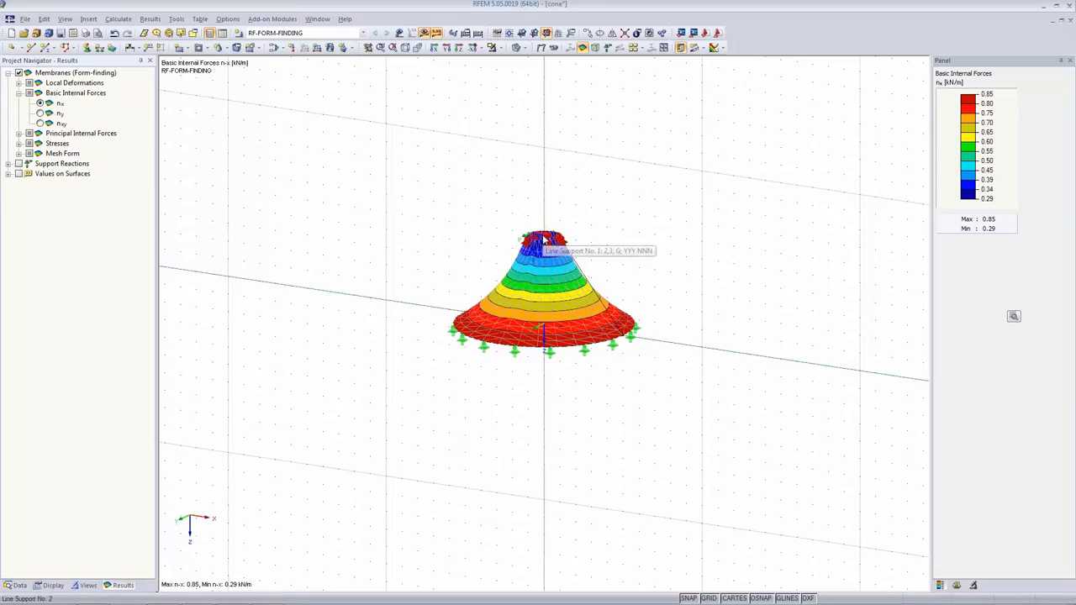
left_click(42, 114)
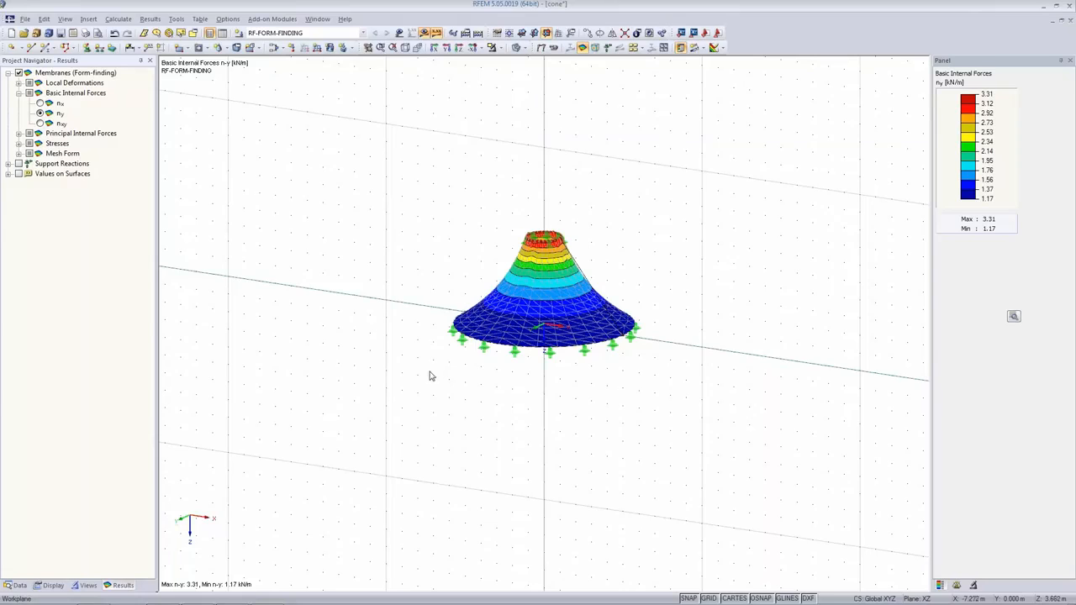
Switch the form-finding calculation method to Tension method and accept deleting the existing results
left_click(466, 33)
left_click(530, 131)
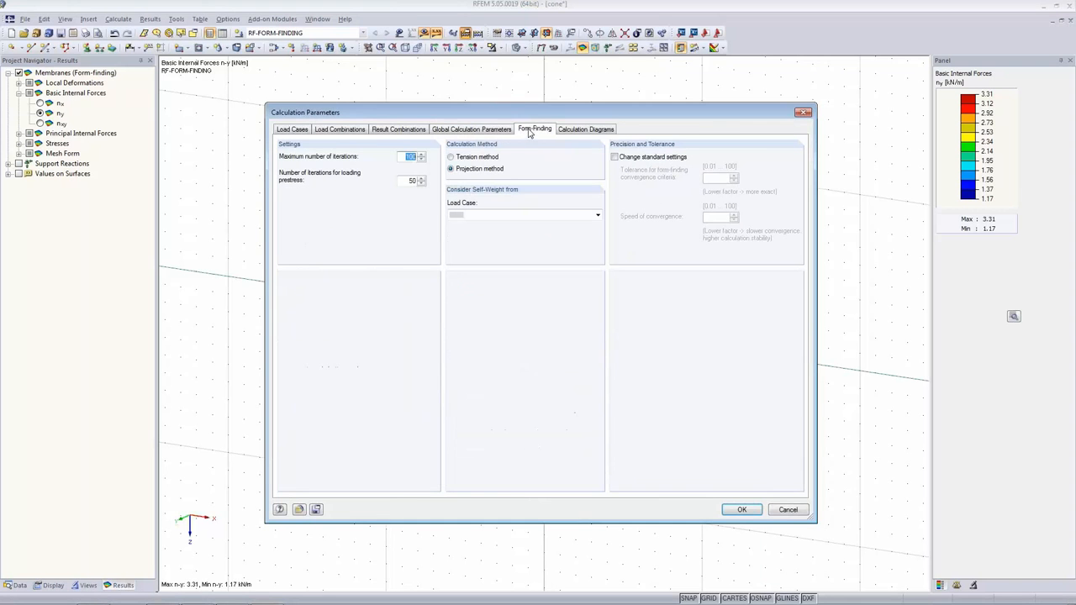
left_click(466, 157)
left_click(741, 510)
left_click(526, 340)
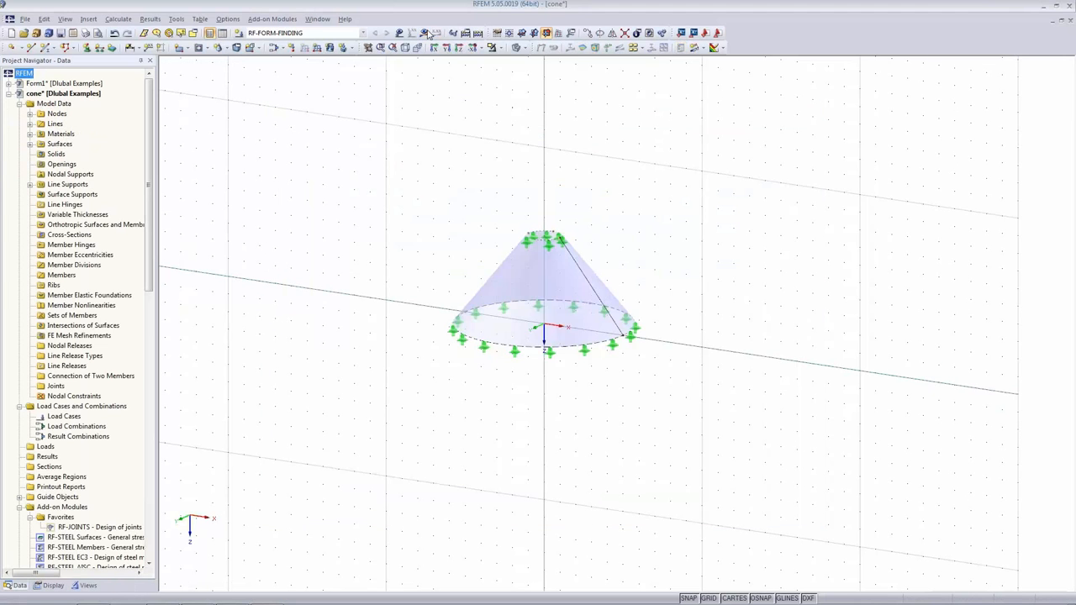
Calculate the RF-FORM-FINDING case with the Tension method and examine the basic internal forces ny on the cone
left_click(425, 33)
left_click(525, 330)
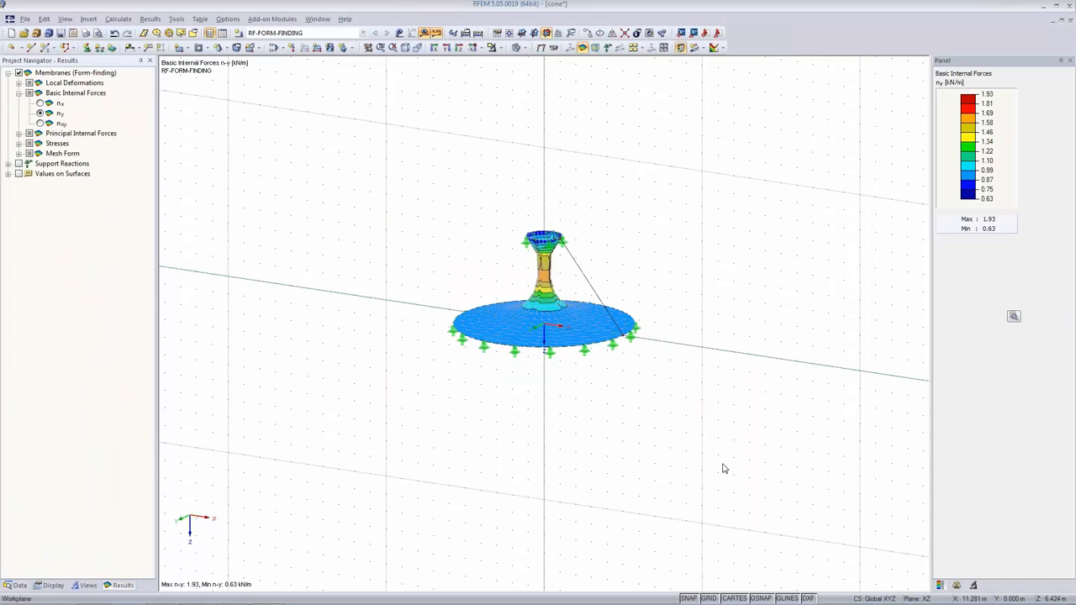
scroll(595, 268, "up", 5)
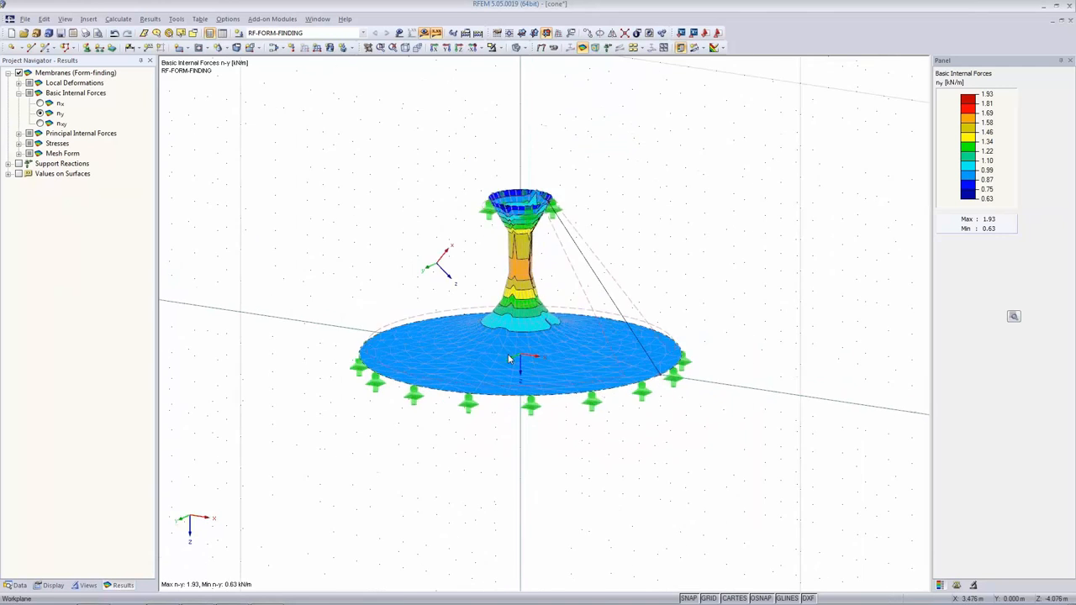
middle_click_drag(833, 227, 833, 271)
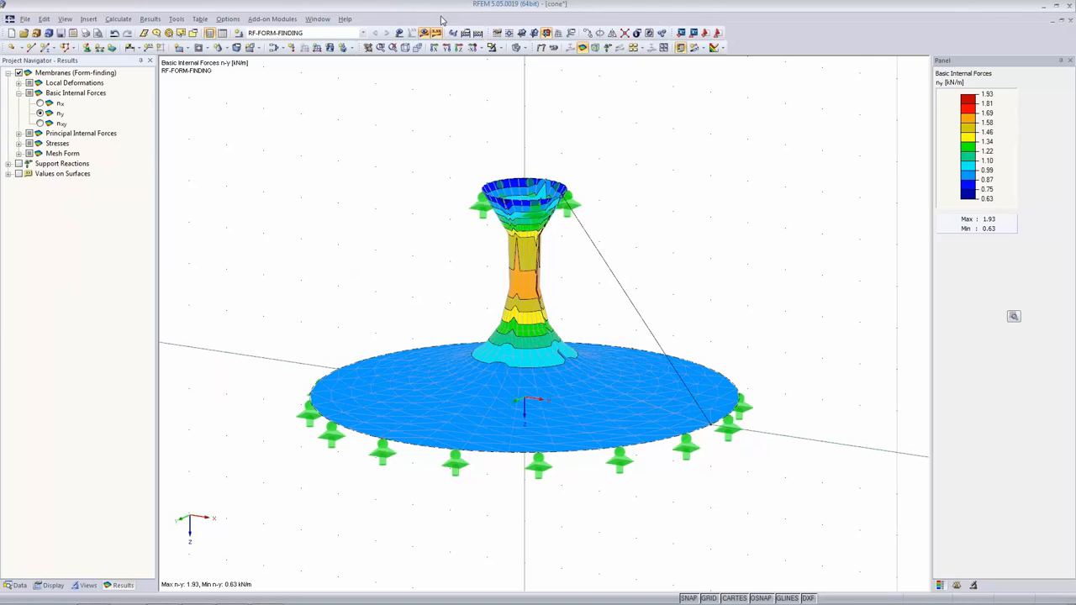
Set form-finding to the Projection method with 60 iterations for loading prestress, accept deleting the results, and recalculate the cone
left_click(466, 33)
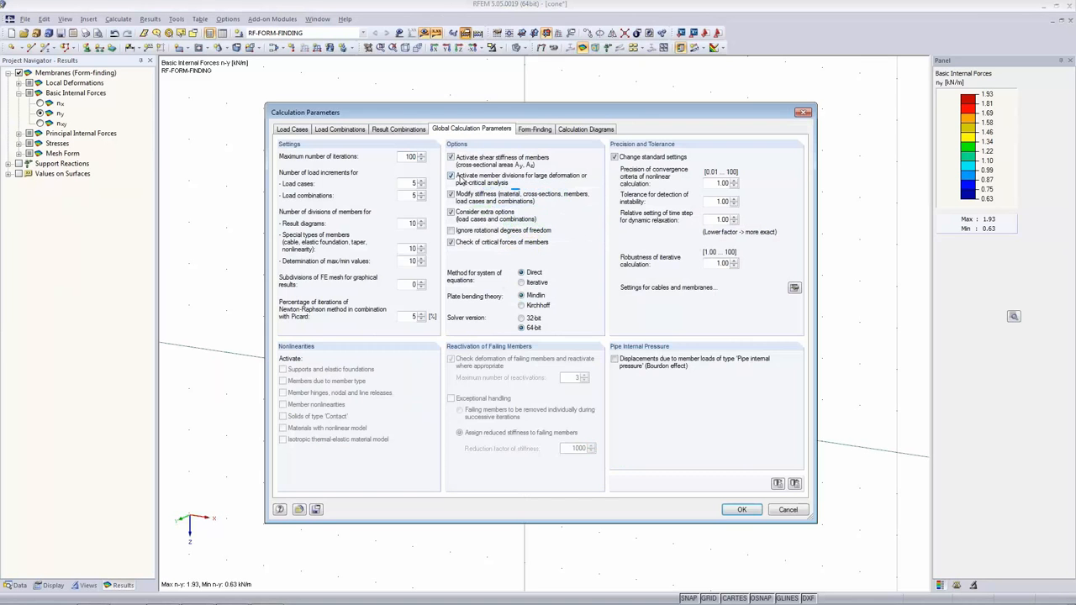
left_click(534, 129)
left_click(484, 169)
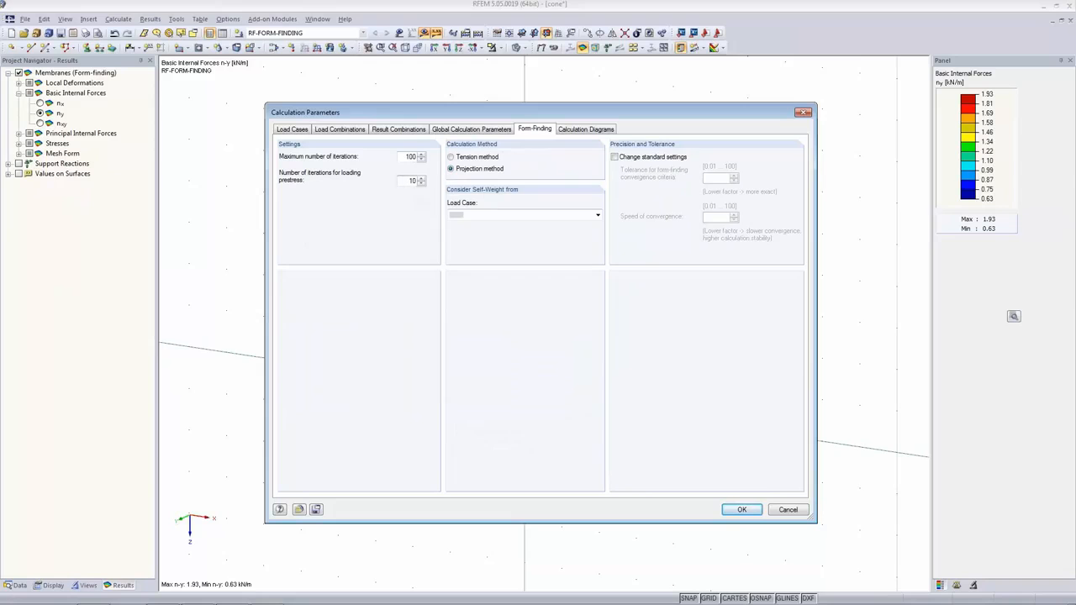
type("60")
key("Tab")
left_click(742, 509)
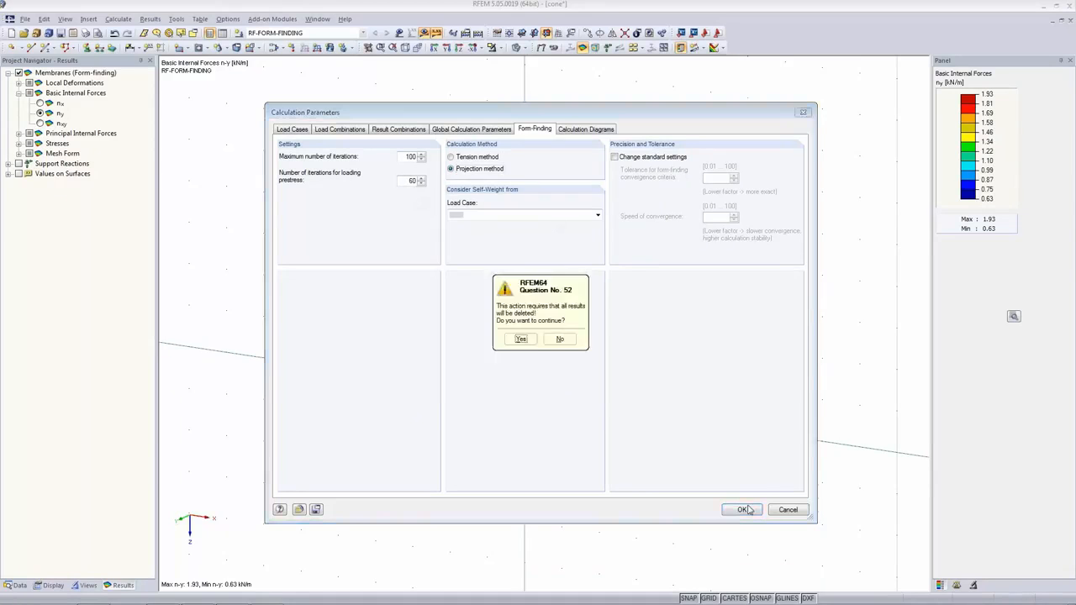
left_click(521, 339)
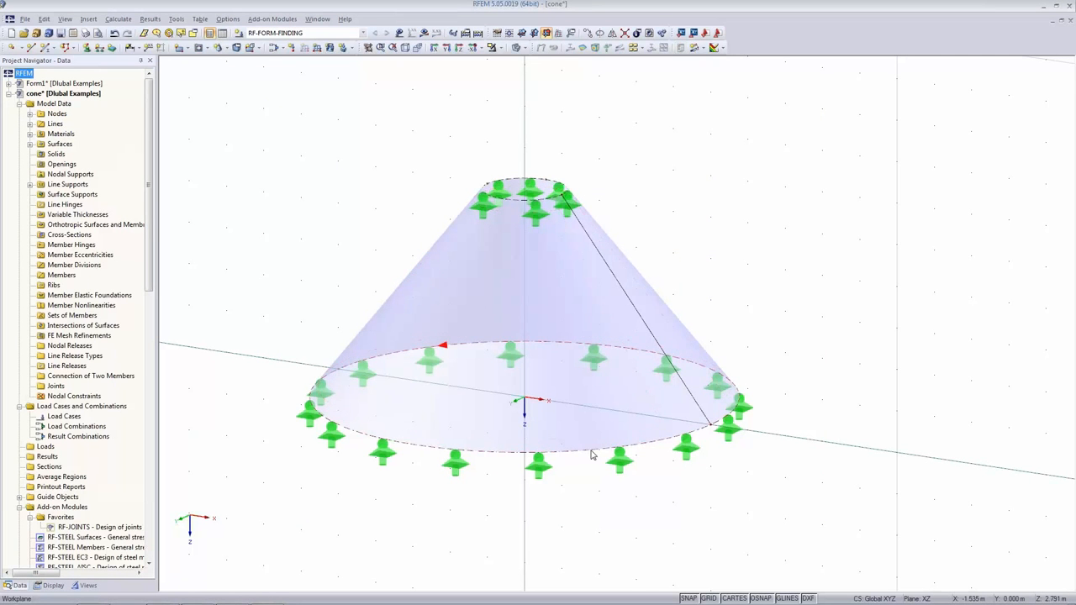
left_click(425, 34)
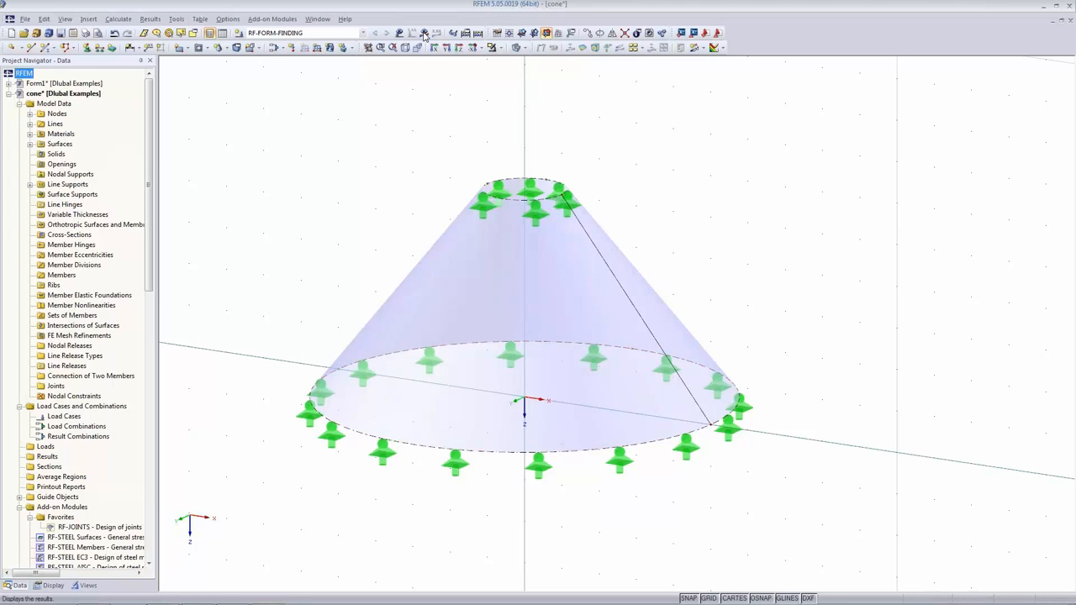
left_click(526, 328)
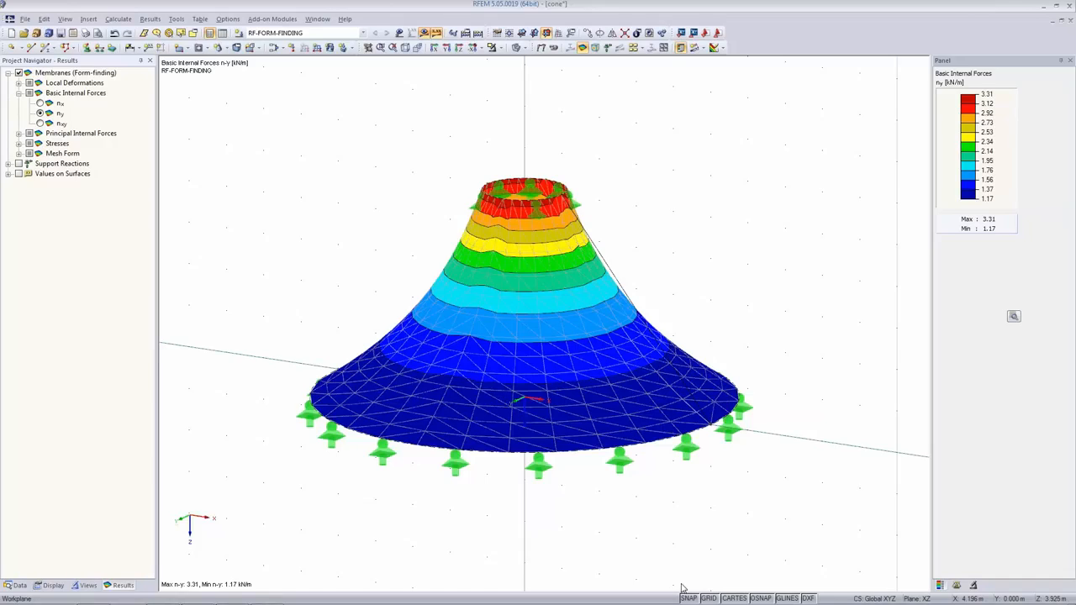
Open the model file "Steel construction with membrane roof" from the H: network drive
left_click(24, 33)
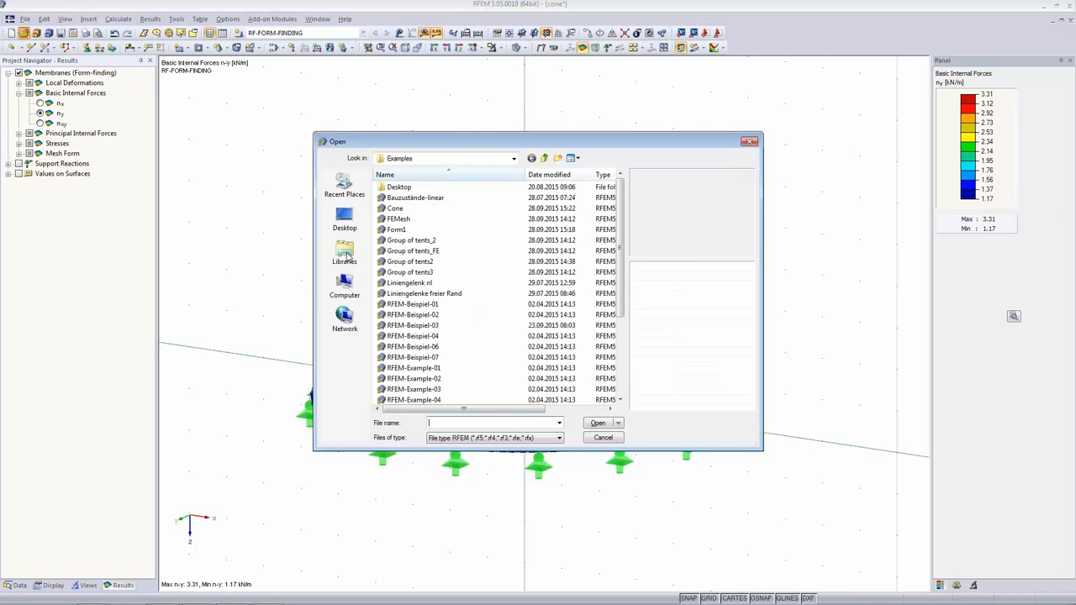
left_click(344, 288)
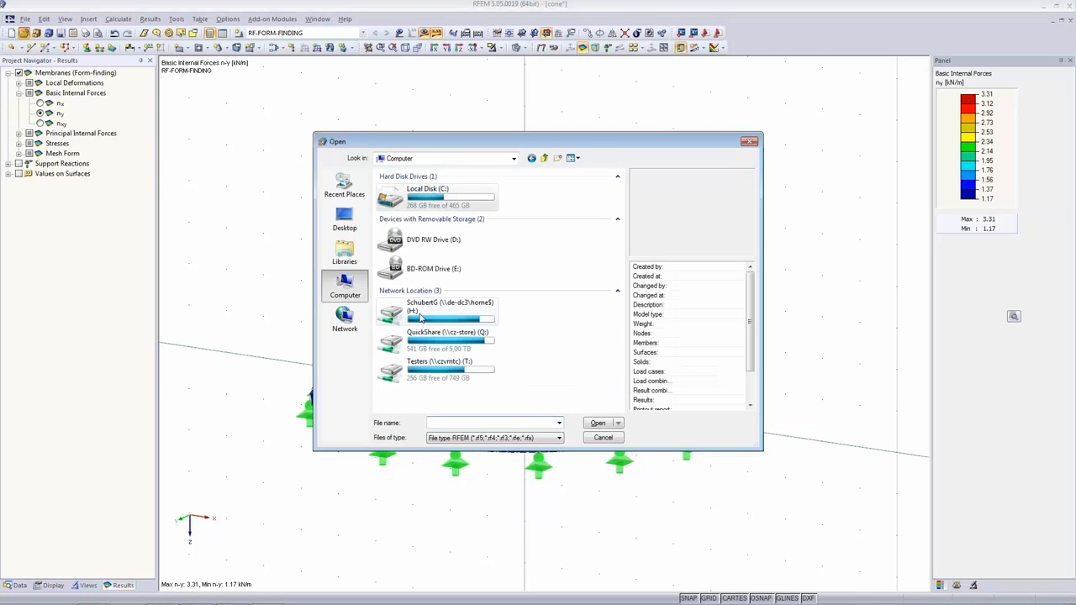
double_click(420, 317)
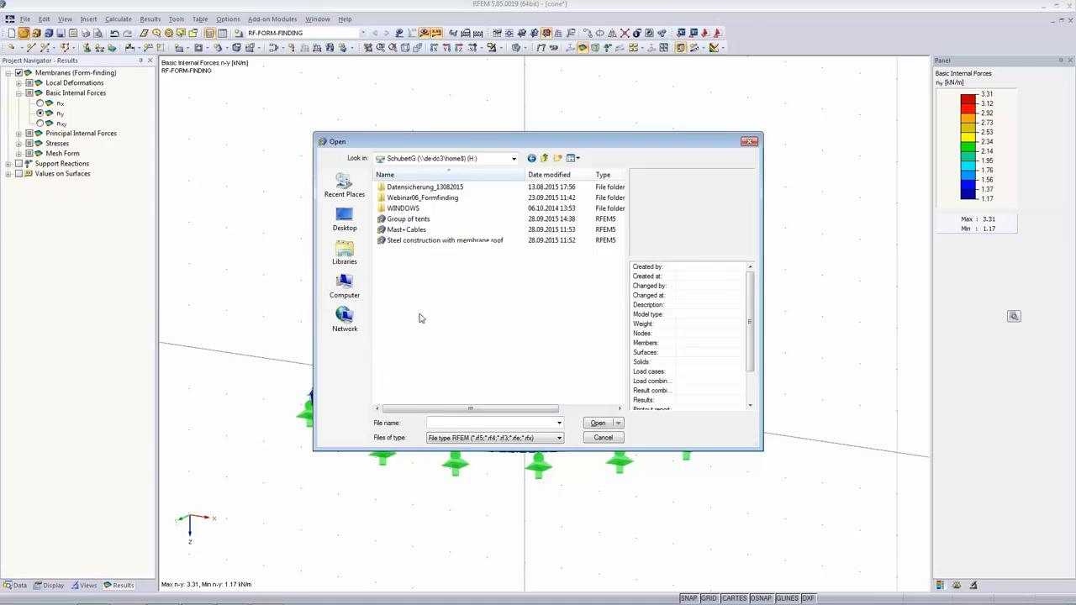
left_click(413, 231)
left_click(413, 242)
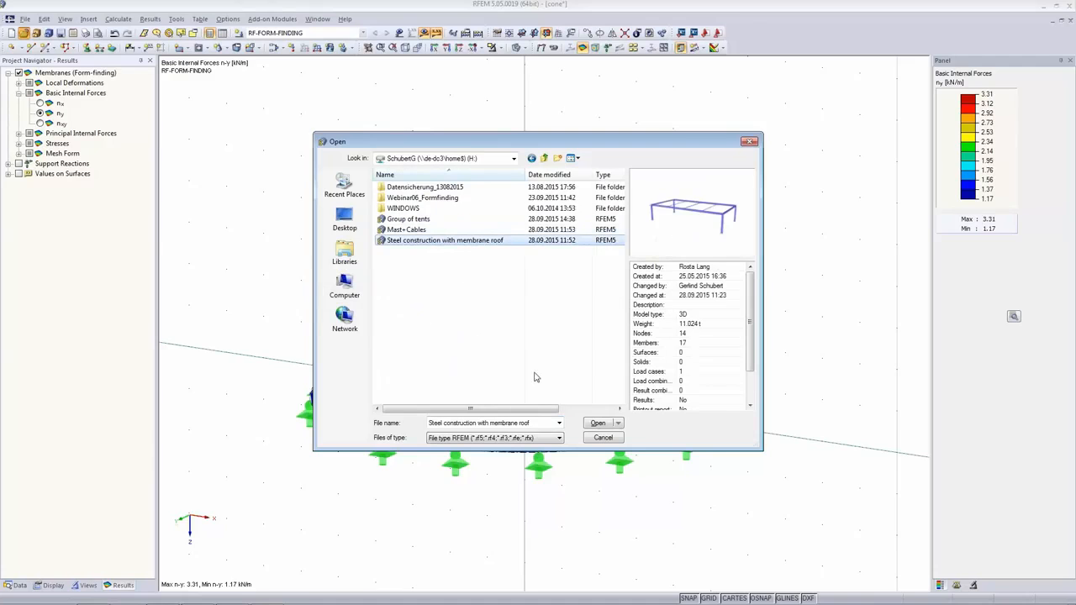
left_click(596, 424)
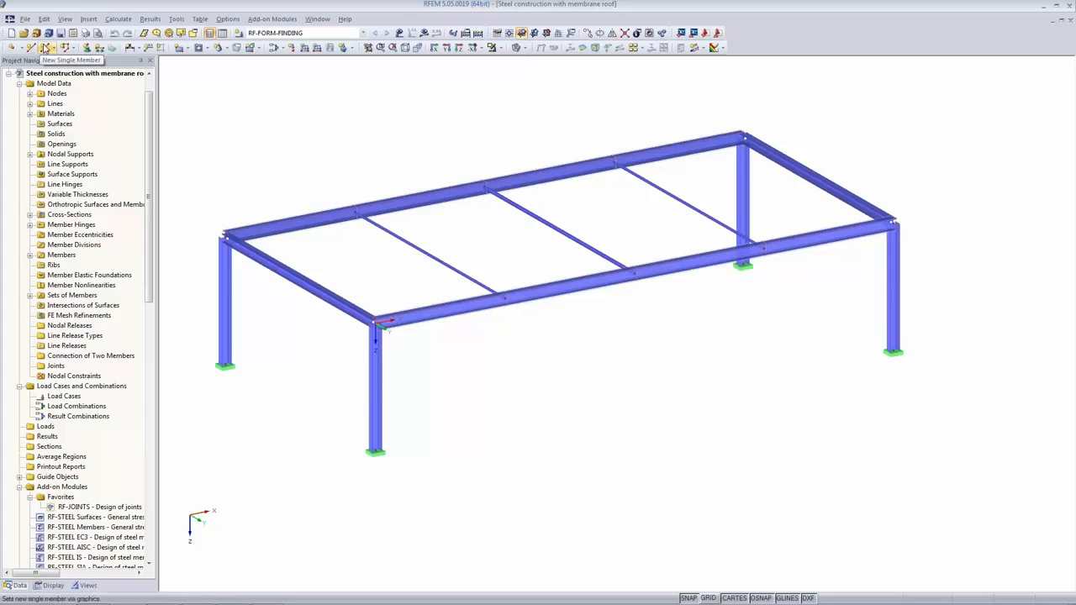
Define a new single beam member with cross-section RO 139.7x10.0 in Steel S 235
left_click(44, 48)
left_click(475, 356)
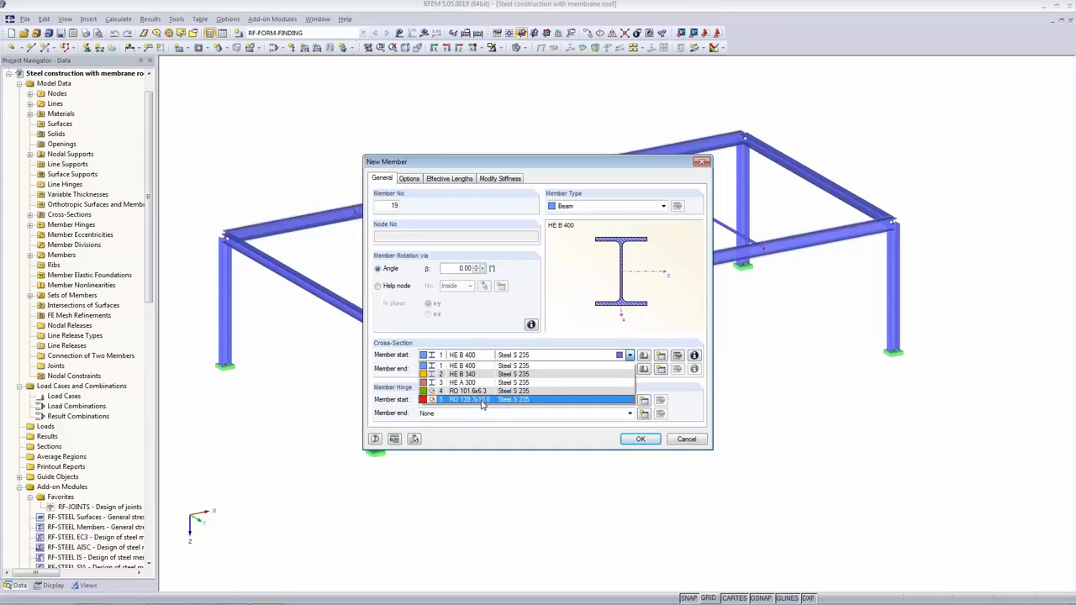
left_click(481, 400)
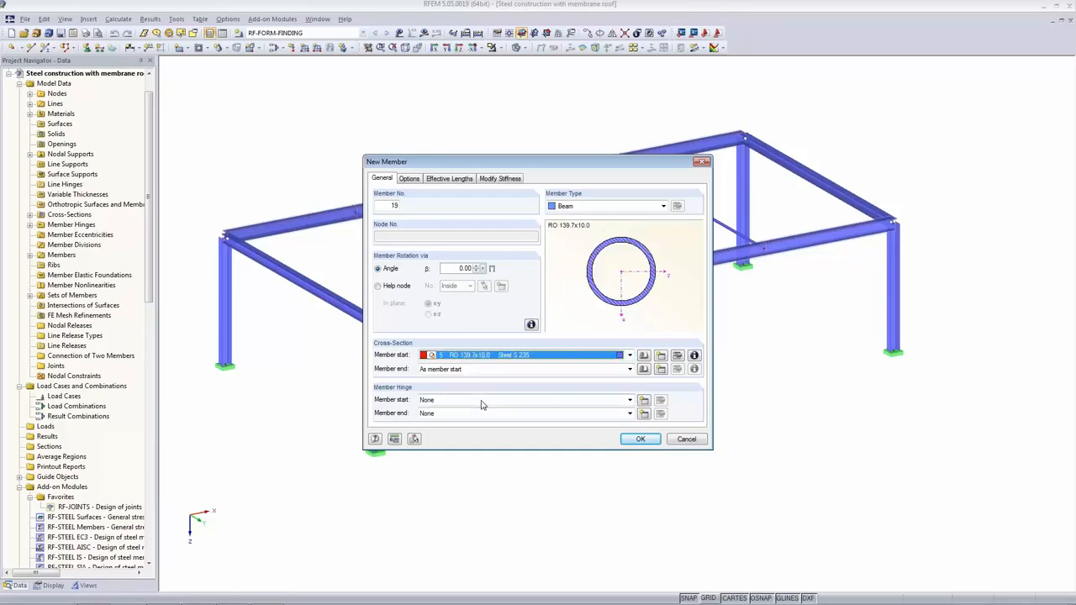
left_click(637, 439)
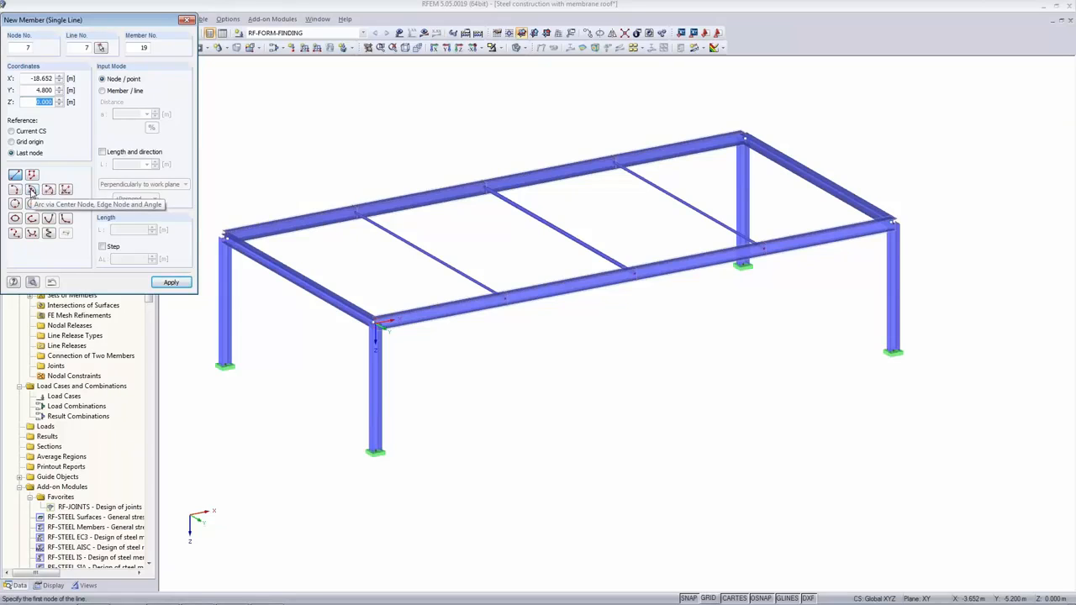
Try a 180° arc member centred on the middle crossbar and ending at both long beams, and undo it
left_click(31, 190)
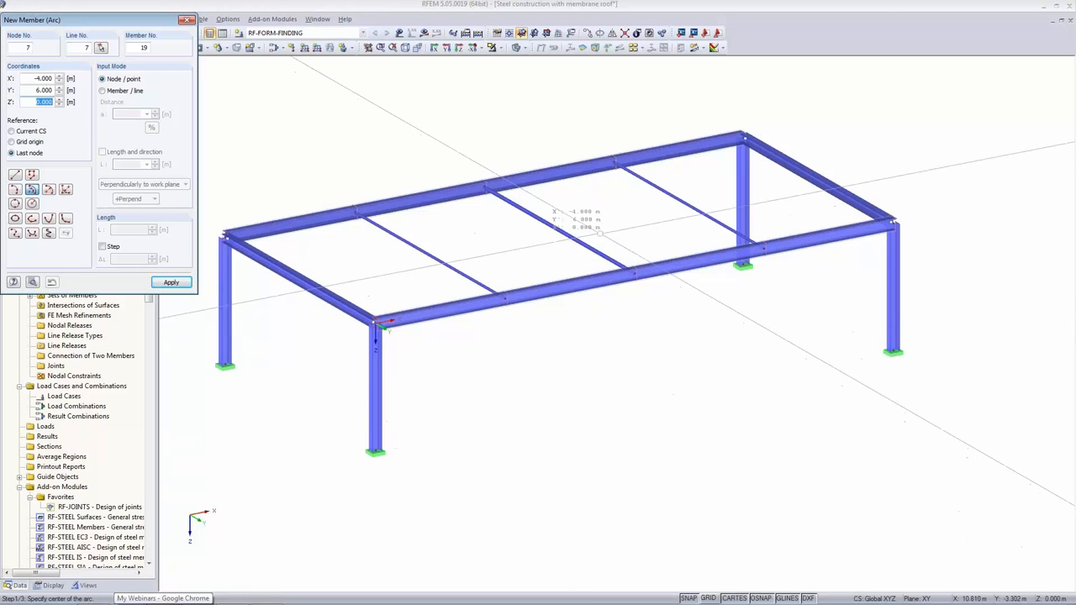
left_click(558, 230)
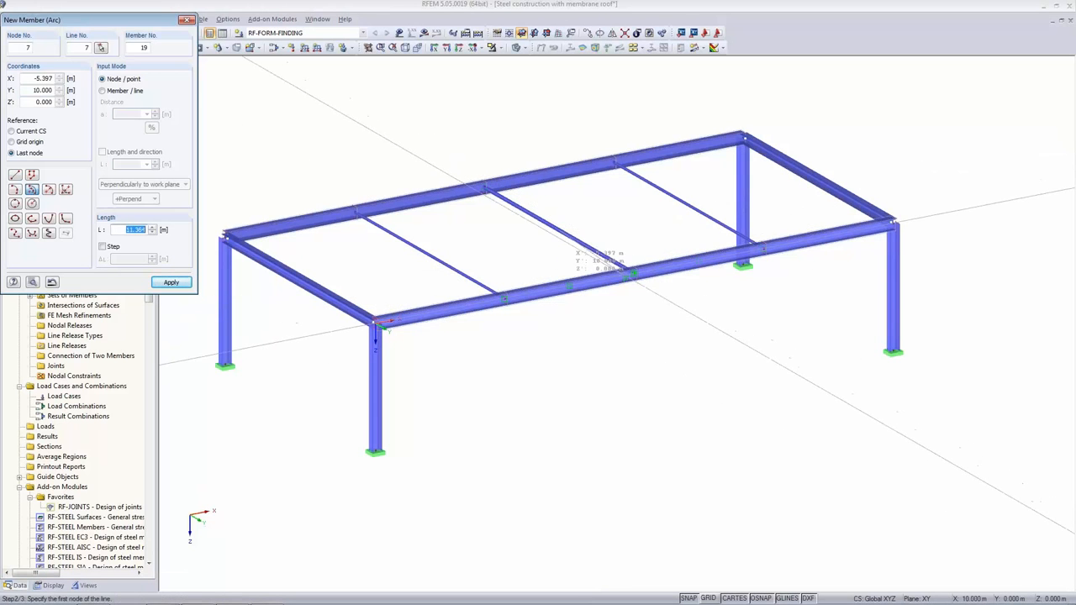
left_click(631, 270)
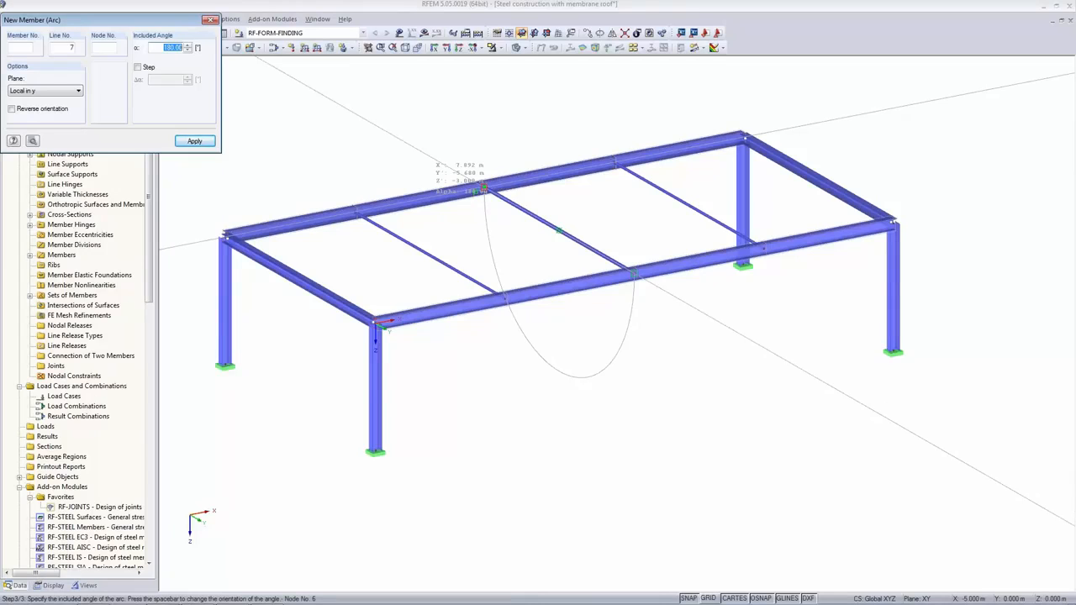
key("space")
key("space")
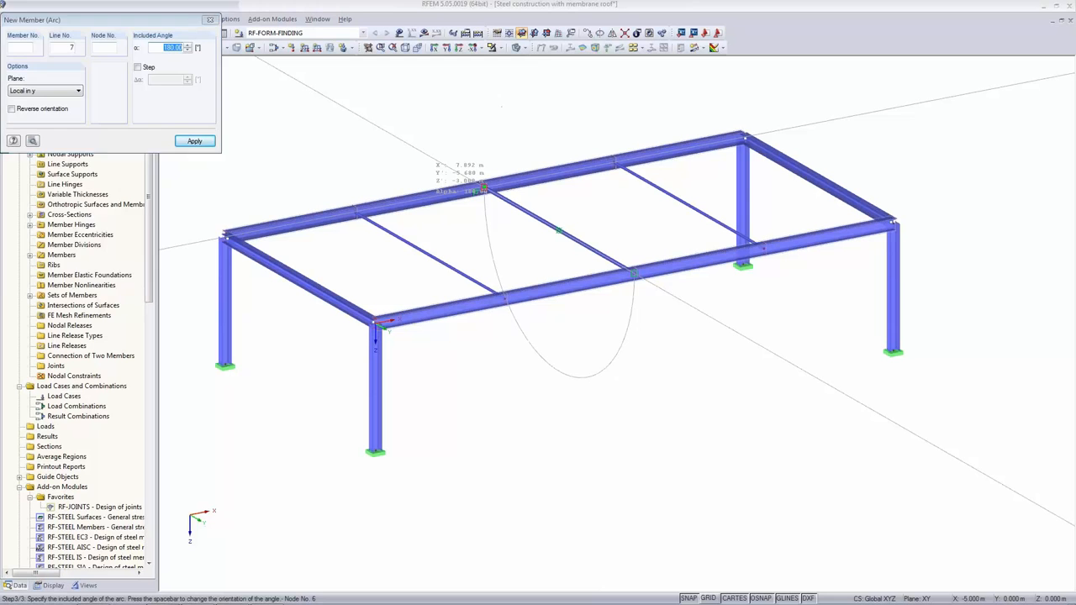
left_click(484, 187)
left_click_drag(126, 21, 130, 98)
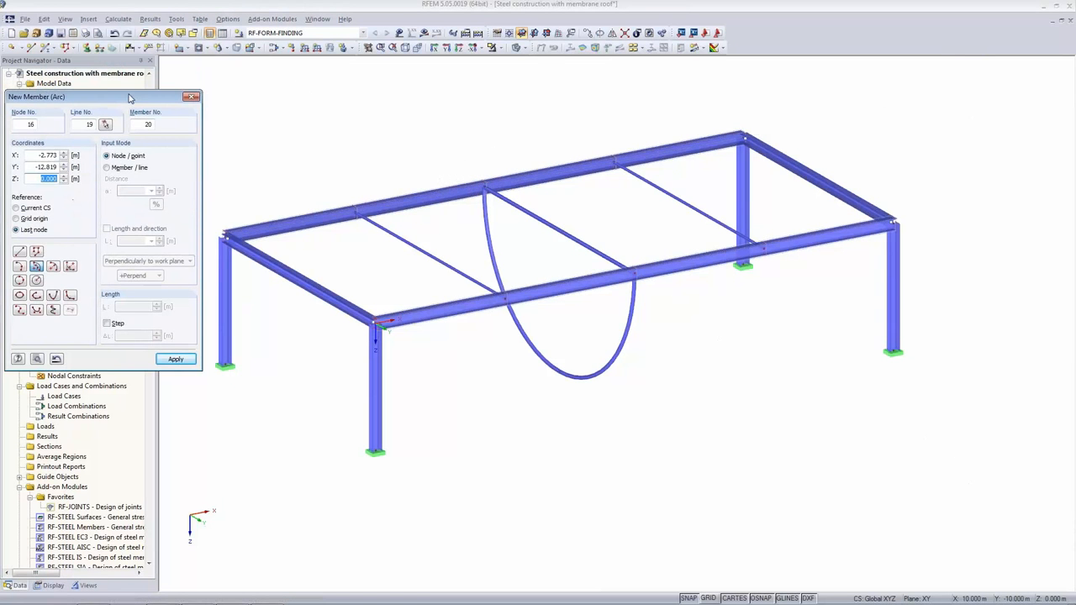
left_click(117, 34)
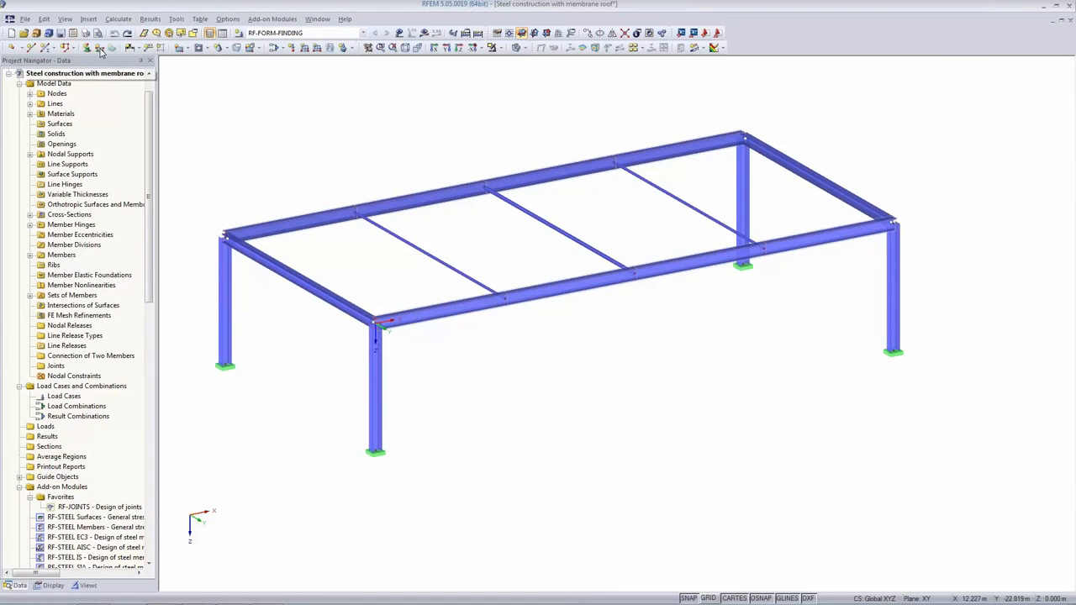
Model a 180° arc member with RO 139.7x10.0 centred on the middle crossbar, arching upward between the two long beams
left_click(48, 48)
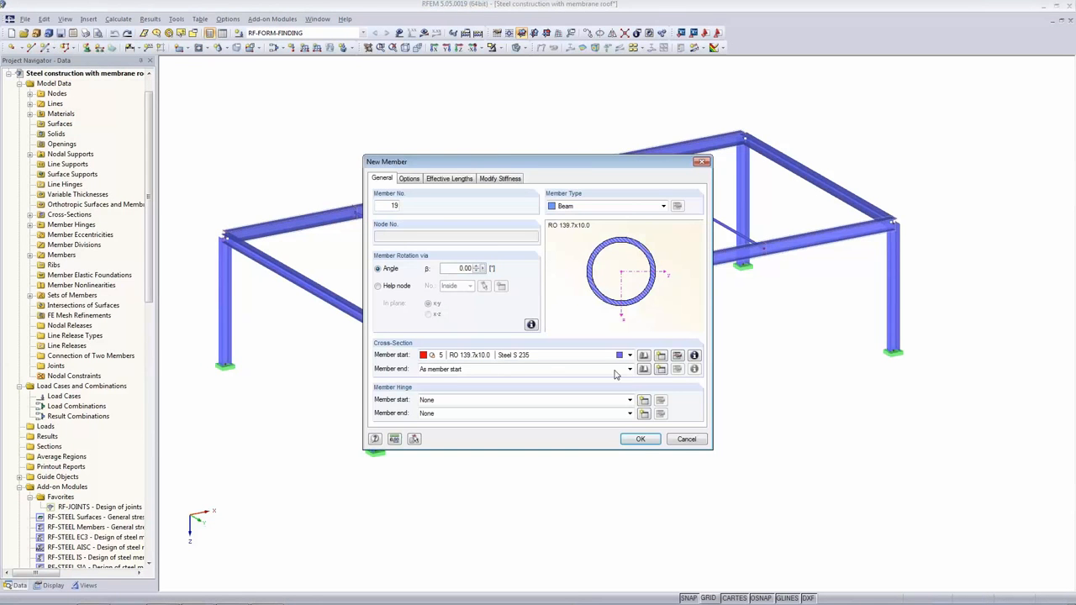
left_click(640, 440)
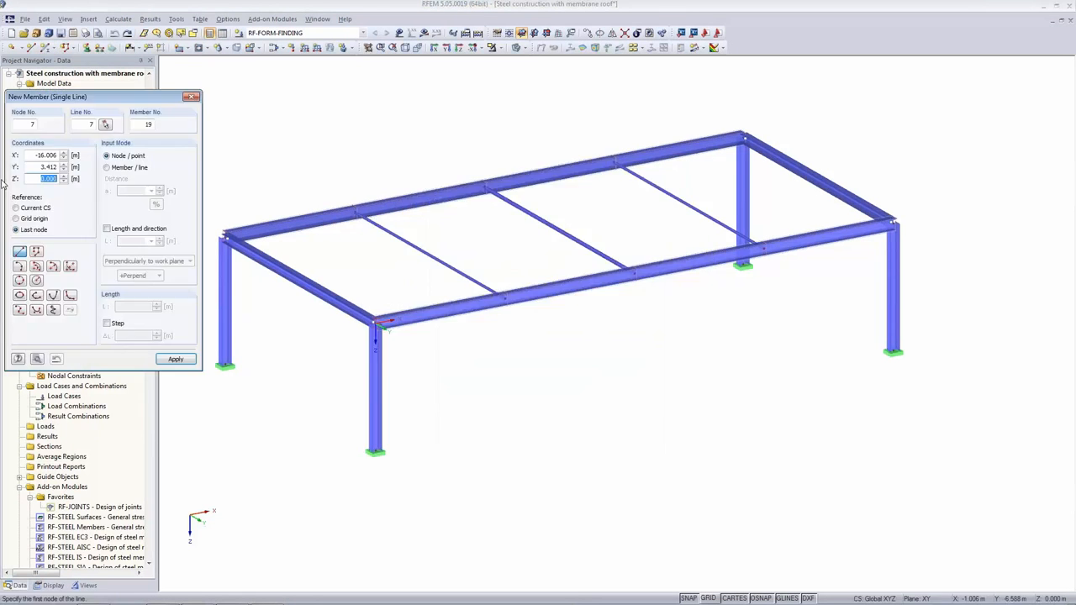
left_click(36, 266)
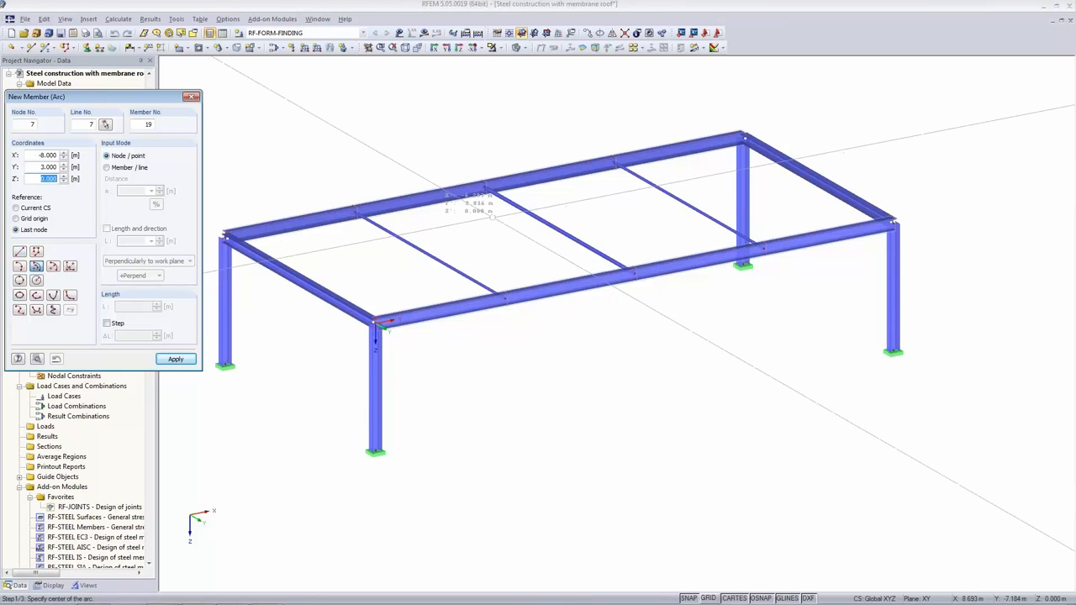
left_click(559, 229)
left_click(633, 272)
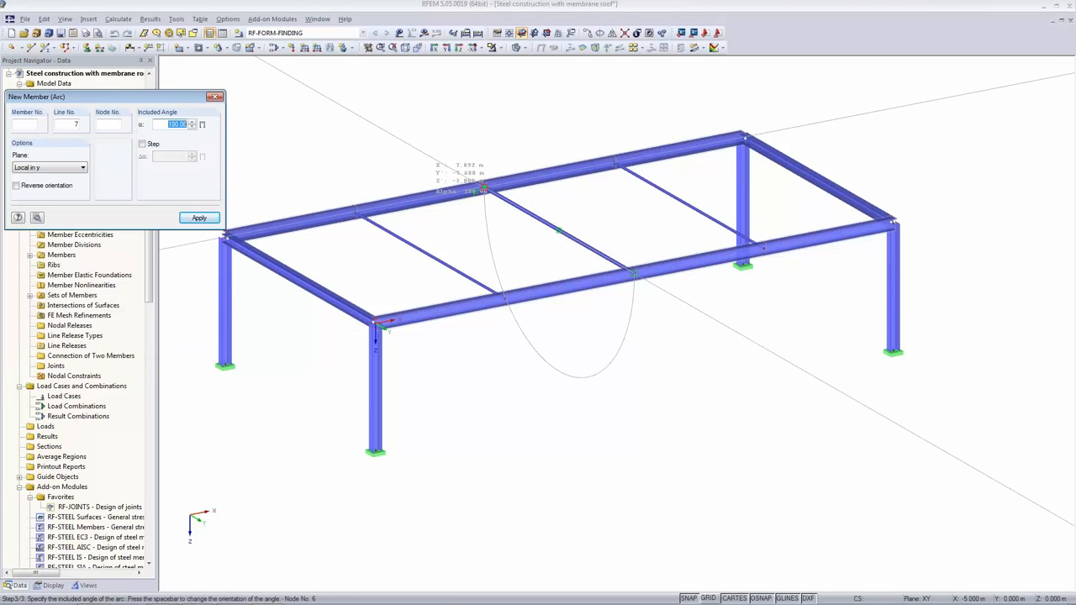
key("space")
left_click(483, 186)
key("Escape")
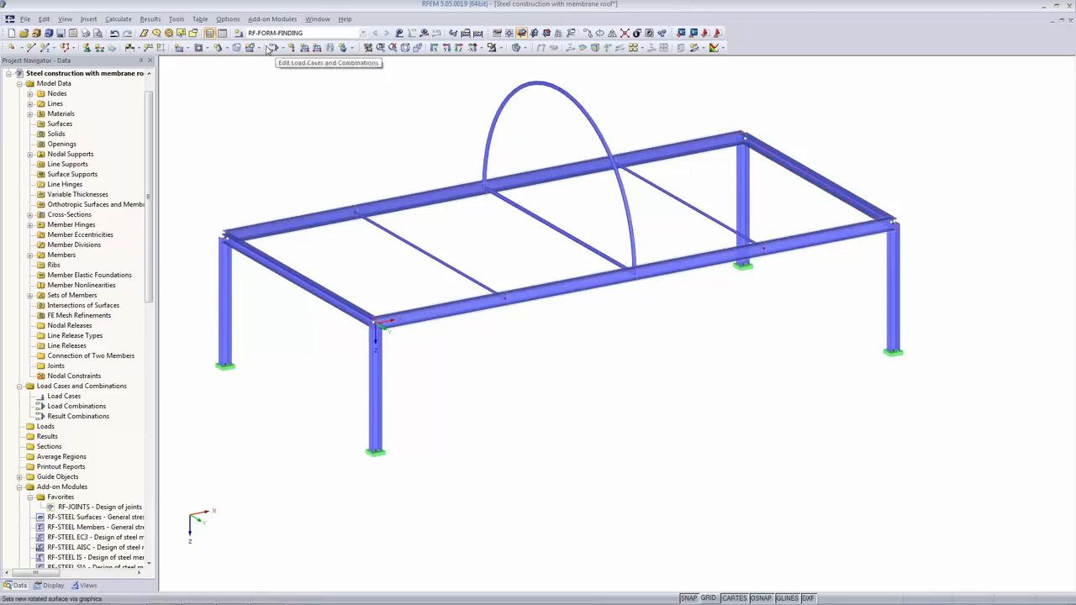
Begin a new quadrangle surface and give it the Membrane - Orthotropic stiffness type
left_click(88, 19)
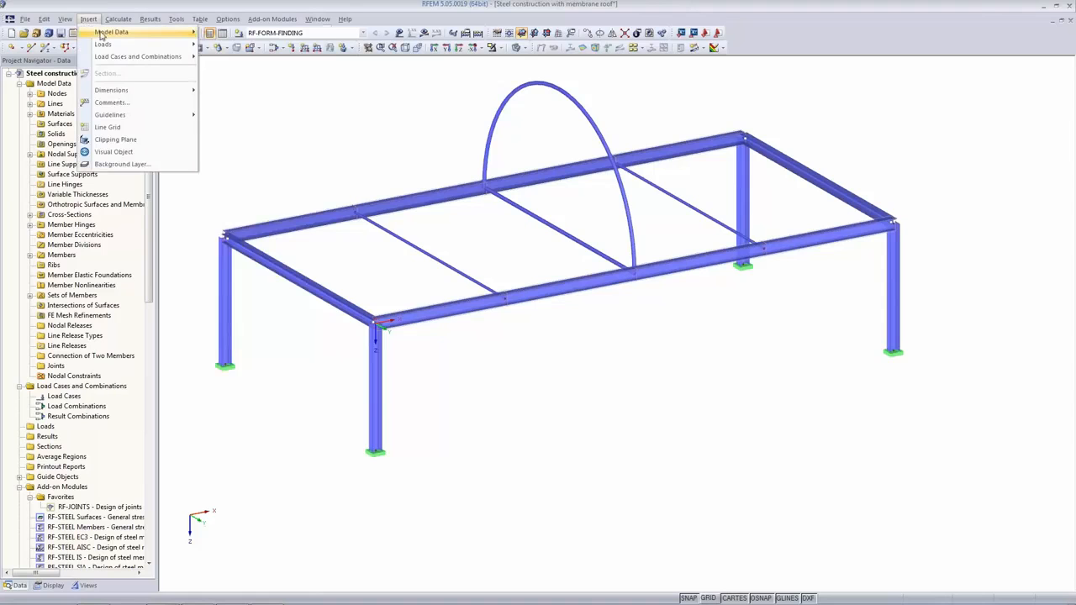
mouse_move(100, 32)
mouse_move(272, 70)
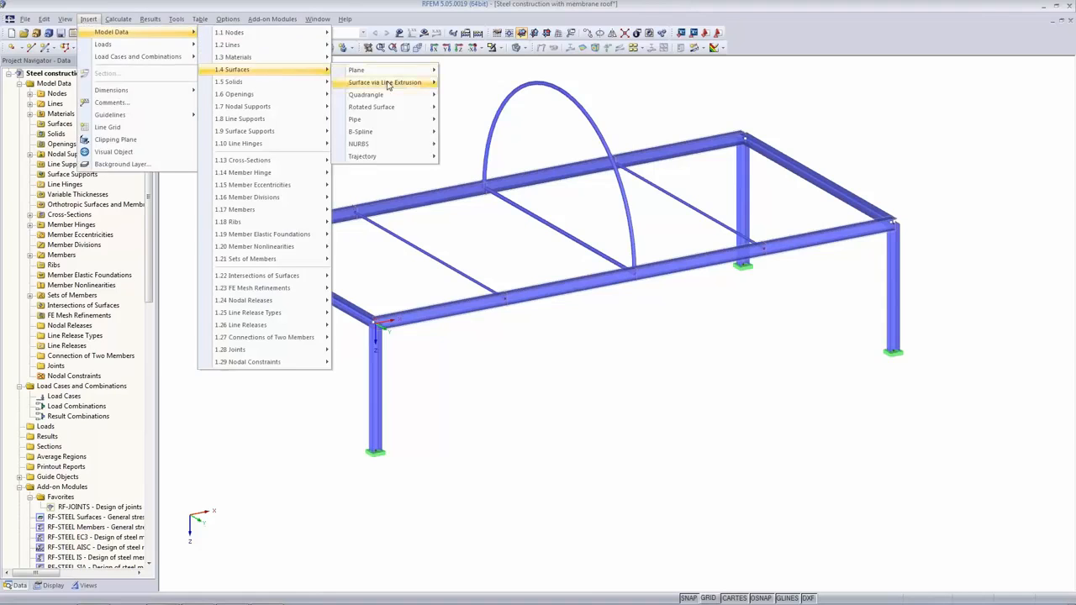
mouse_move(387, 96)
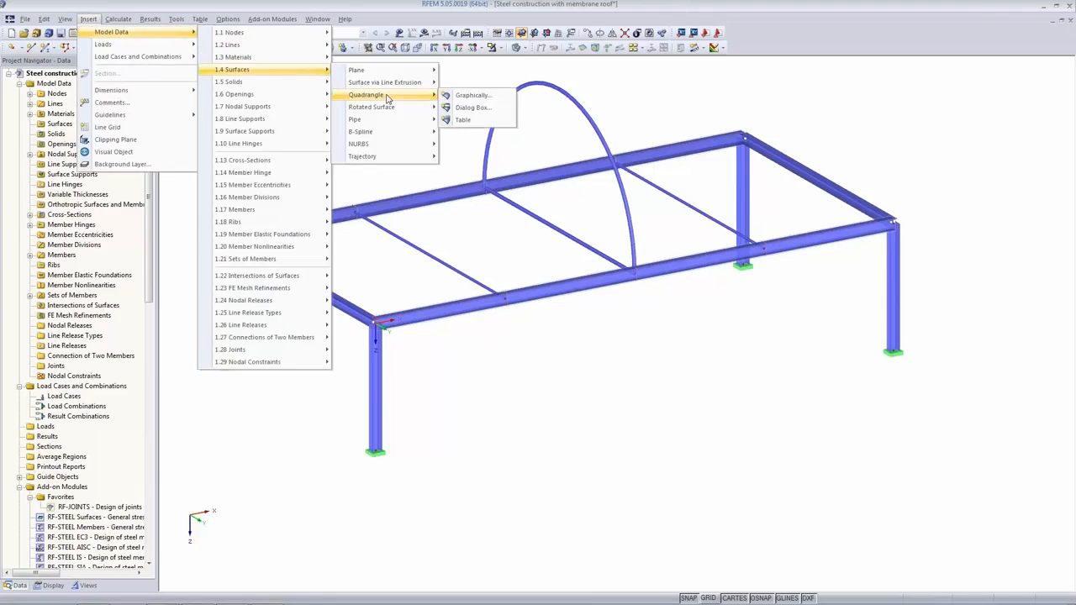
left_click(462, 97)
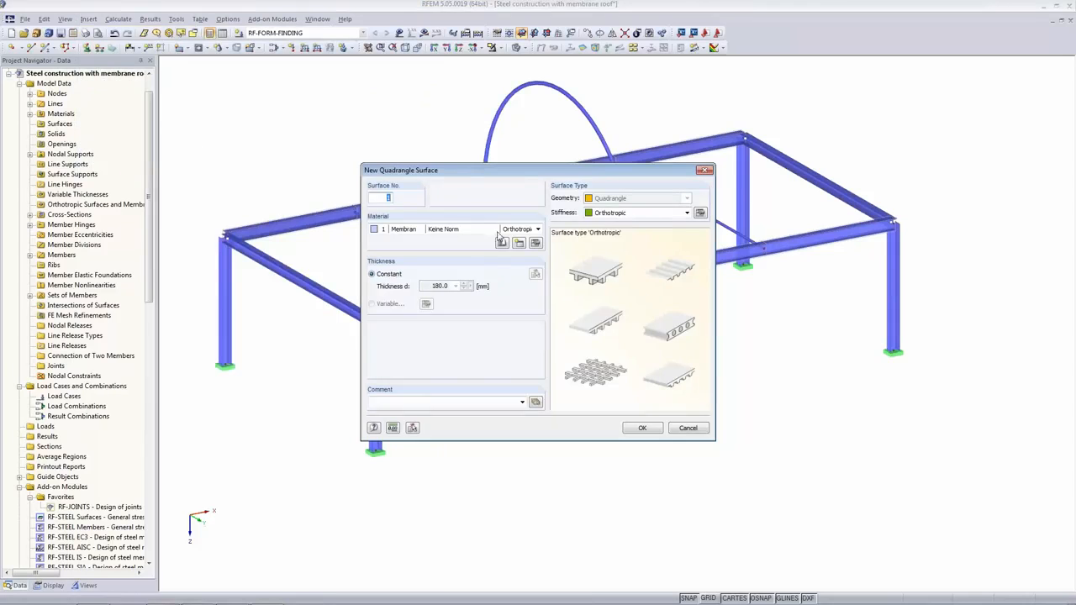
left_click(626, 217)
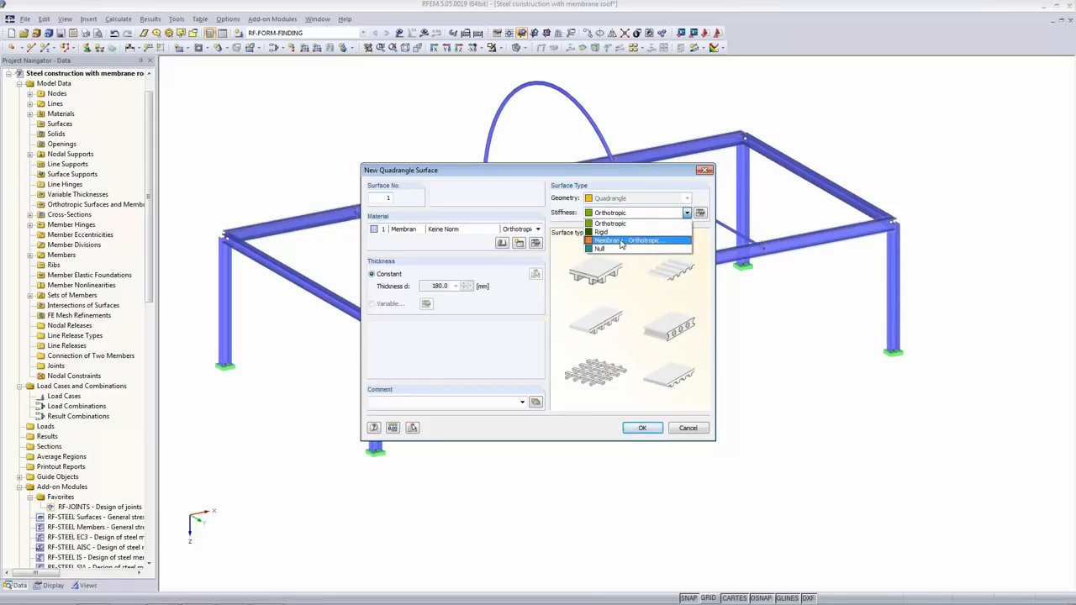
left_click(621, 241)
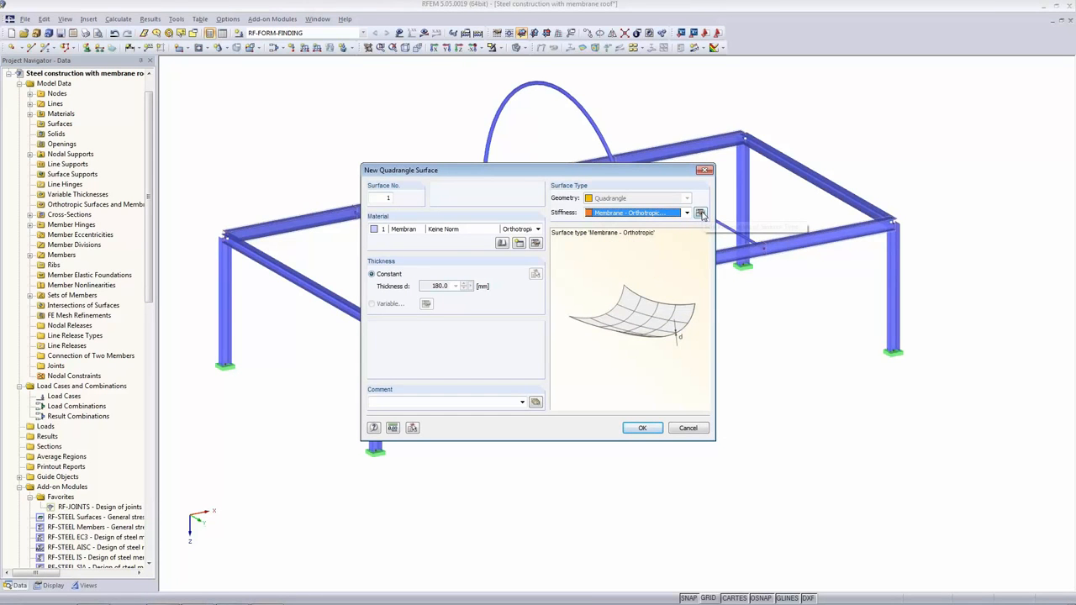
Review the general and constant-thickness stiffness settings of the orthotropic membrane
left_click(700, 214)
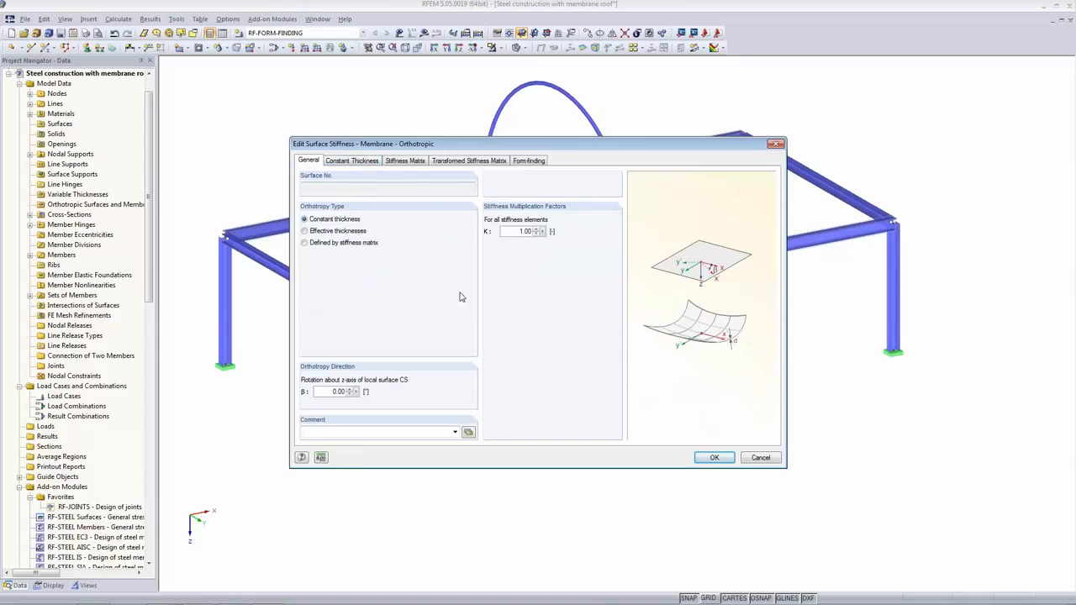
left_click(328, 162)
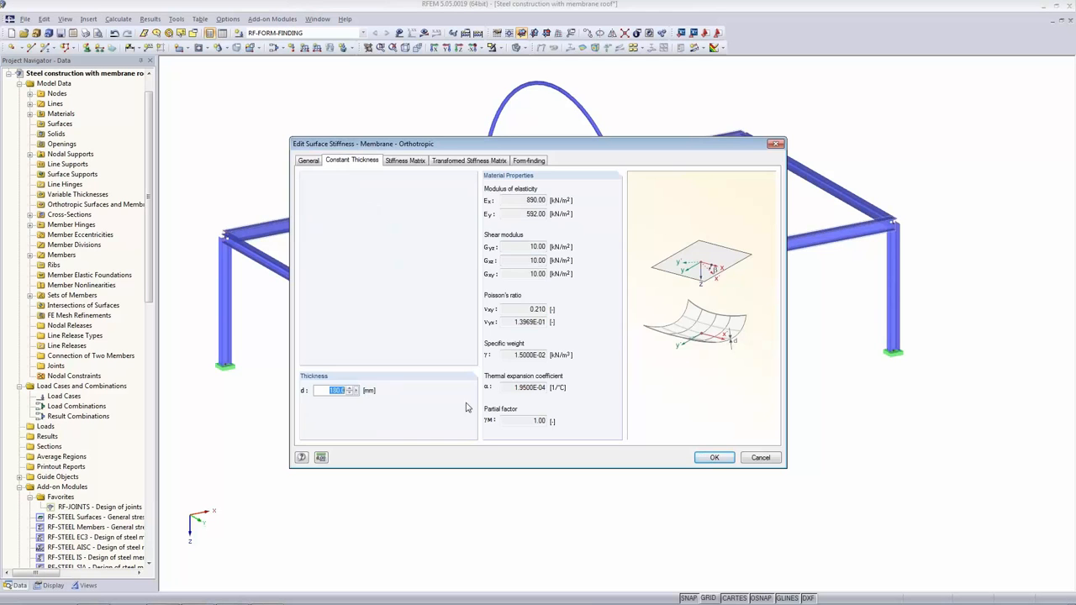
left_click(706, 454)
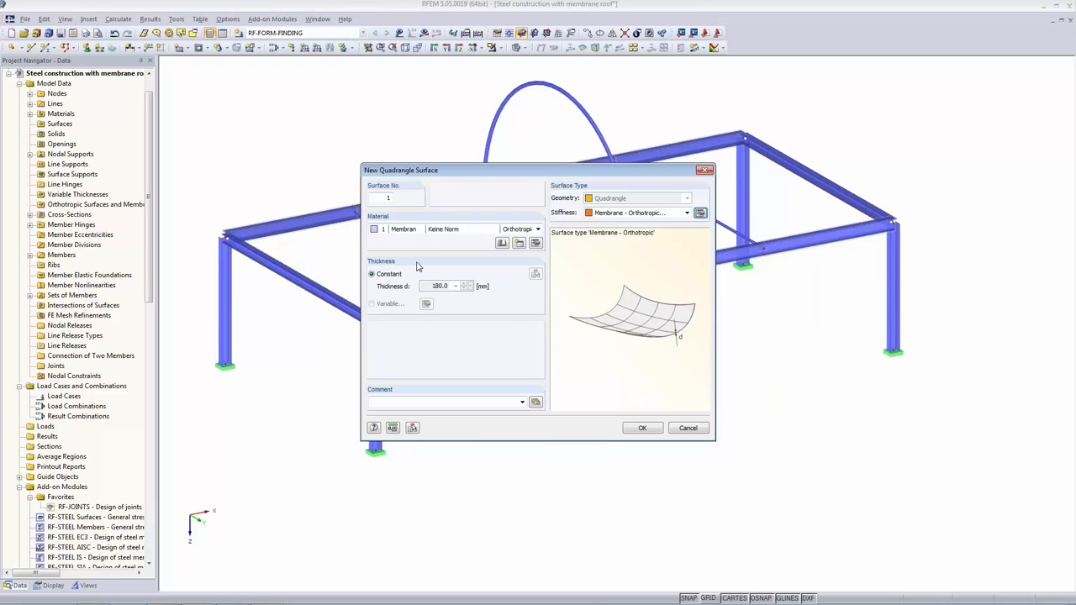
Use the Membran material for the surface, open its properties, and check the material library without picking another material
left_click(423, 232)
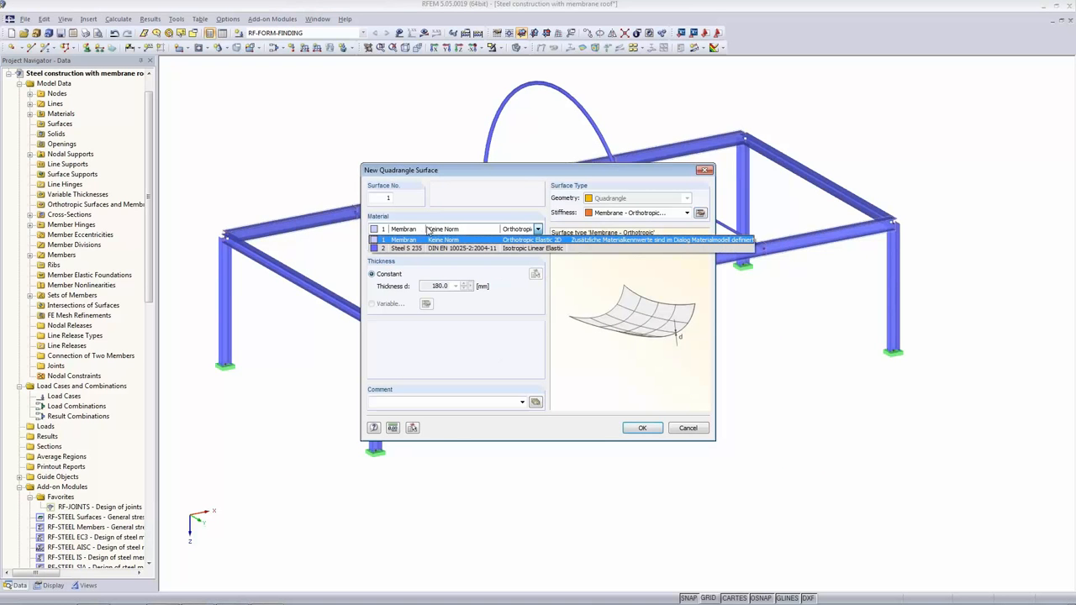
left_click(486, 236)
left_click(535, 244)
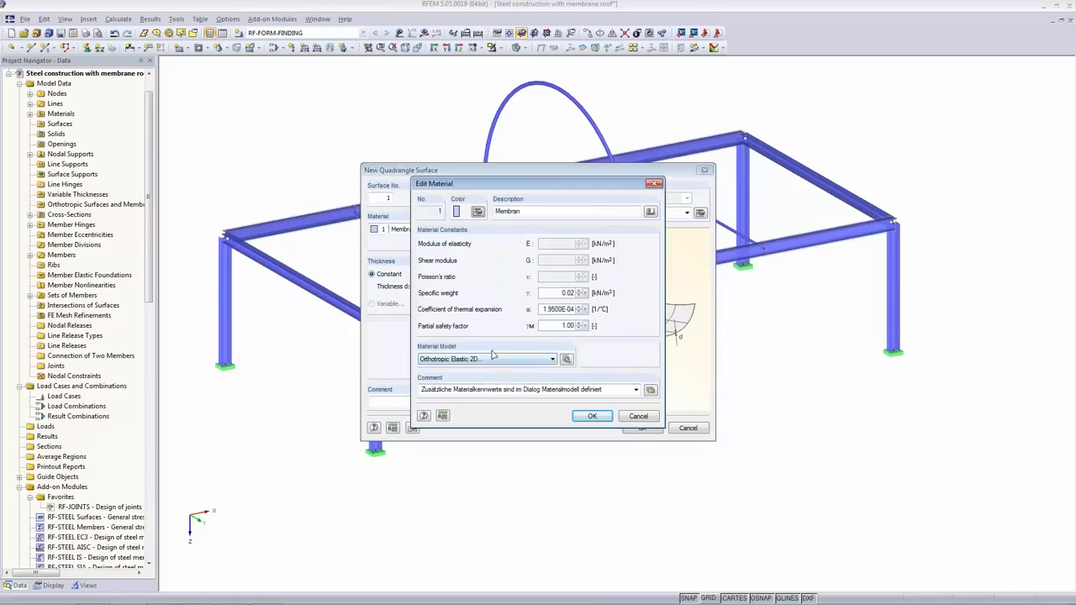
left_click(649, 213)
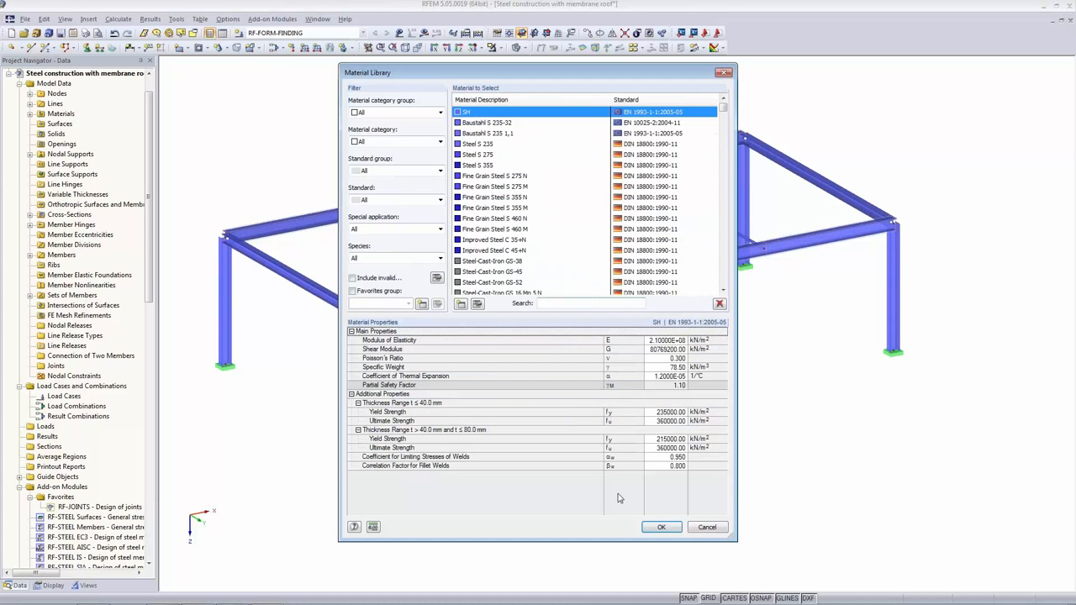
left_click(705, 529)
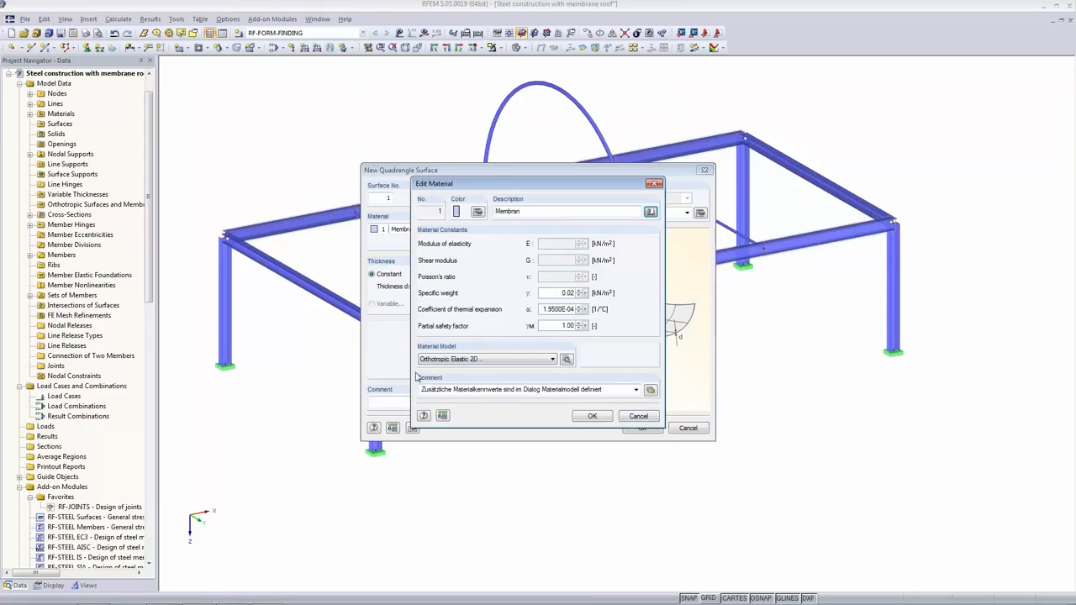
Assign the Orthotropic Elastic 2D material model to the Membran material and accept its existing elastic constants
left_click(441, 361)
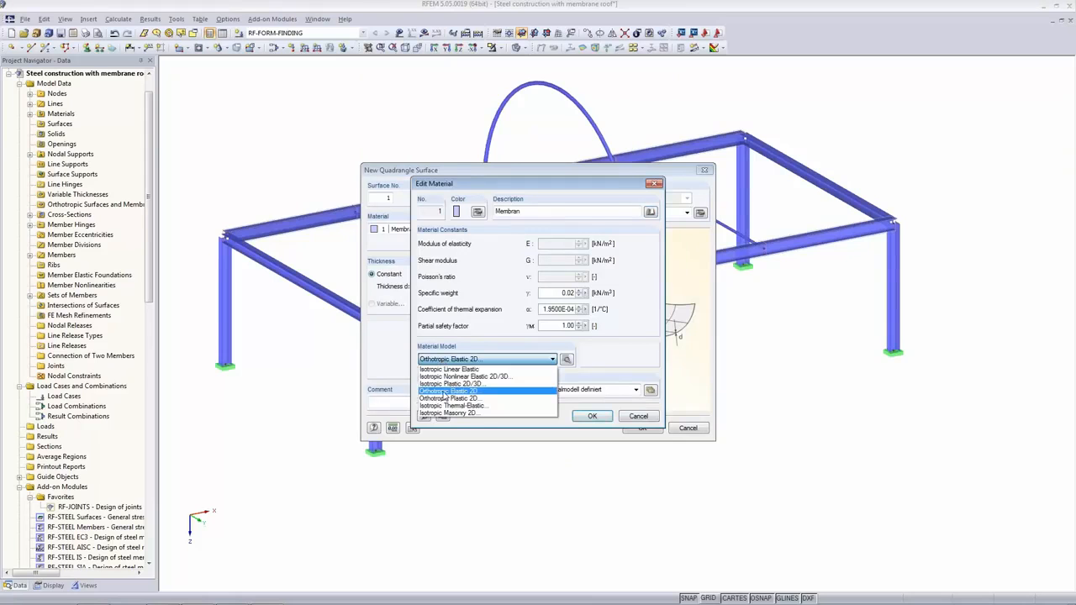
left_click(443, 392)
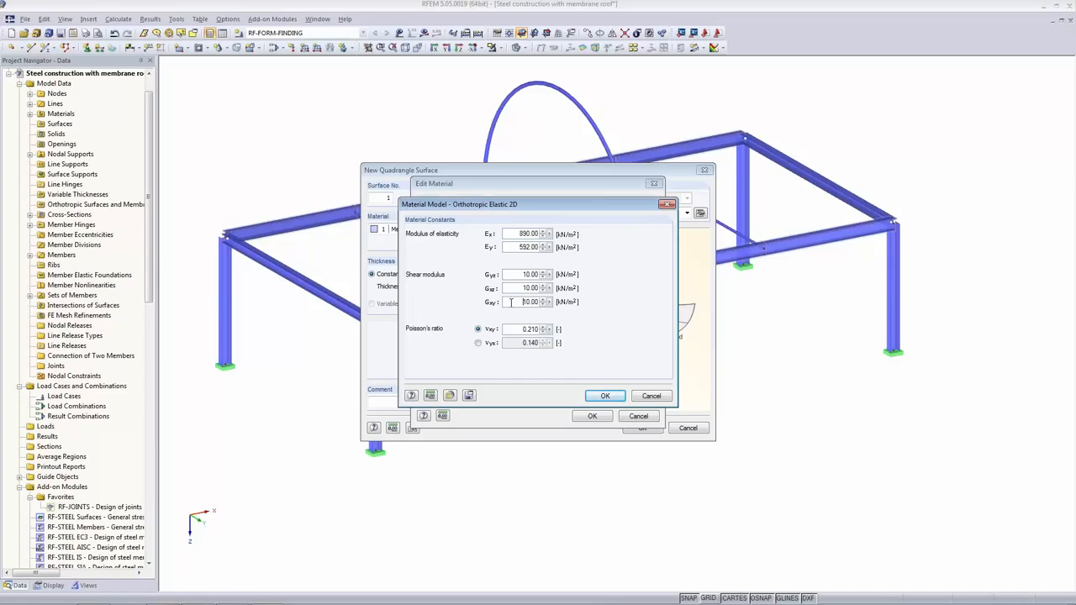
left_click(519, 247)
left_click_drag(552, 204, 628, 270)
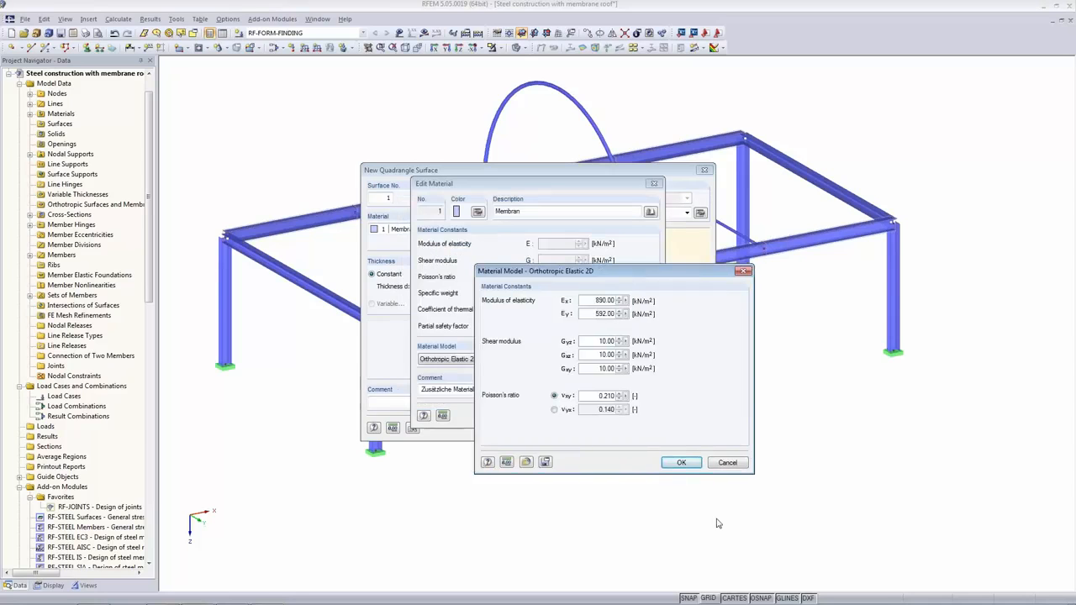
left_click(691, 467)
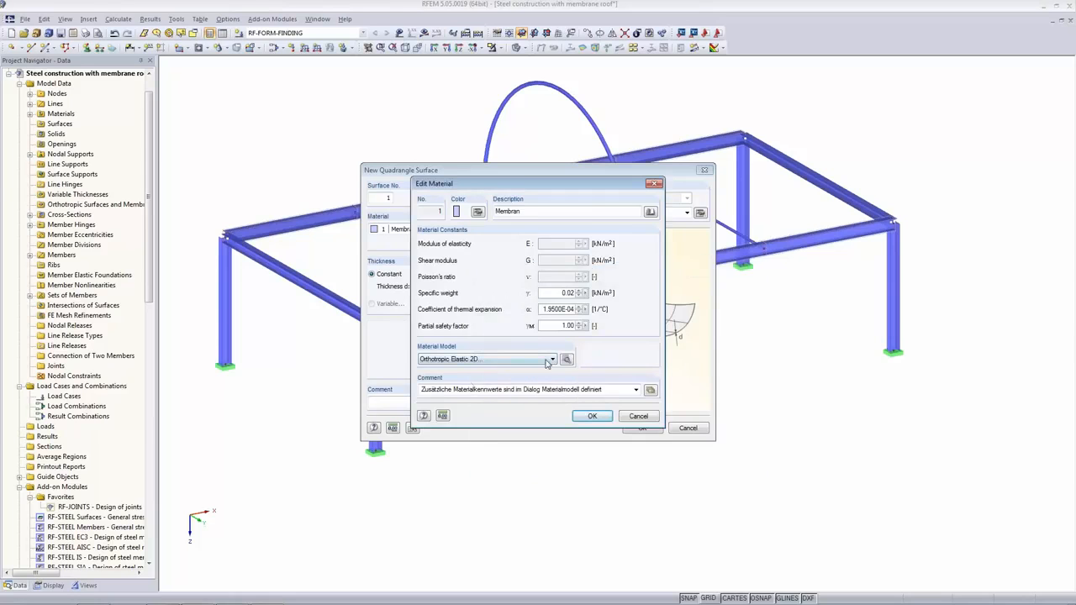
left_click(596, 420)
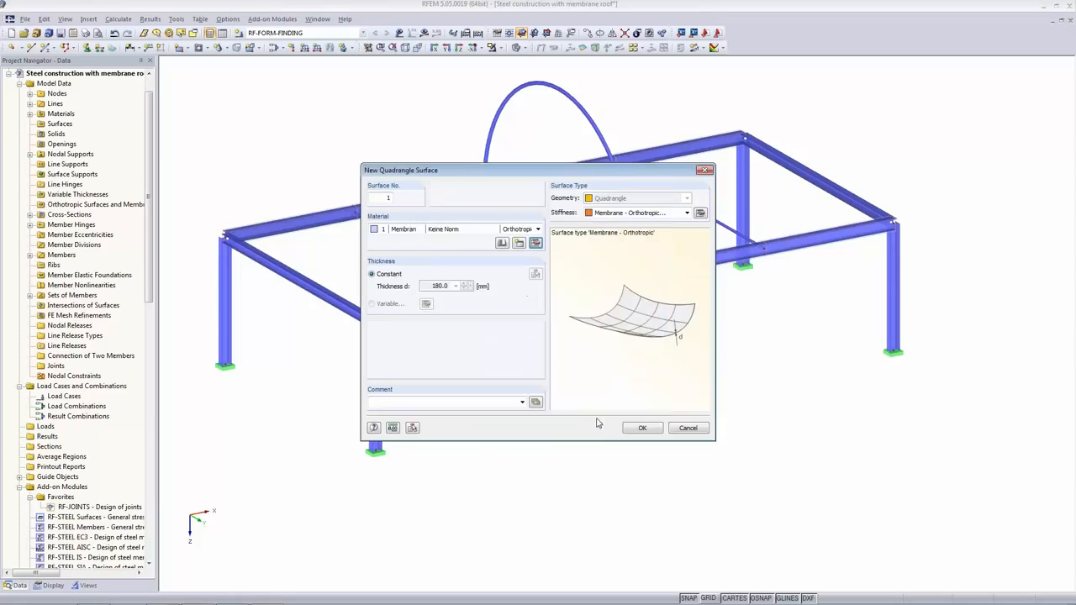
Set the Membrane - Orthotropic surface's constant thickness to 1000 mm and check its stiffness matrix
left_click(622, 215)
left_click(624, 241)
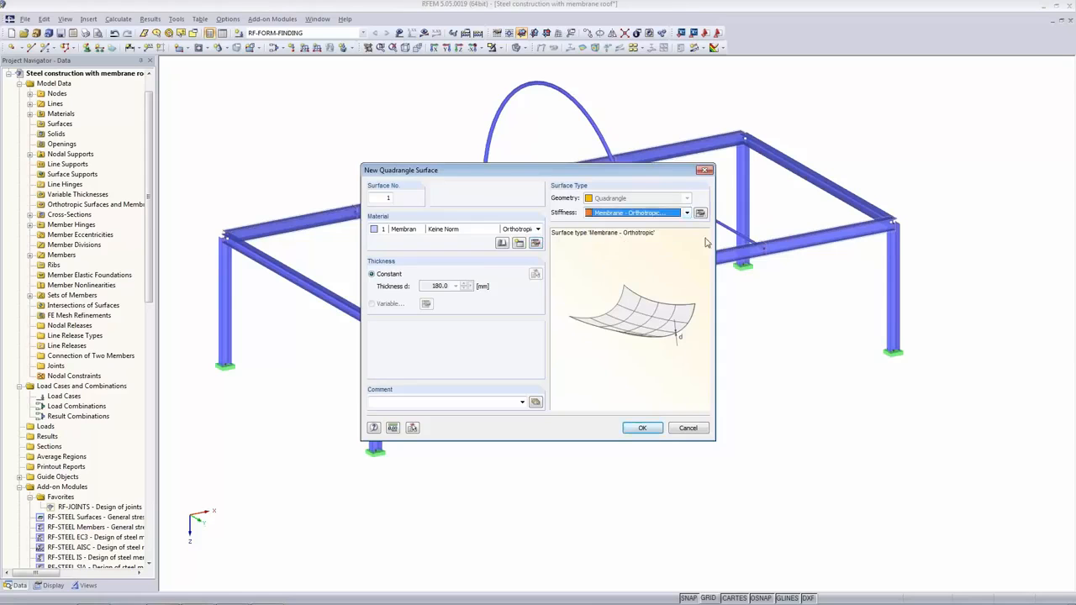
left_click(700, 213)
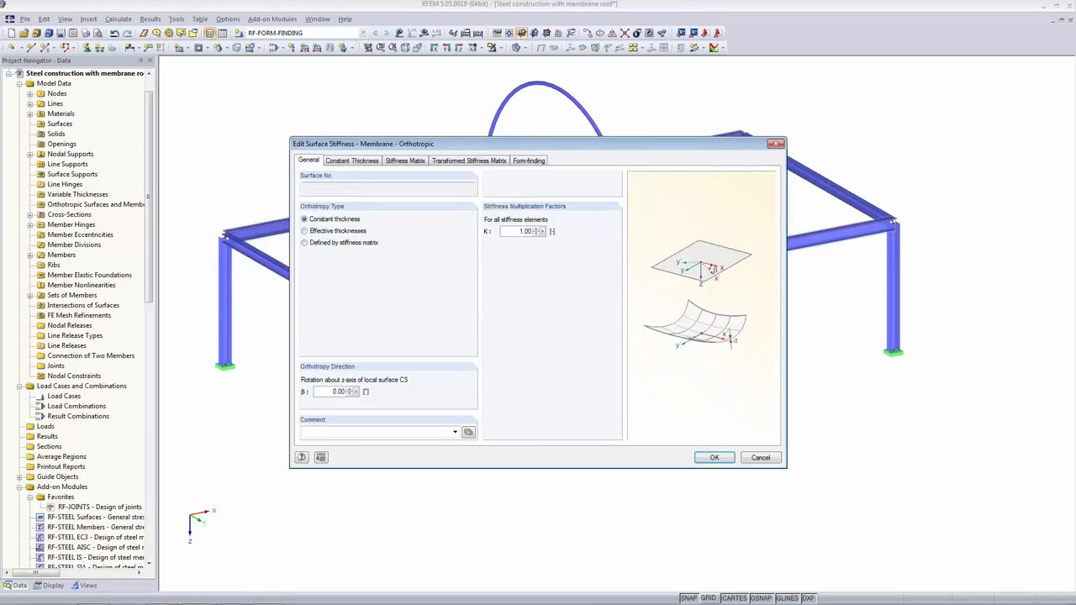
left_click(352, 162)
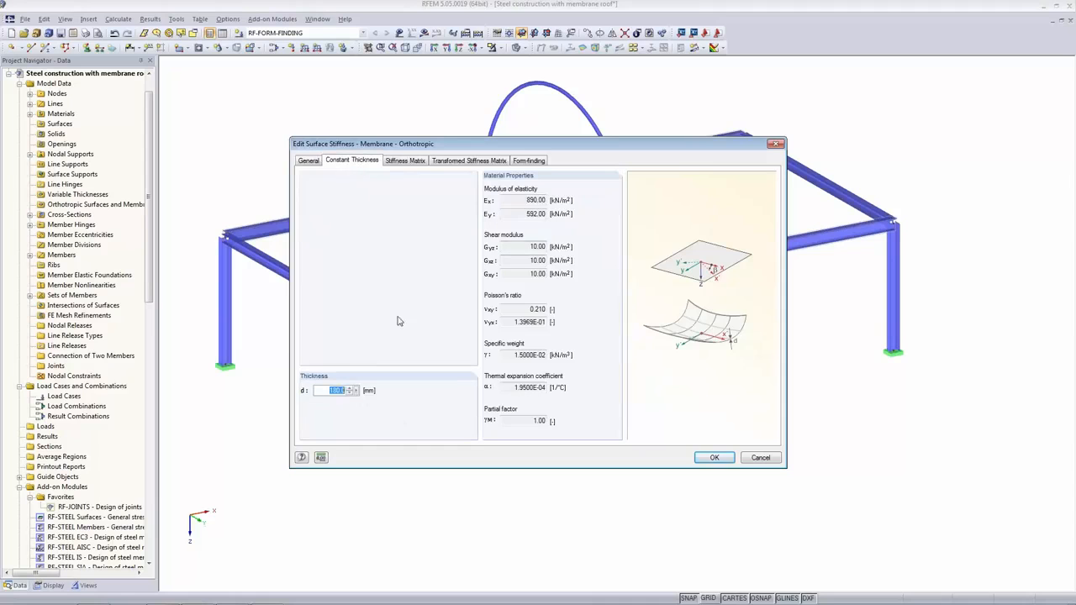
type("1000")
key("Tab")
left_click(411, 164)
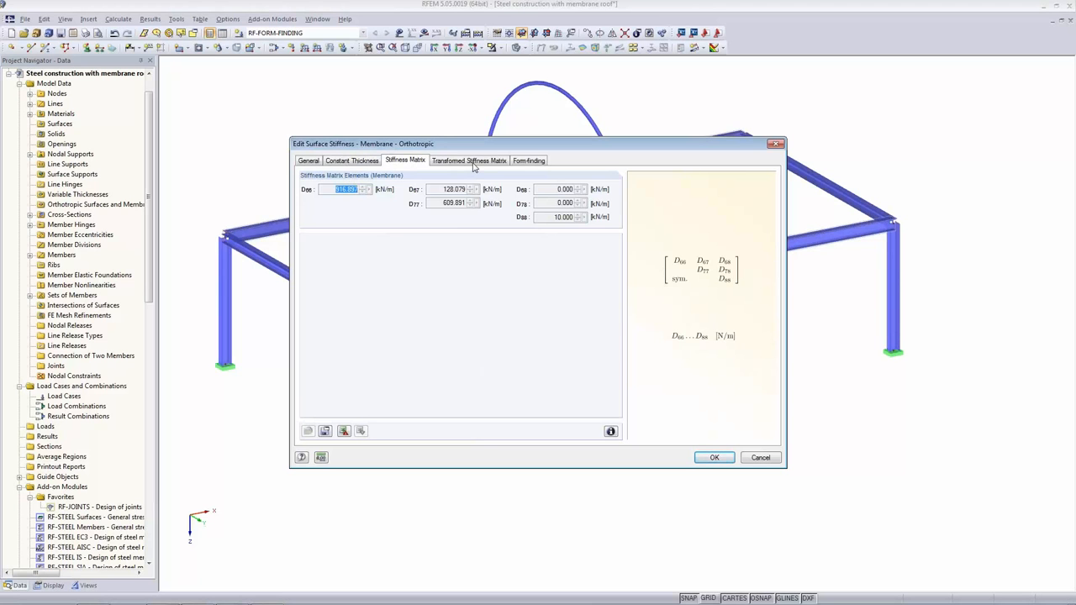
Define an orthogonal prestress field by angular rotation with forces of 0.5 kN/m along warp and 1 kN/m along weft, and accept the surface definition
left_click(530, 160)
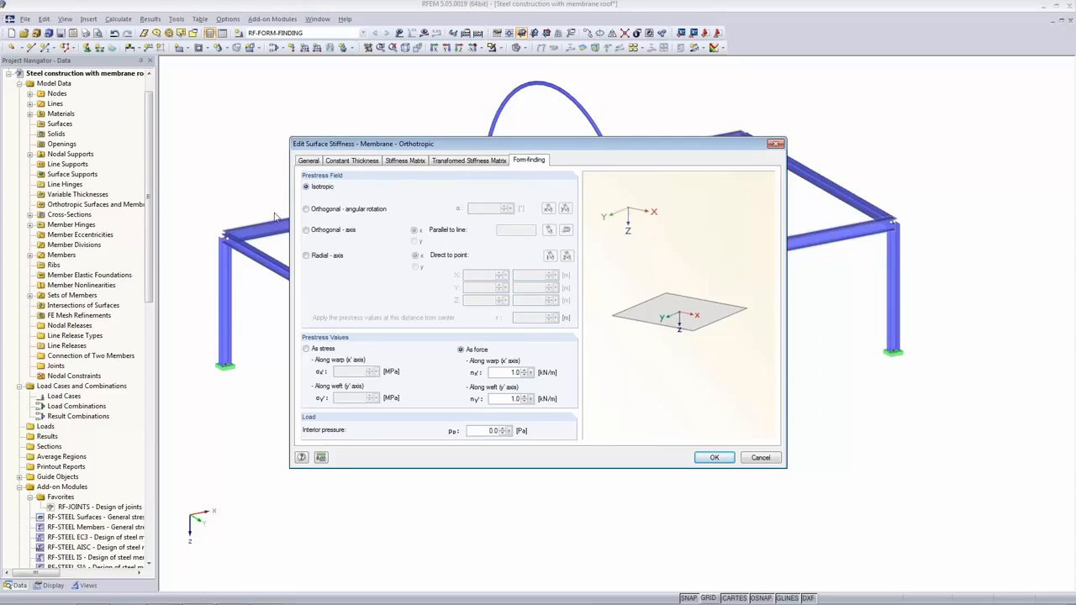
left_click(307, 209)
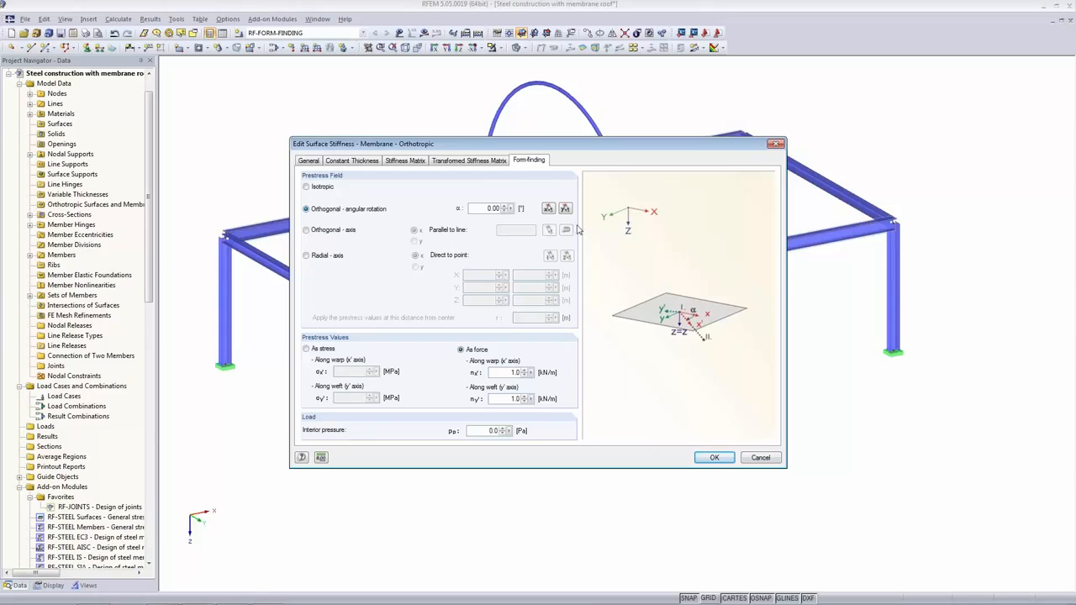
left_click(547, 207)
type(".5")
key("Tab")
type("1")
key("Tab")
left_click(699, 458)
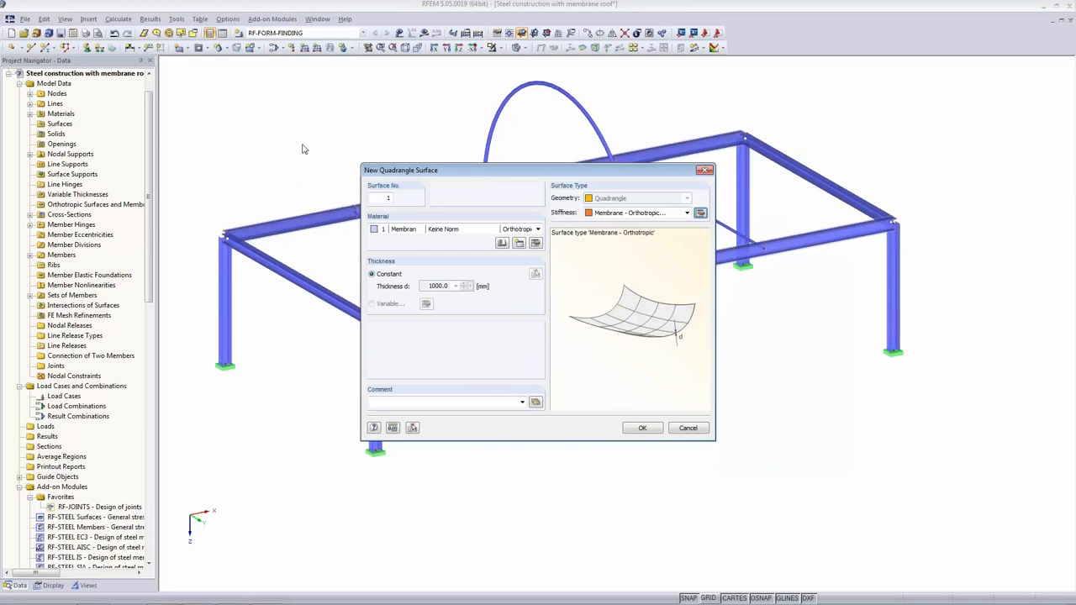
left_click(642, 429)
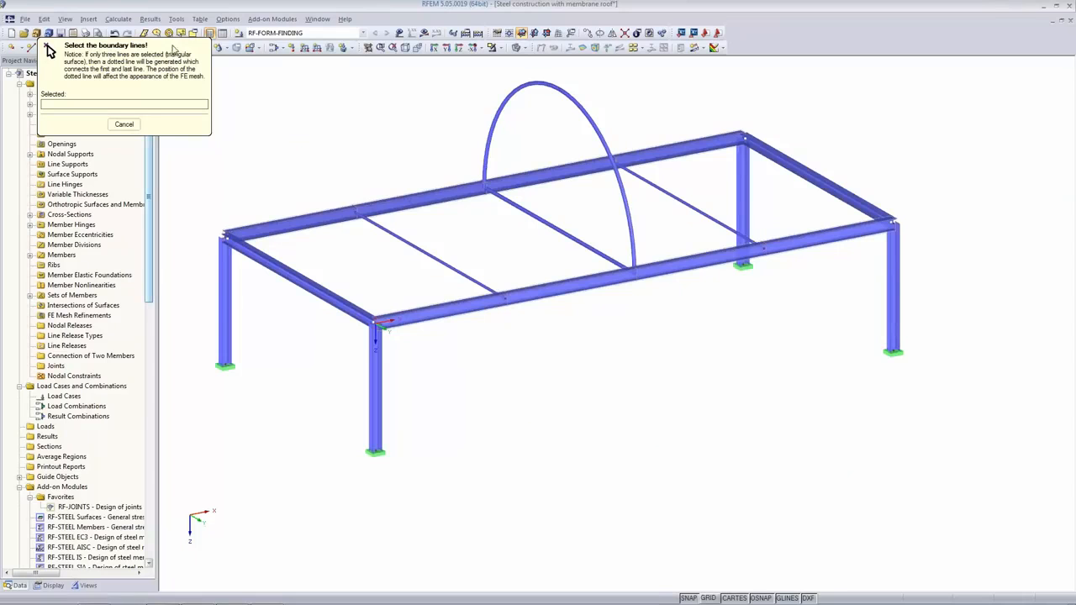
Create the membrane surface bounded by the arch, the two long beams and the end beam on the positive X side
left_click(517, 48)
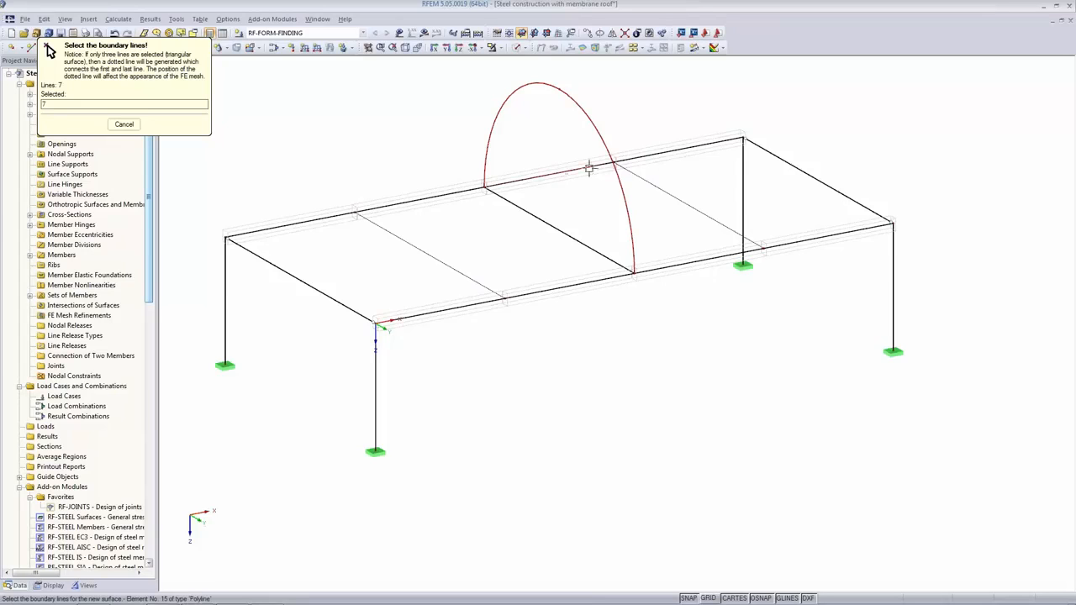
left_click(839, 235)
left_click(712, 256)
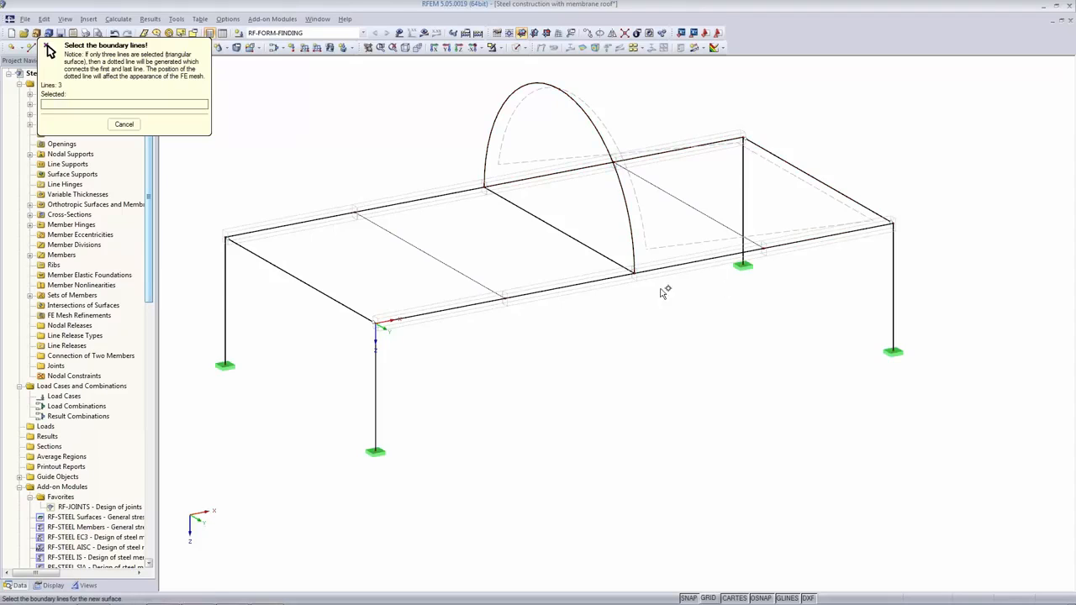
right_click(722, 288)
left_click(517, 48)
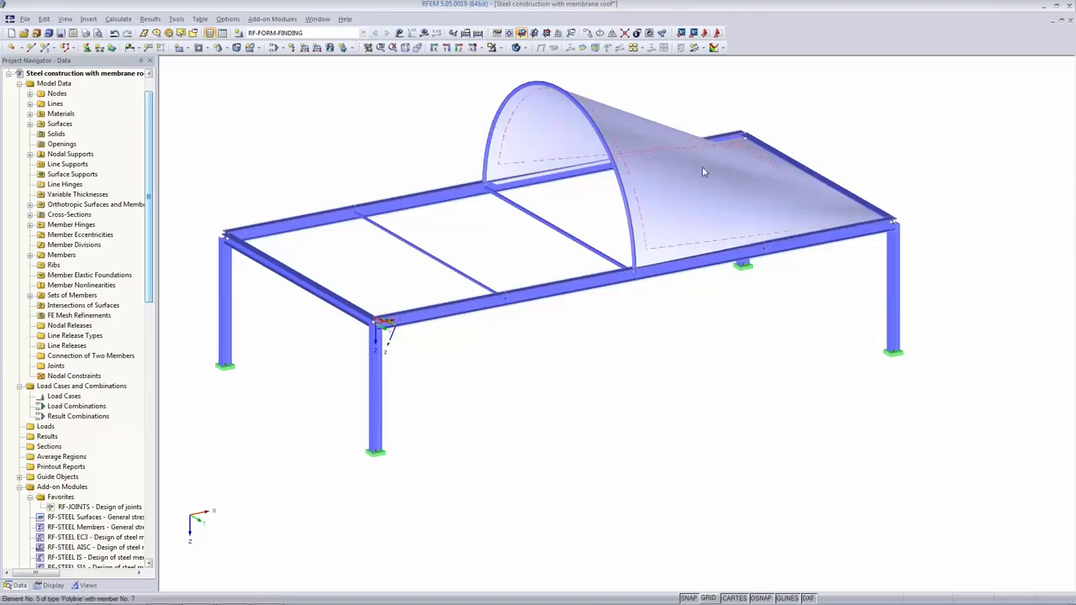
Mirror a copy of the membrane surface across the arch plane defined by three points at X = 10 m, and display surfaces transparently
left_click(666, 123)
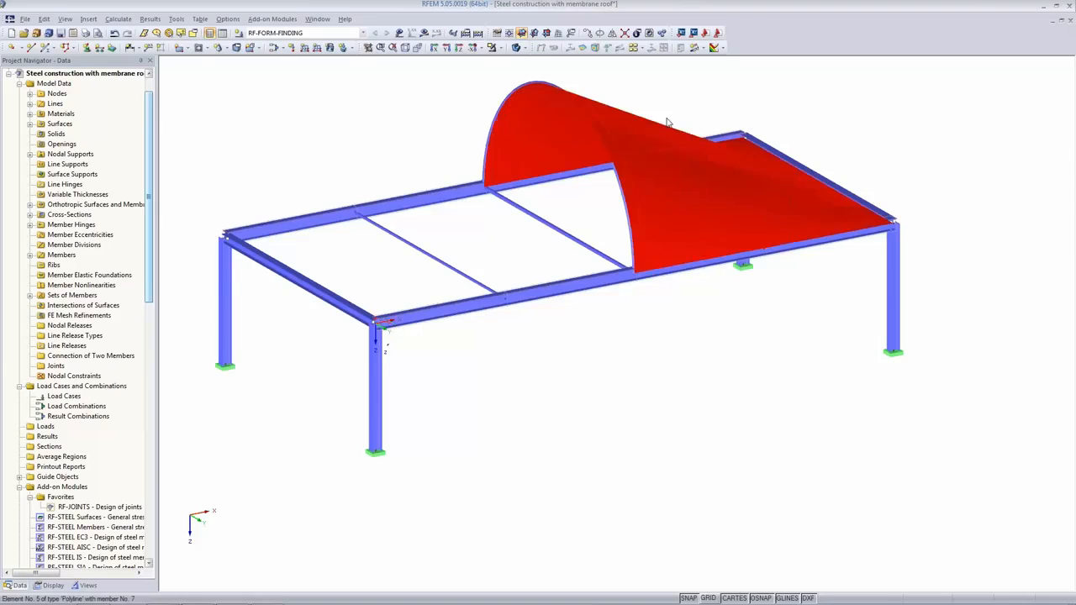
left_click(611, 34)
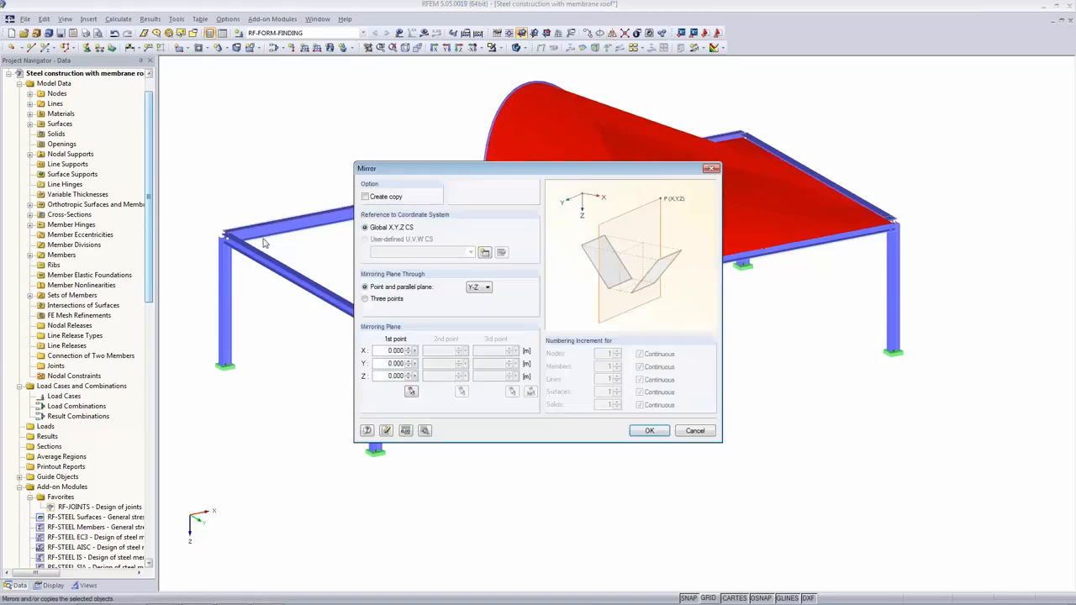
left_click(365, 197)
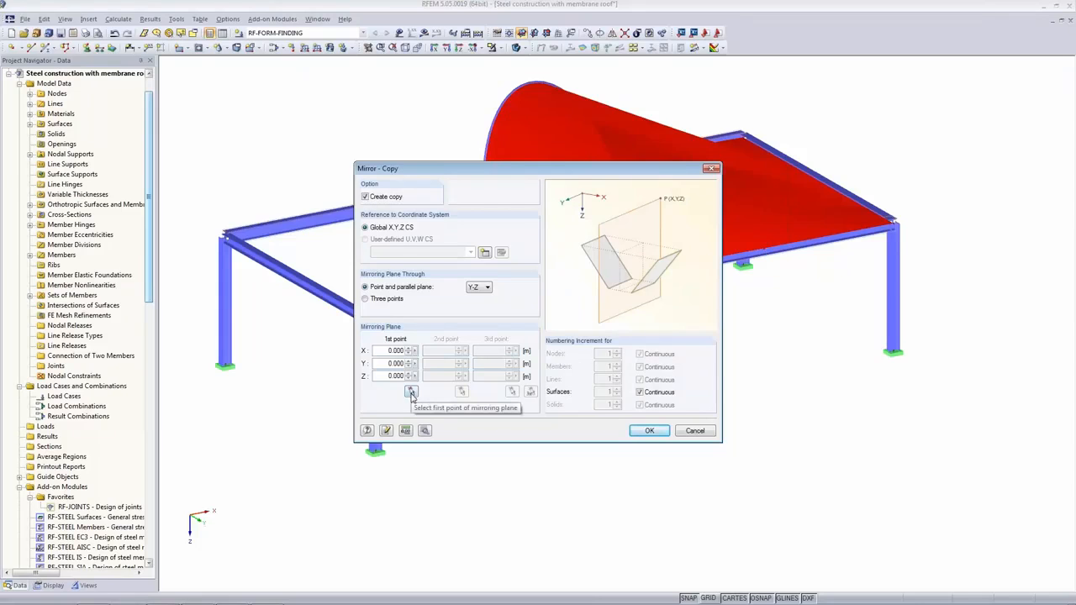
left_click(395, 300)
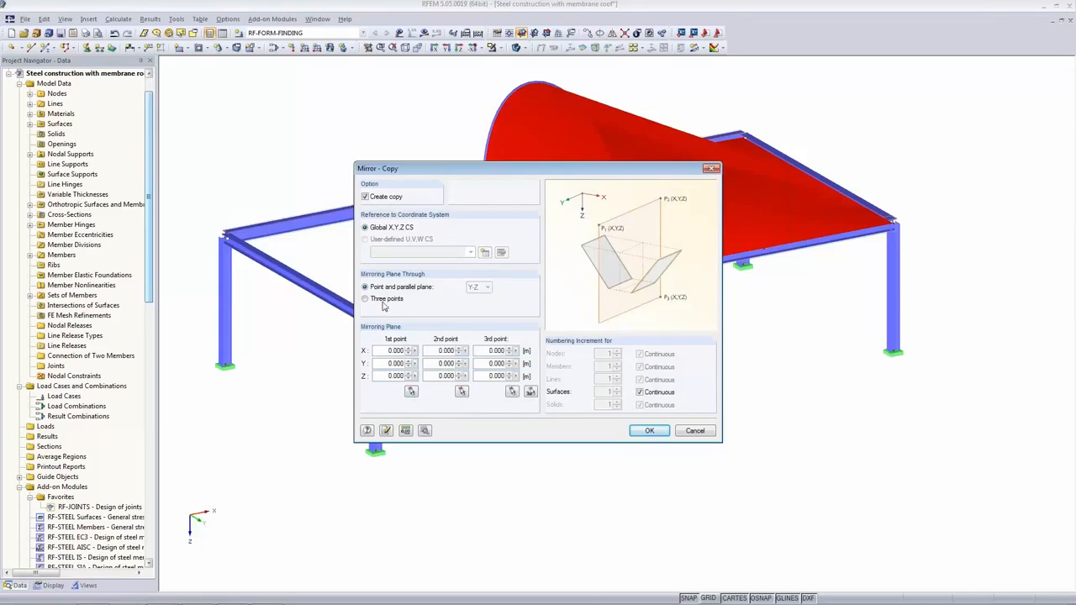
left_click(375, 305)
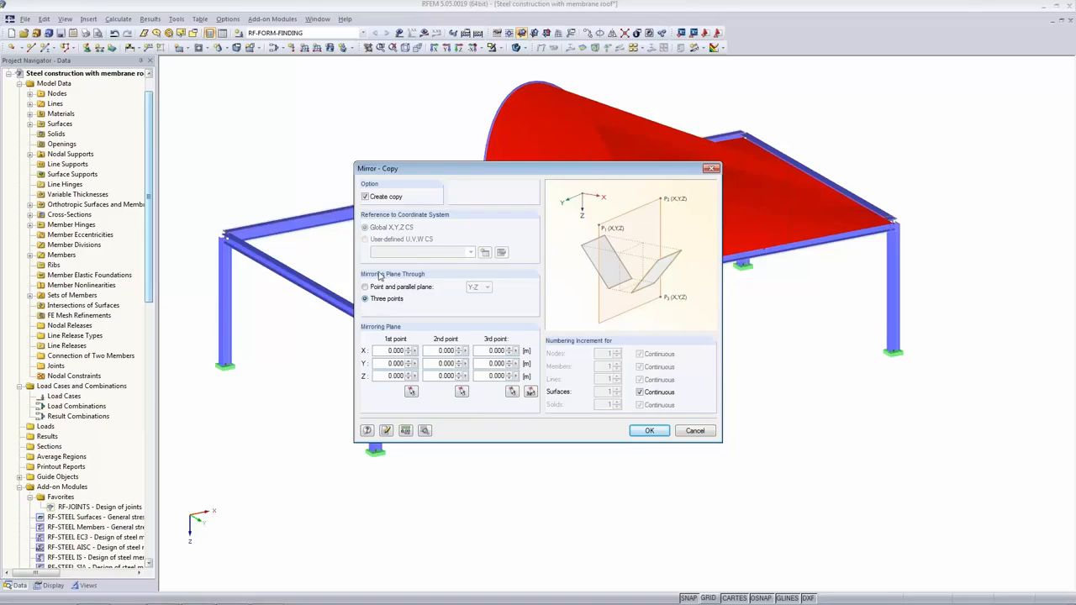
left_click(531, 393)
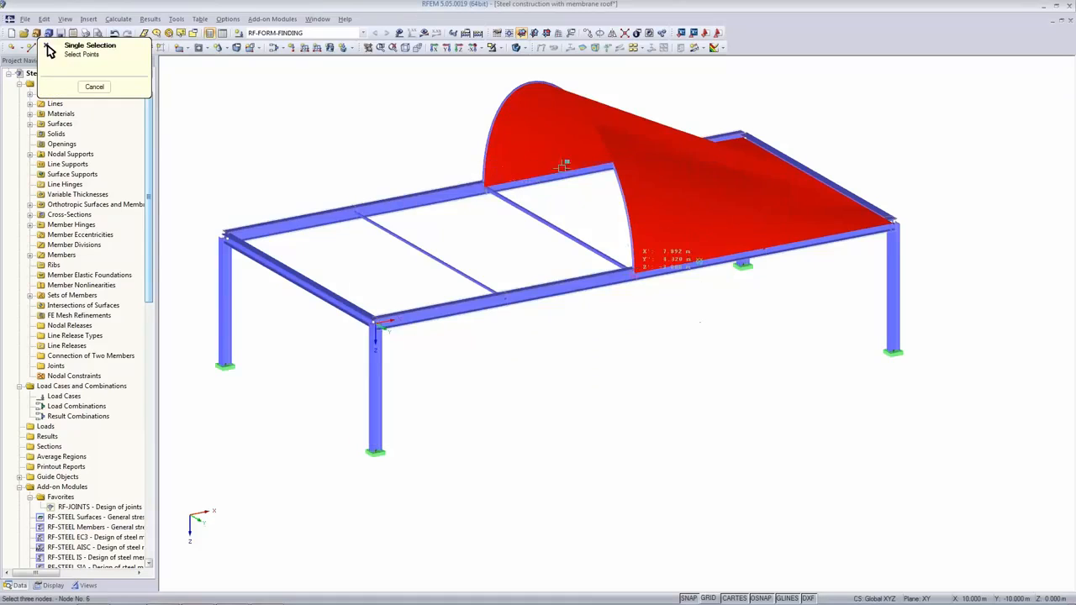
left_click(558, 102)
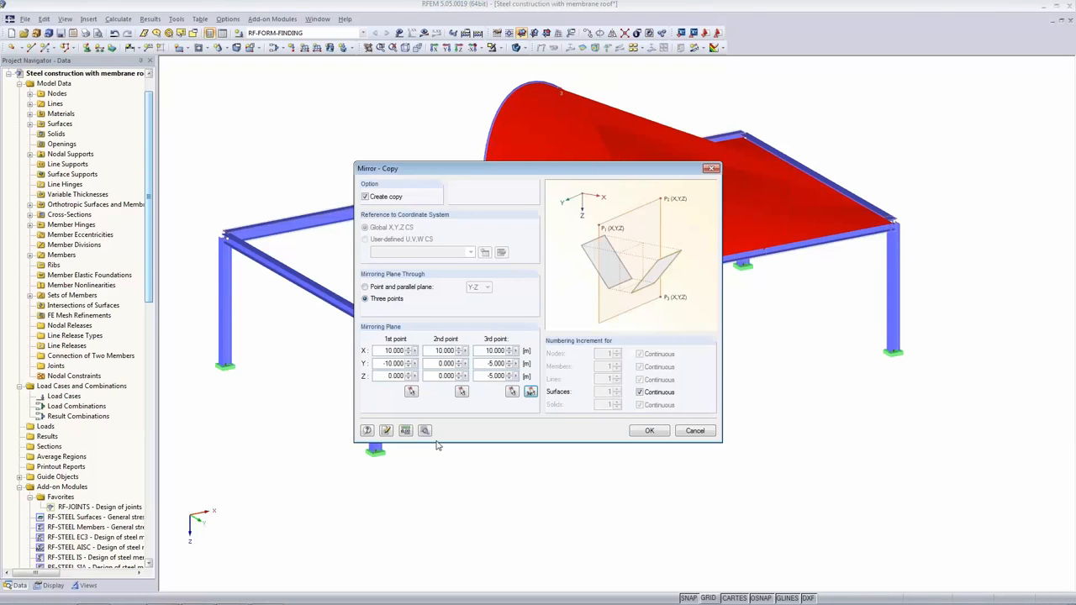
left_click(649, 430)
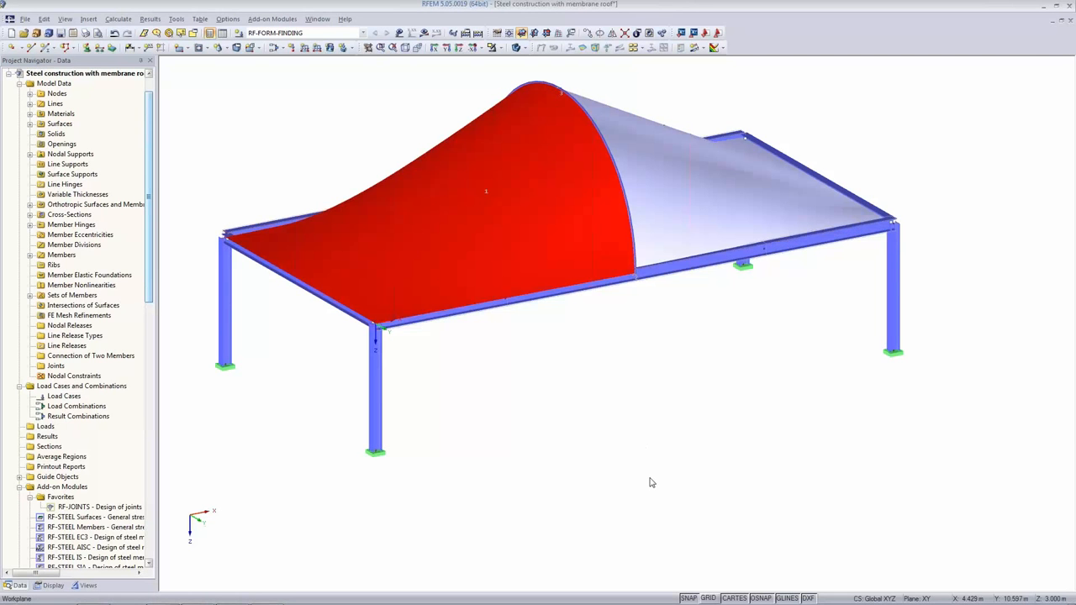
left_click(652, 437)
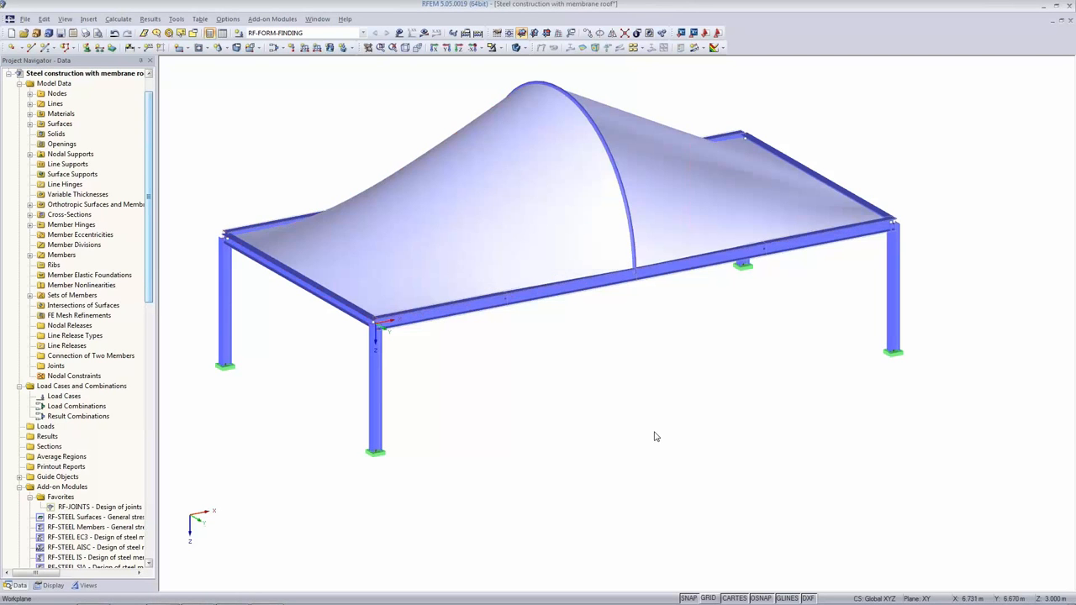
left_click(517, 49)
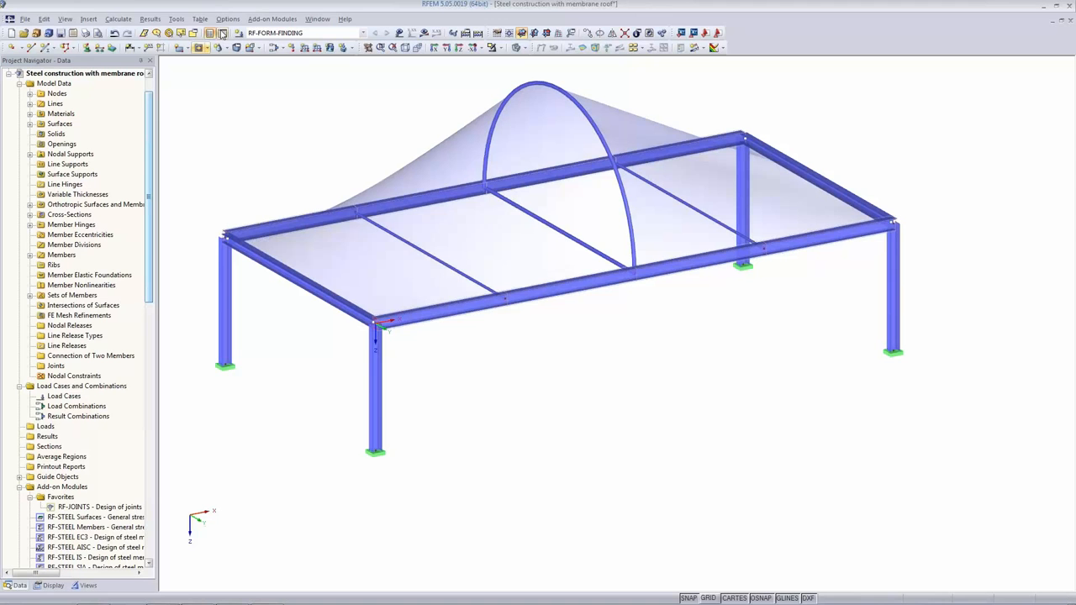
Set the FE mesh to use triangles only as the shape of finite elements and accept the mesh settings
left_click(118, 19)
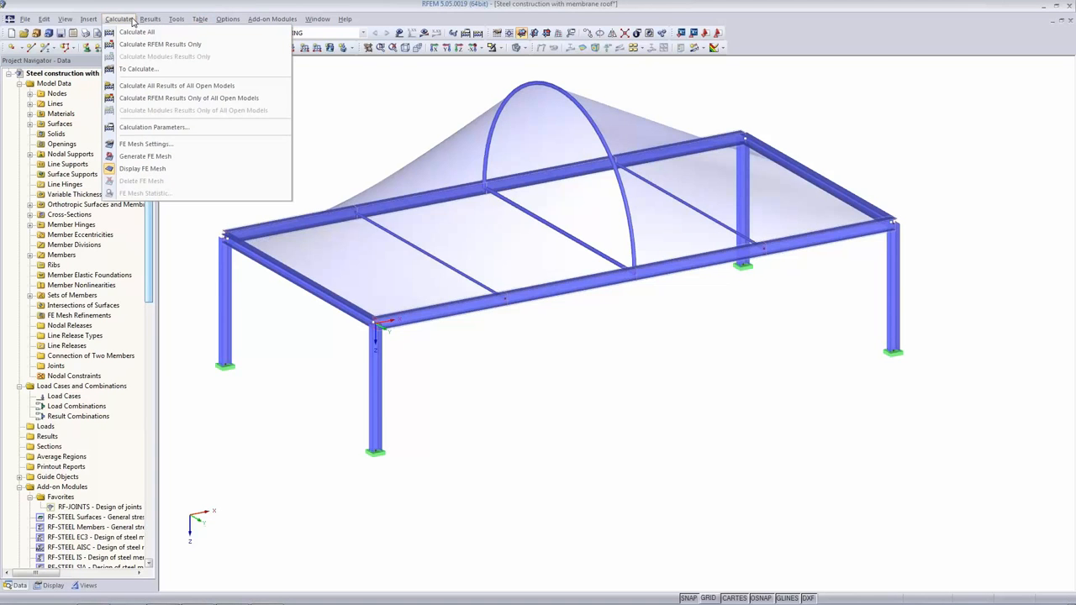
left_click(138, 145)
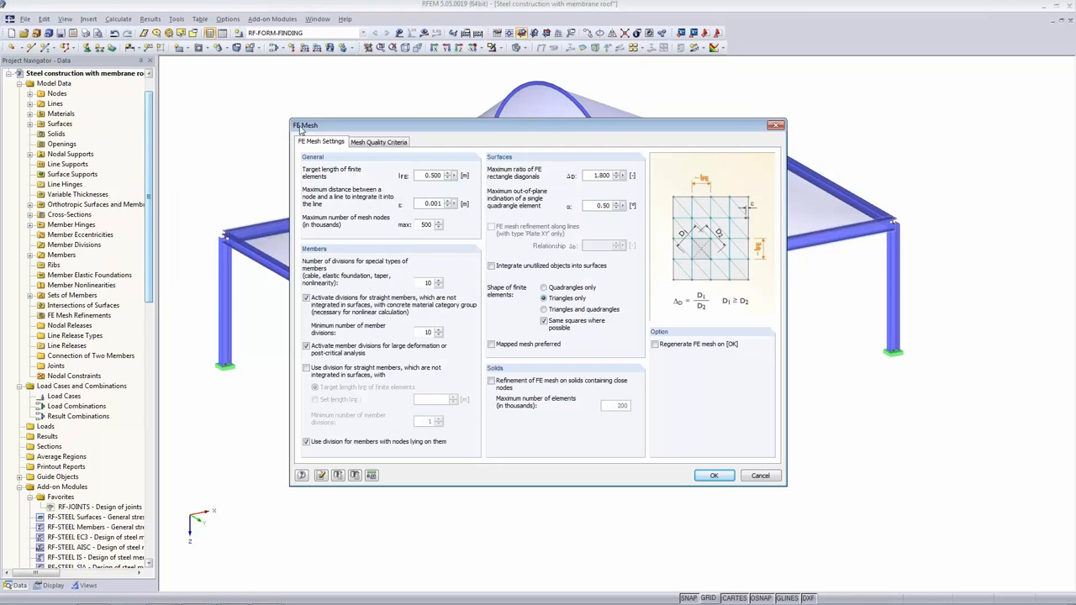
left_click(559, 298)
left_click(715, 480)
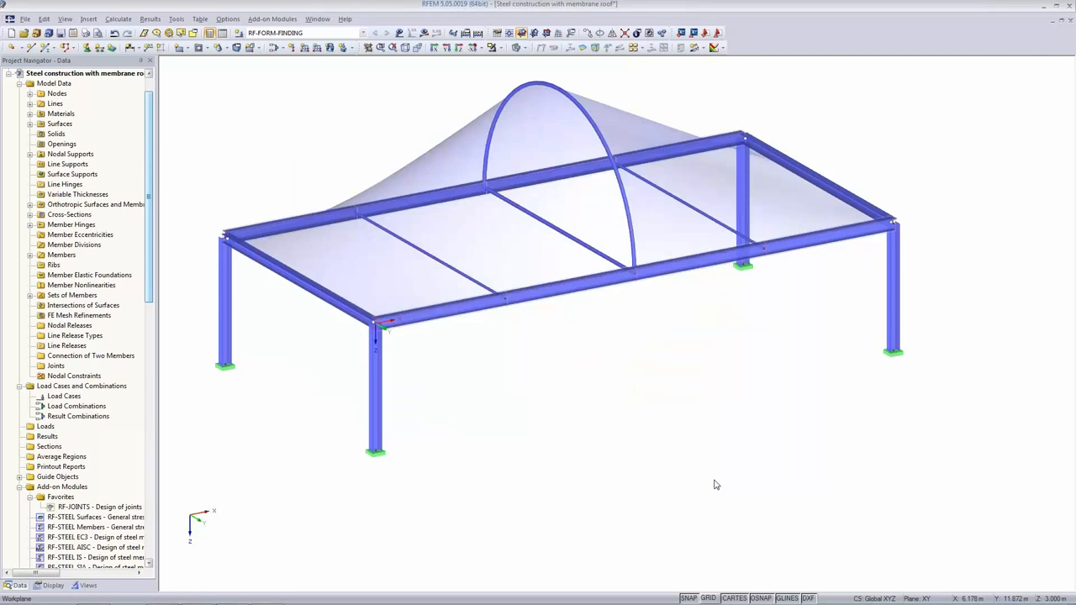
Check the form-finding calculation parameters, including the iteration numbers and calculation method, and accept them
left_click(472, 33)
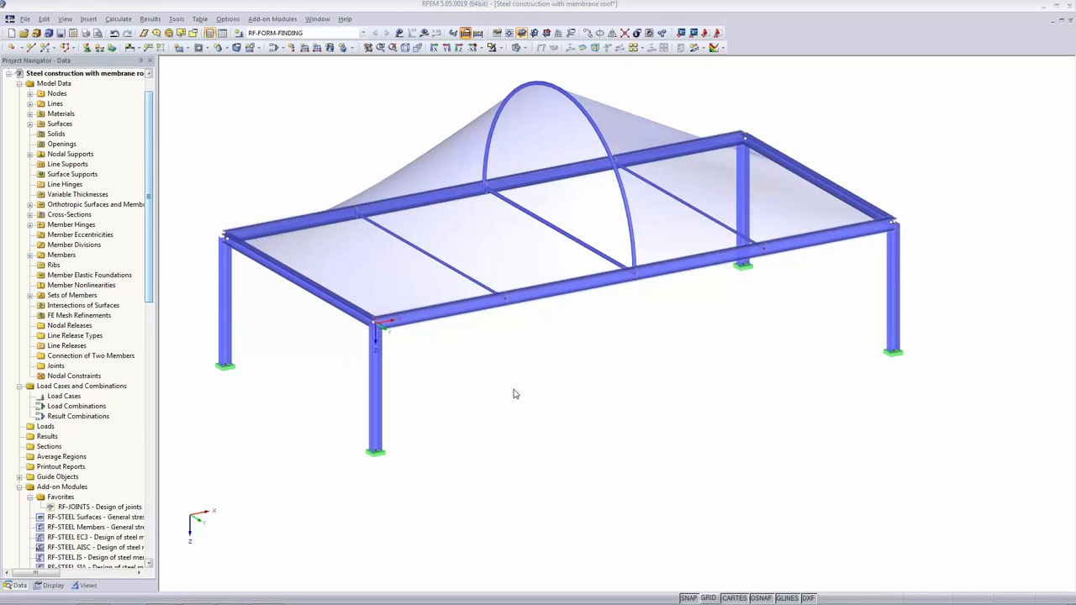
left_click(535, 130)
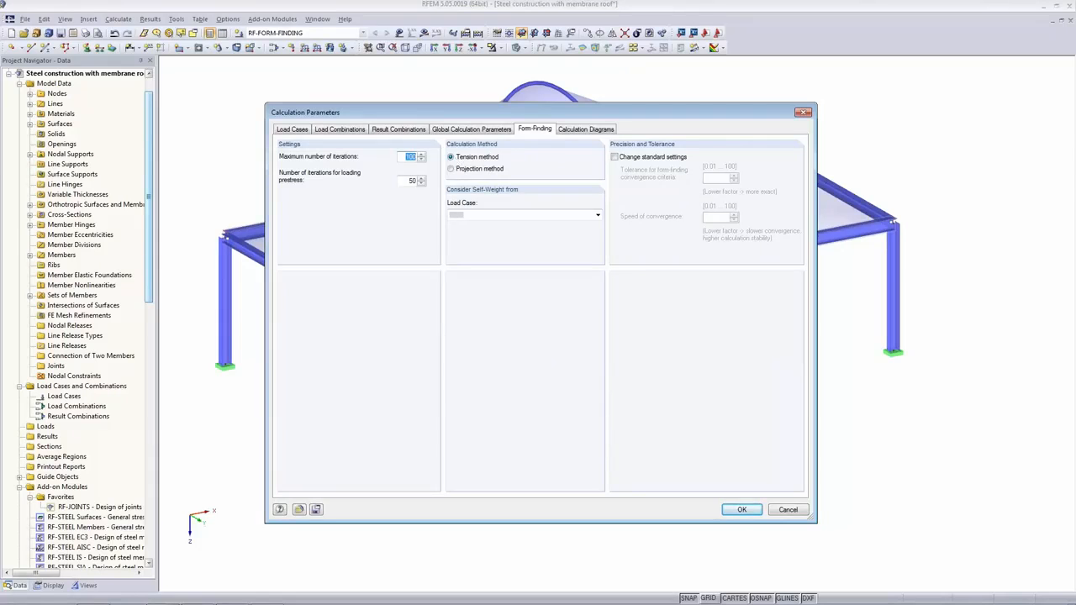
key("Tab")
left_click(739, 510)
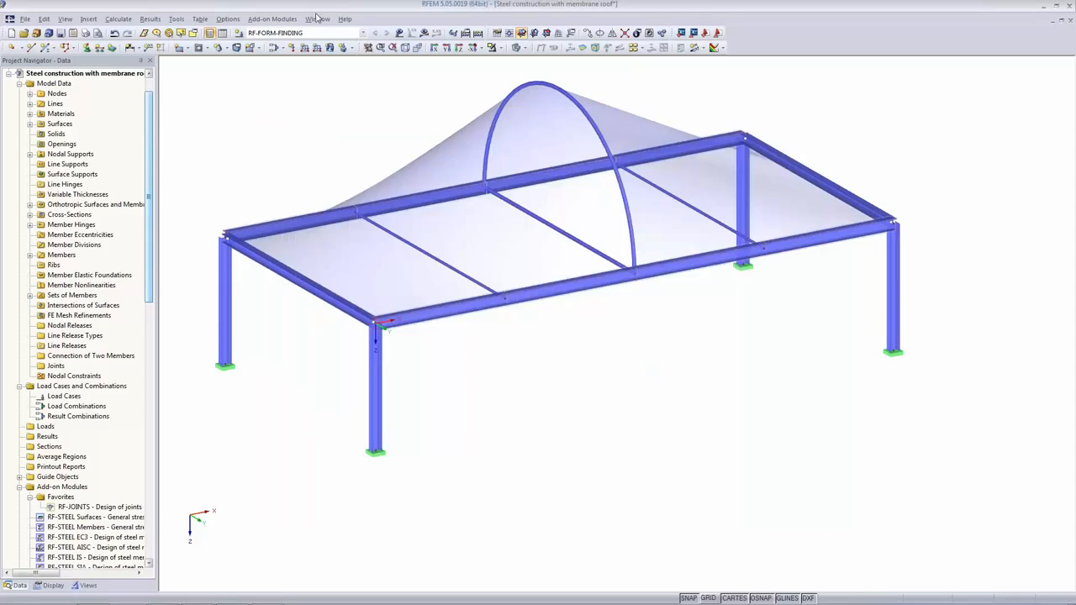
Run the form-finding calculation and display the basic internal forces n-x on the membranes
left_click(425, 33)
left_click(518, 325)
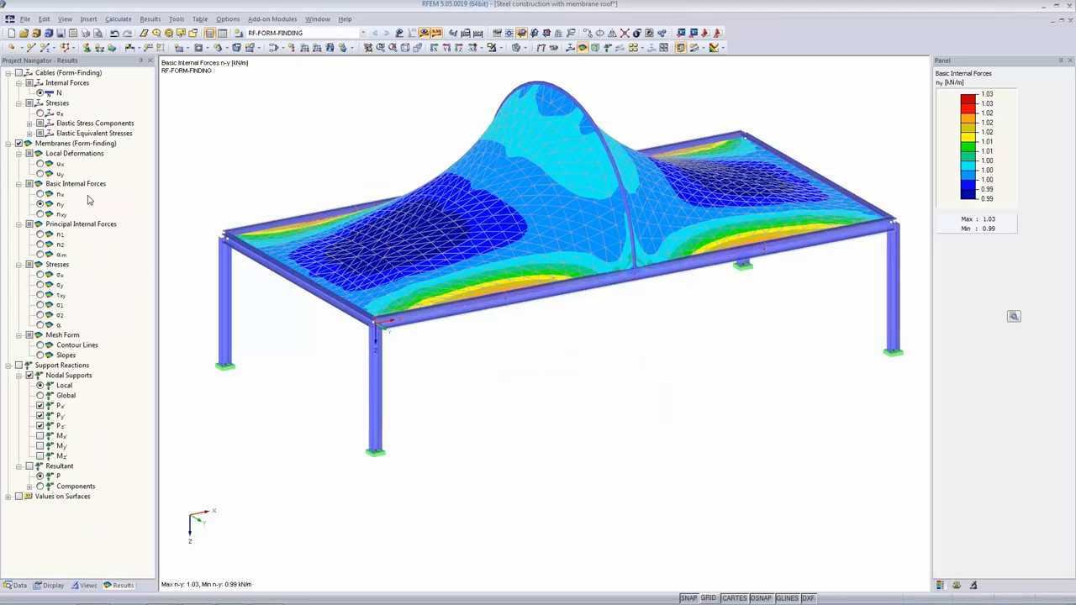
left_click(451, 265)
left_click(40, 194)
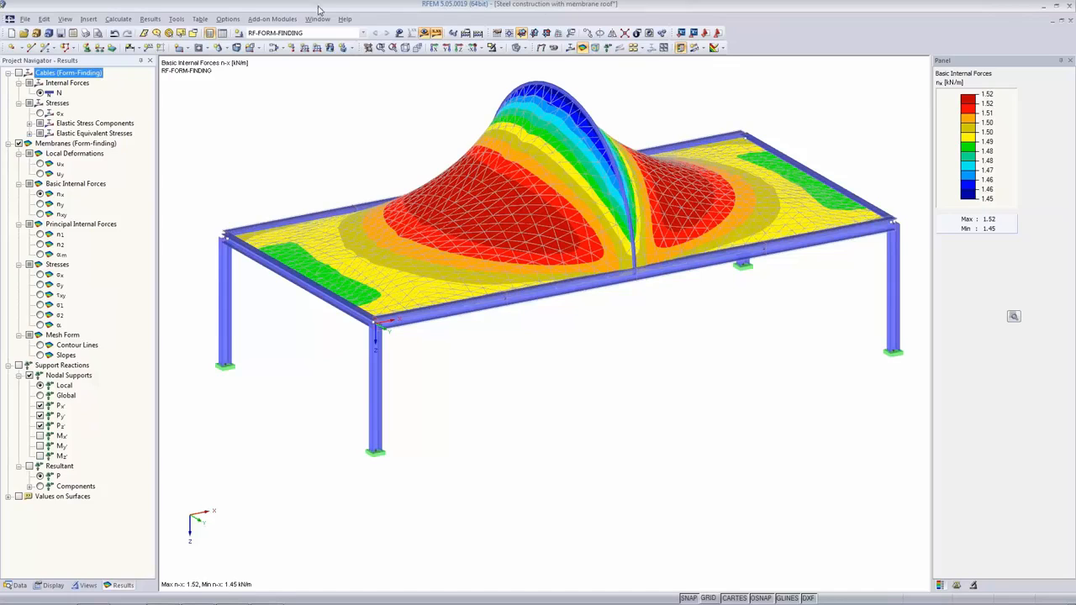
Create load case LC1 described as Self-weight in the Permanent action category with self-weight active in Z
left_click(292, 33)
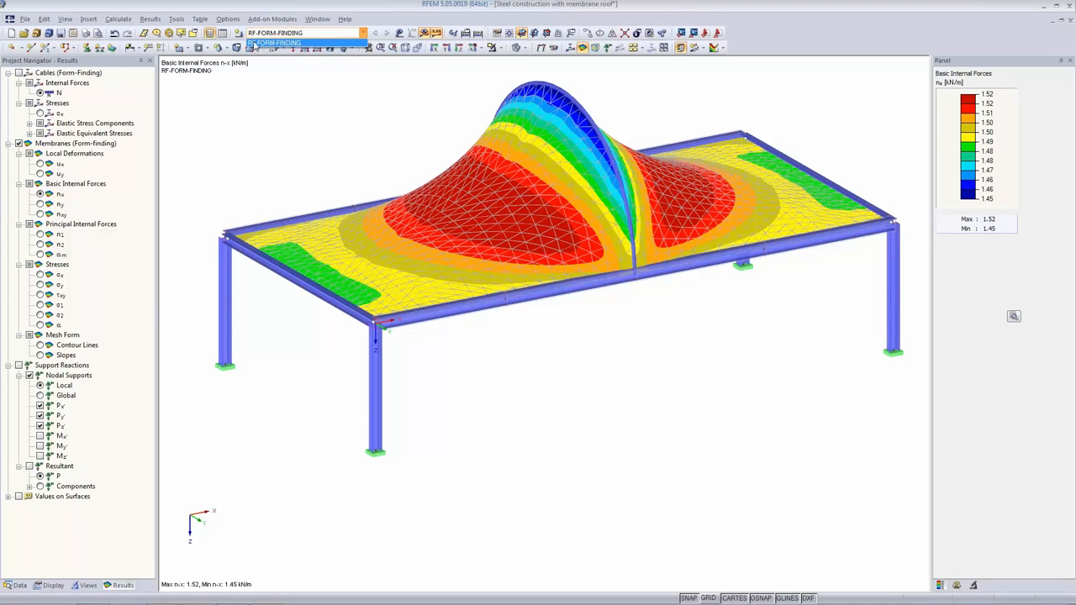
left_click(263, 42)
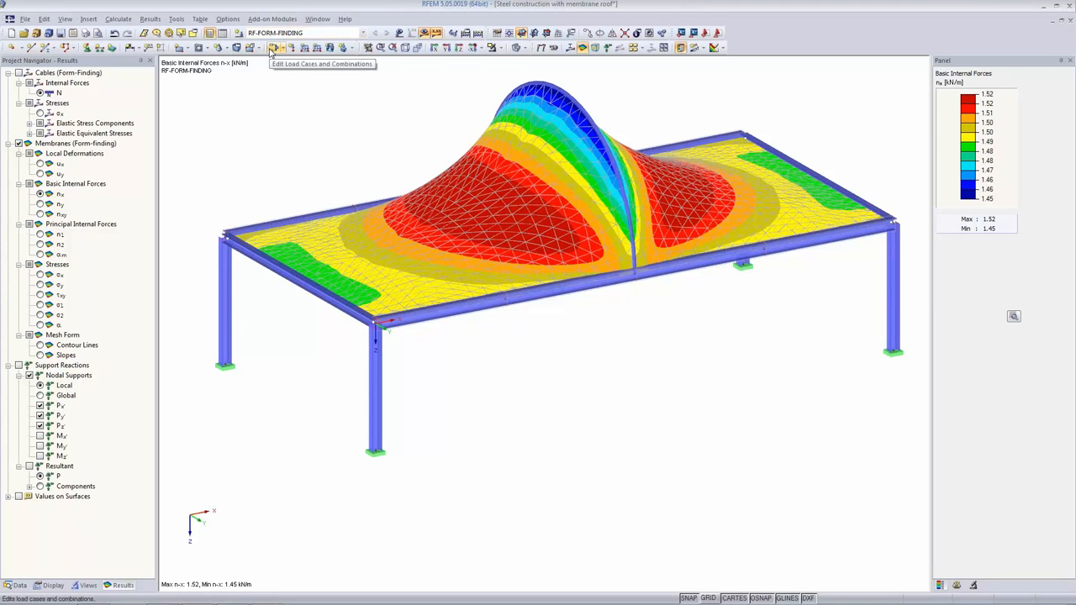
left_click(272, 49)
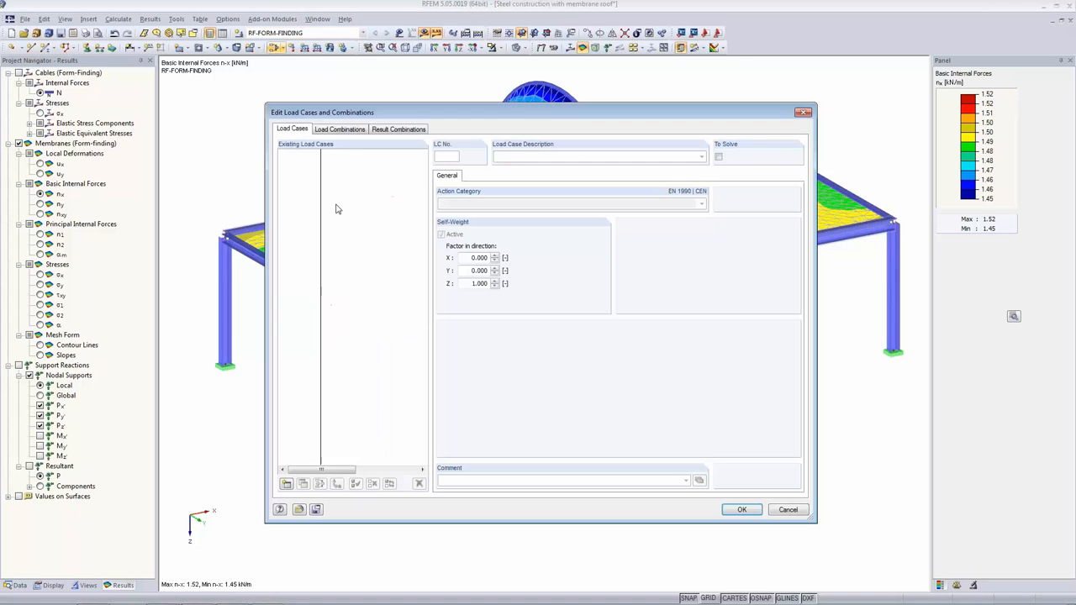
left_click(286, 484)
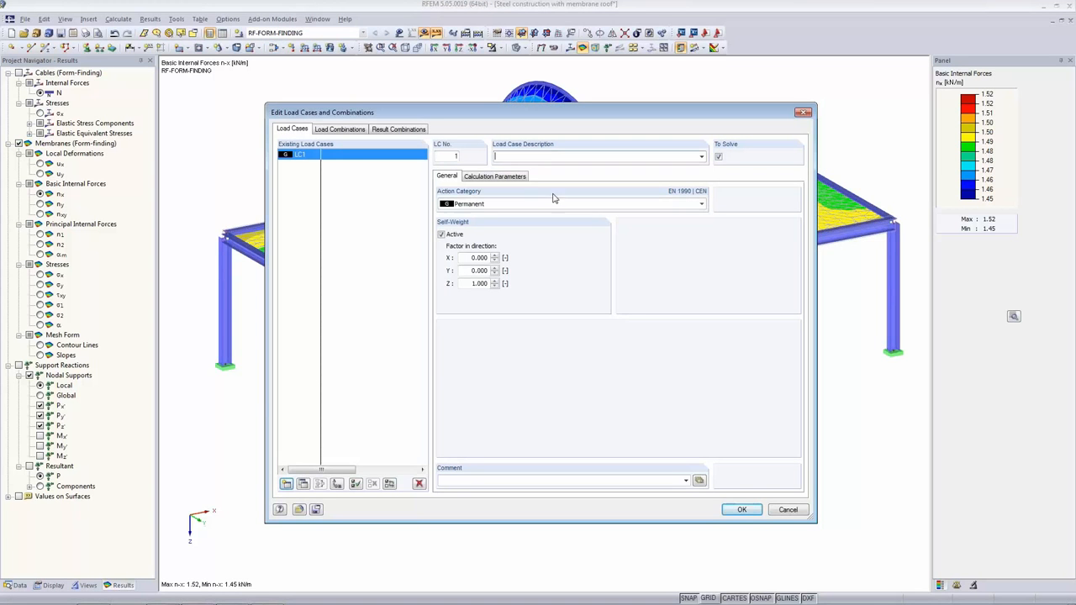
left_click(474, 206)
left_click(485, 192)
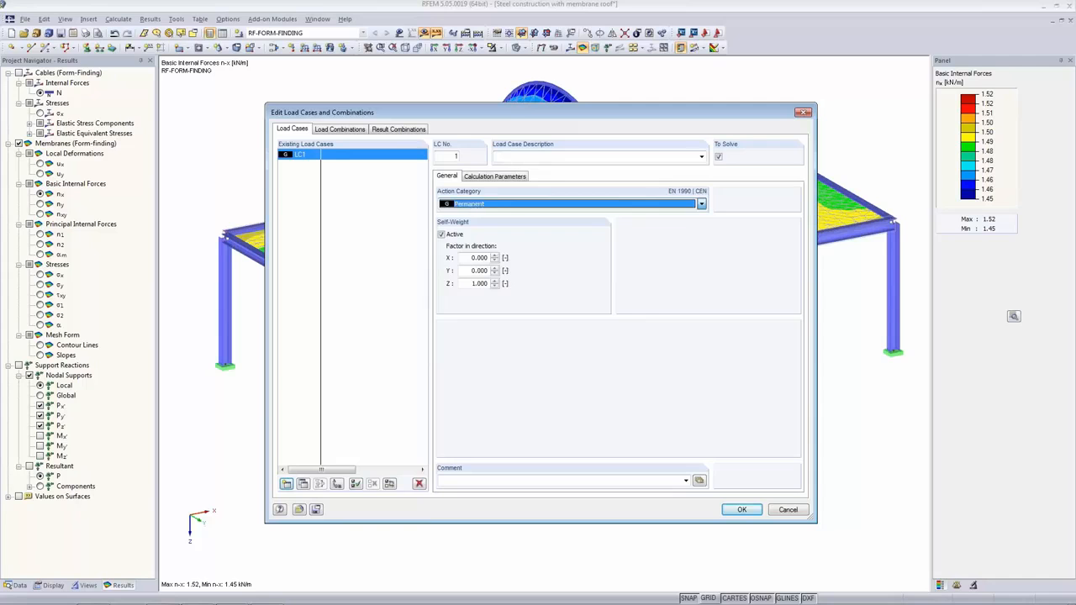
left_click(701, 156)
left_click(666, 171)
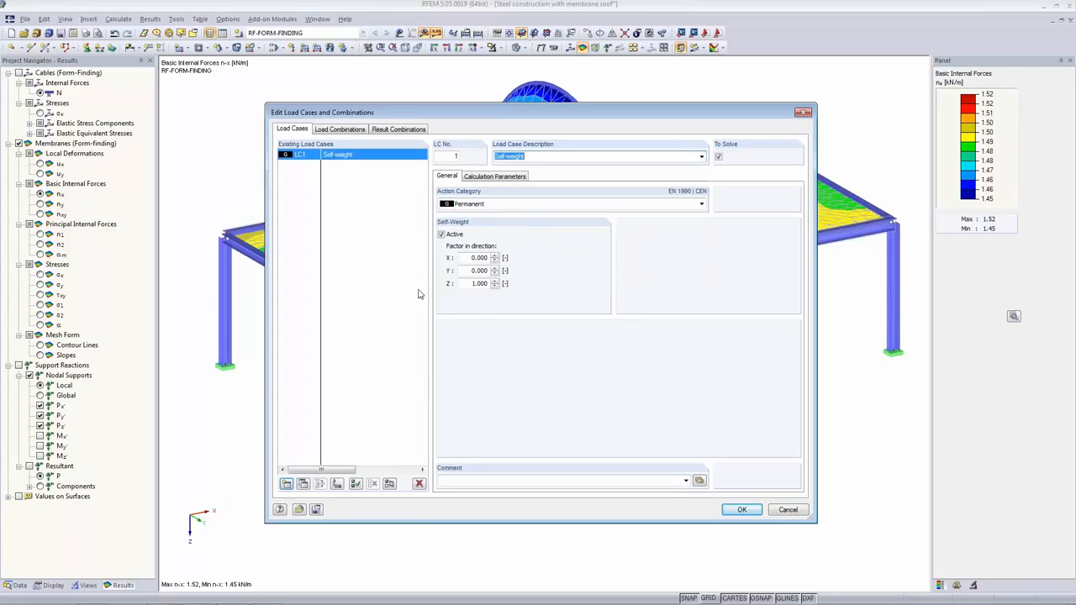
Add load case LC2 described as Snow in the Snow (H ≤ 1000 m a.s.l.) action category and accept the load cases
left_click(286, 484)
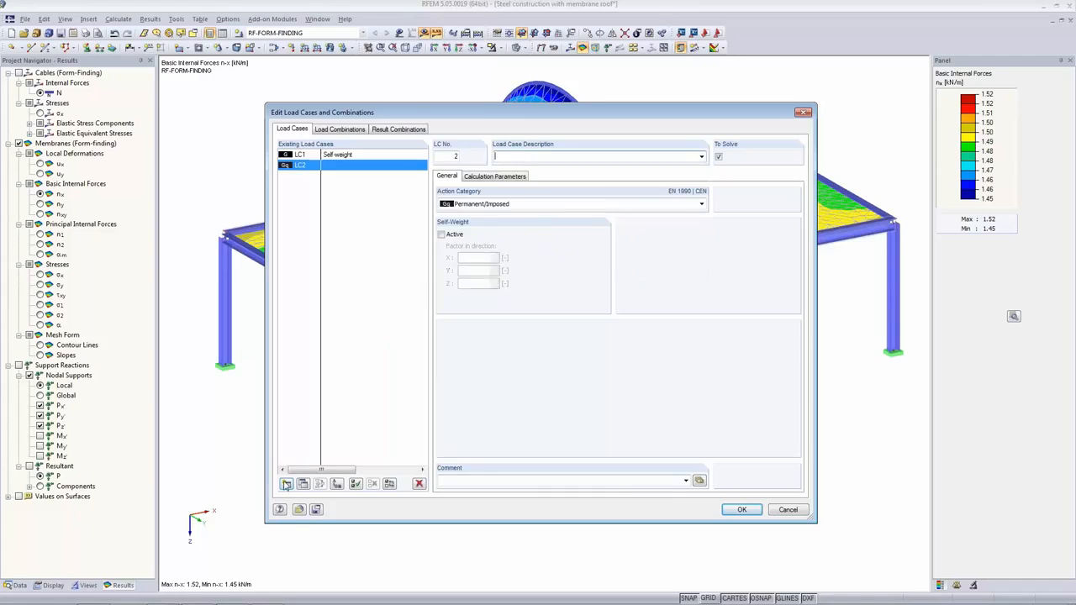
left_click(703, 159)
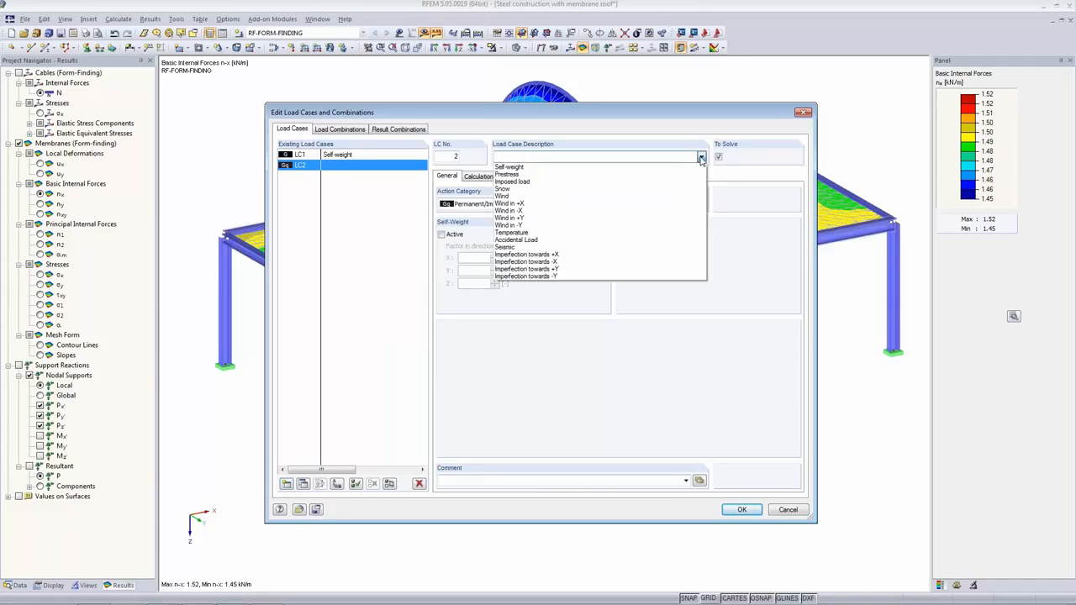
left_click(667, 193)
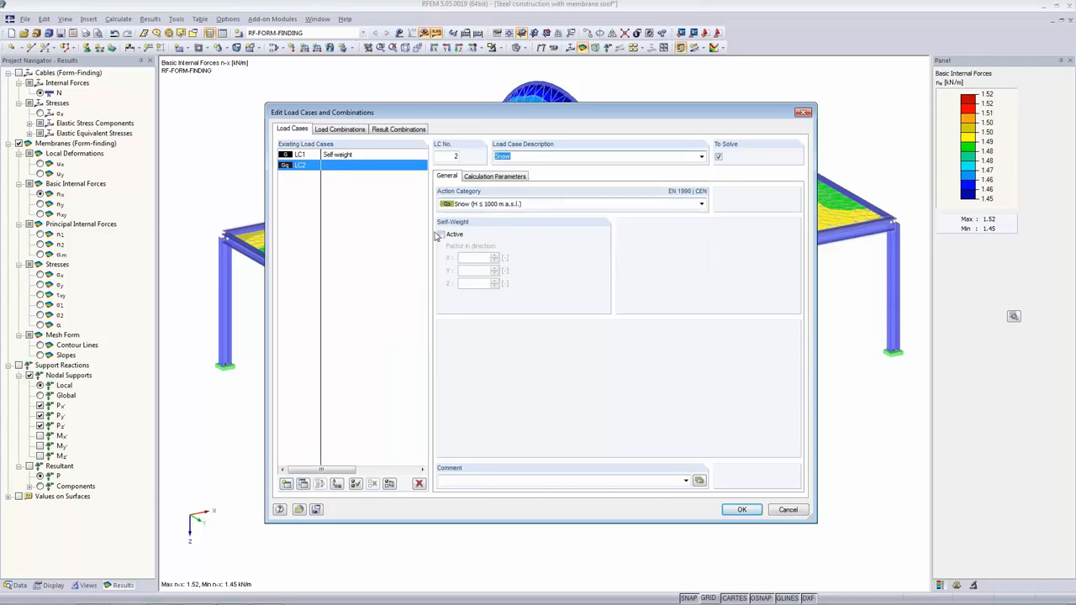
left_click(448, 177)
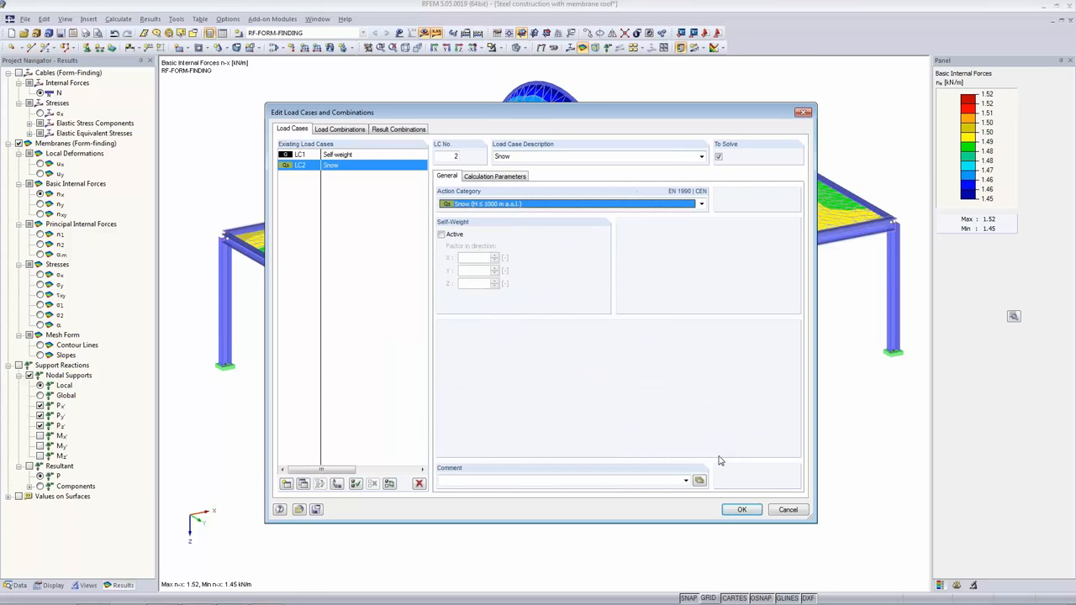
left_click(740, 509)
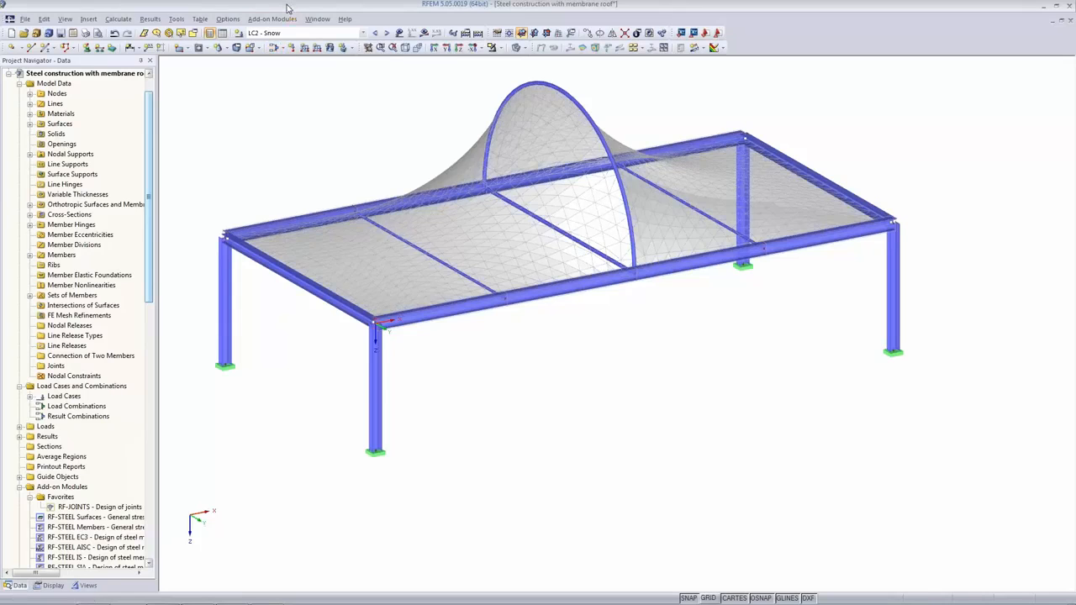
Apply a uniform surface load of 0.68 kN/m² in the projected global ZP direction to both membranes in the Snow load case
left_click(330, 48)
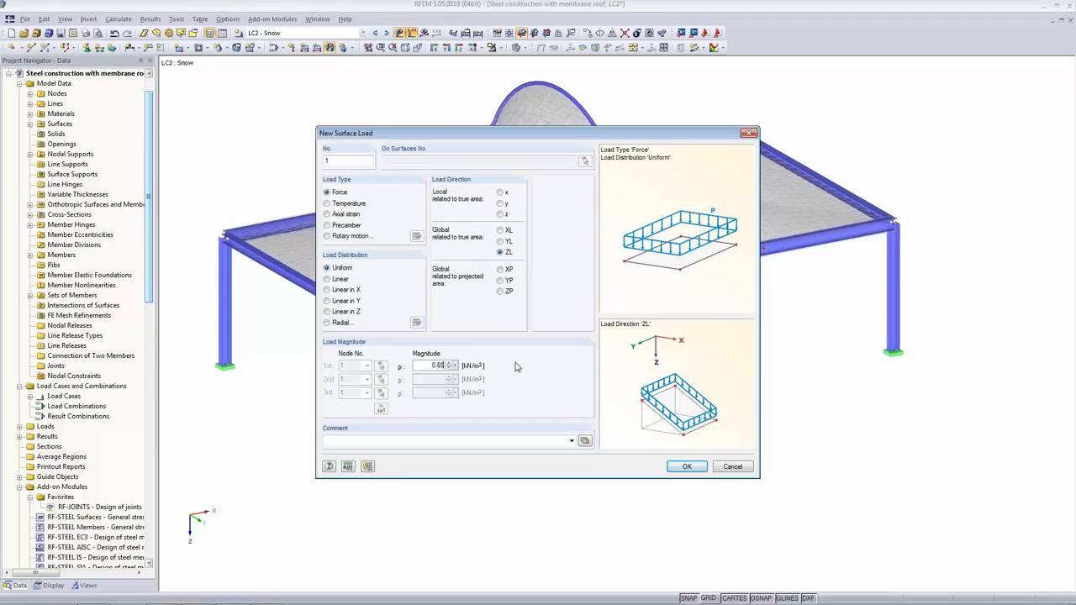
left_click(500, 291)
left_click(687, 466)
scroll(711, 341, "down", 5)
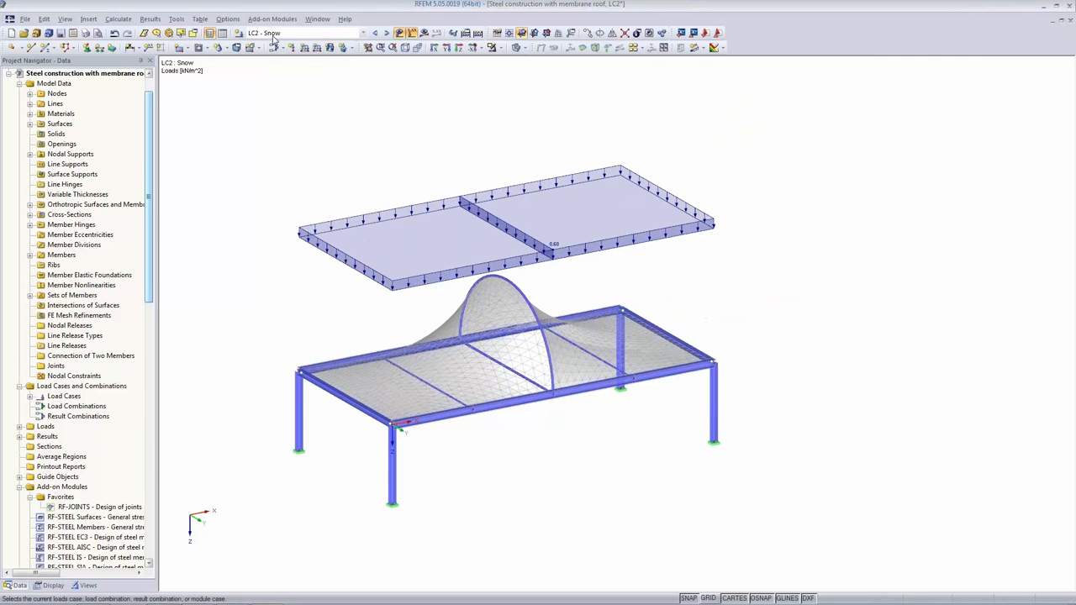
Create load combination CO1 as 1.35*LC1 + 1.5*LC2 from the Self-weight and Snow load cases
left_click(239, 34)
left_click(348, 132)
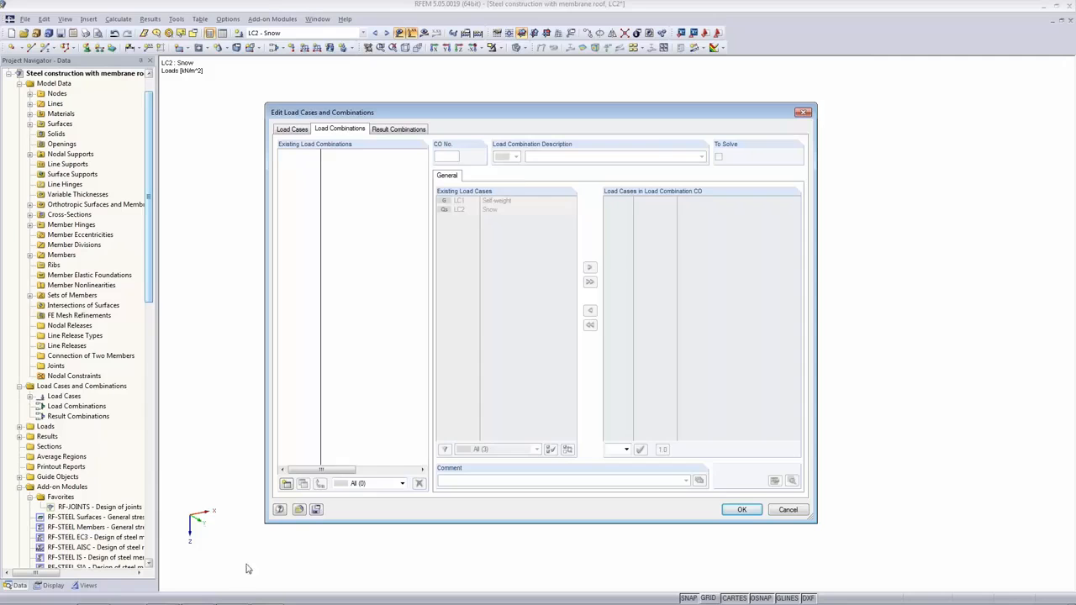
left_click(285, 484)
left_click_drag(477, 206, 478, 200)
left_click(589, 282)
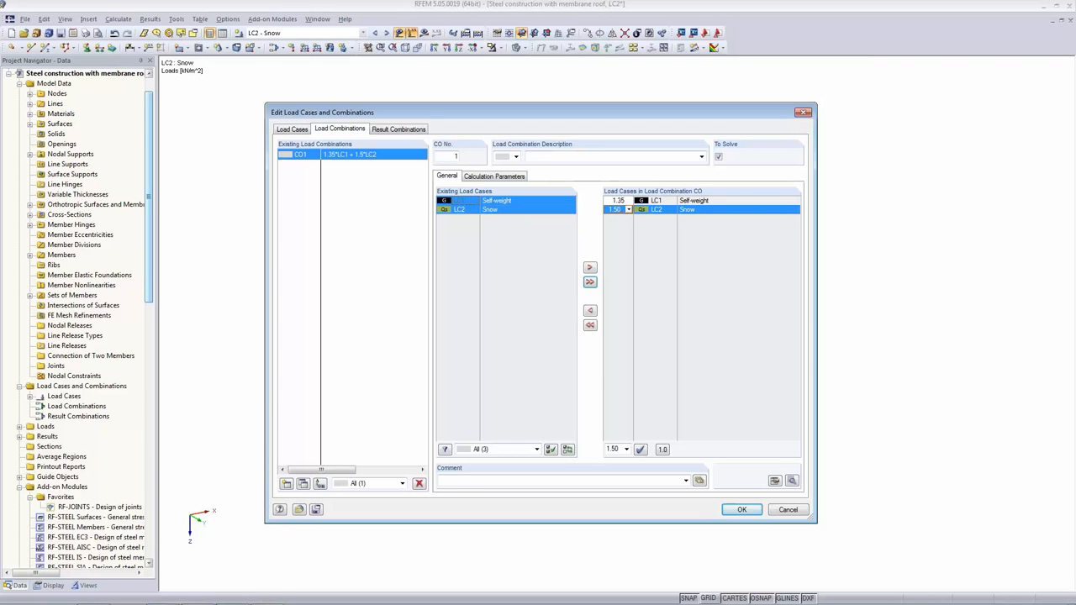
left_click(742, 509)
Check the general data of the steel construction with membrane roof model and accept its settings
scroll(4, 99, "up", 1)
right_click(134, 103)
left_click(181, 109)
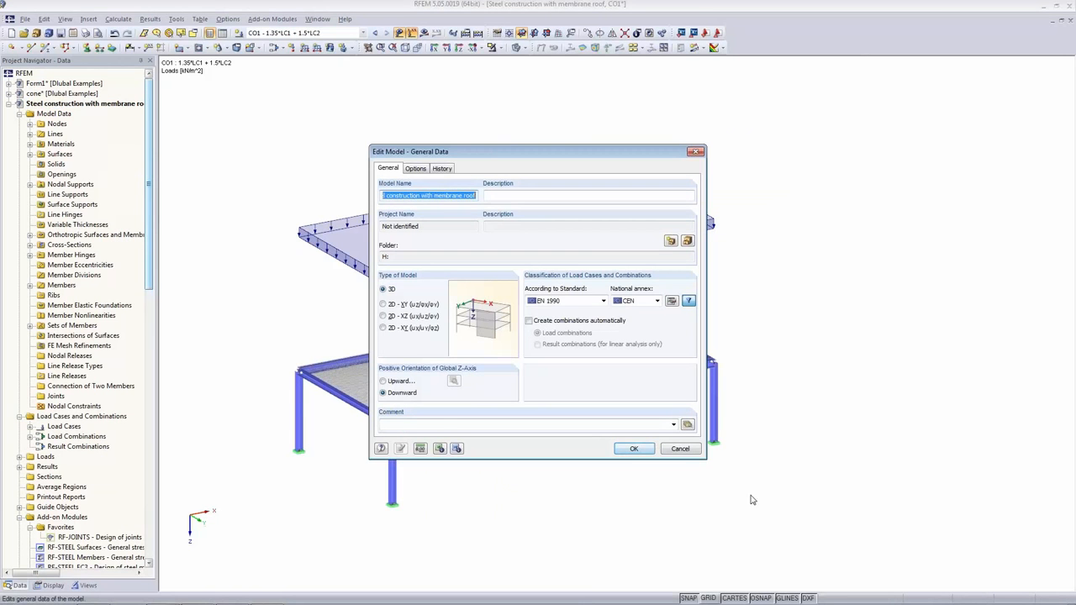
left_click(632, 449)
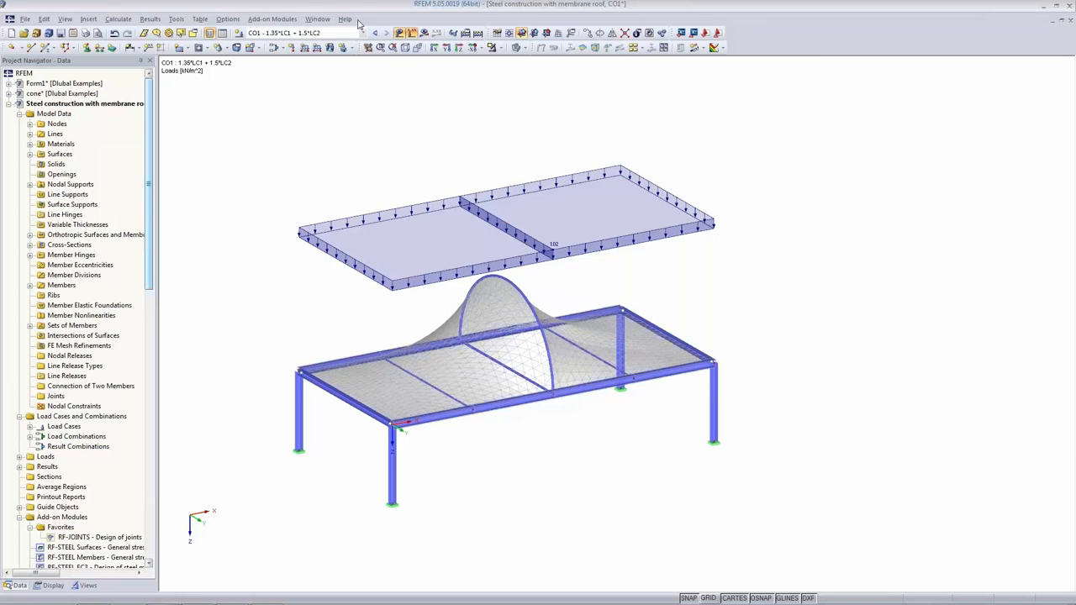
Calculate load combination CO1 and display its results on the membrane roof model
left_click(426, 32)
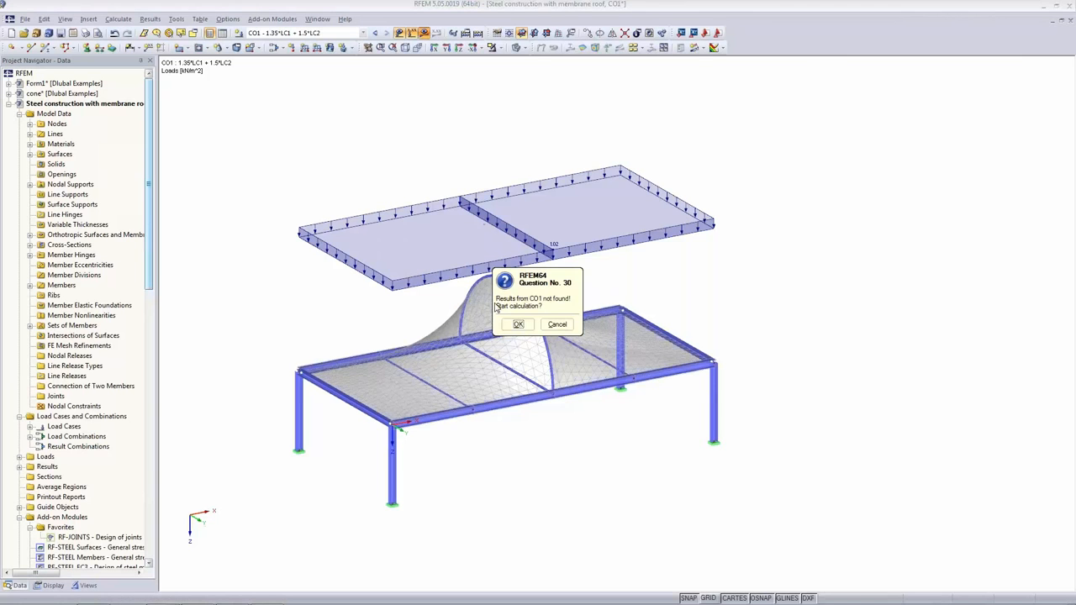
left_click(506, 320)
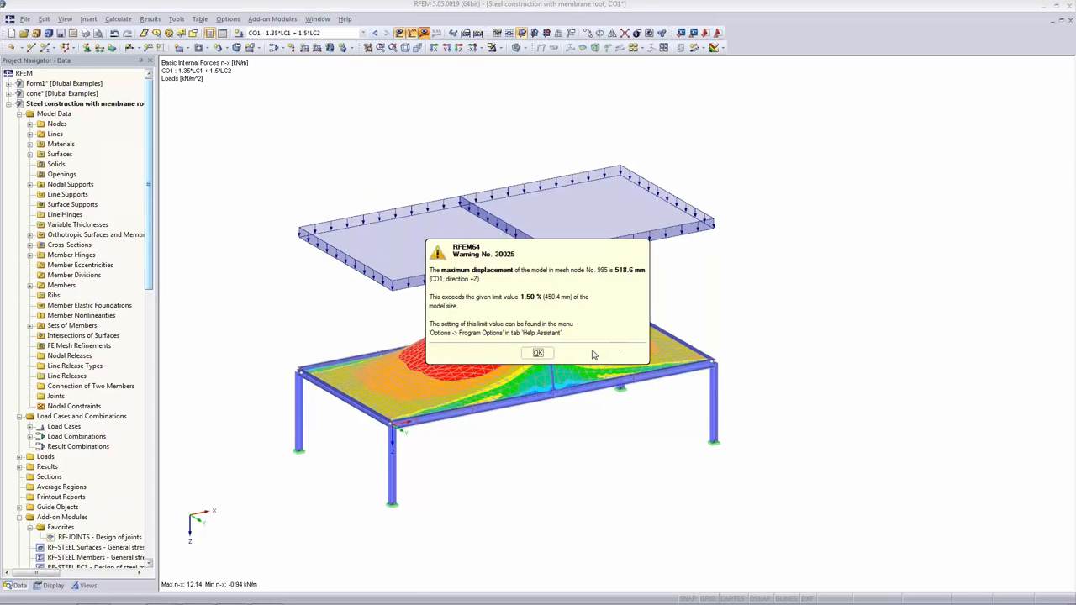
left_click(535, 354)
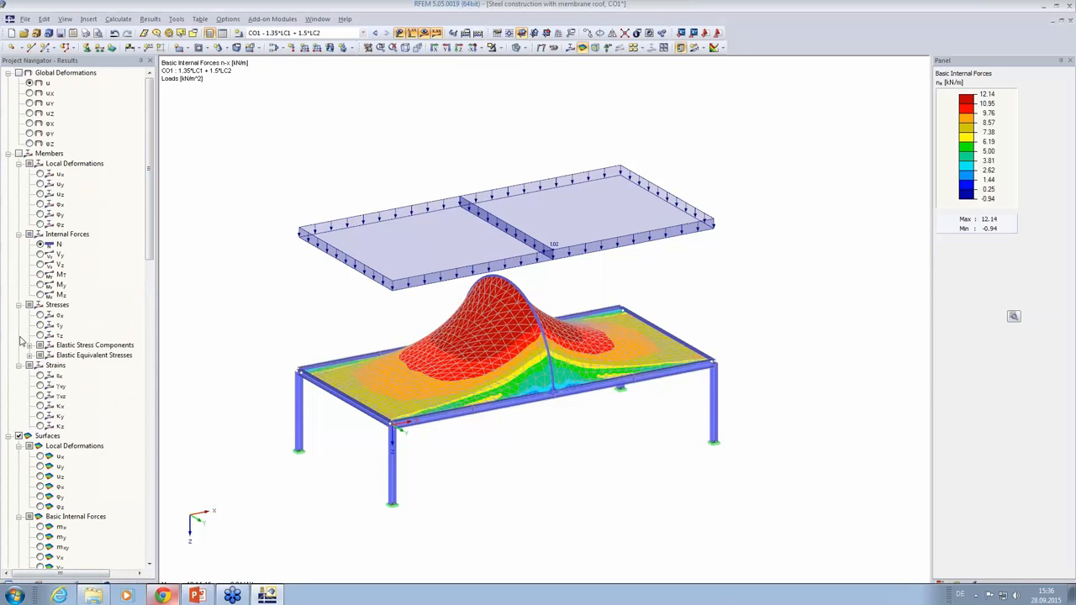
Display the basic internal force n-y on the membrane surfaces for CO1
scroll(14, 165, "down", 2)
scroll(49, 346, "up", 2)
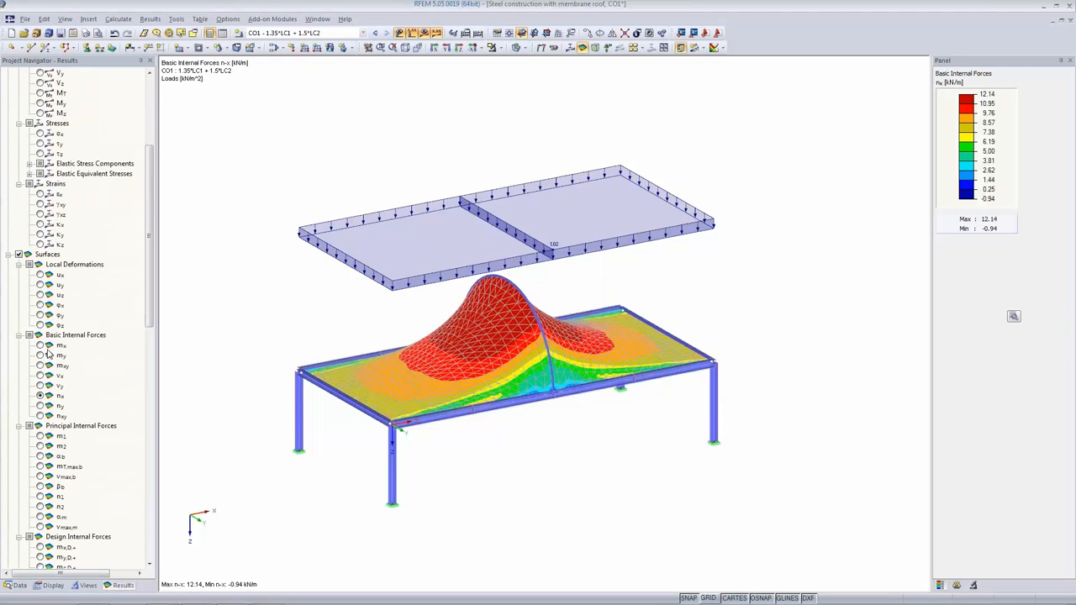
scroll(46, 328, "down", 8)
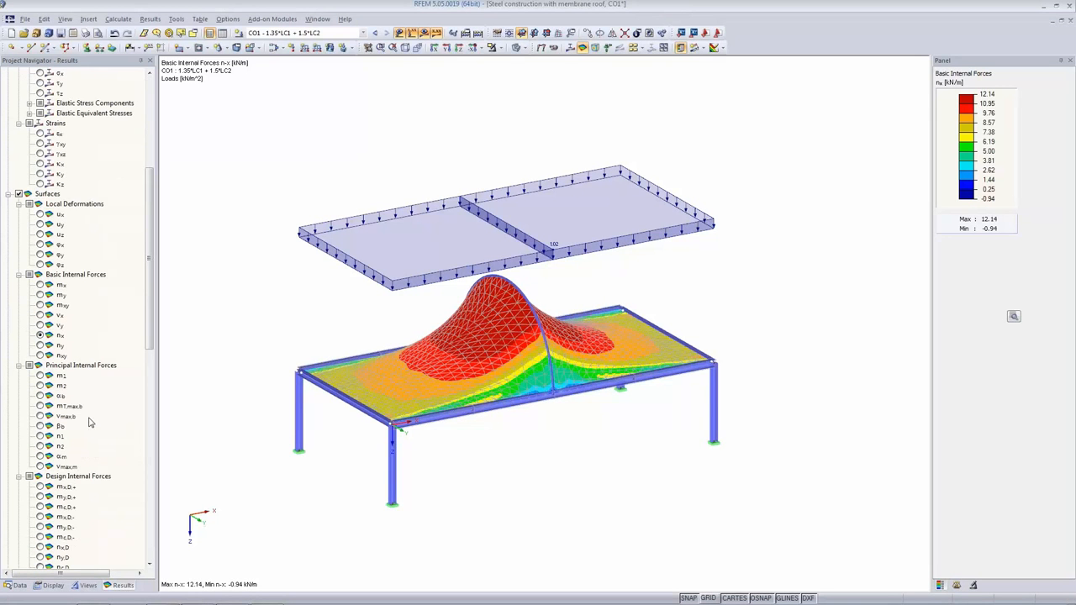
scroll(83, 446, "down", 3)
scroll(40, 180, "down", 1)
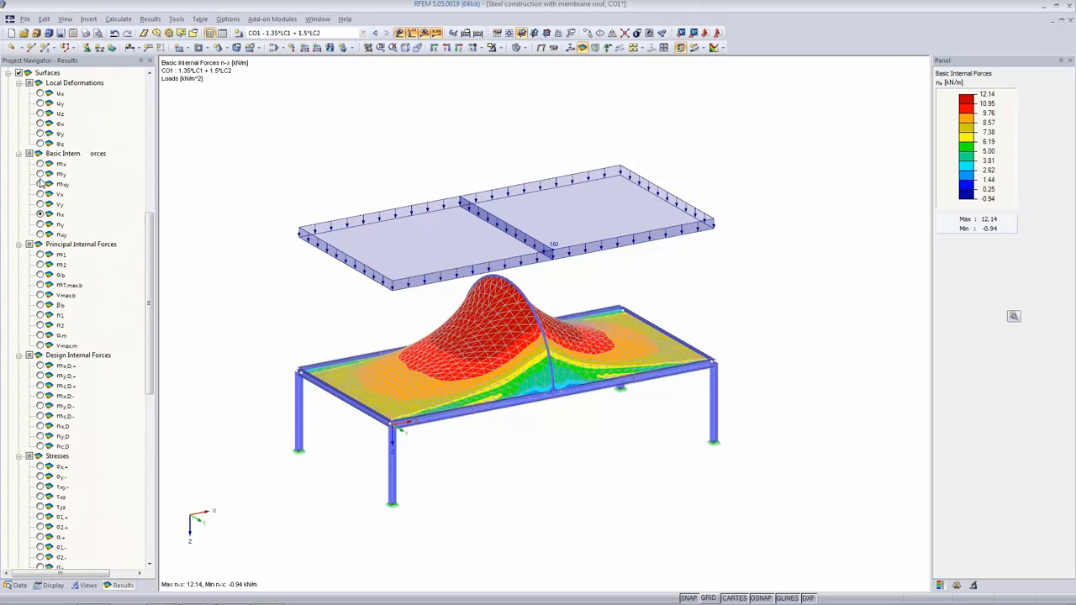
left_click(39, 225)
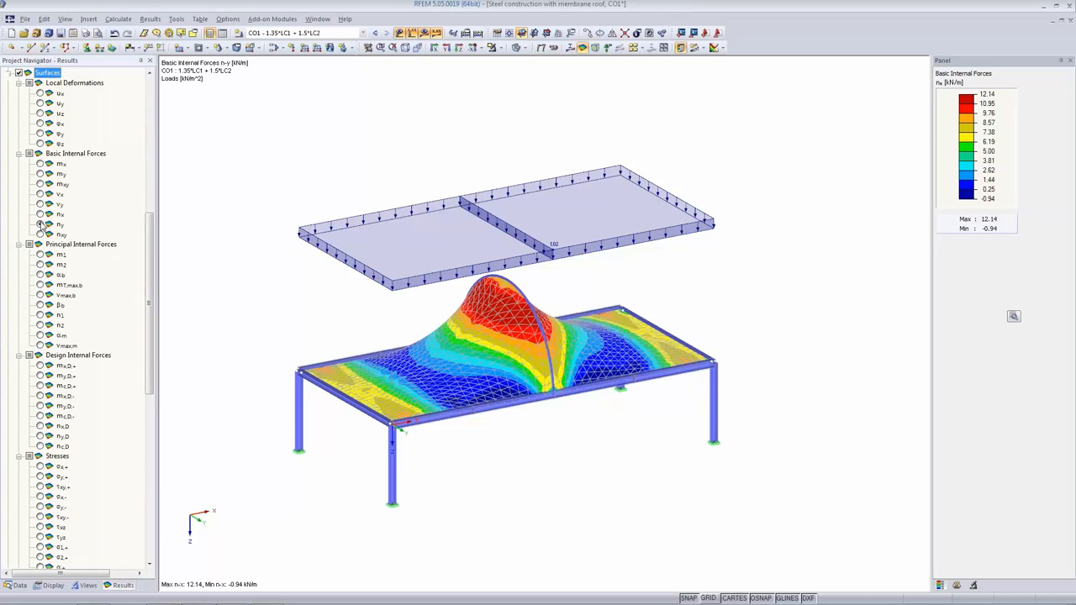
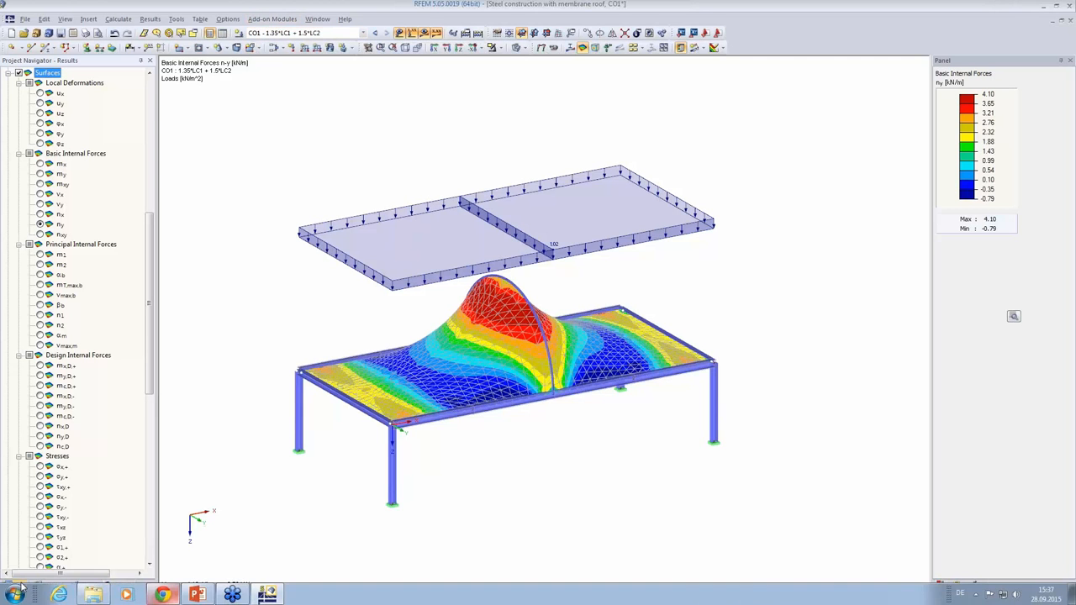
Look through the design add-on modules available for the model, starting from RF-STEEL Surfaces
left_click(17, 585)
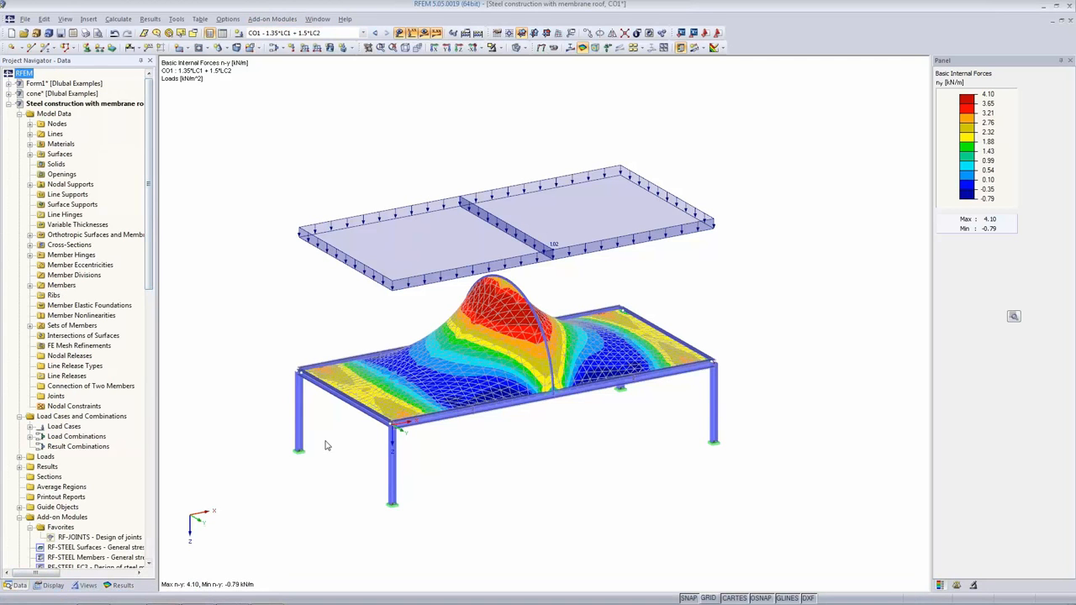
left_click_drag(143, 130, 144, 247)
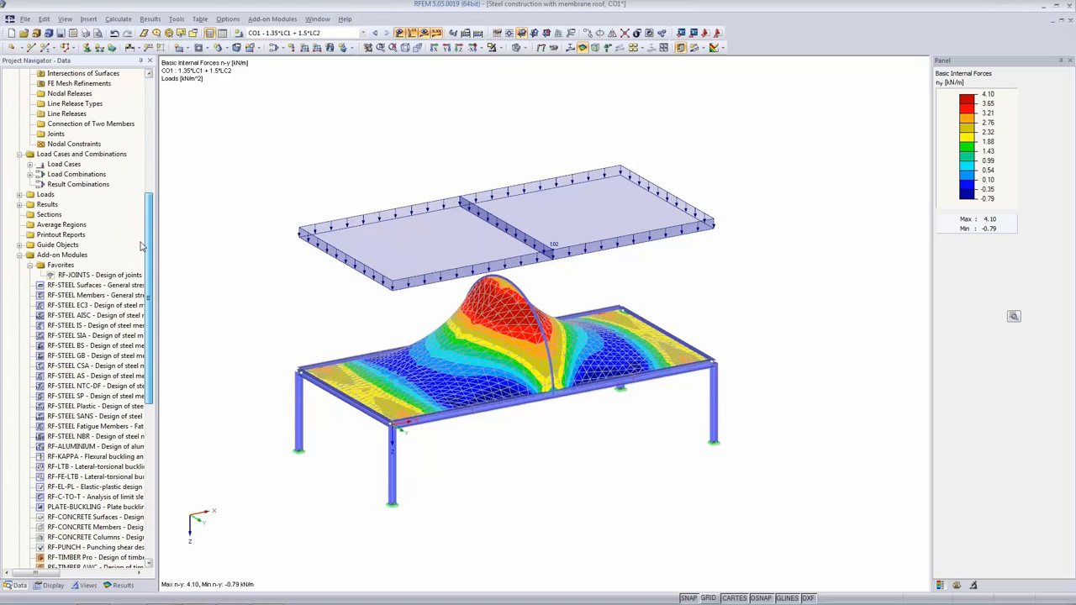
left_click(64, 284)
scroll(64, 453, "down", 5)
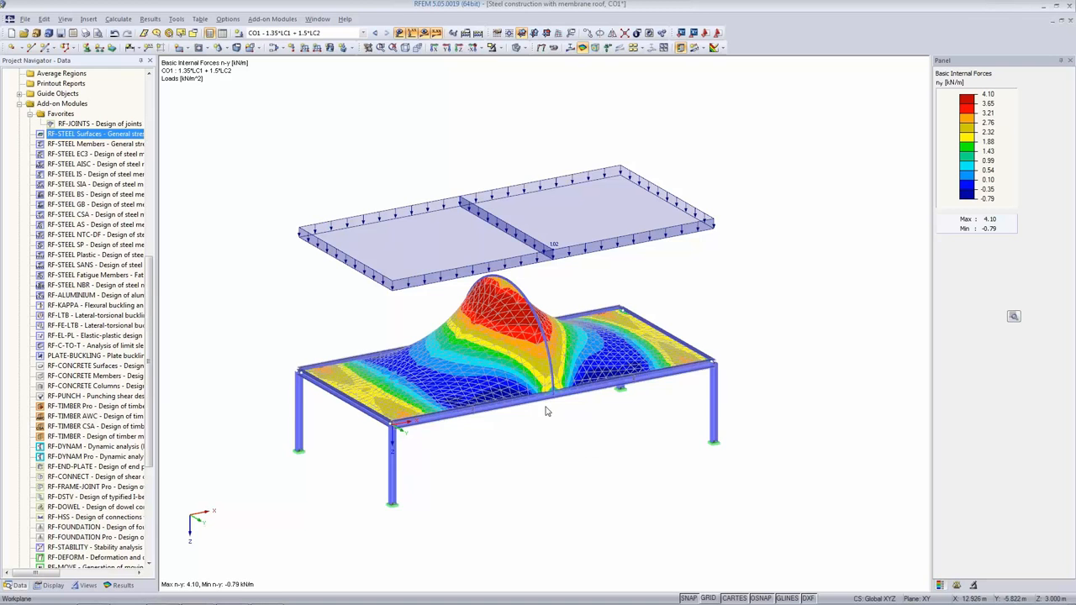
Hide the loads and print the n-y result graphic to a new printout report described as Input data and reduced results, then close the report
scroll(580, 440, "up", 2)
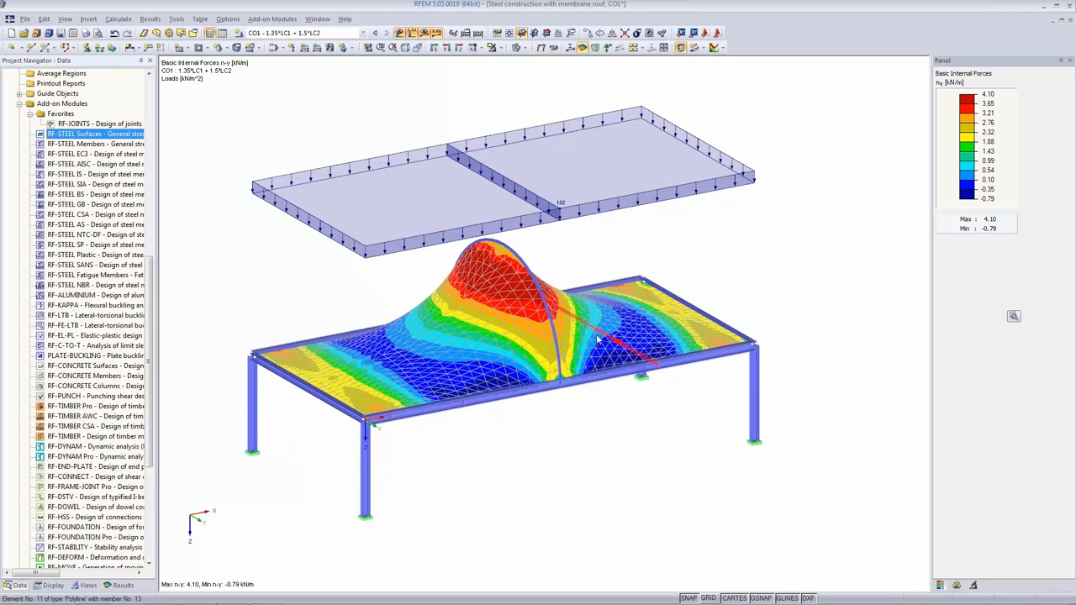
left_click(398, 34)
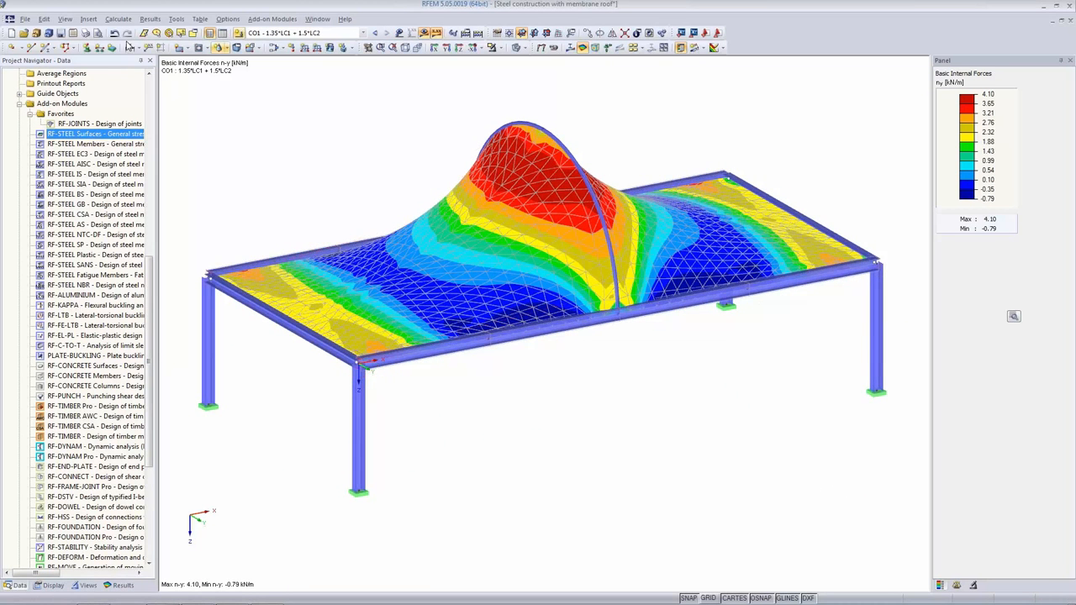
left_click(84, 33)
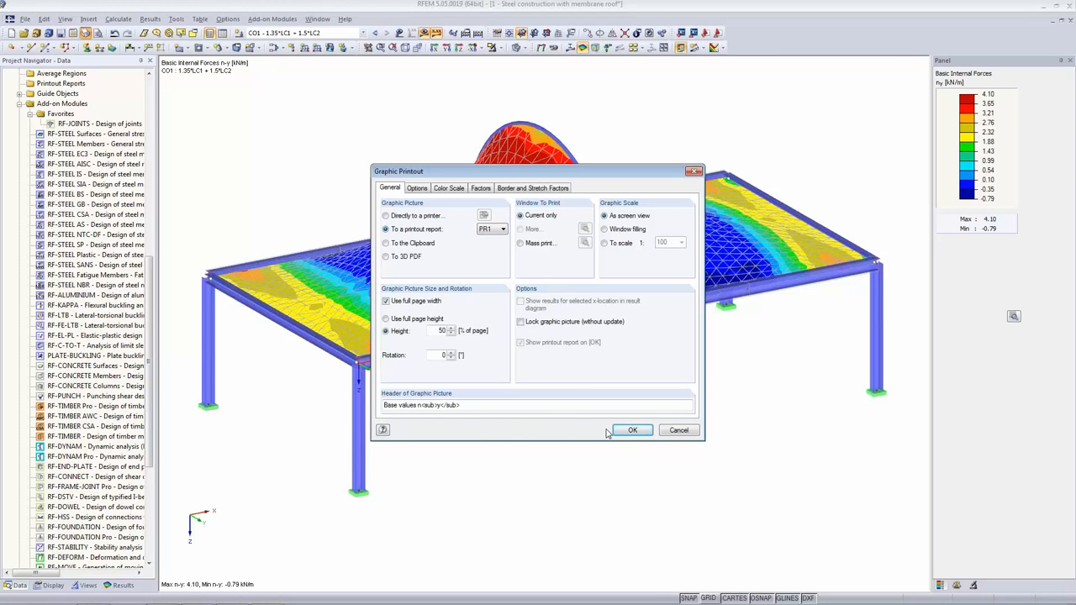
left_click(632, 431)
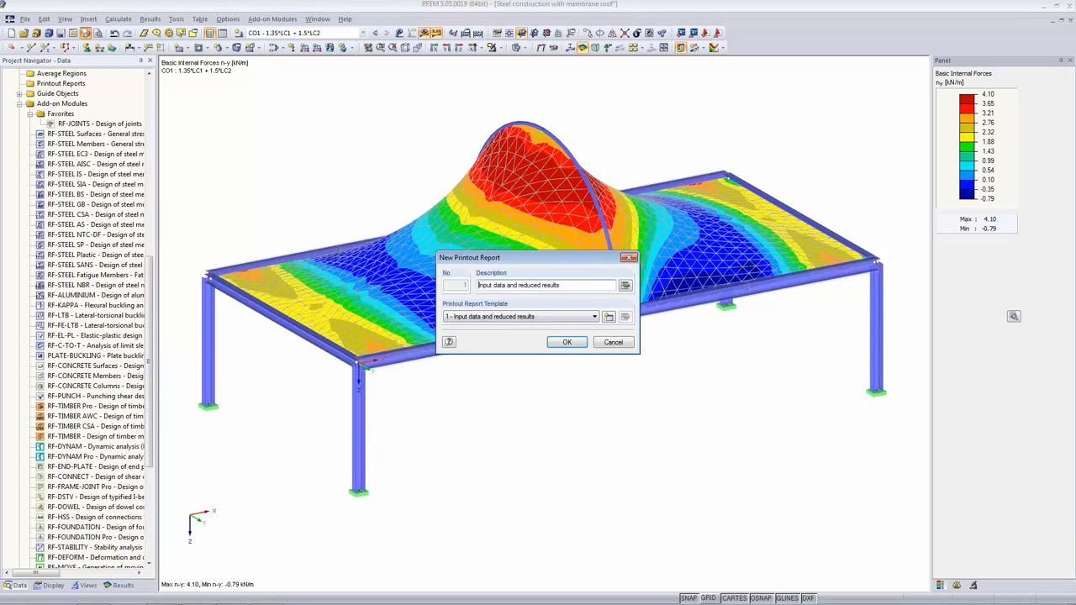
left_click(566, 342)
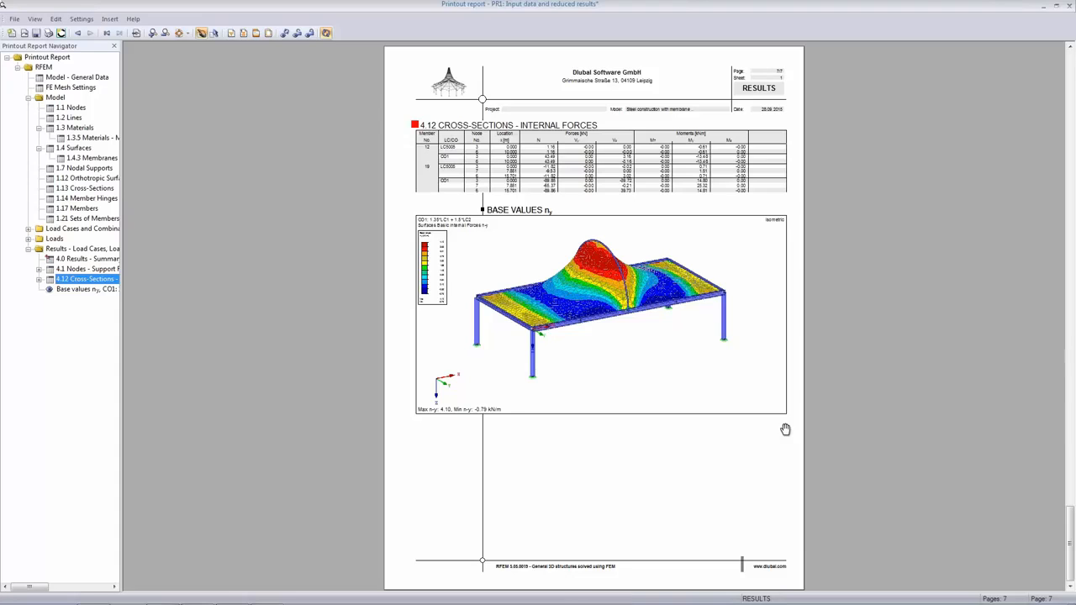
left_click(1070, 8)
left_click(531, 321)
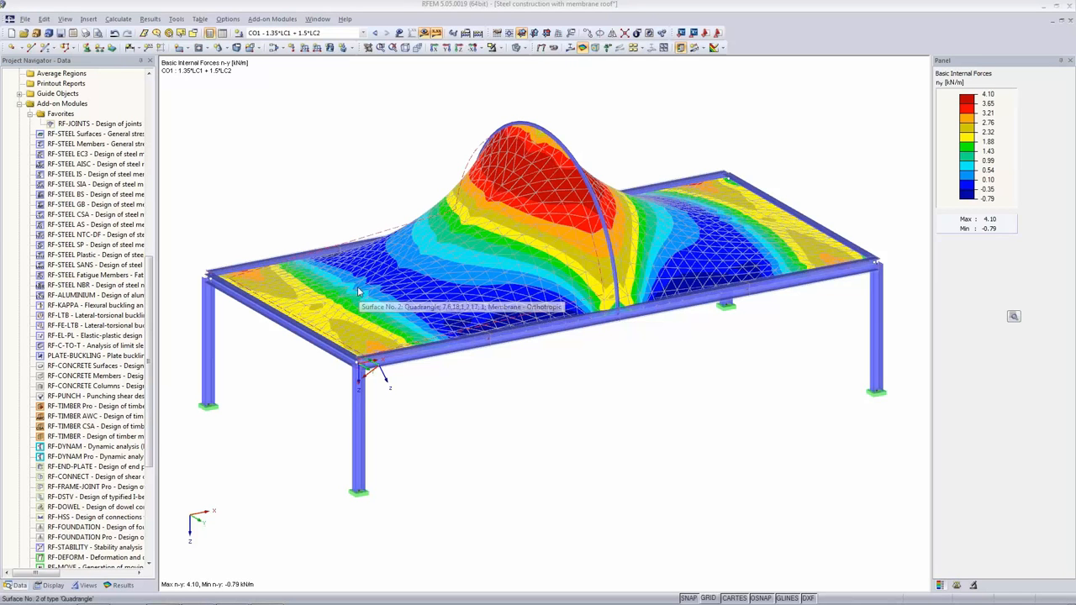
Set up an export of the model in ASCII DXF format with the FE mesh included
left_click(24, 19)
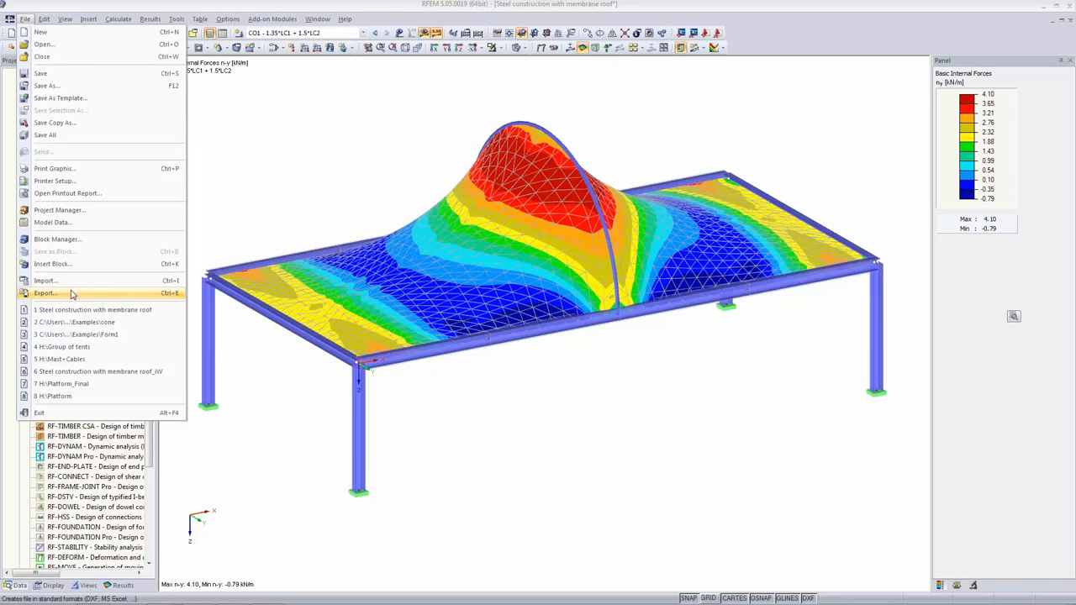
left_click(45, 292)
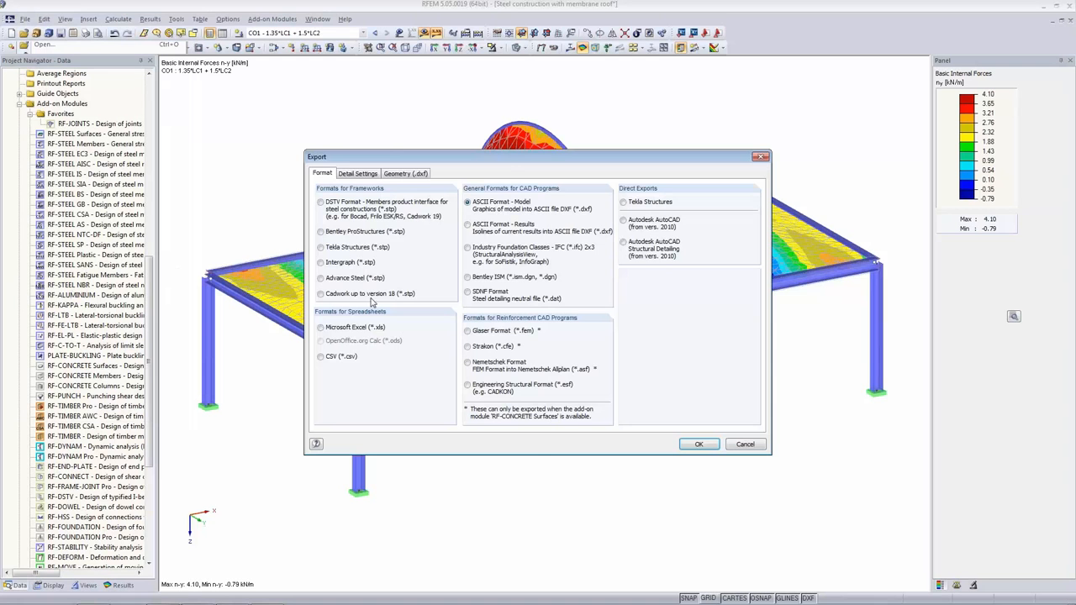
left_click(473, 217)
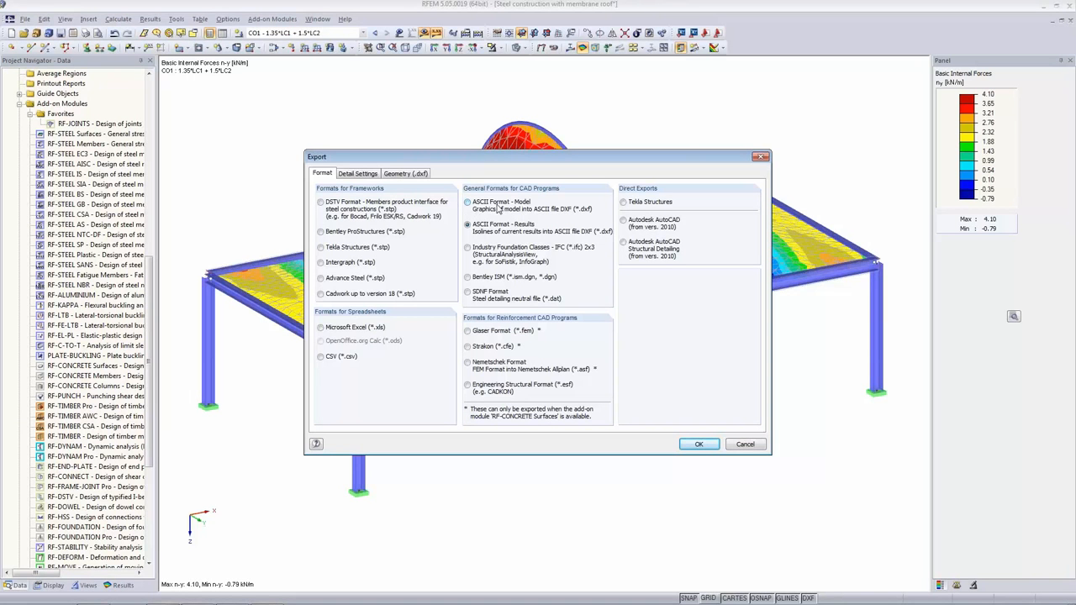
left_click(469, 210)
left_click(346, 174)
left_click(403, 174)
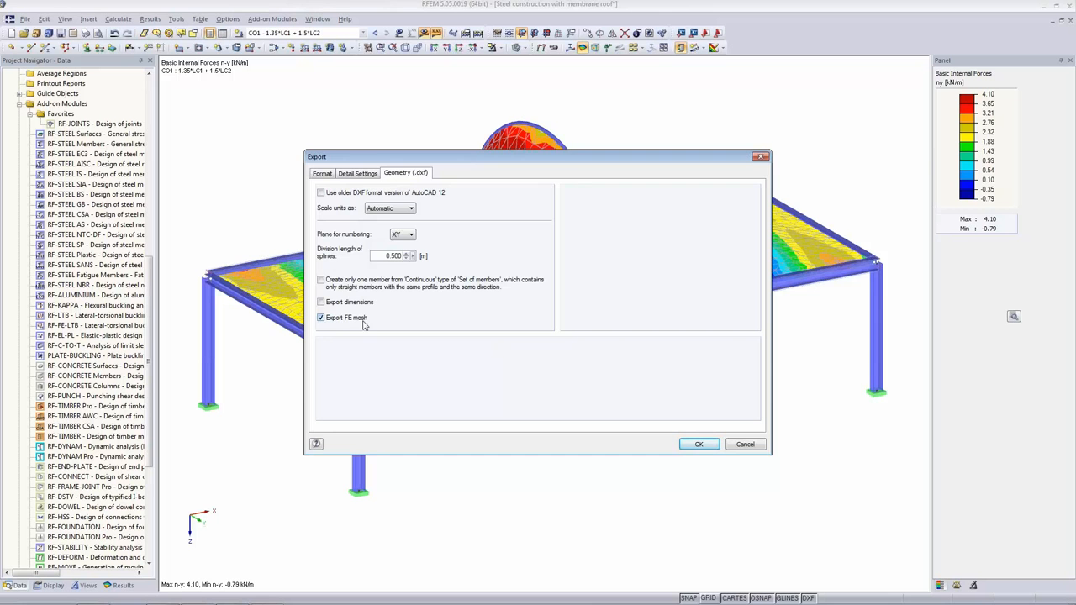
left_click(706, 447)
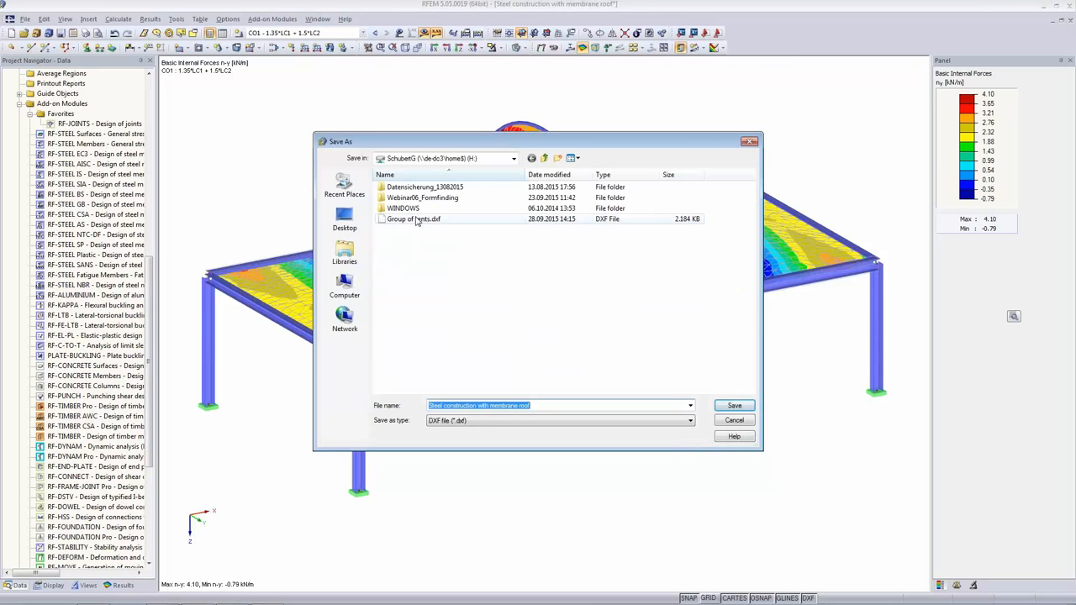
Save the exported DXF file as Steel construction Mesh
left_click_drag(547, 406, 478, 402)
type("Mes")
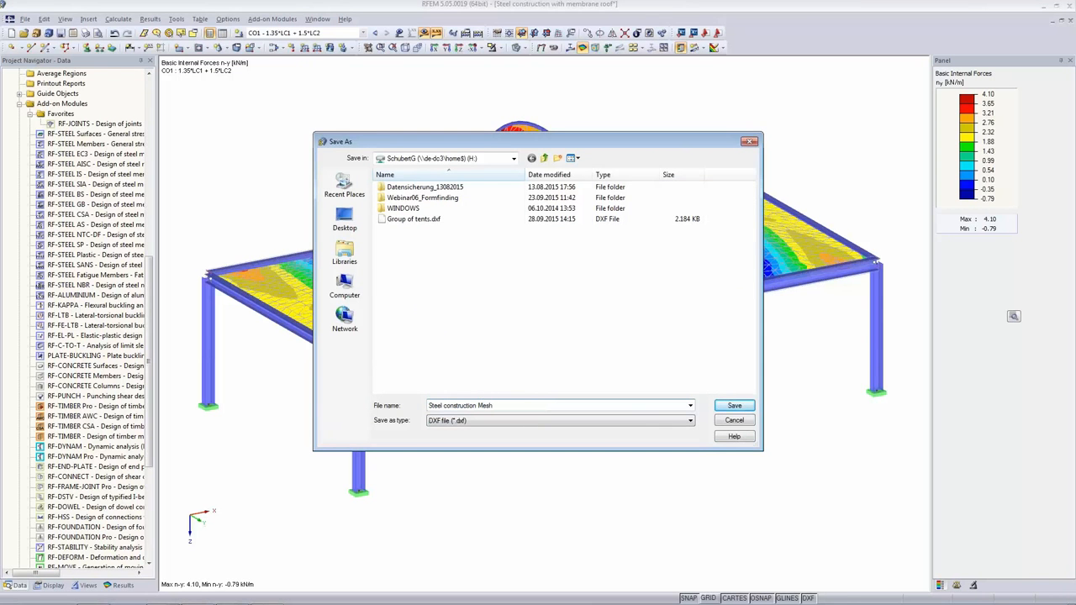
left_click(733, 406)
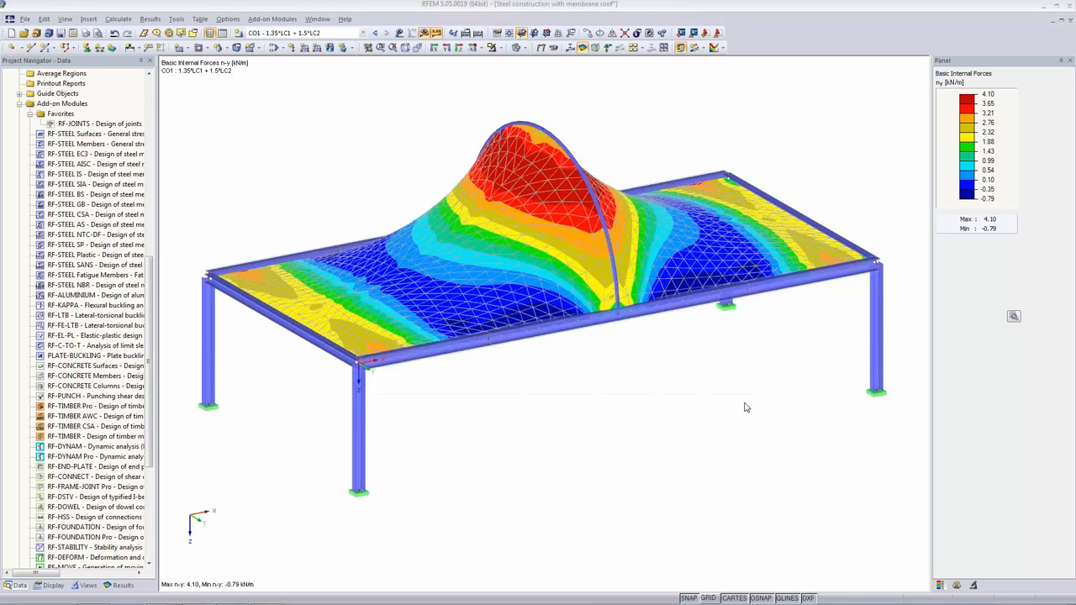
left_click(538, 321)
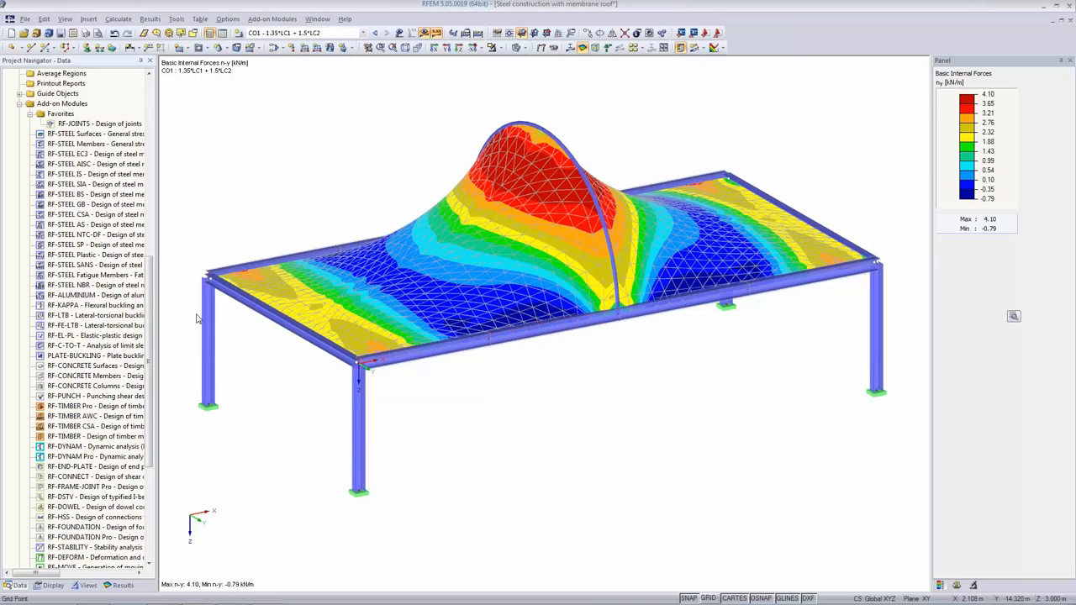
Set up a DXF Format - Model import, checking the detail and ASCII DXF settings and accepting them
left_click(26, 18)
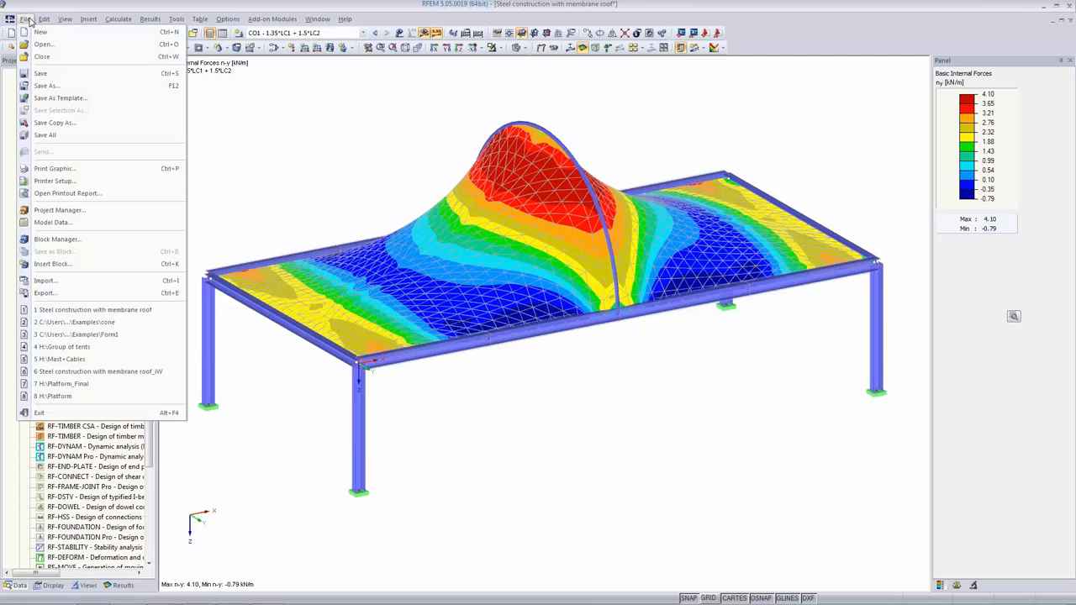
left_click(39, 283)
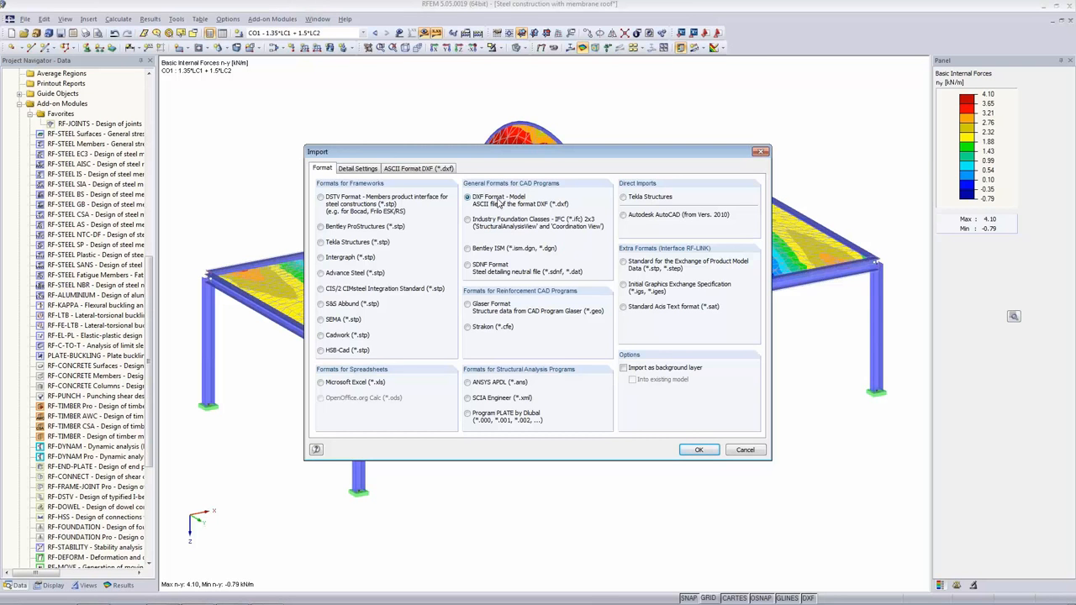
left_click(395, 169)
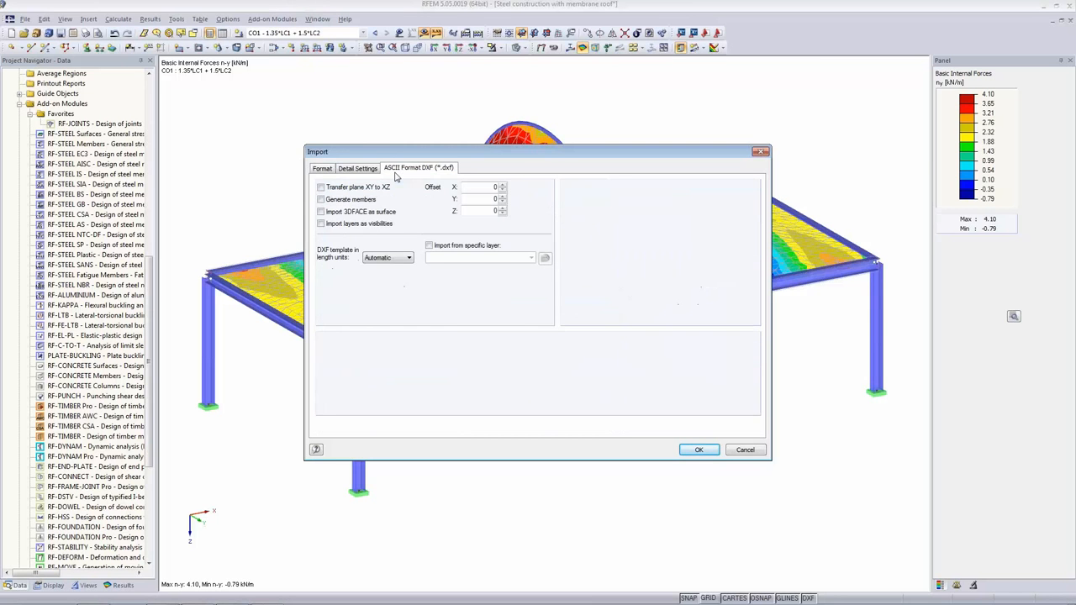
left_click(371, 171)
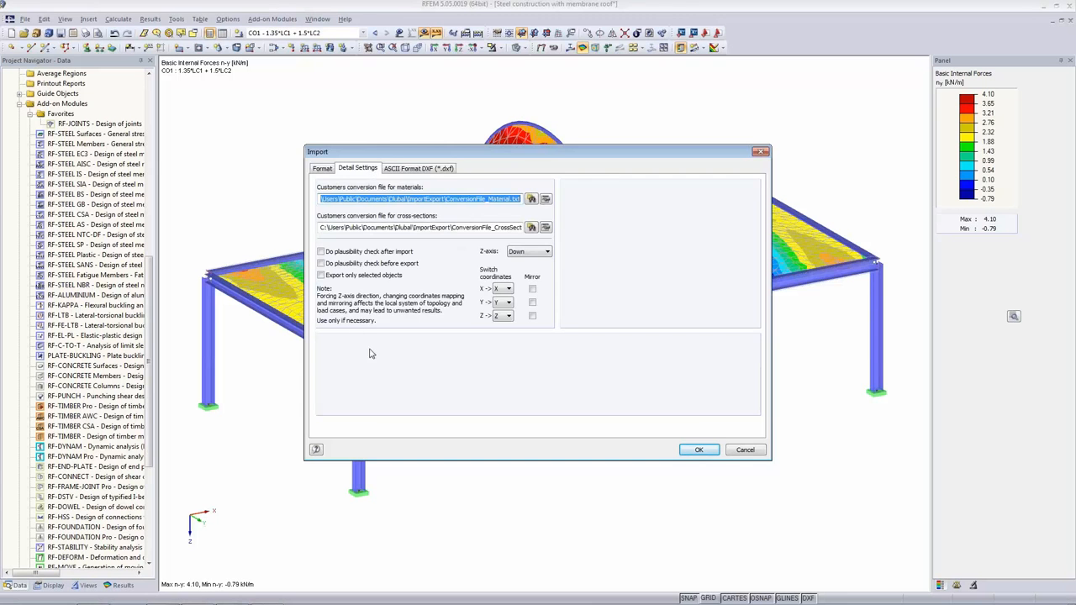
left_click(432, 171)
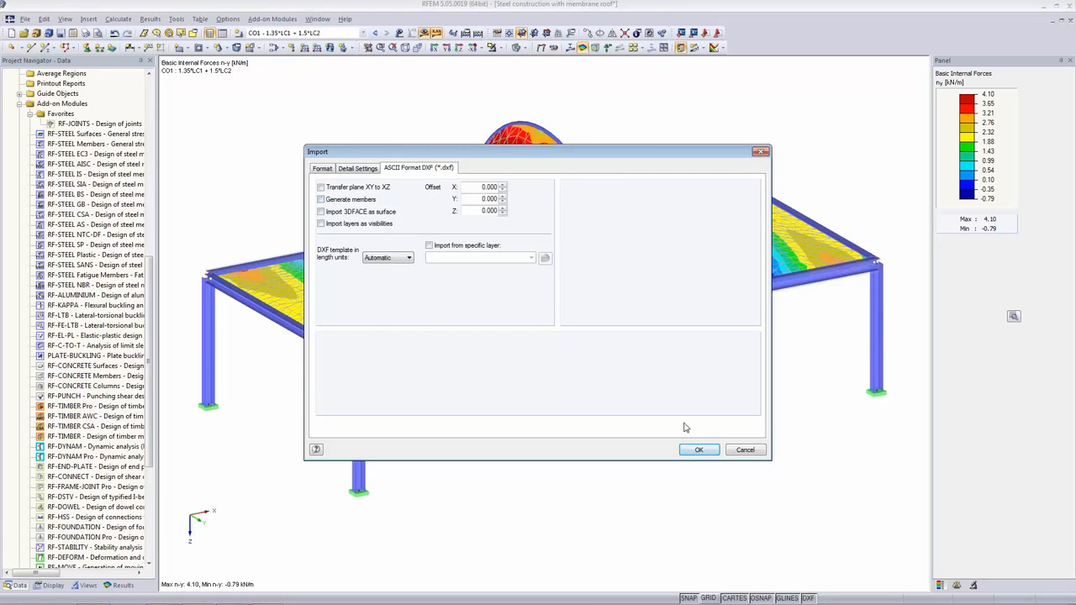
left_click(694, 450)
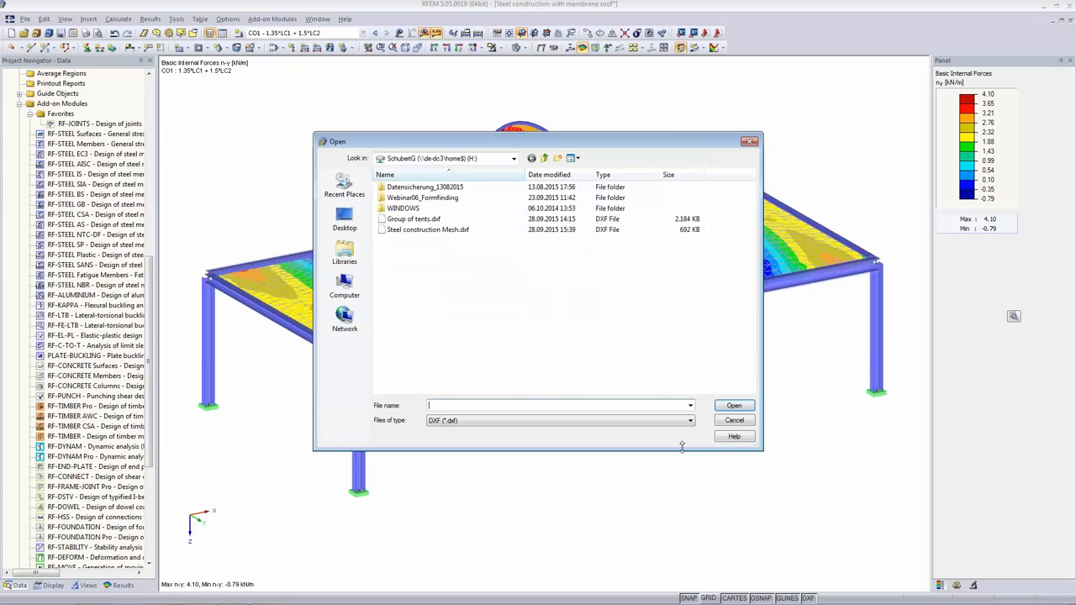
Import Steel construction Mesh.dxf as a new model in the Dlubal Examples project
left_click(414, 230)
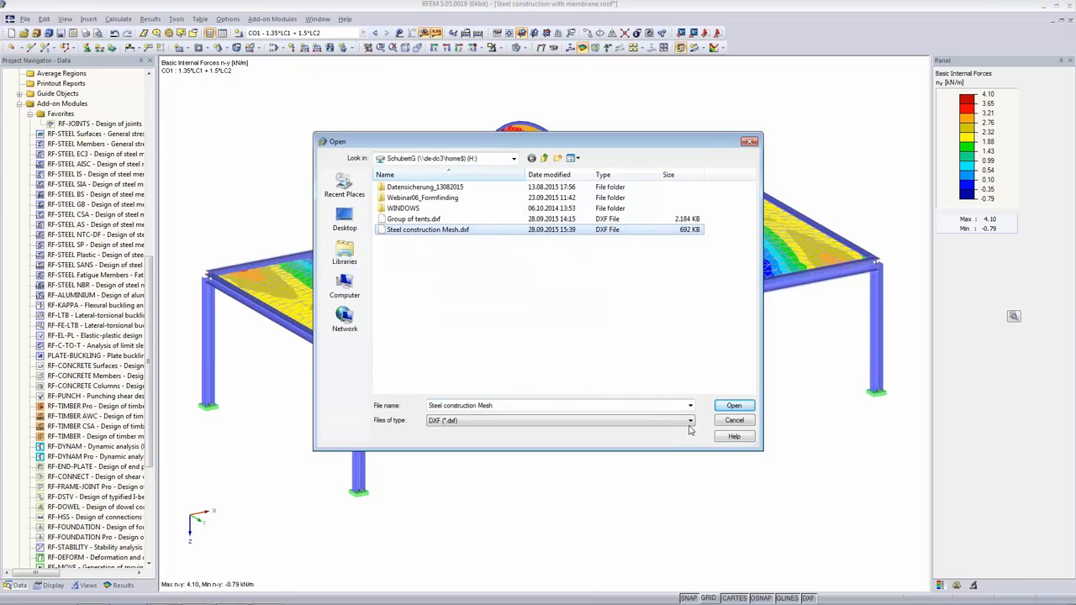
left_click(723, 408)
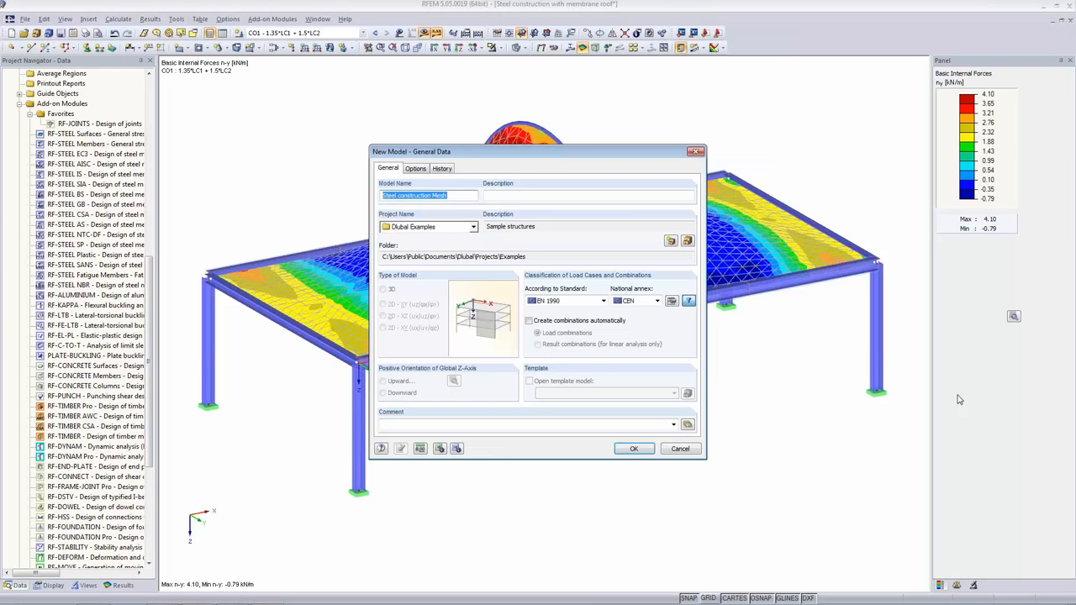
left_click(455, 195)
left_click(633, 450)
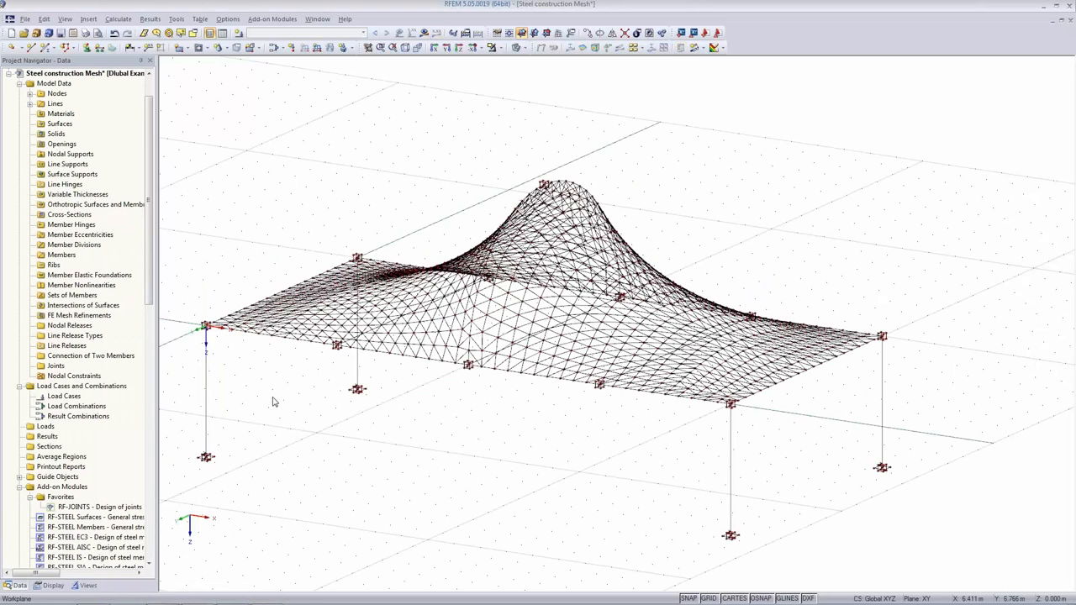
middle_click_drag(319, 520, 369, 477)
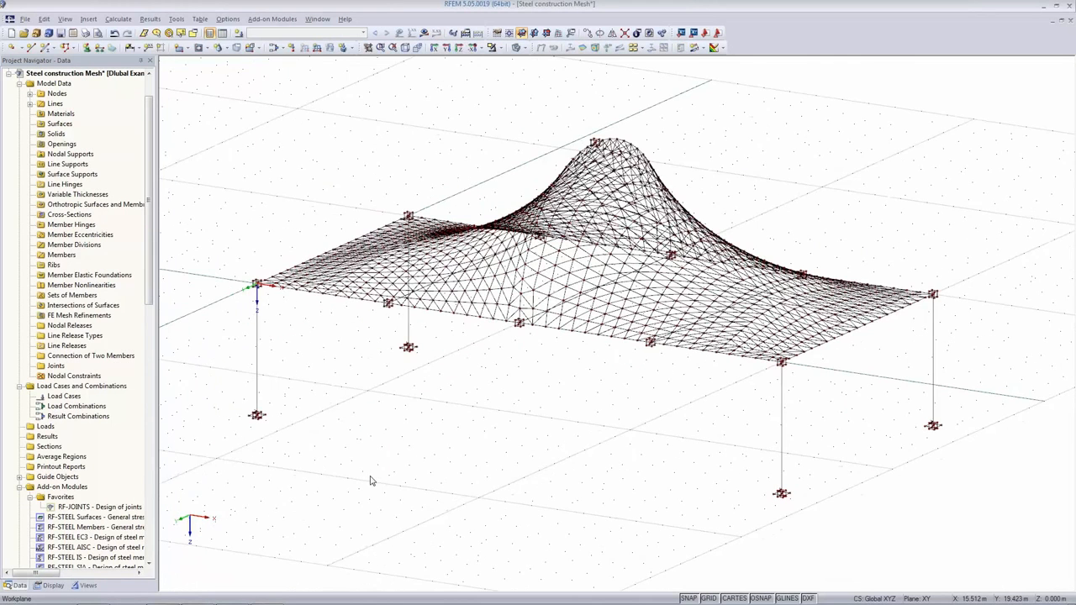
Open the Group of tents model
scroll(557, 283, "up", 1)
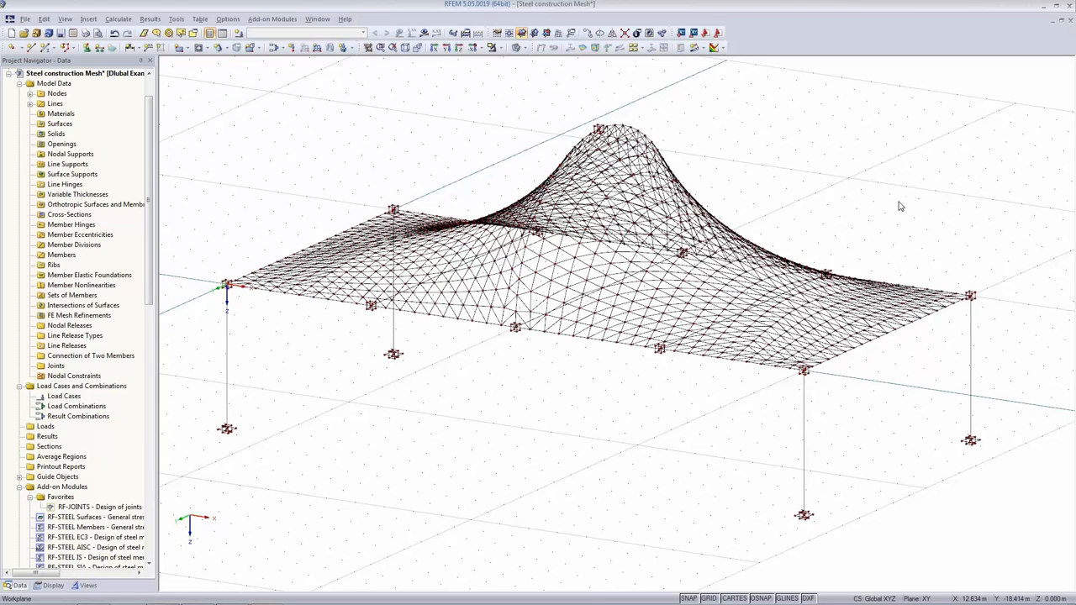
left_click(24, 34)
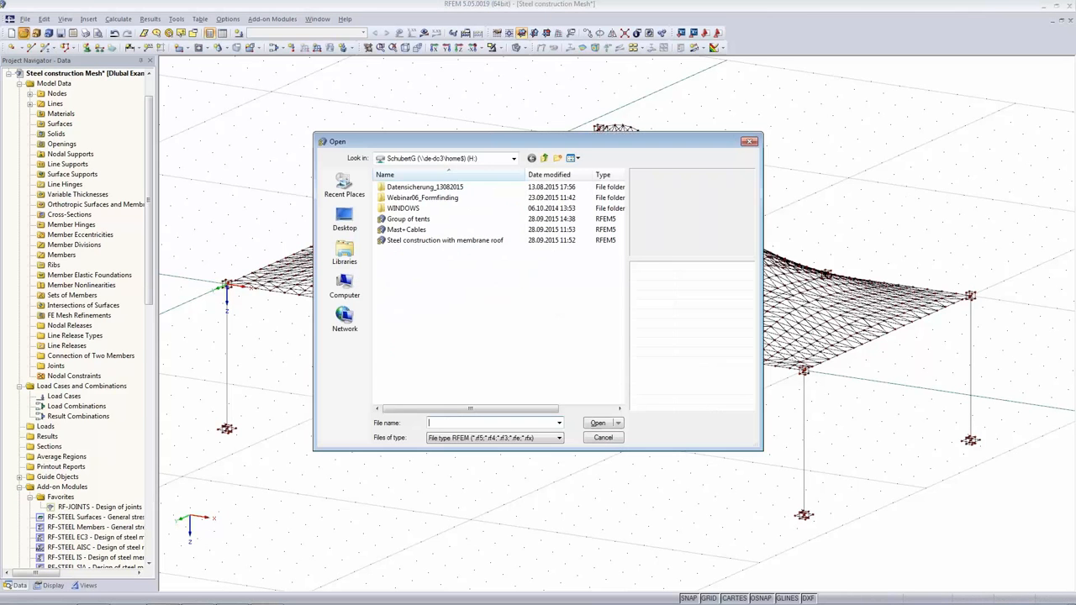
left_click(411, 219)
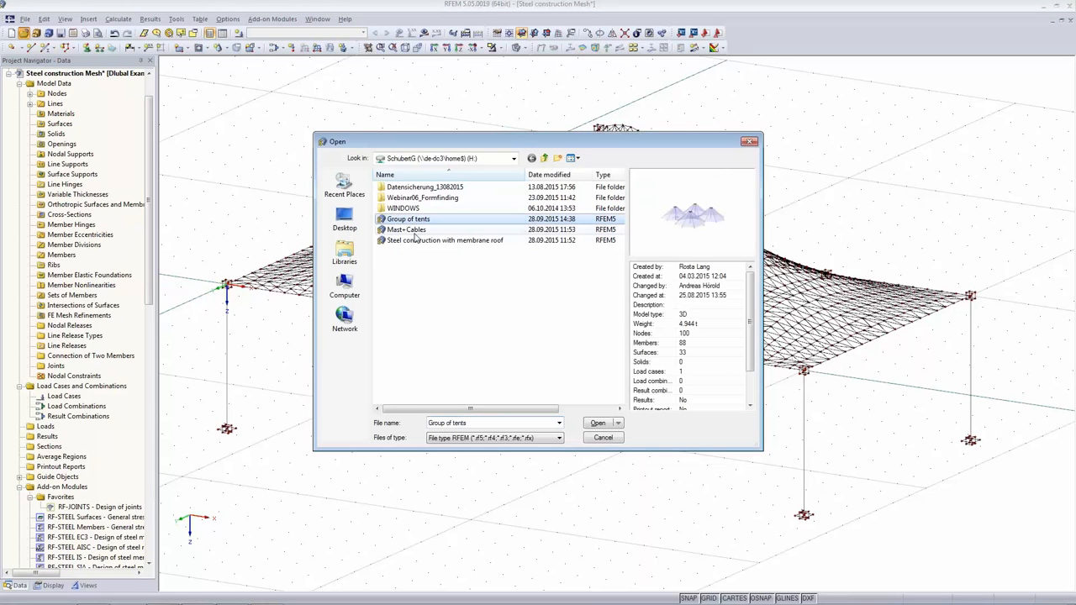
left_click(597, 423)
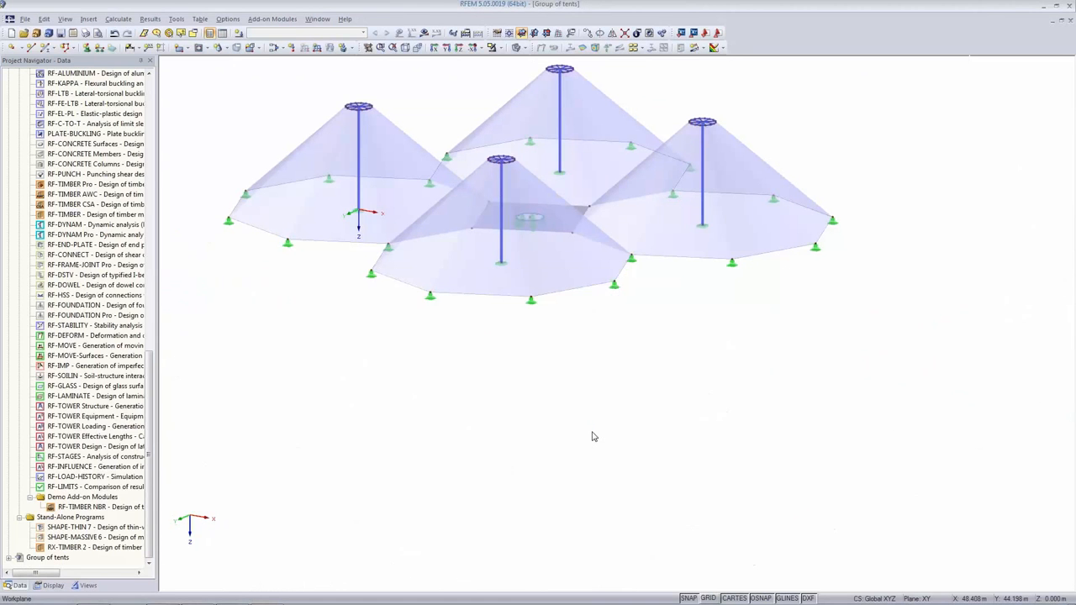
middle_click_drag(451, 93, 514, 230)
scroll(539, 321, "up", 4)
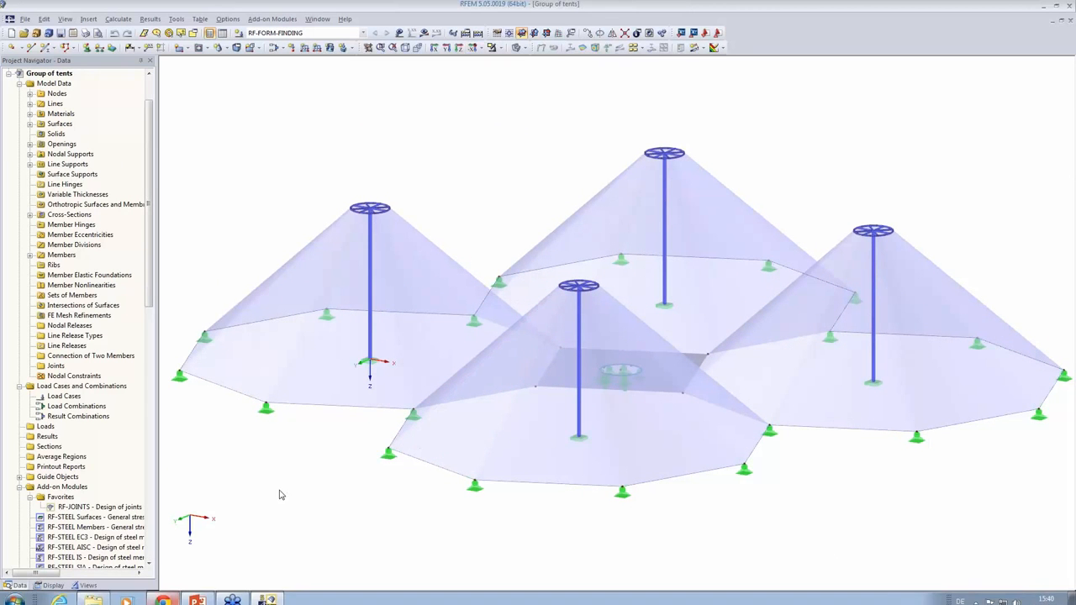
middle_click_drag(277, 499, 269, 436)
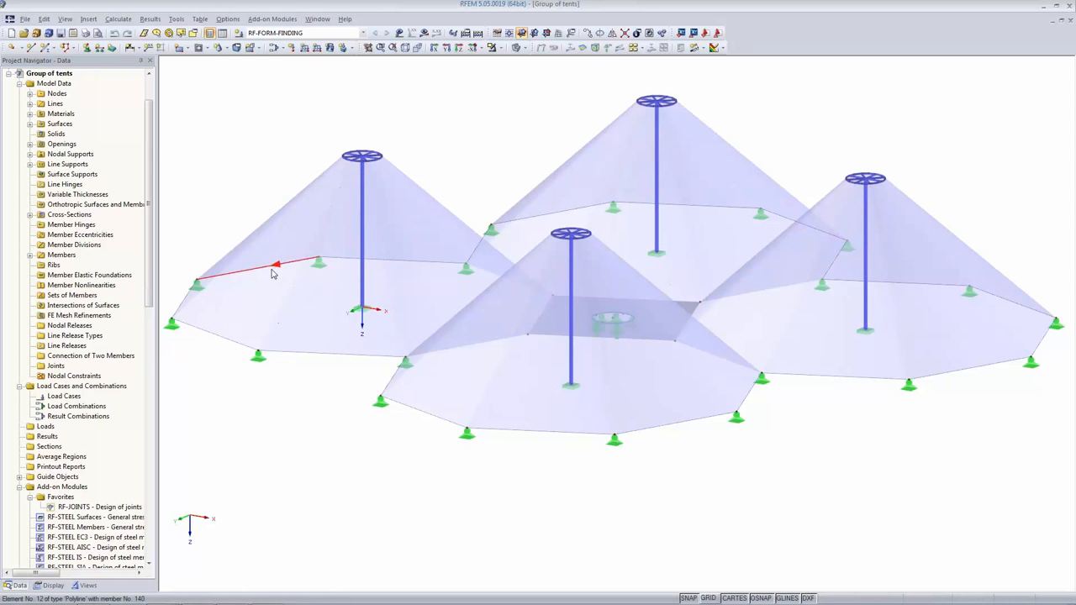
Check the form-finding prestress settings of a tent membrane surface and the nodal support at that tent's mast base
scroll(271, 299, "down", 2)
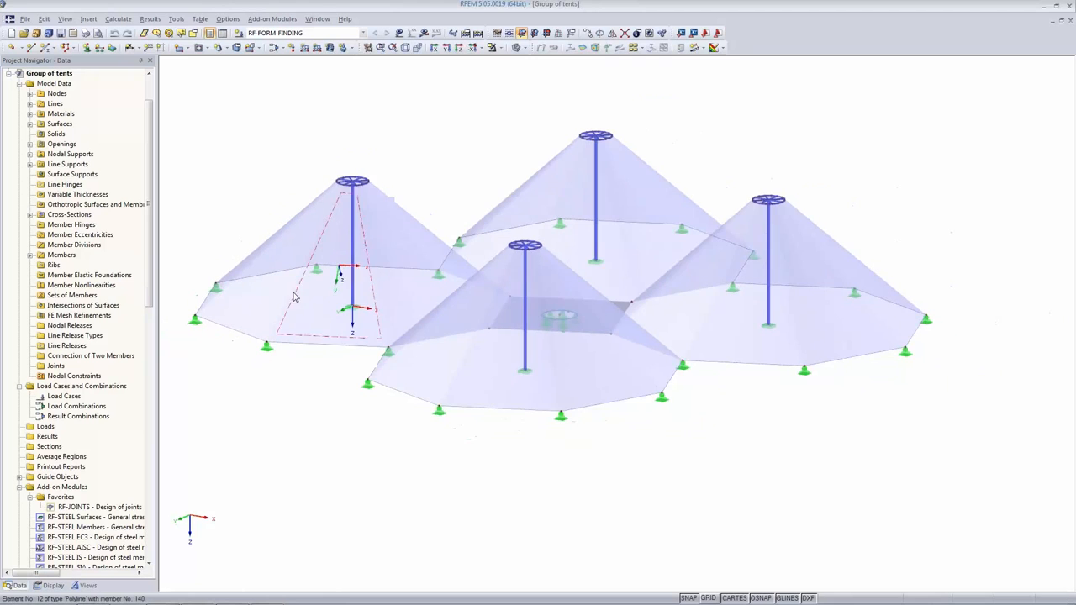
left_click(251, 302)
double_click(251, 302)
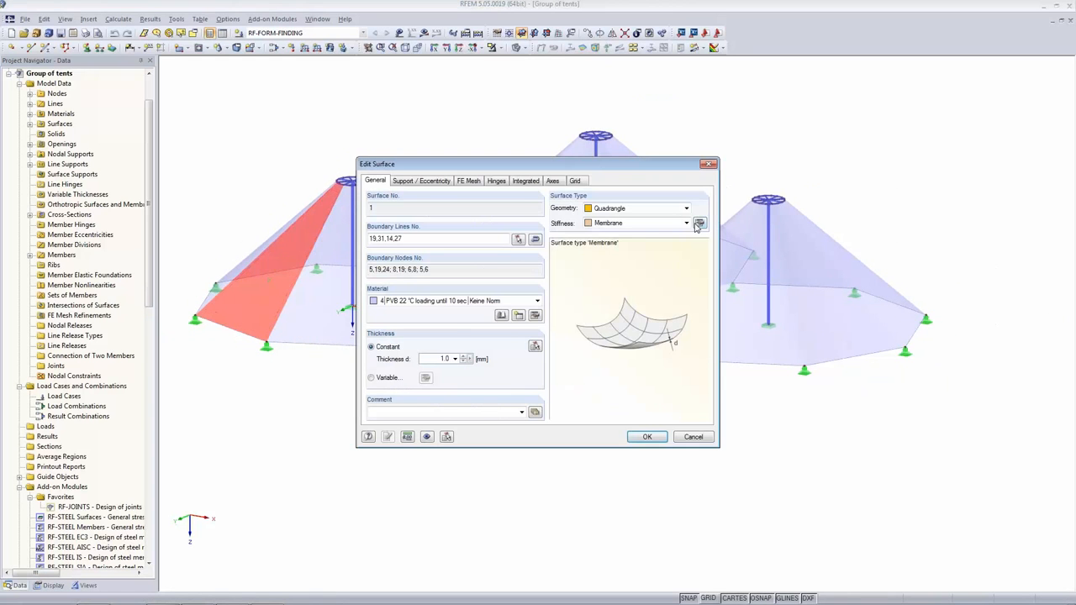
left_click(699, 223)
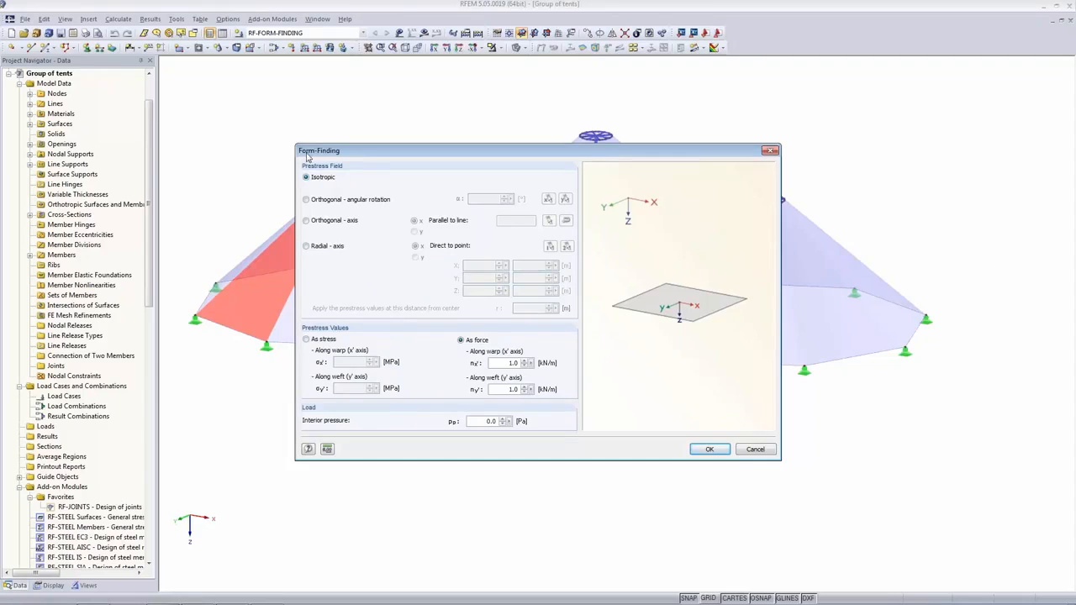
left_click(710, 449)
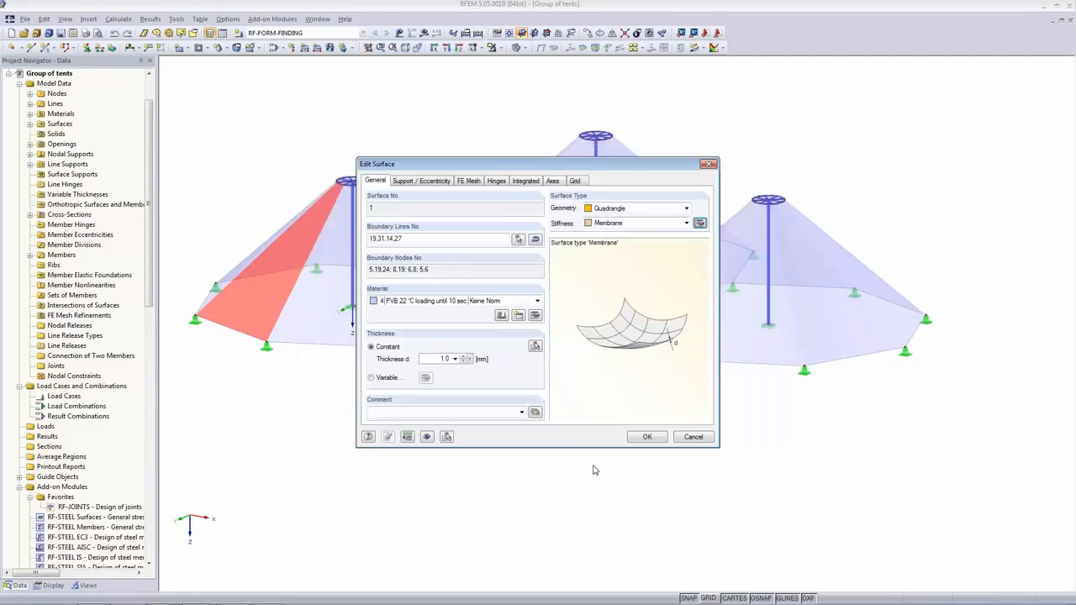
left_click(647, 437)
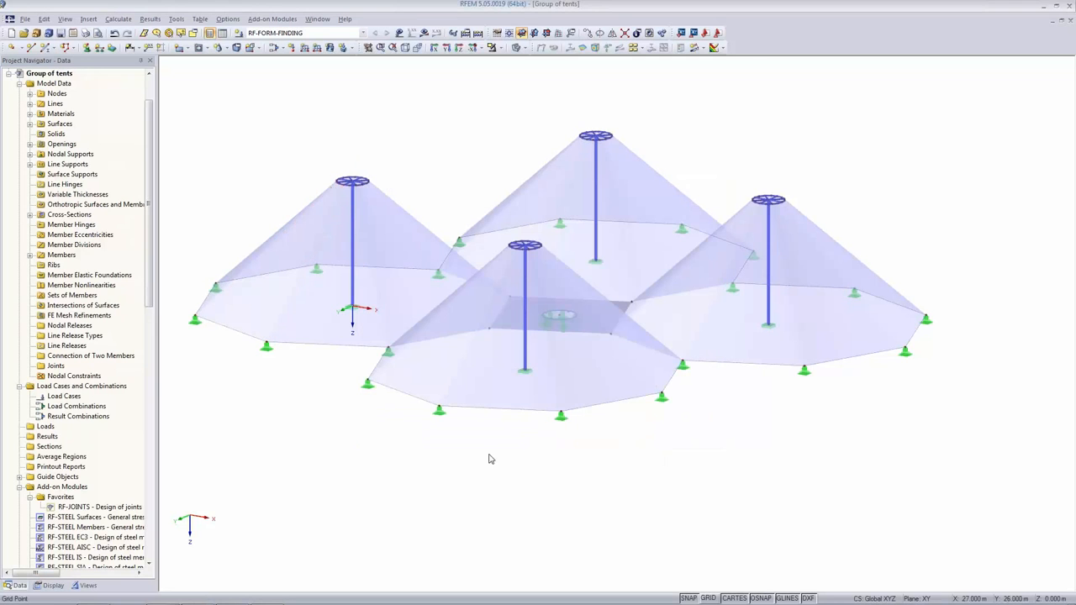
double_click(350, 311)
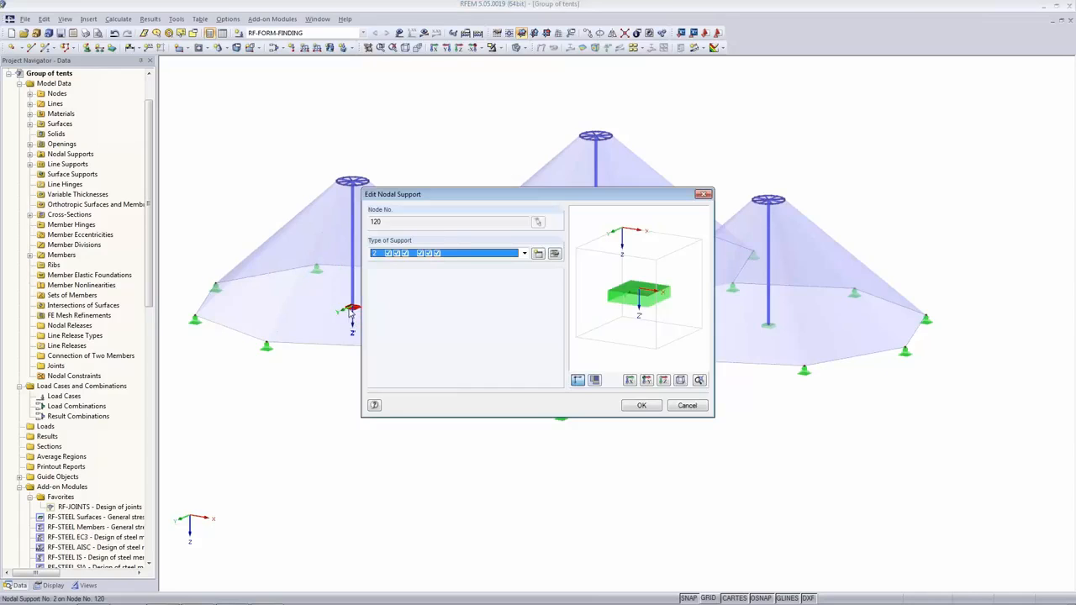
left_click(687, 406)
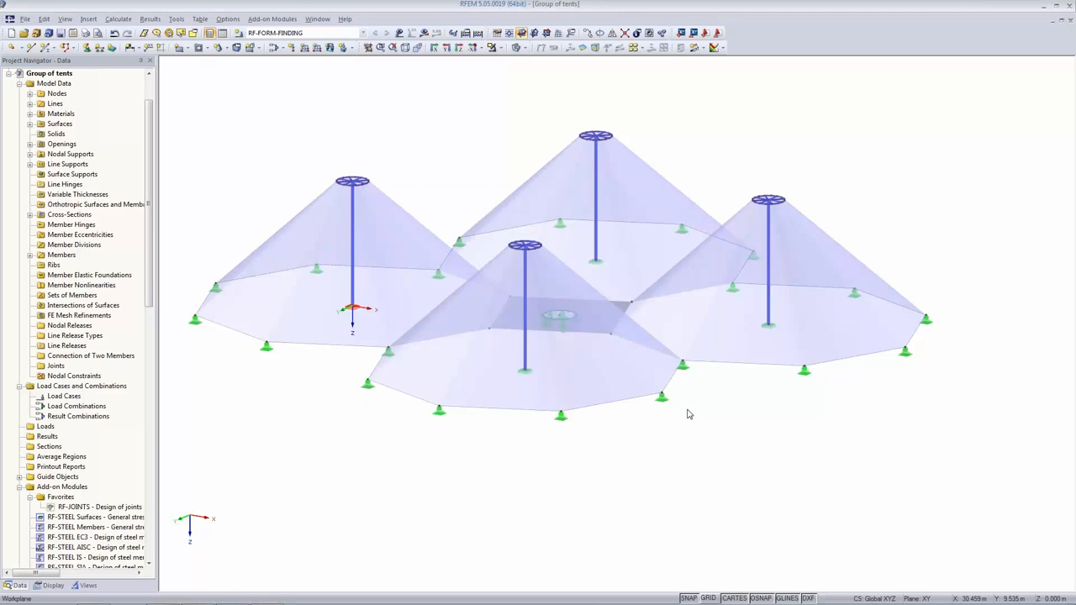
Review the form-finding calculation parameters, including the calculation method and the iterations for loading prestress
left_click(465, 34)
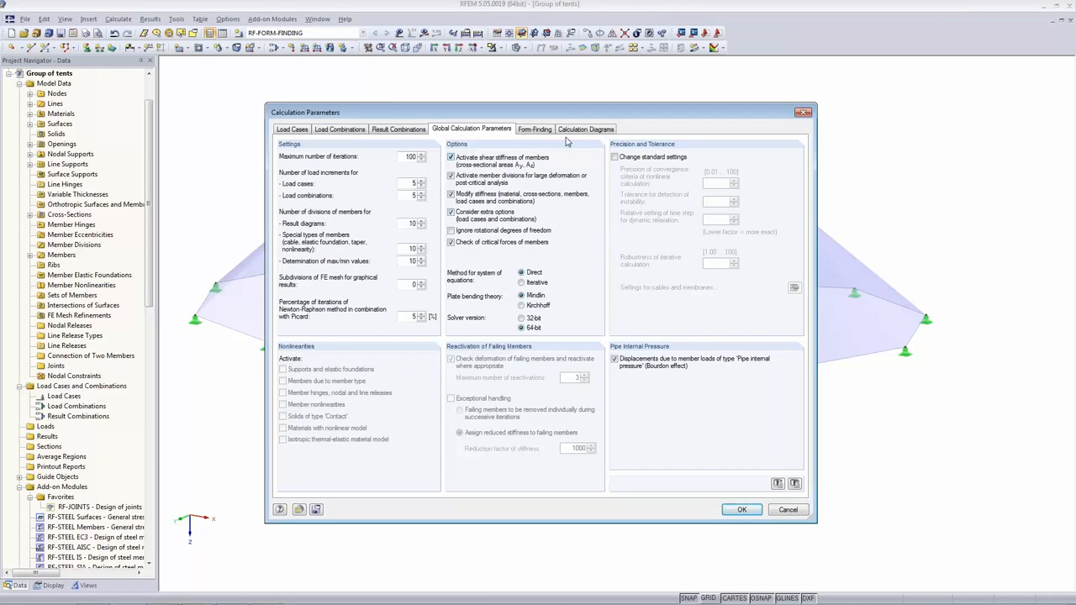
left_click(535, 130)
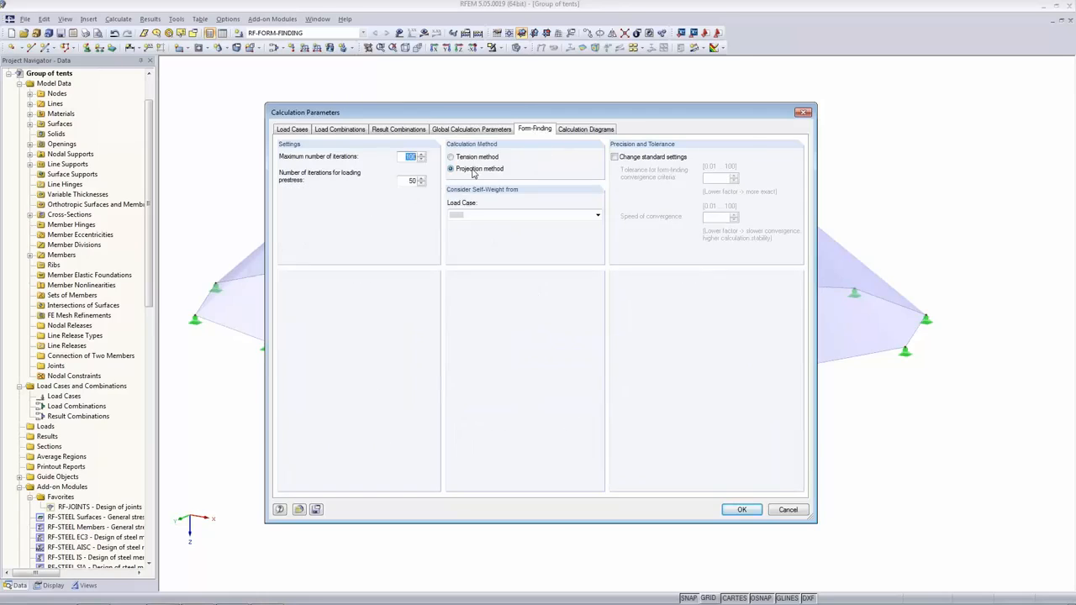
left_click(409, 181)
left_click(745, 509)
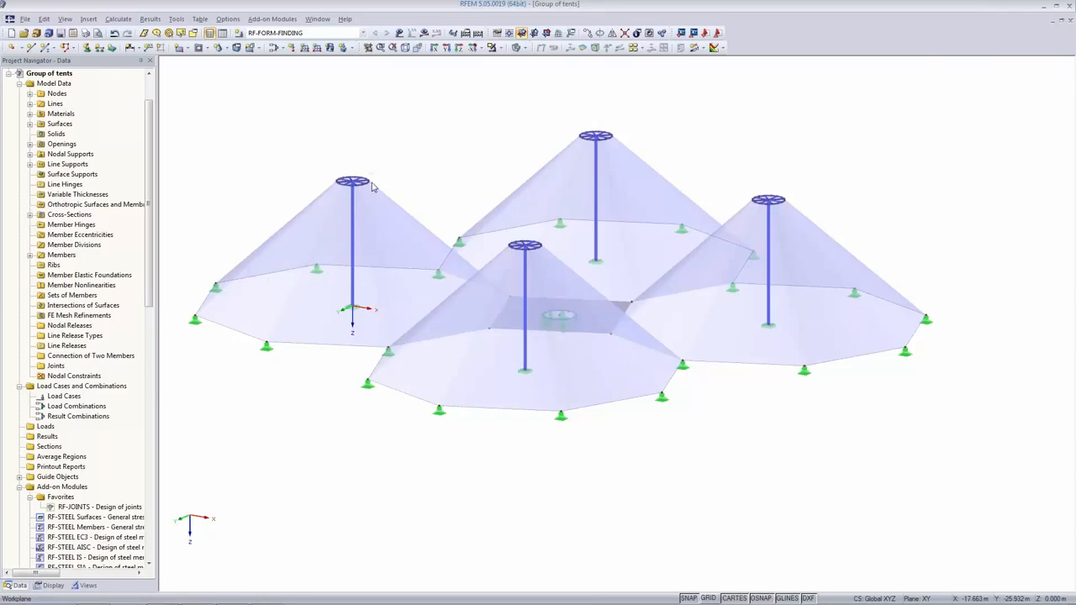
Run the RF-FORM-FINDING calculation for the group of tents
scroll(345, 187, "up", 2)
mouse_move(347, 192)
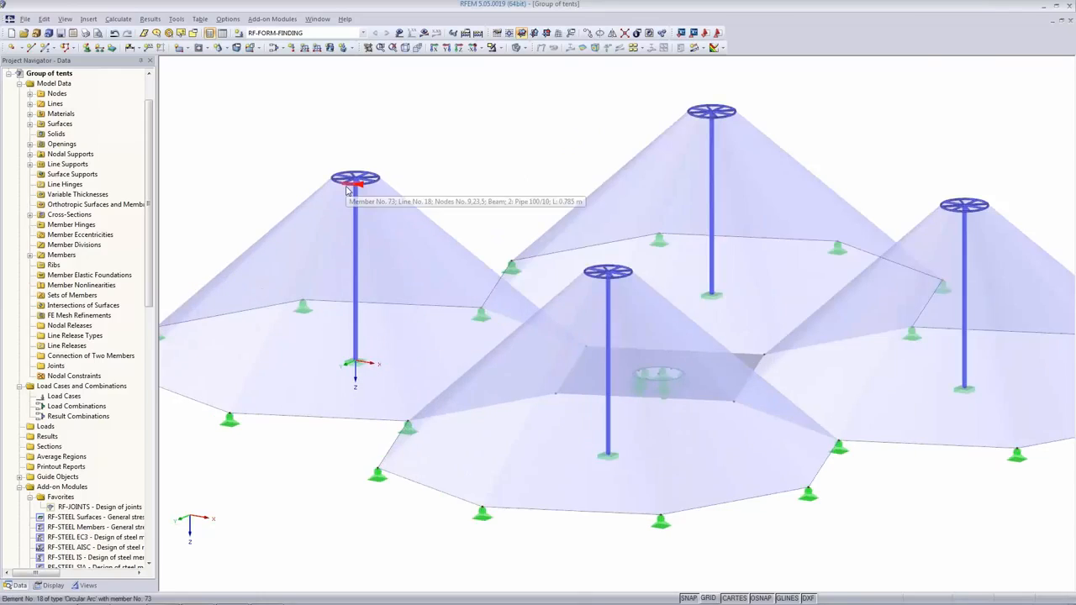
mouse_move(356, 212)
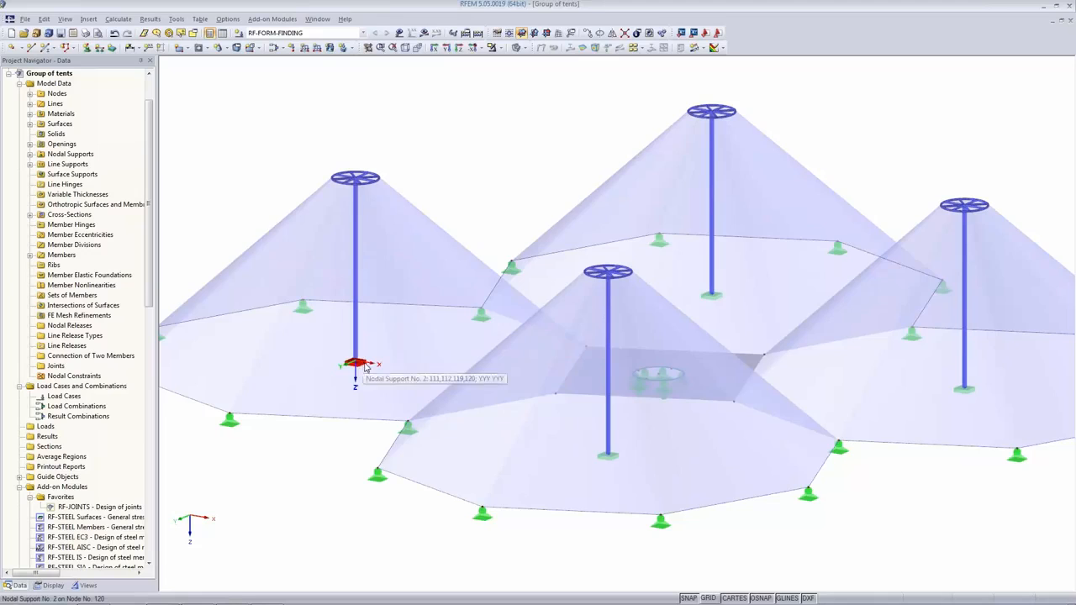
left_click(425, 33)
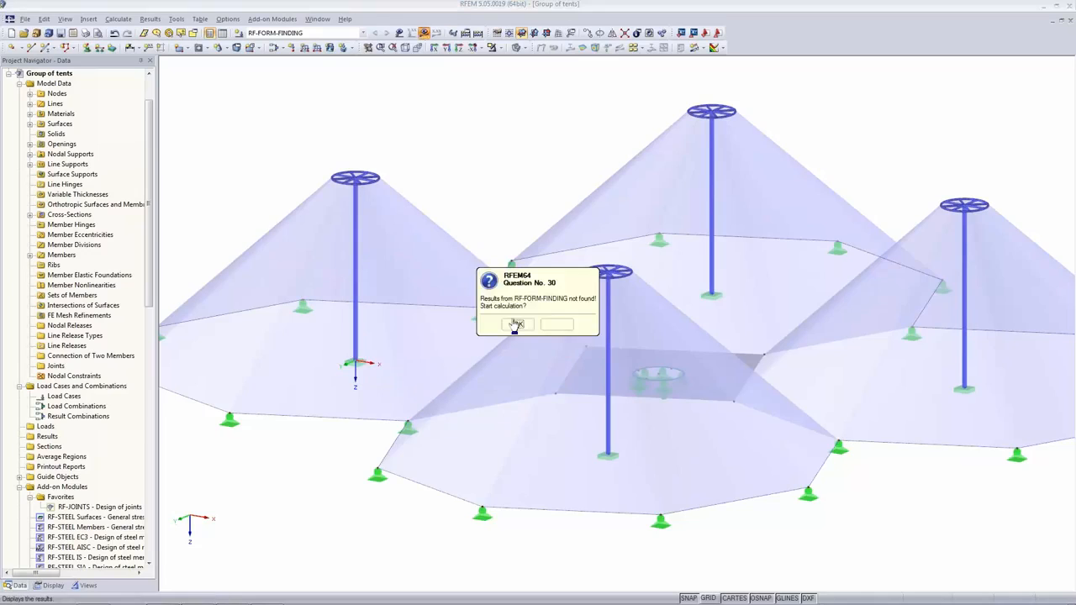
left_click(513, 325)
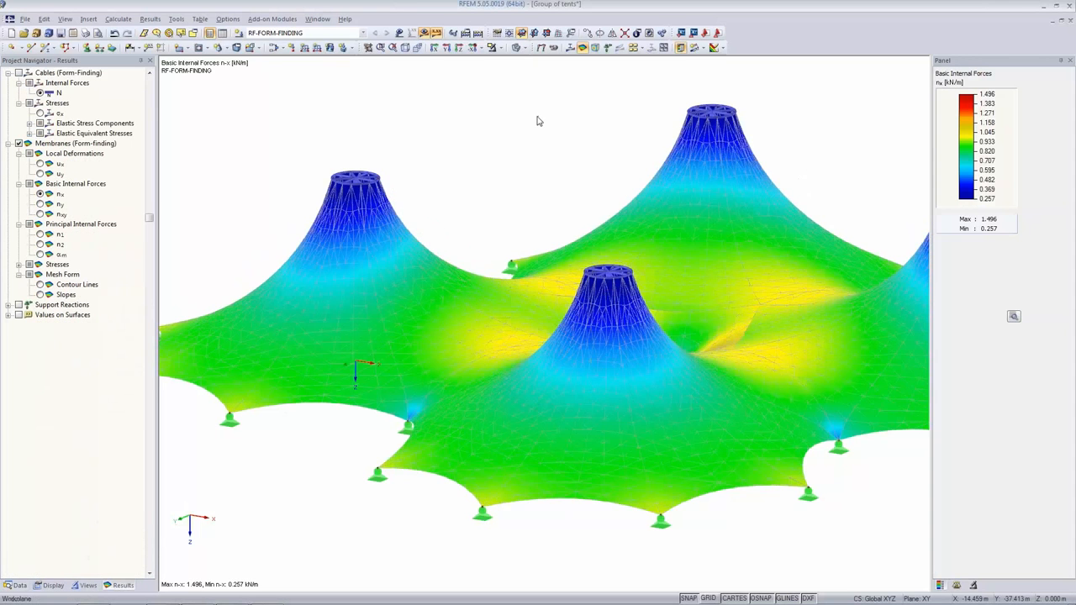
Examine the form-finding membrane forces n-x and n-y over the whole tent group from different angles
scroll(538, 126, "down", 1)
scroll(538, 126, "down", 2)
middle_click_drag(739, 425, 646, 479)
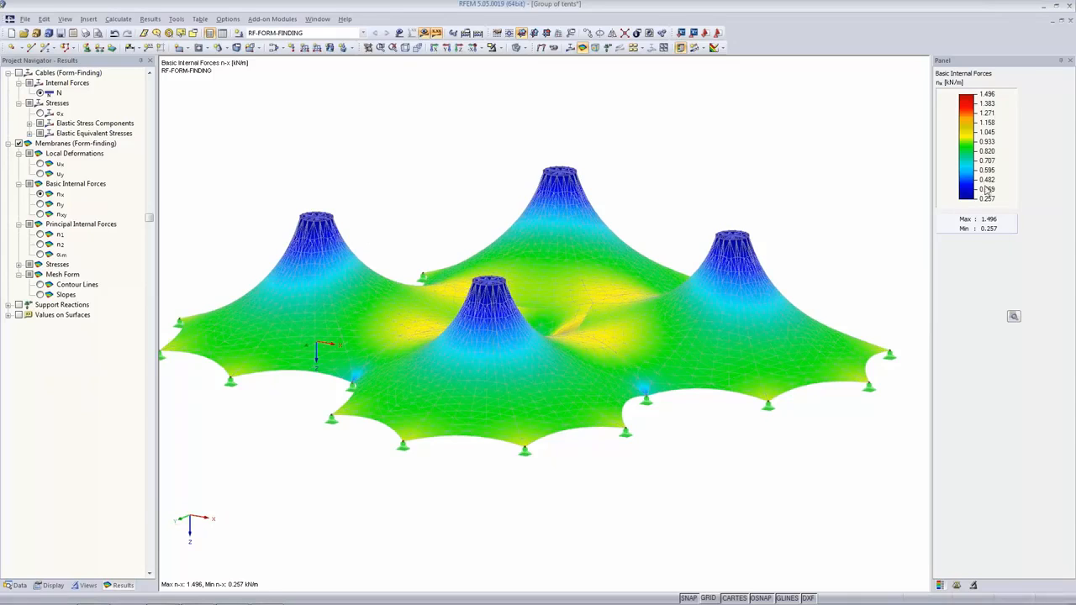
left_click(39, 204)
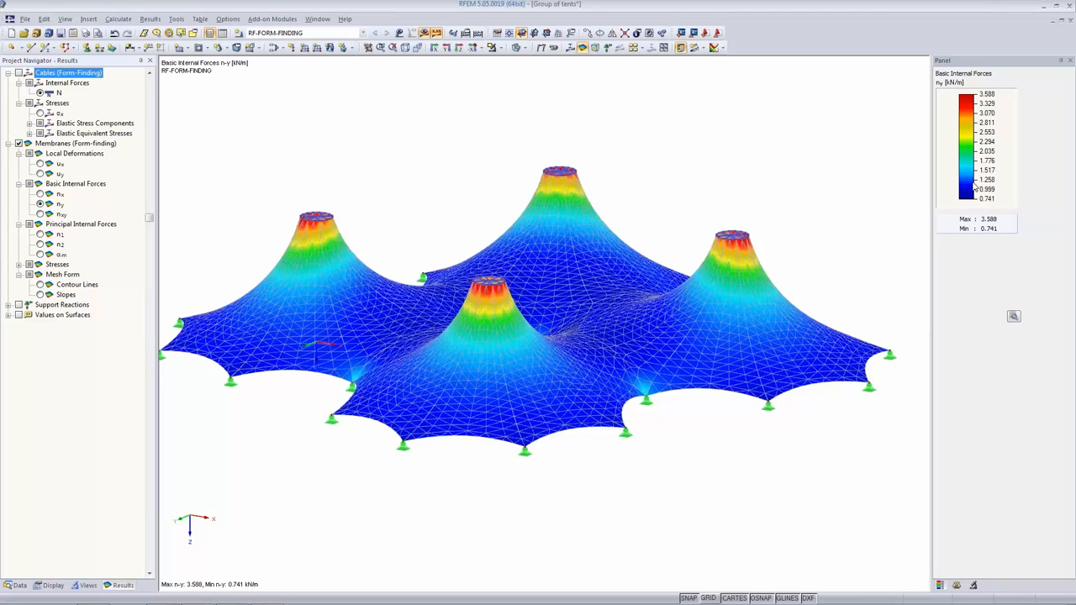
middle_click_drag(524, 533, 373, 545)
middle_click_drag(453, 128, 480, 116)
scroll(482, 130, "up", 1)
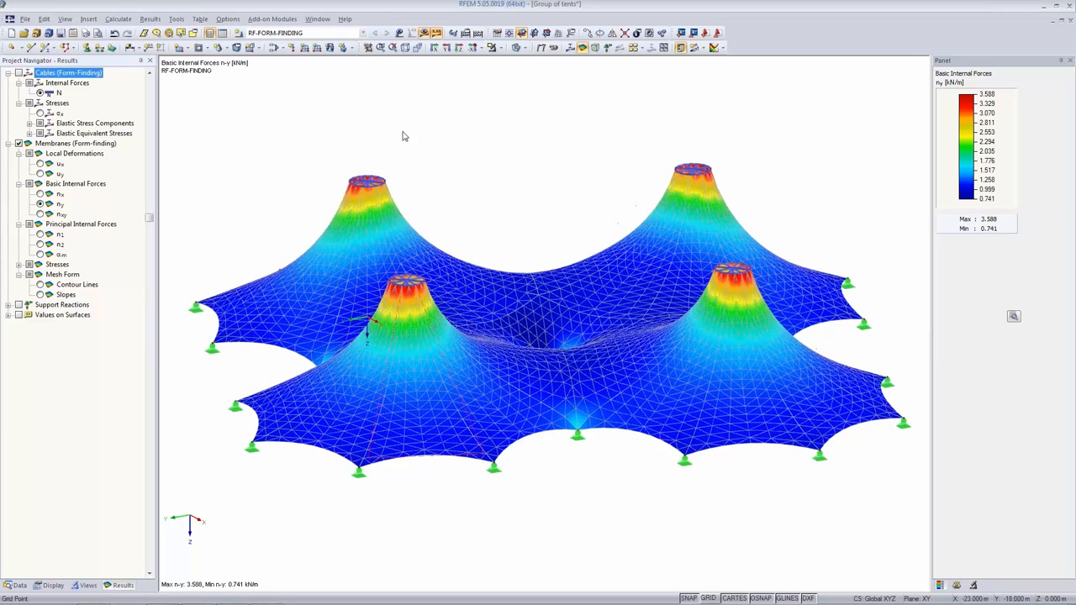
Create load case LC1 with the description Self-weight
left_click(274, 48)
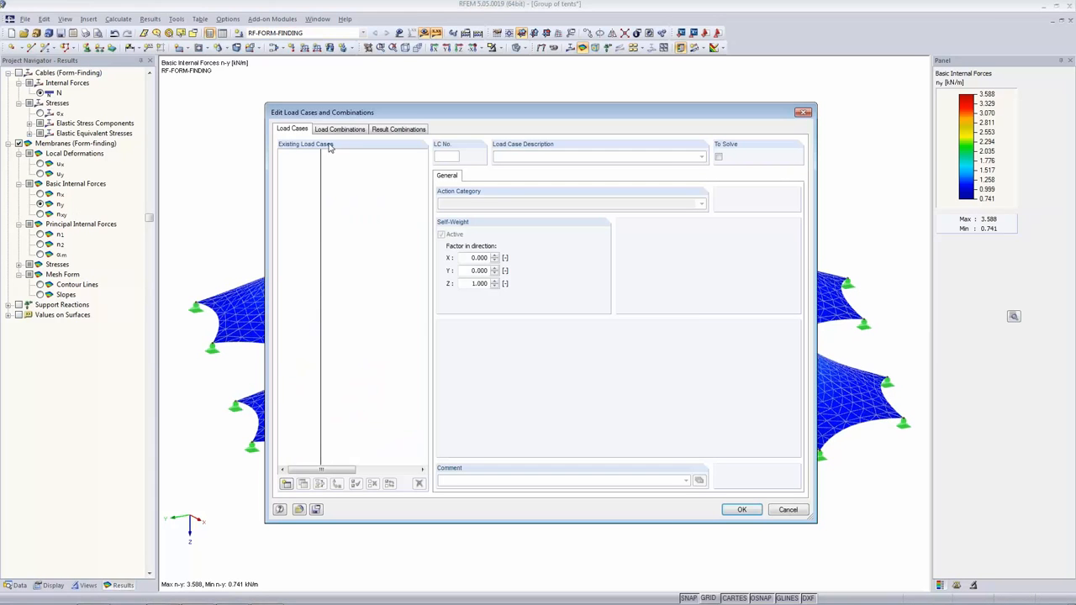
left_click(287, 485)
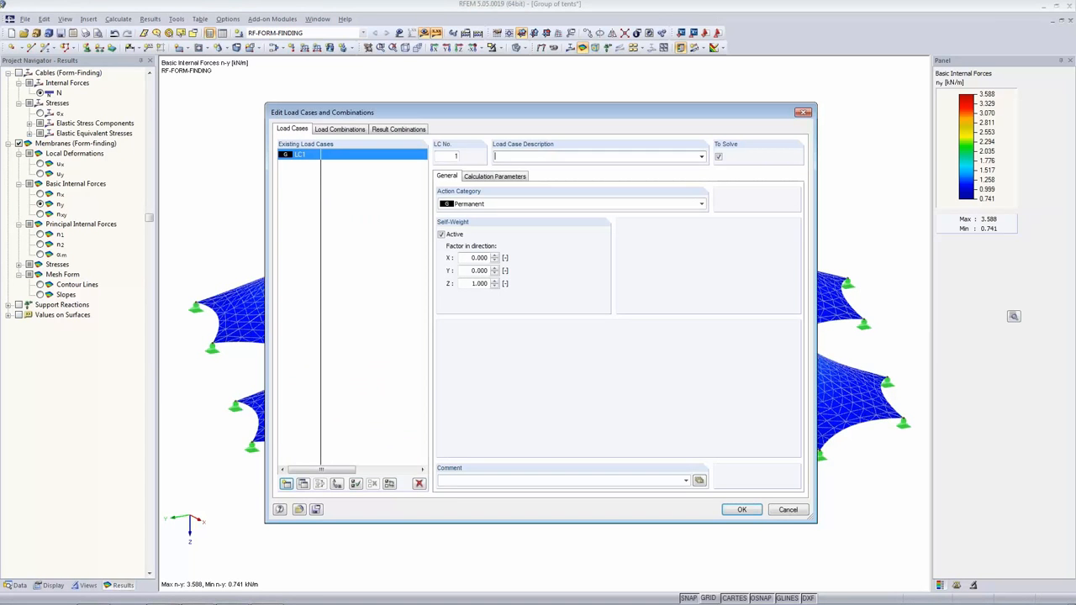
left_click(700, 159)
left_click(637, 166)
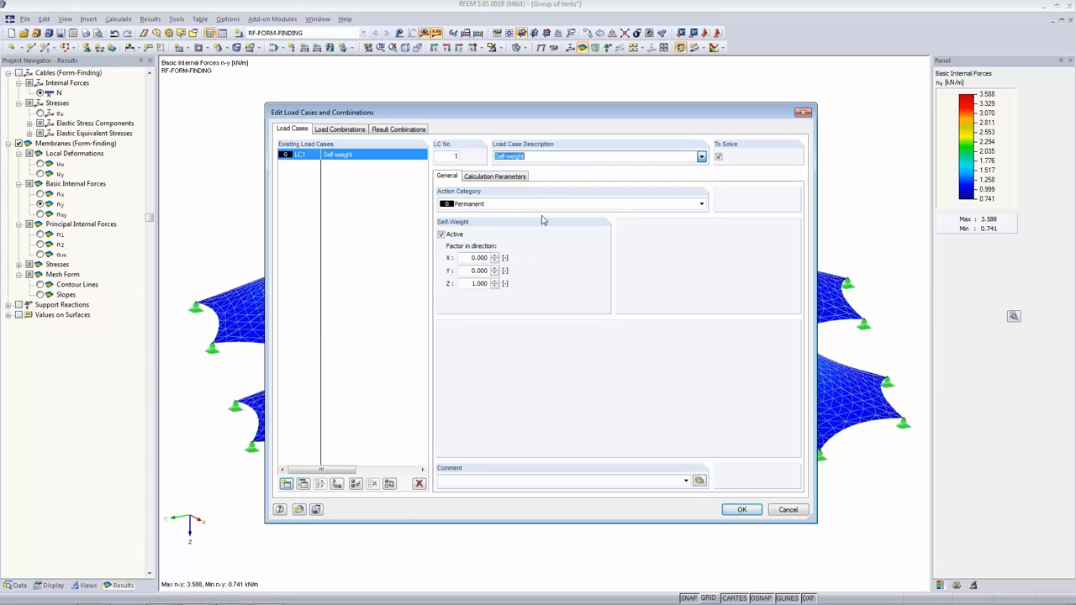
left_click(742, 509)
Calculate load case LC1 and display the basic internal forces n-x on the membranes
left_click(427, 33)
left_click(517, 329)
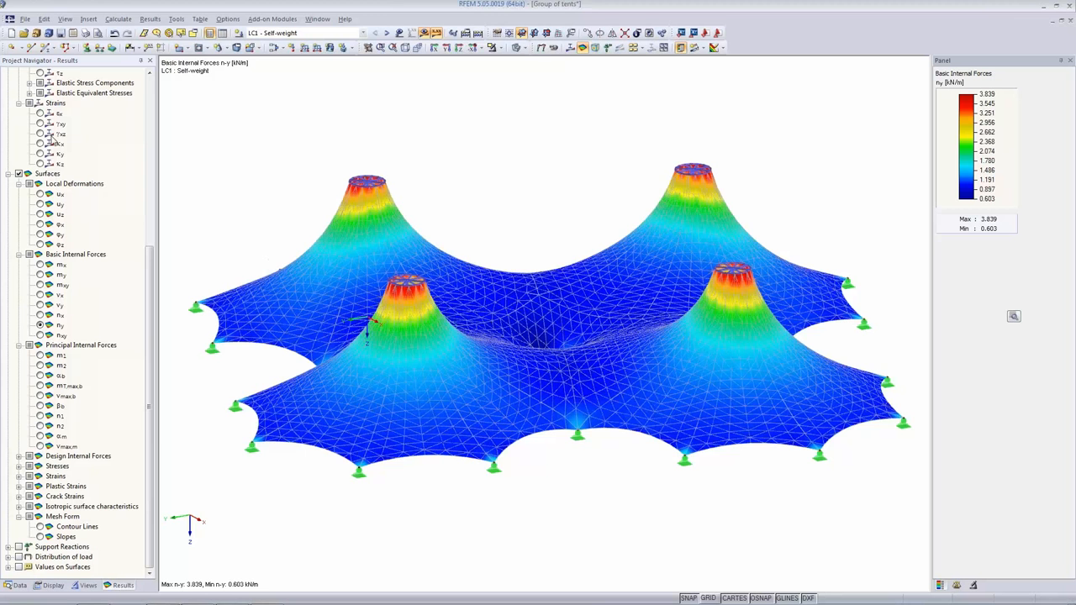
left_click(40, 316)
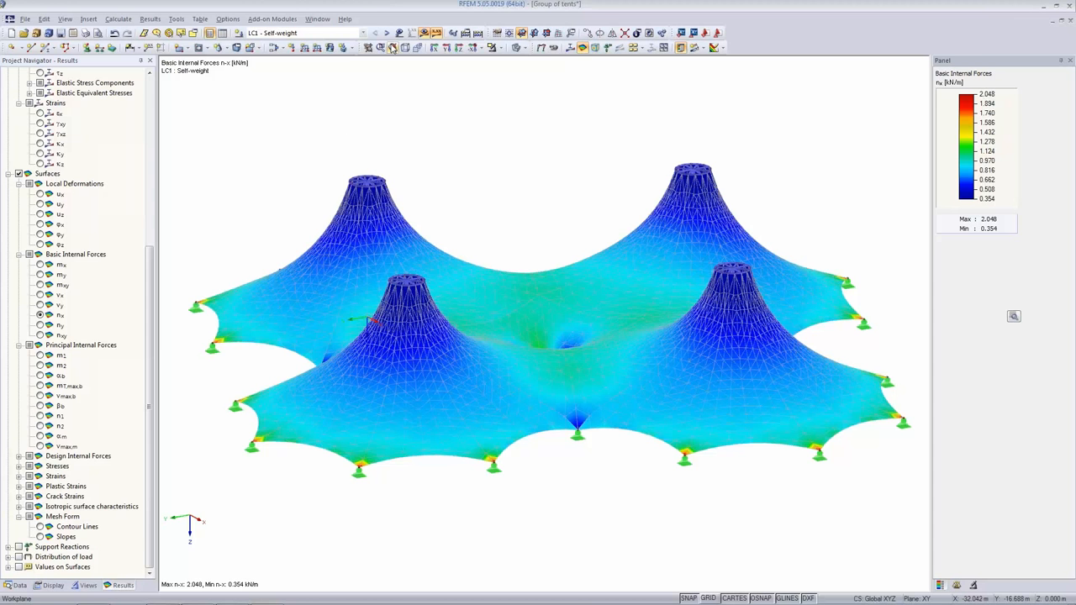
Hide the calculation results to show the form-found tent model with its masts
left_click(424, 33)
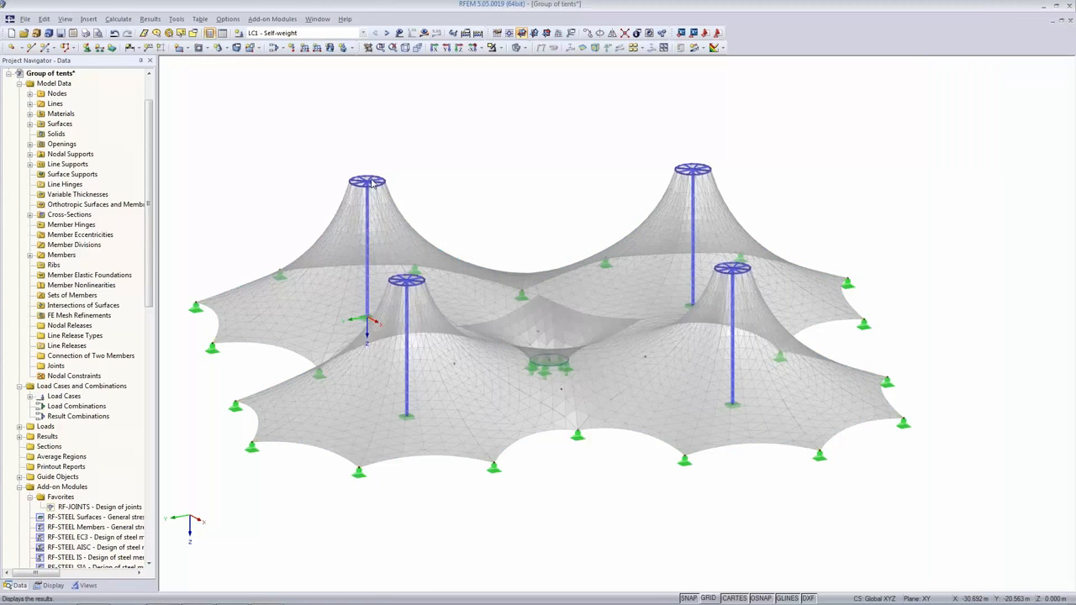
scroll(436, 563, "up", 2)
scroll(433, 542, "down", 3)
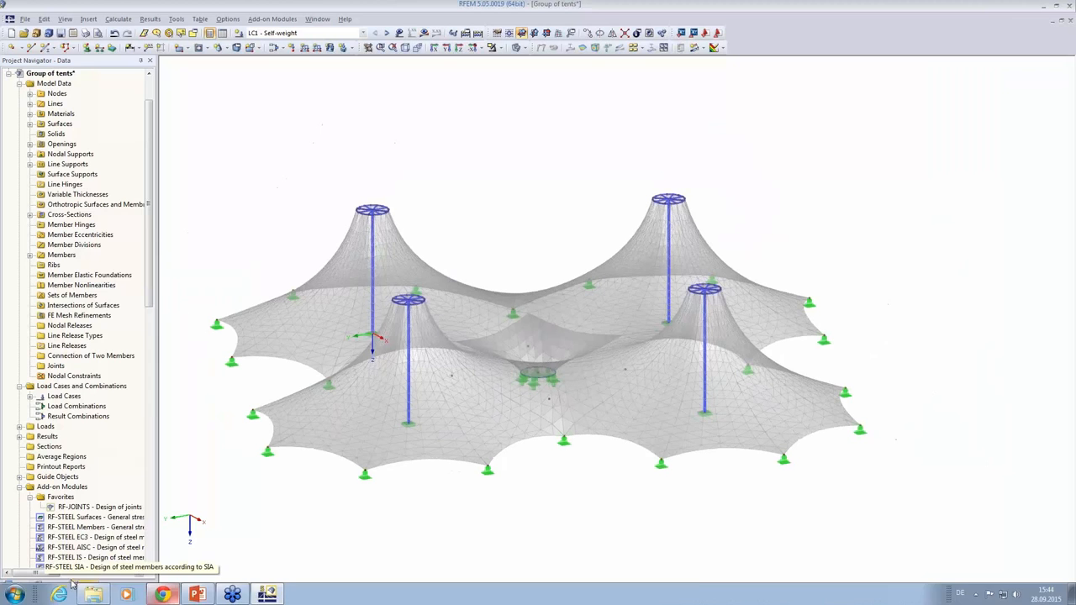
Restrict the visibility to the supported nodes of type 2 - YYY YYY and select the four mast base supports
left_click(53, 585)
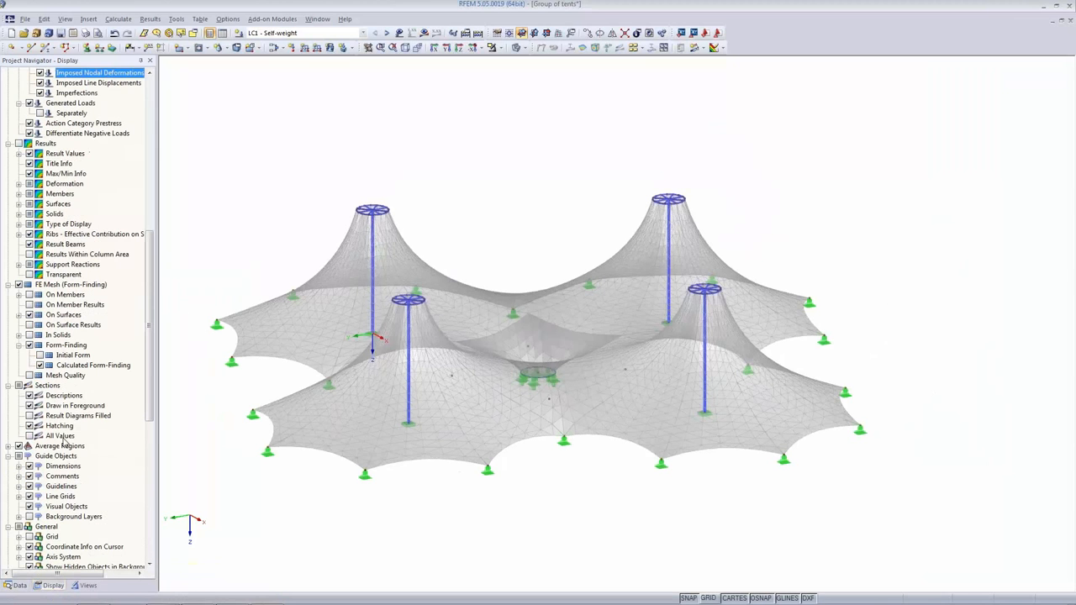
left_click(84, 585)
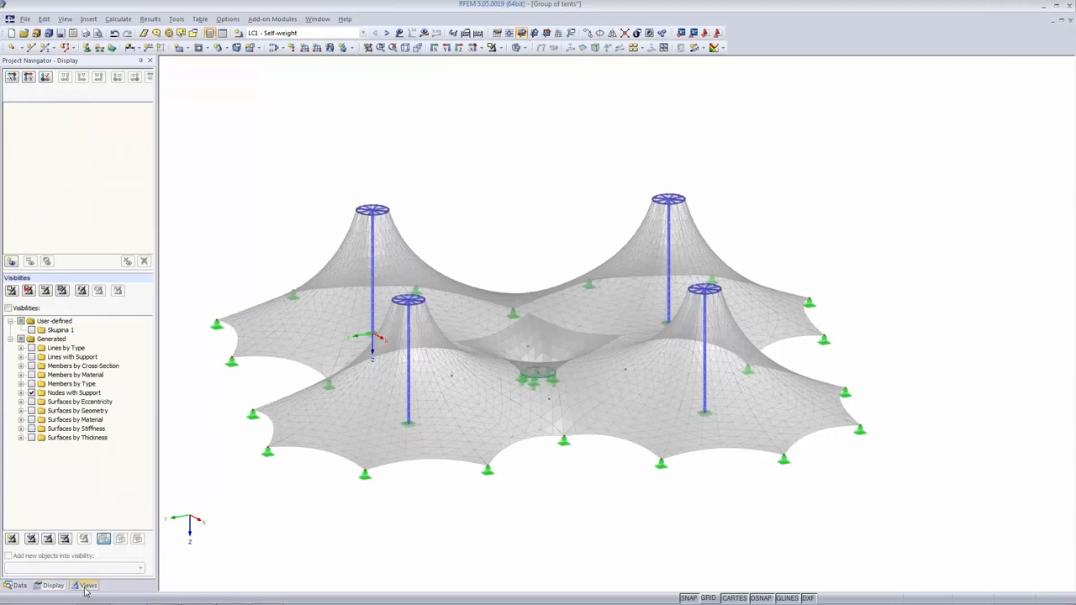
left_click(21, 392)
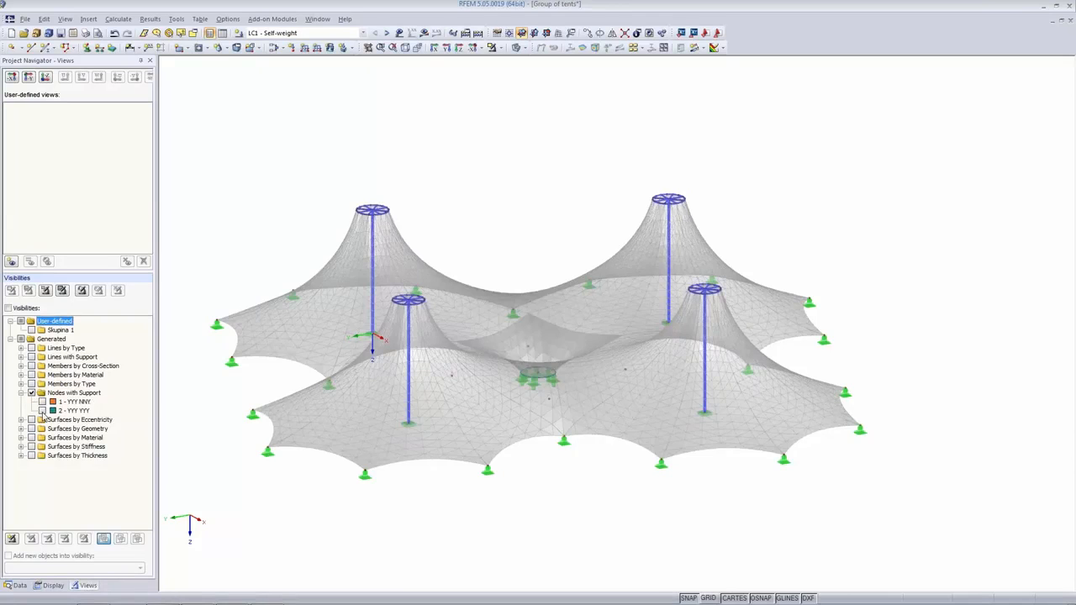
left_click(42, 410)
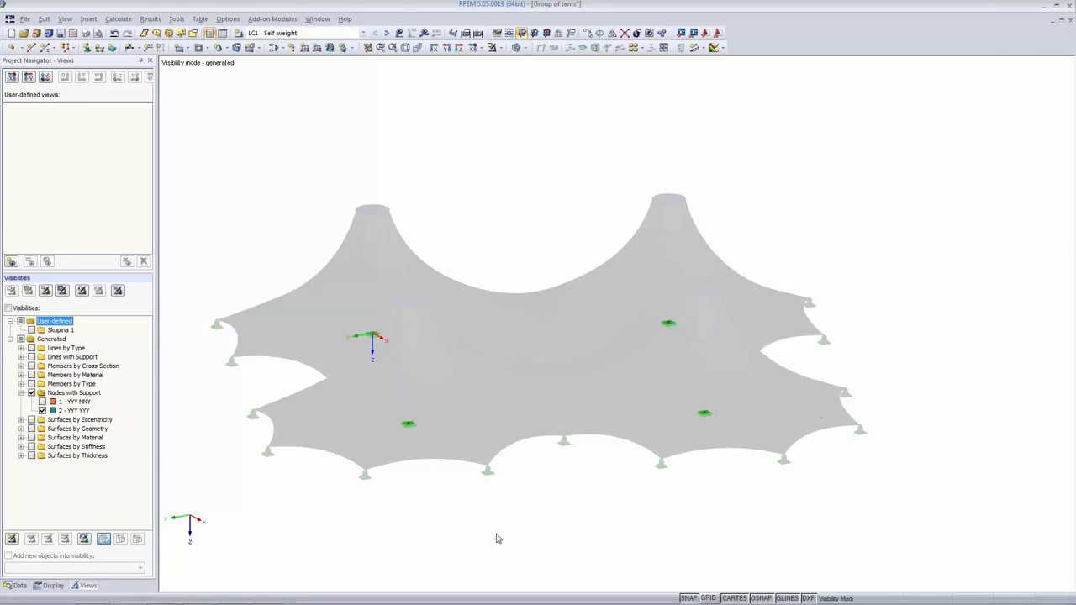
left_click_drag(242, 259, 822, 527)
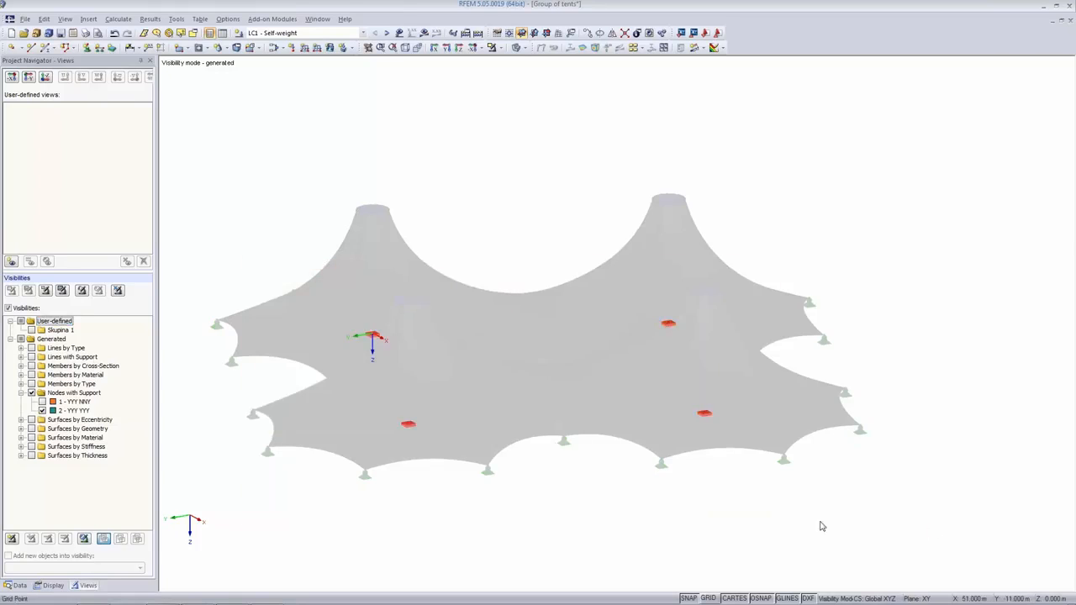
Set the nonlinearity of all three rotational restraints on the mast base supports to Temporary for form-finding stage only
double_click(409, 426)
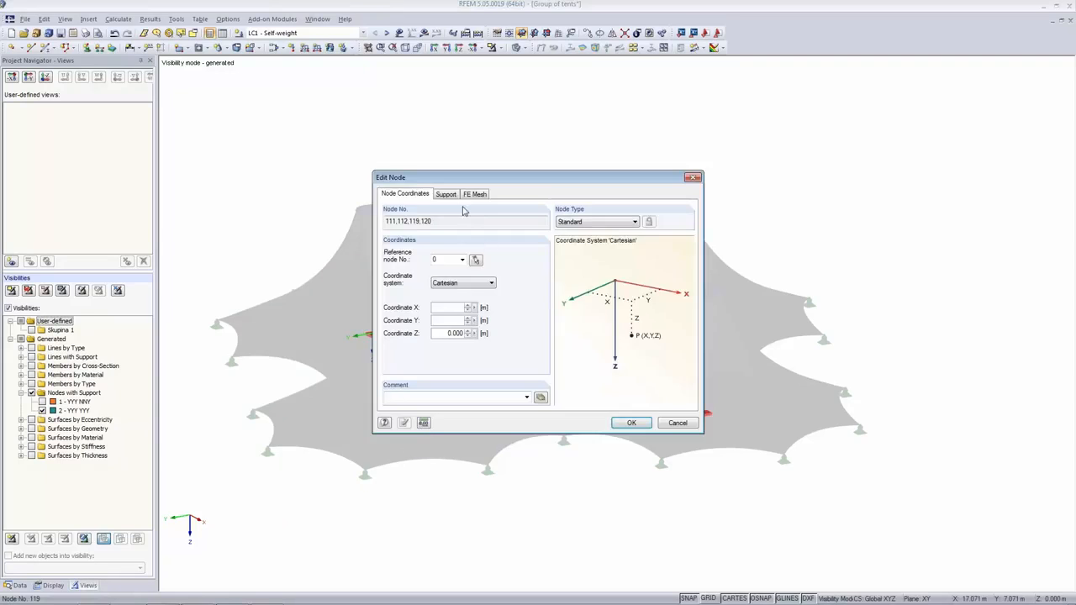
left_click(679, 423)
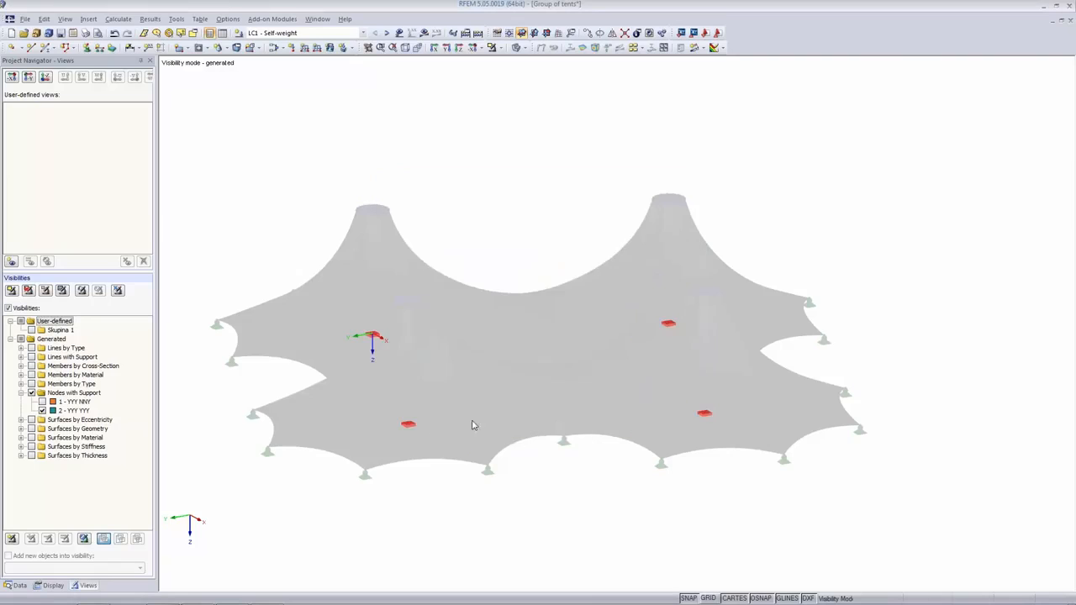
right_click(411, 426)
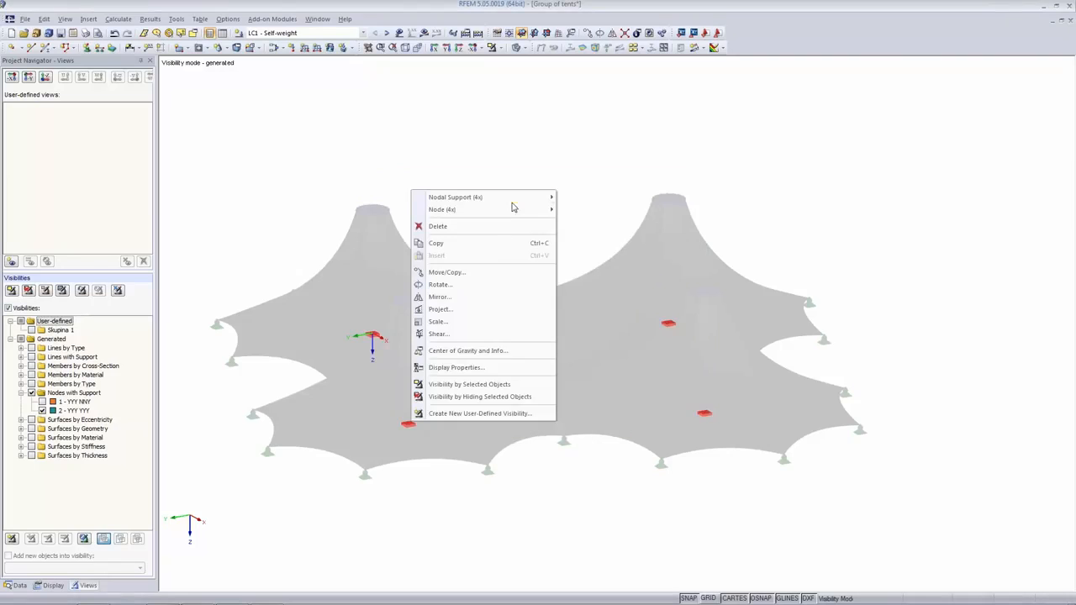
mouse_move(512, 202)
left_click(580, 198)
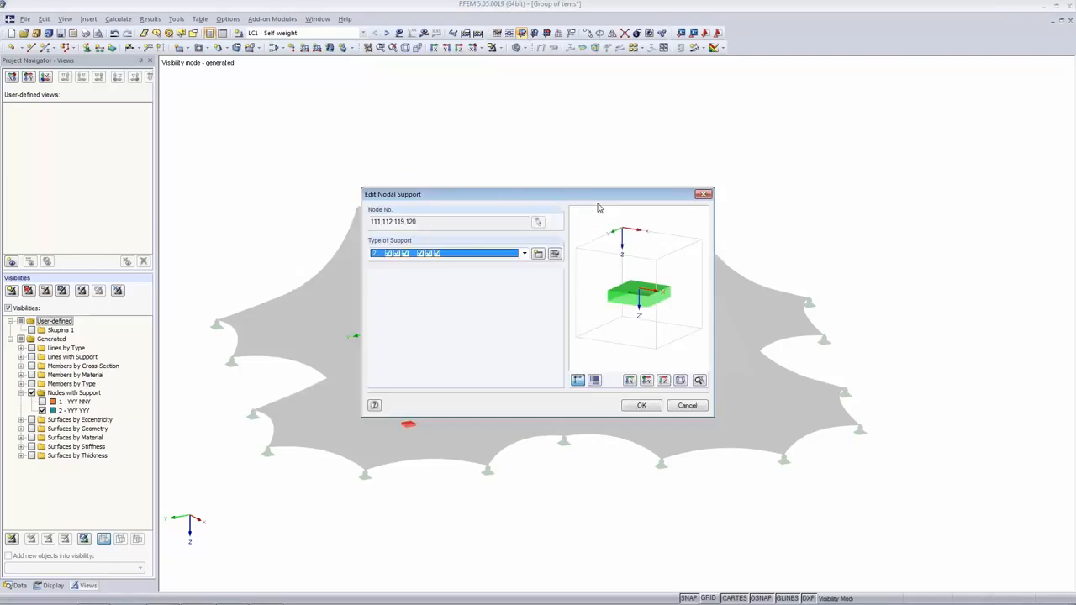
left_click(539, 253)
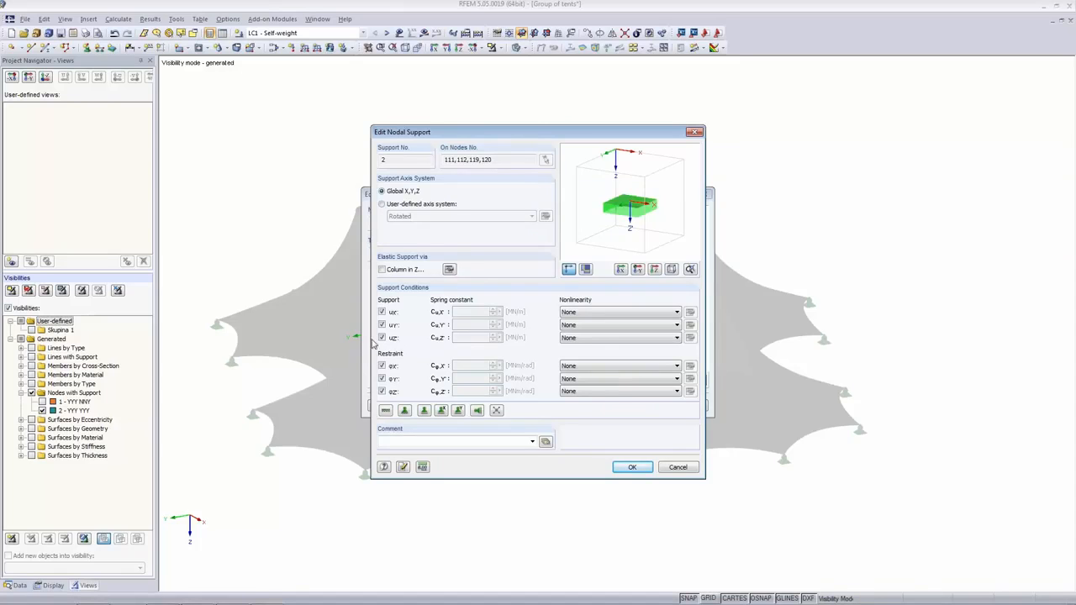
left_click(649, 367)
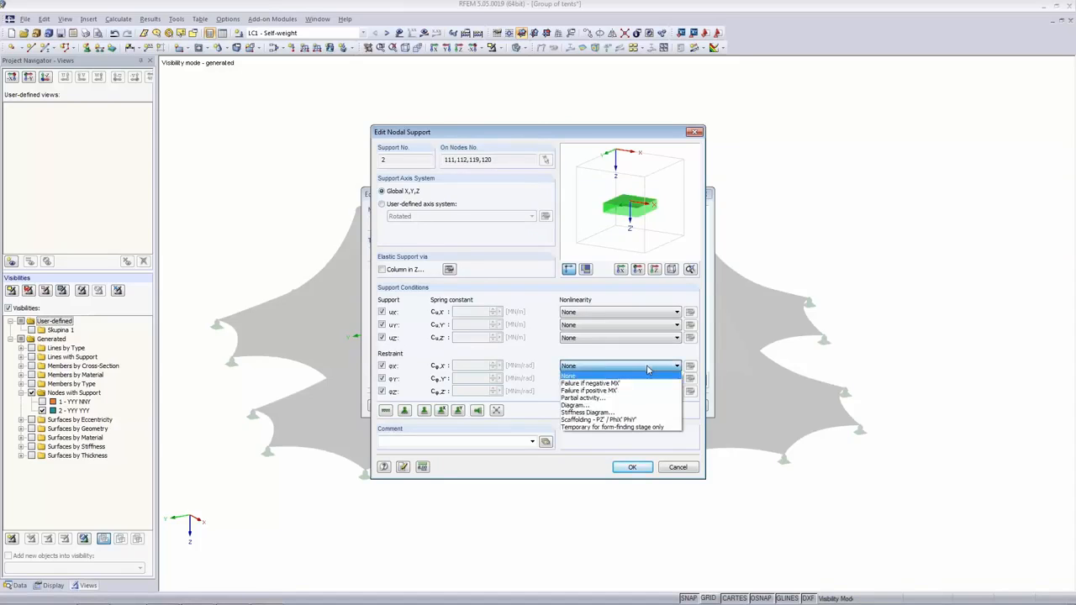
left_click(653, 428)
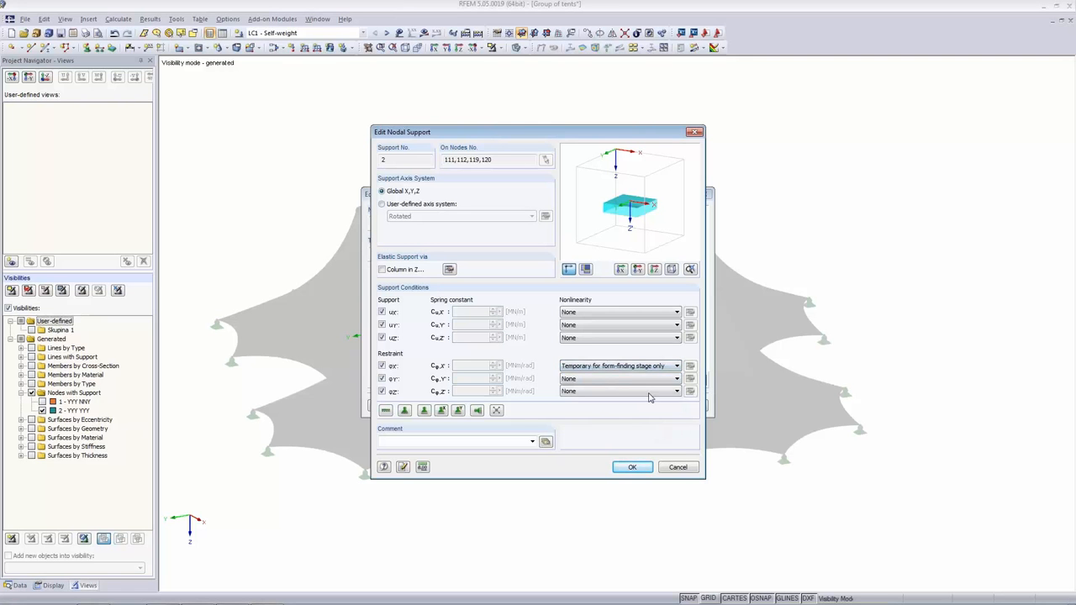
left_click(646, 380)
left_click(648, 441)
left_click(637, 391)
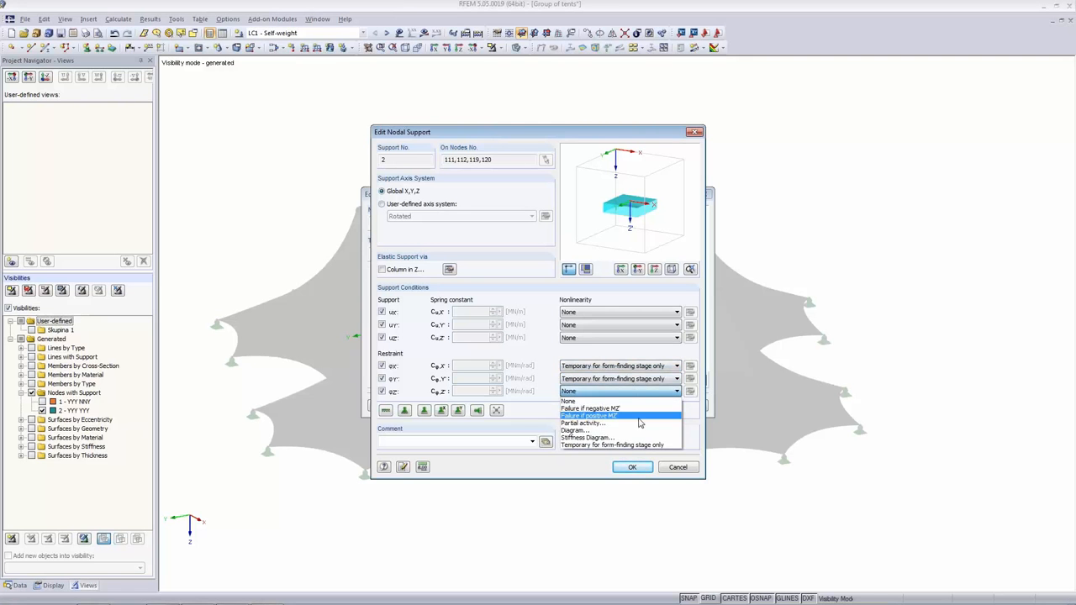
left_click(641, 445)
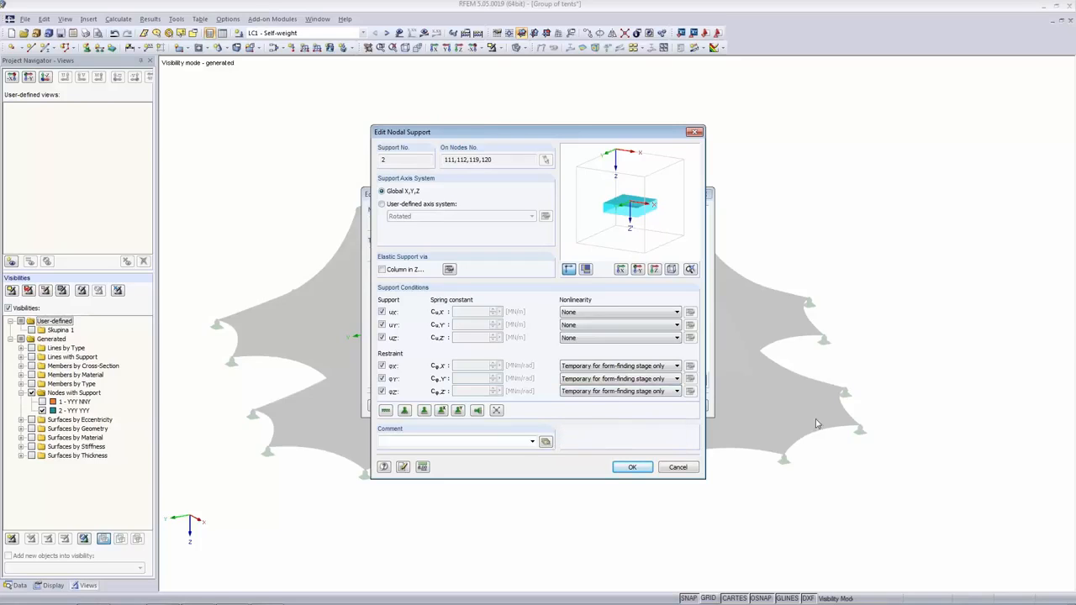
left_click(631, 467)
left_click(522, 330)
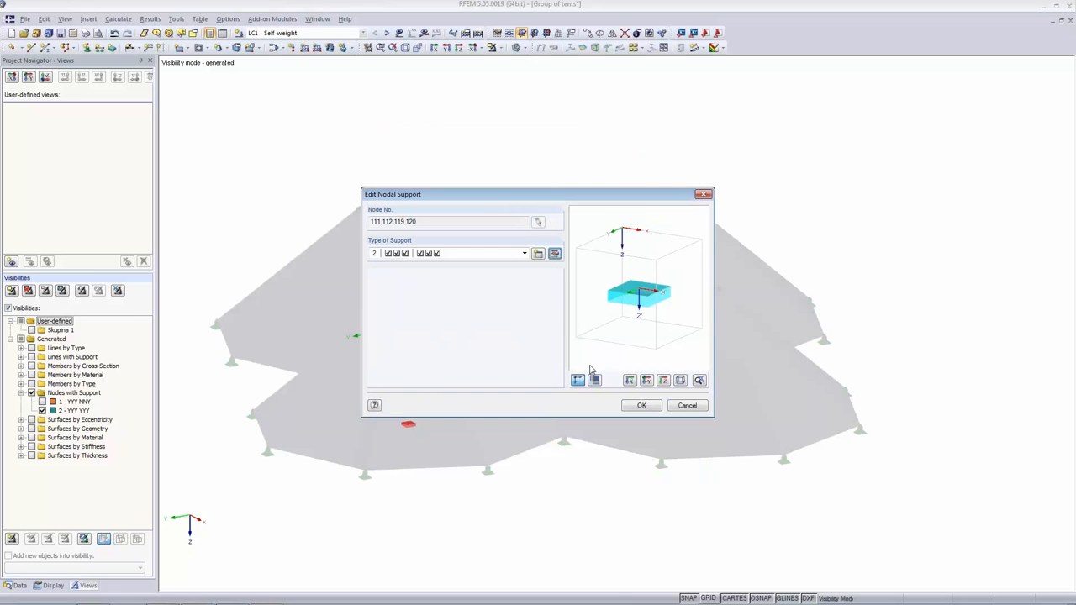
left_click(638, 408)
Deselect the mast base supports and switch off the visibility mode to show the whole tent group
left_click(562, 188)
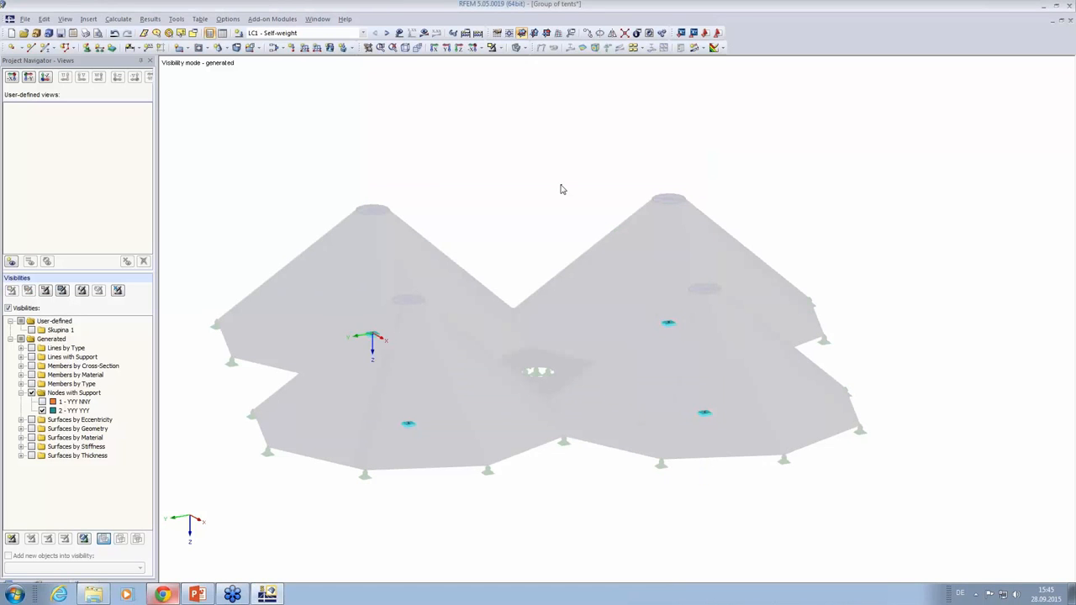
left_click(499, 48)
left_click(516, 145)
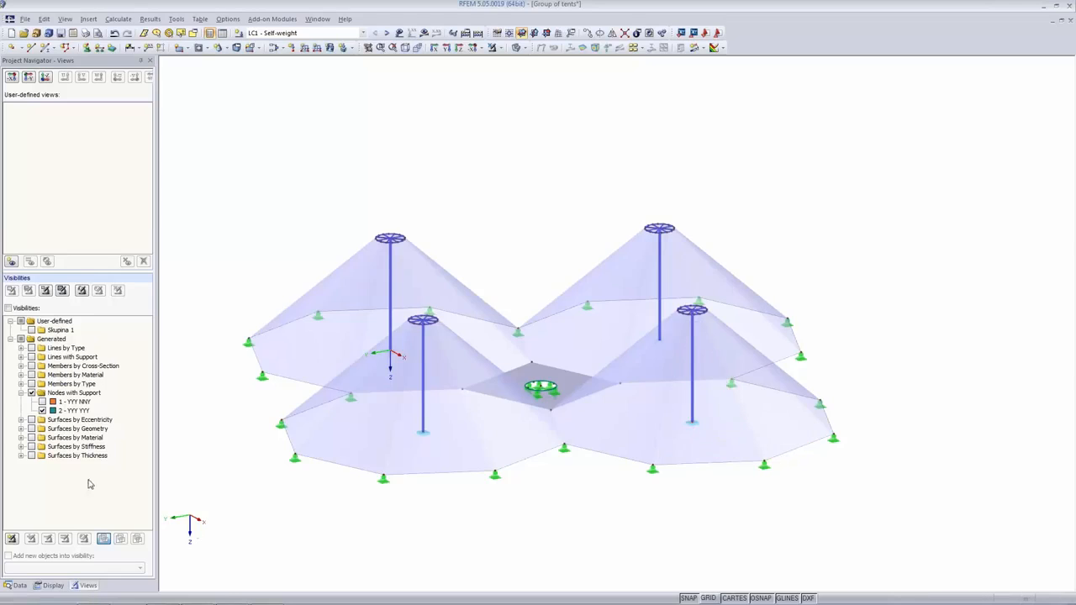
Calculate load case LC1 - Self-weight with the changed supports and display the basic internal forces n-x and n-y
left_click(307, 34)
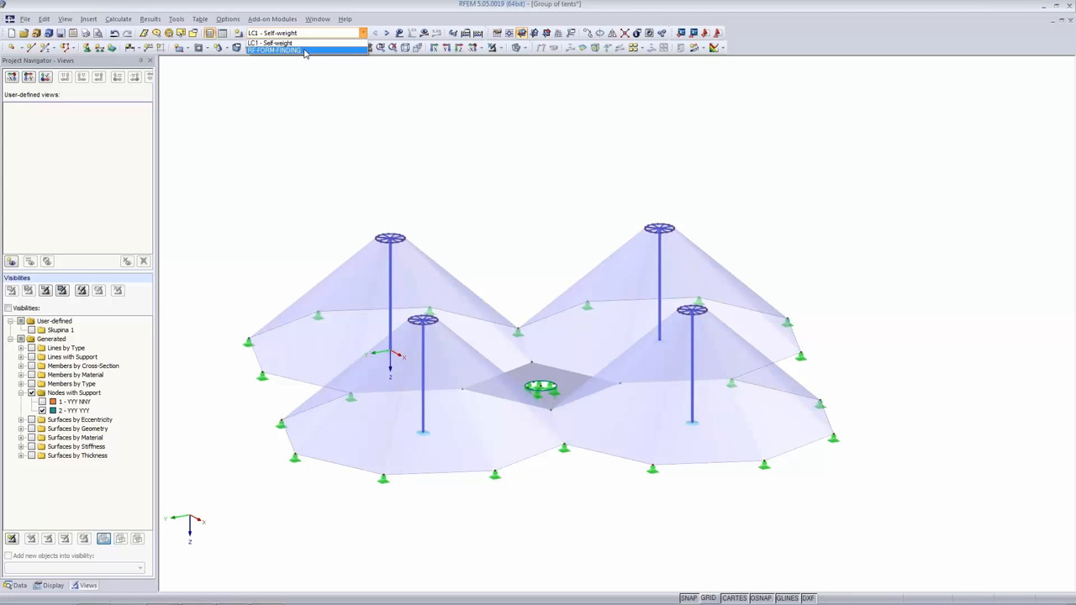
left_click(304, 35)
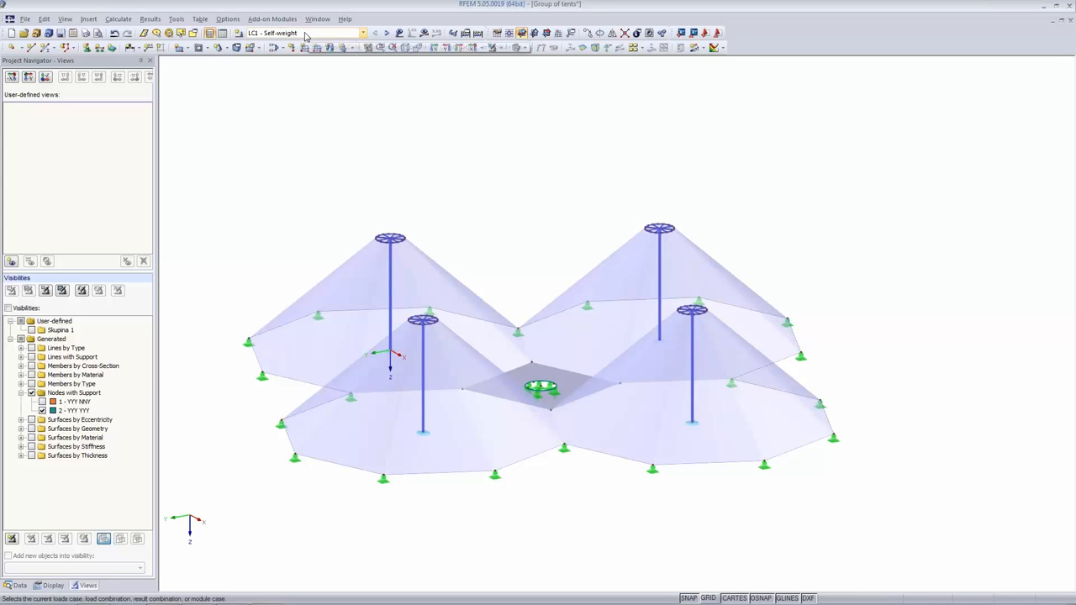
left_click(424, 33)
left_click(516, 323)
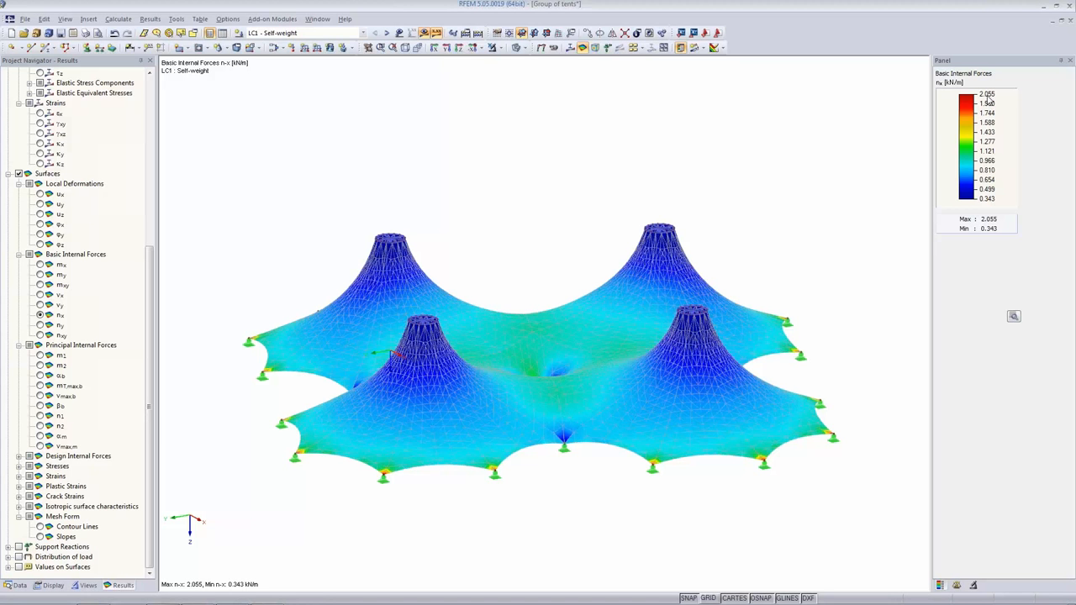
left_click(40, 325)
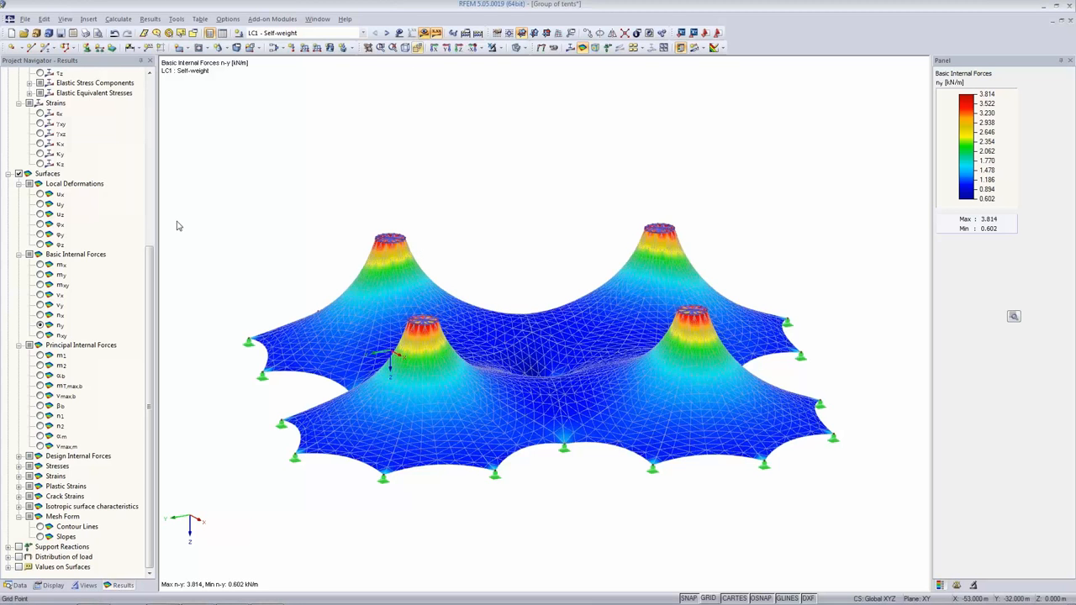
Insert a clipping plane parallel to X-Z through the tent group and set its offset step to 0.5 m
left_click(88, 20)
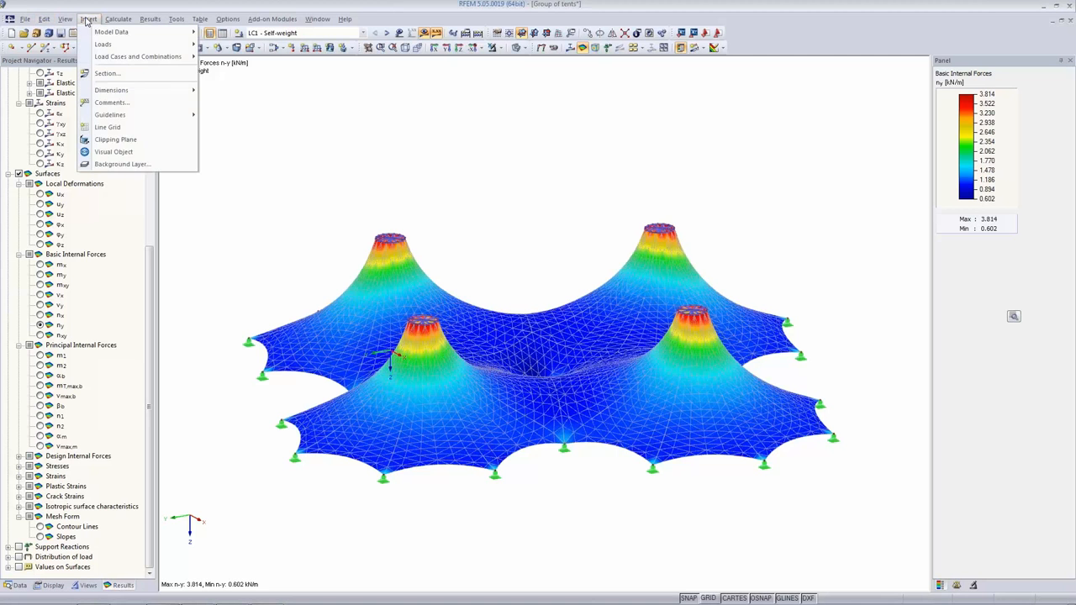
mouse_move(118, 18)
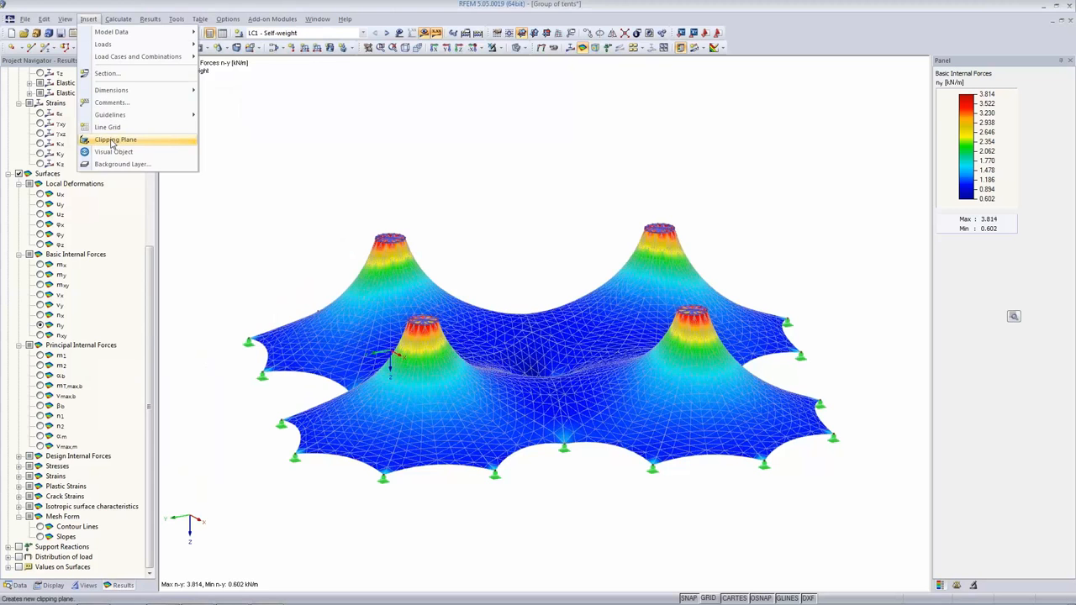
left_click(113, 140)
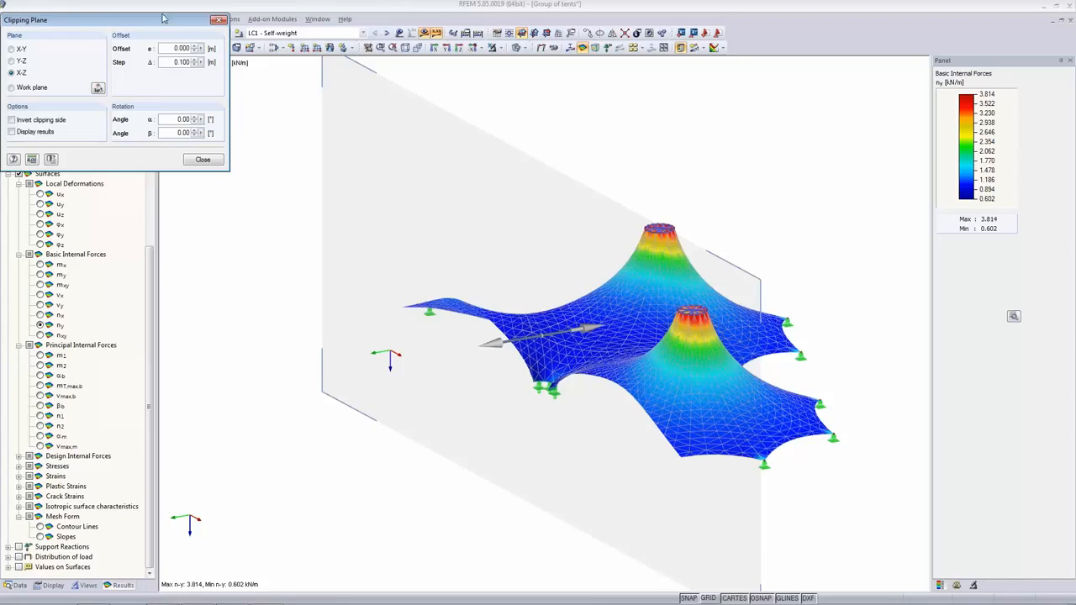
double_click(173, 62)
type("0.5")
Move the clipping plane through the tents in 0.5 m steps to an offset of -18 m
left_click(194, 47)
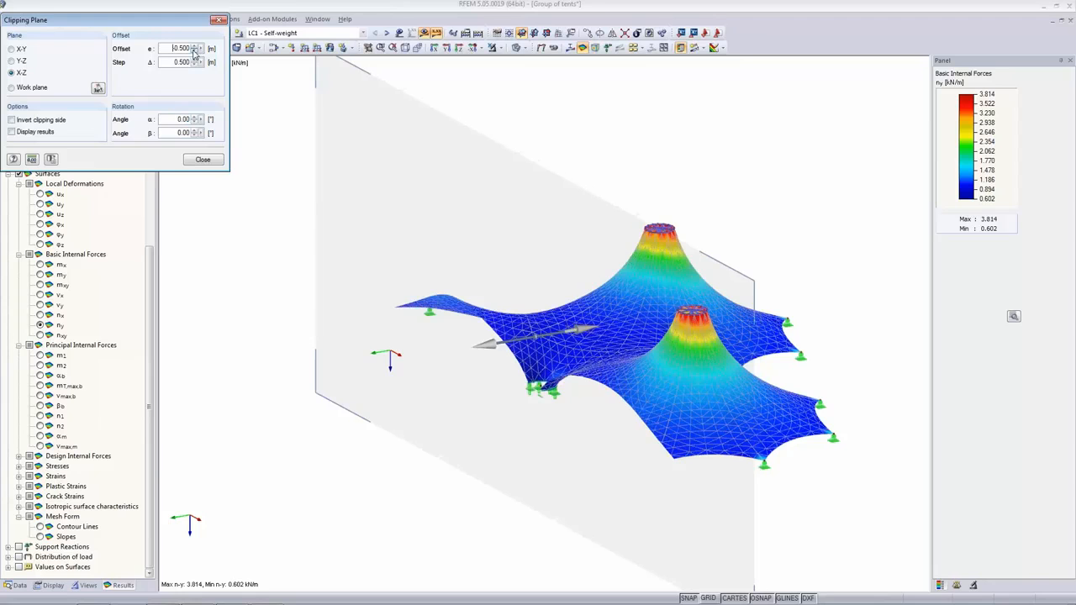
left_click(194, 51)
left_click(194, 52)
left_click(194, 52)
left_click(194, 51)
left_click(194, 51)
left_click(194, 51)
left_click(195, 51)
left_click(195, 51)
left_click(194, 51)
left_click(194, 51)
left_click(195, 51)
left_click(194, 52)
left_click(195, 51)
left_click(194, 51)
left_click(194, 52)
left_click(194, 51)
left_click(194, 51)
left_click(194, 51)
left_click(195, 51)
left_click(194, 52)
left_click(194, 51)
left_click(194, 51)
left_click(194, 51)
left_click(194, 52)
left_click(194, 51)
left_click(194, 51)
left_click(195, 51)
left_click(194, 52)
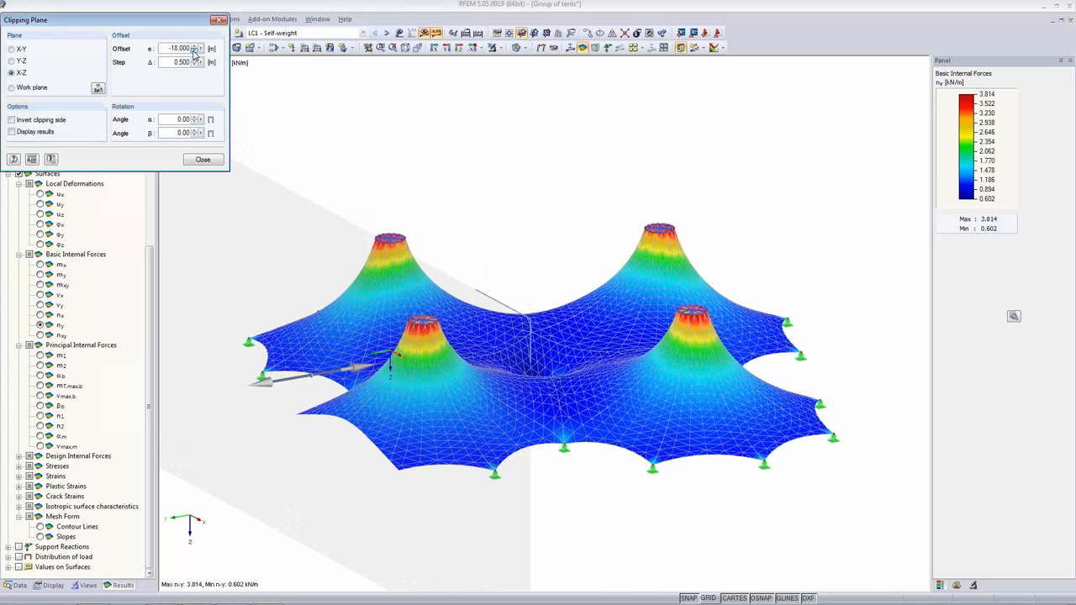
Move the clipping plane back in 0.5 m steps to an offset of -1 m, then close the clipping view
left_click(195, 46)
left_click(195, 47)
left_click(195, 46)
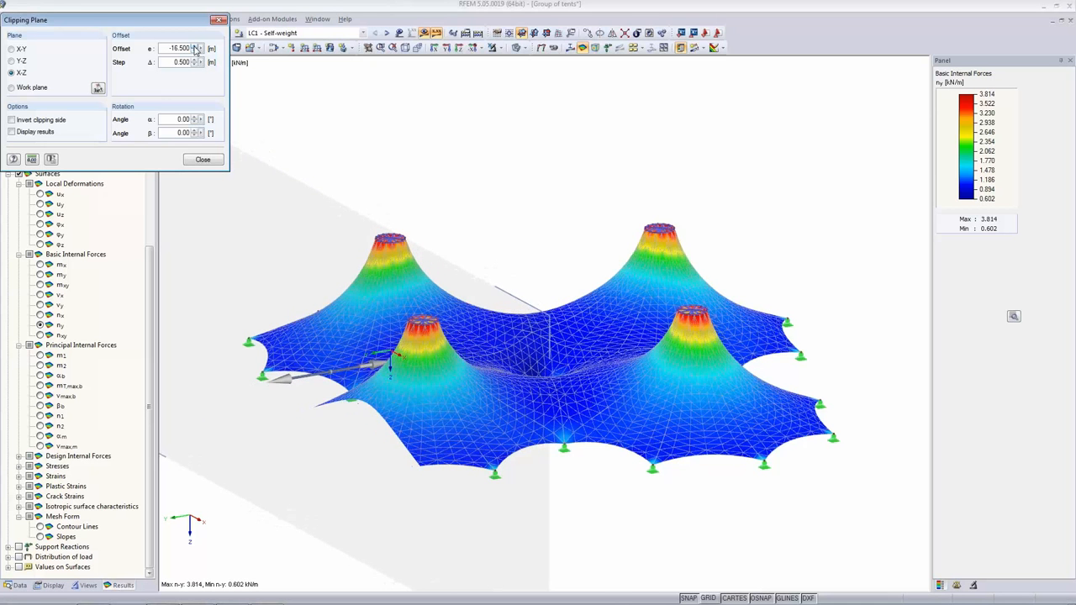
left_click(195, 46)
left_click(195, 46)
left_click(195, 46)
left_click(195, 46)
left_click(195, 46)
left_click(195, 47)
left_click(195, 46)
left_click(195, 46)
left_click(195, 46)
left_click(195, 47)
left_click(195, 46)
left_click(195, 46)
left_click(195, 47)
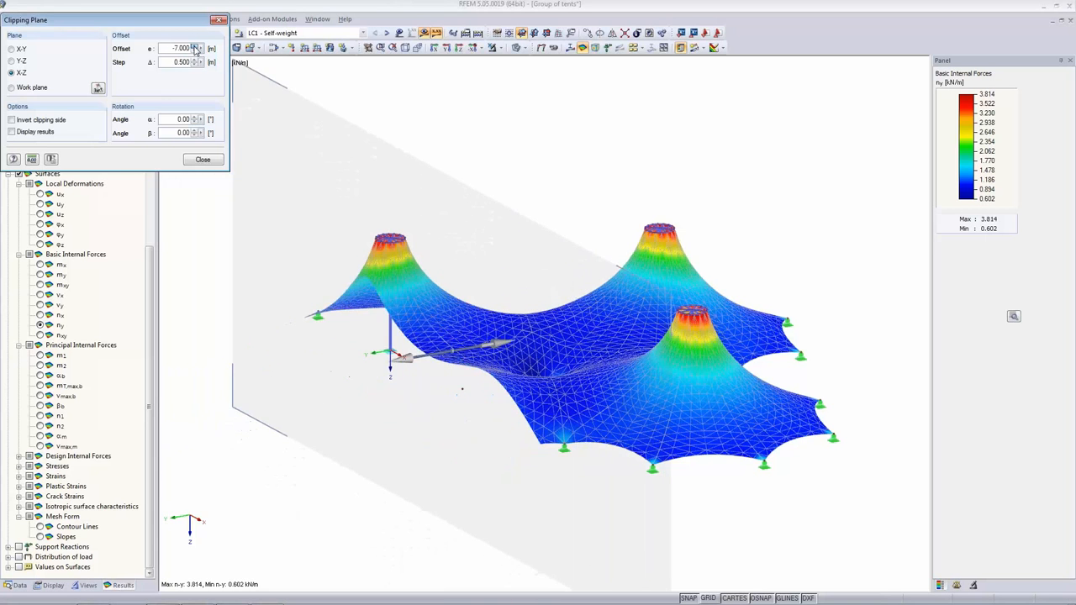
left_click(195, 46)
left_click(195, 46)
left_click(195, 47)
left_click(195, 47)
left_click(195, 47)
left_click(195, 48)
left_click(195, 47)
left_click(195, 47)
left_click(195, 47)
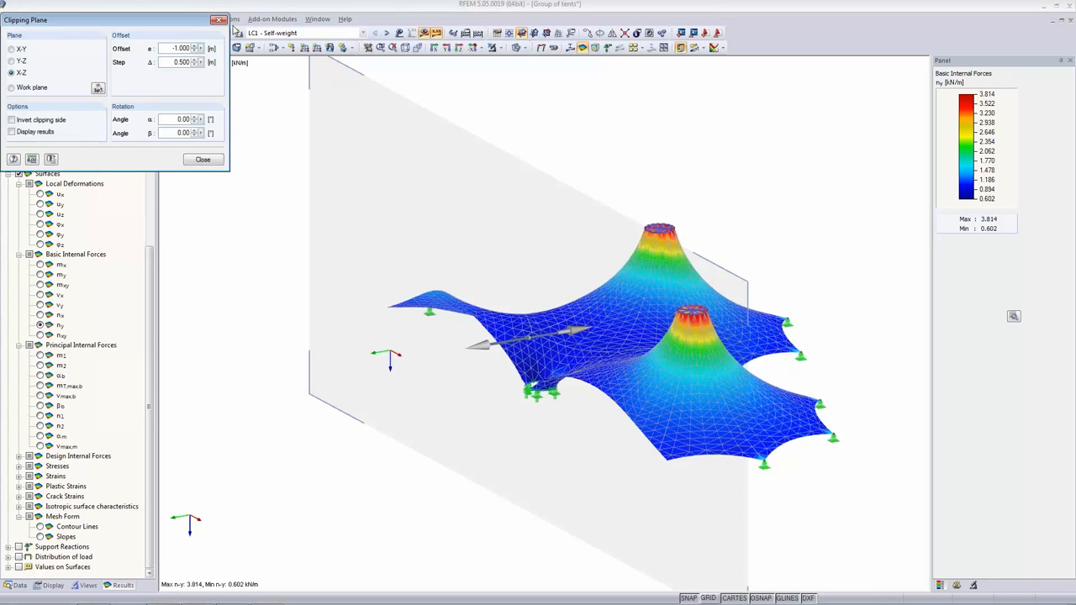
left_click(220, 21)
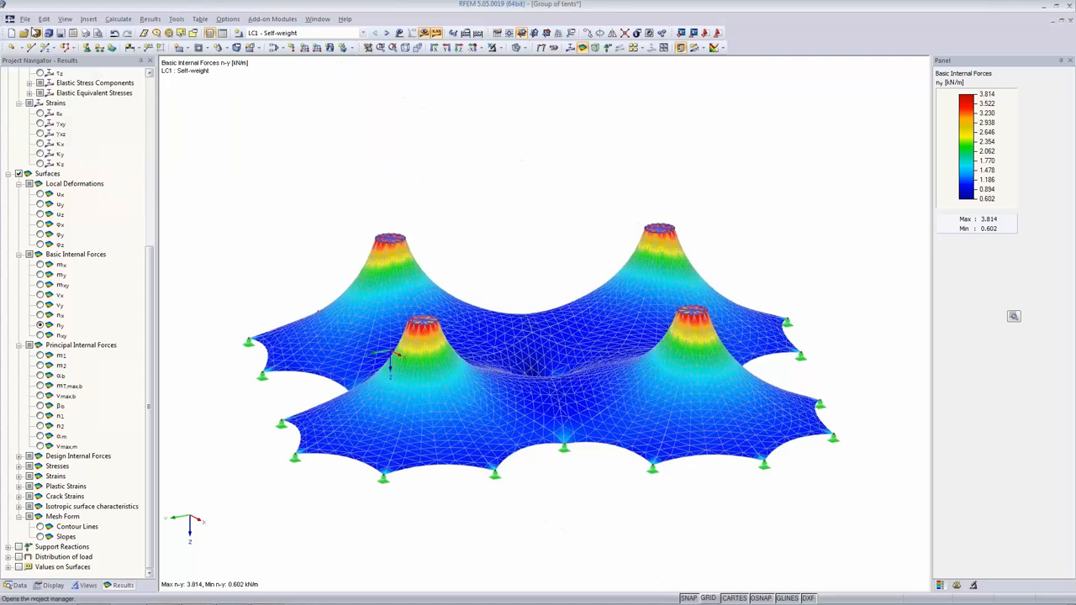
Open the Mast+Cables model and switch off its visibility mode to show the complete mast with its cables
left_click(23, 33)
left_click(408, 232)
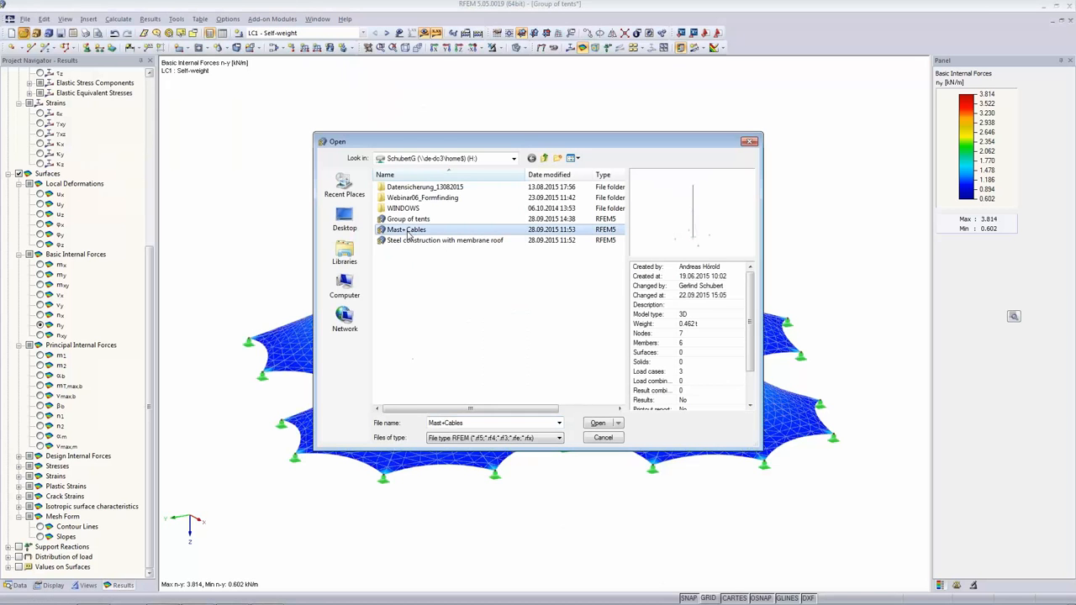
left_click(598, 425)
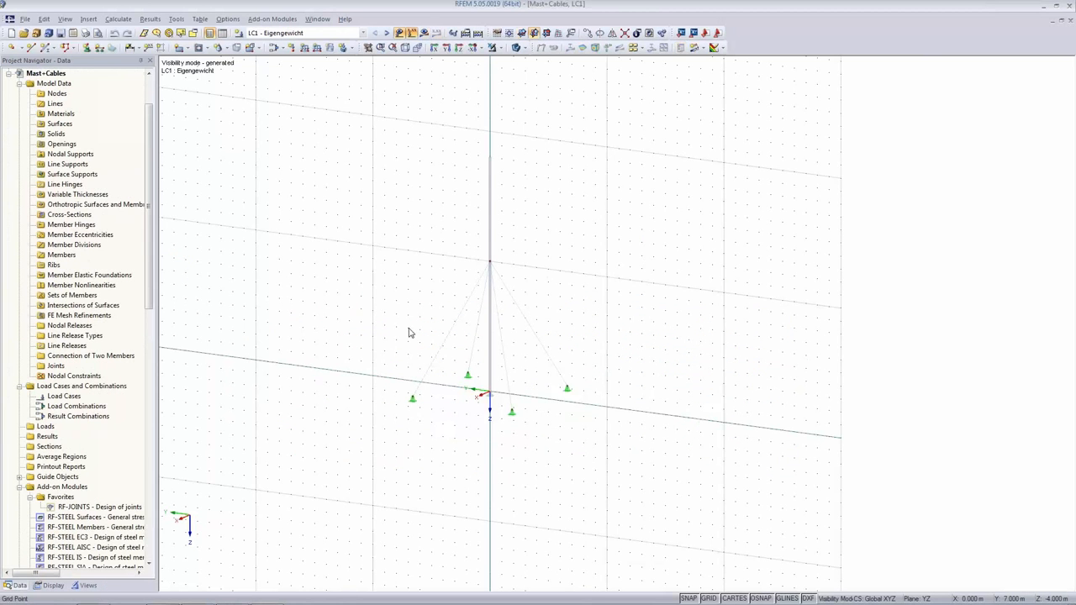
middle_click_drag(752, 308, 743, 309)
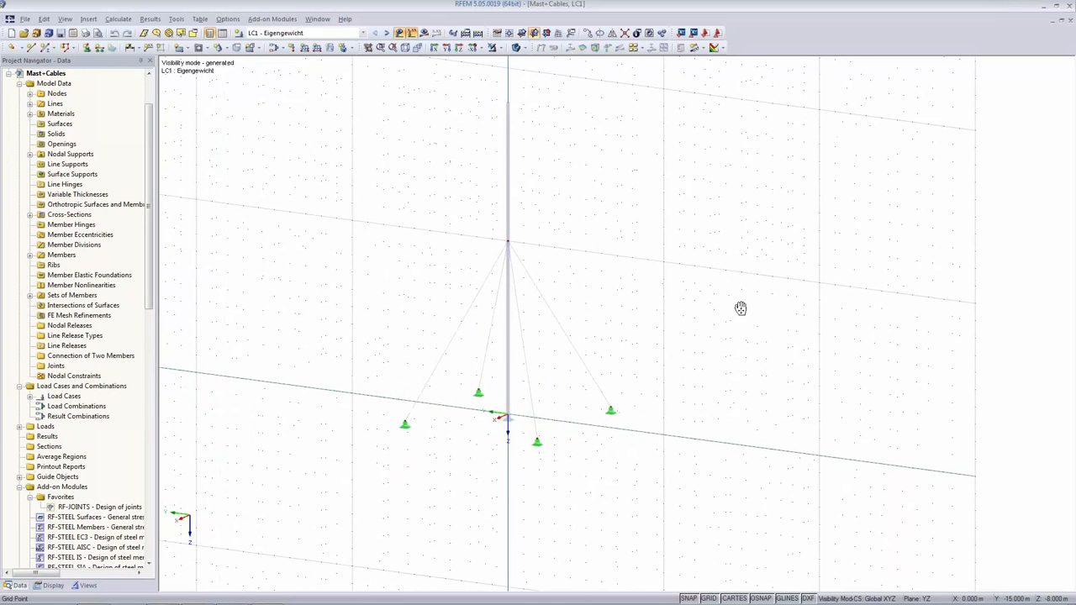
left_click(494, 48)
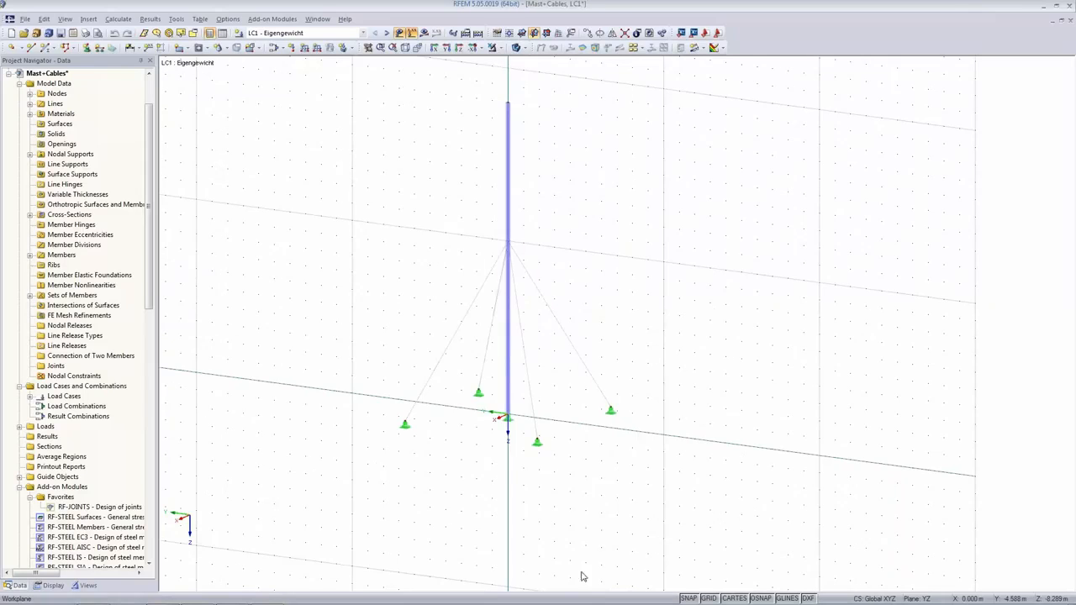
Examine the form-finding parameters of one guy cable without changing them
double_click(528, 380)
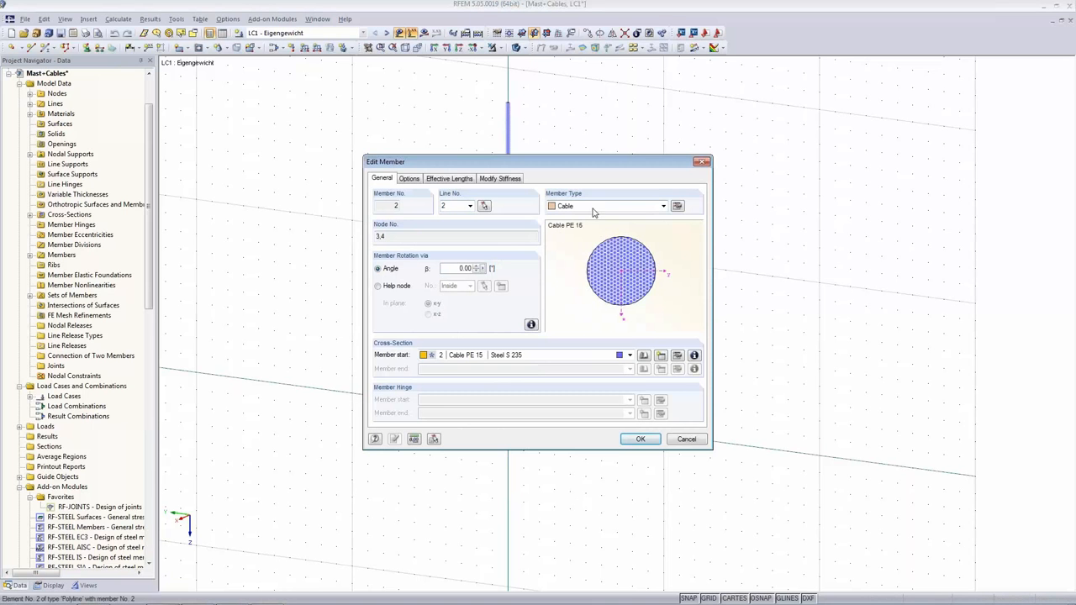
left_click(678, 206)
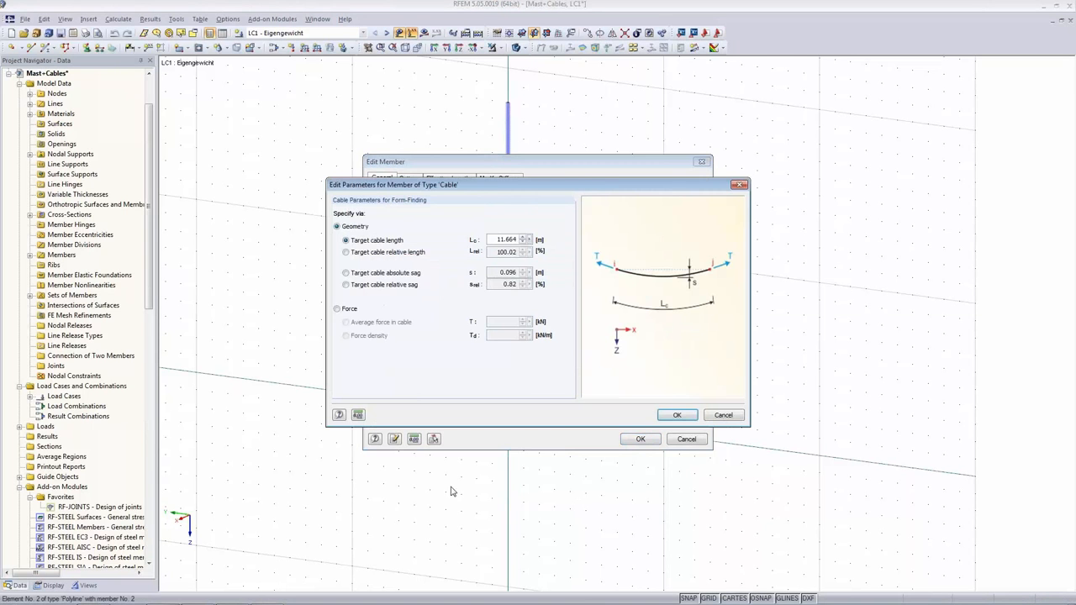
left_click(719, 415)
left_click(686, 439)
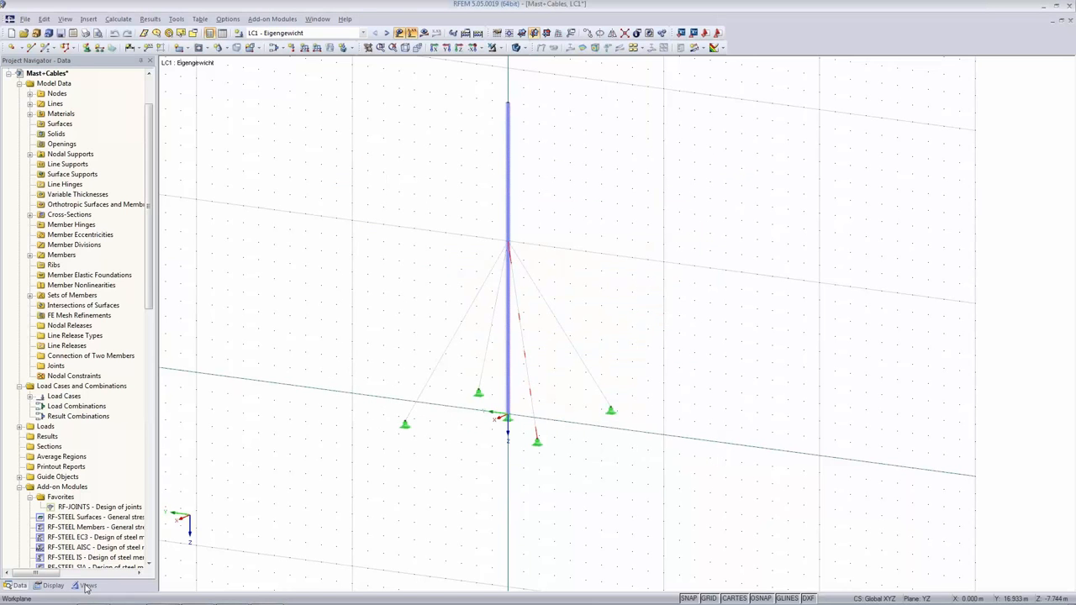
Limit the visibility to members of type Cable and select all four guy cables
left_click(84, 584)
left_click(21, 375)
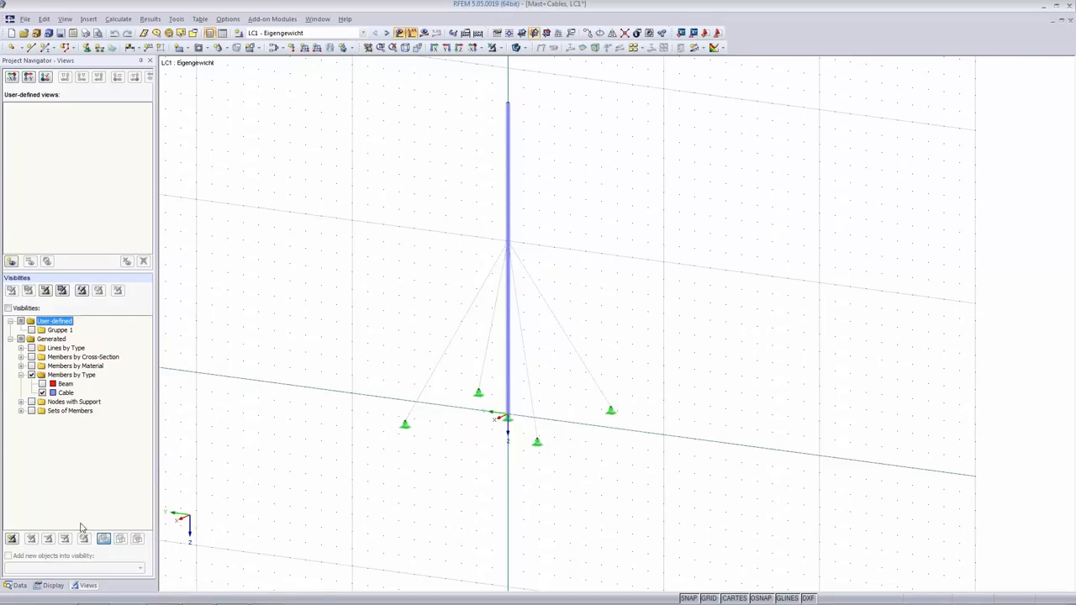
left_click(42, 393)
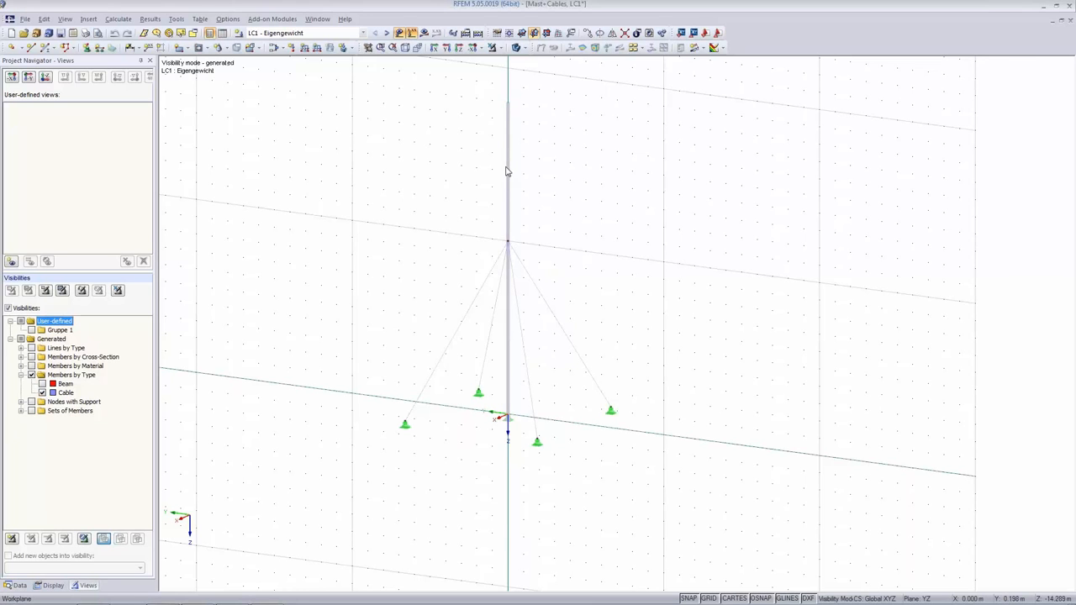
left_click_drag(250, 136, 790, 520)
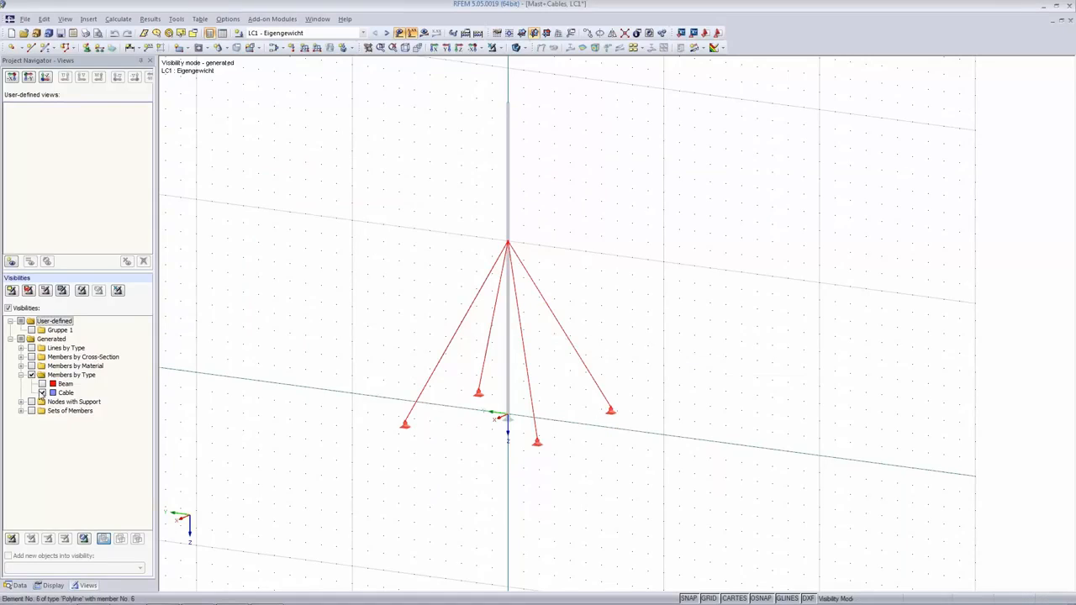
Define the form-finding of the four selected cables by force, with an average cable force of 1.000 kN
right_click(598, 387)
mouse_move(629, 148)
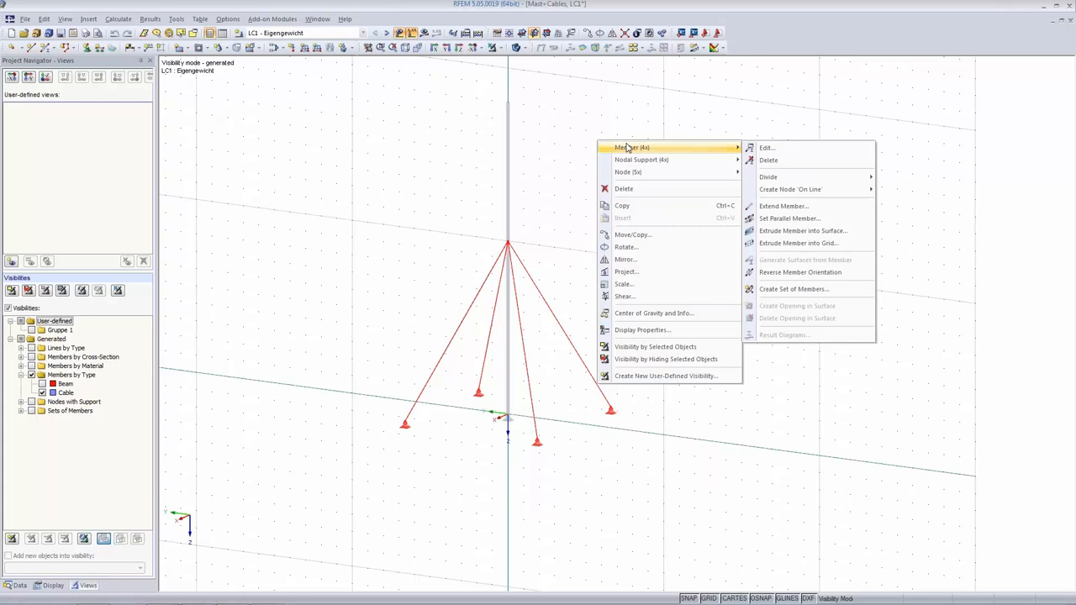
left_click(823, 149)
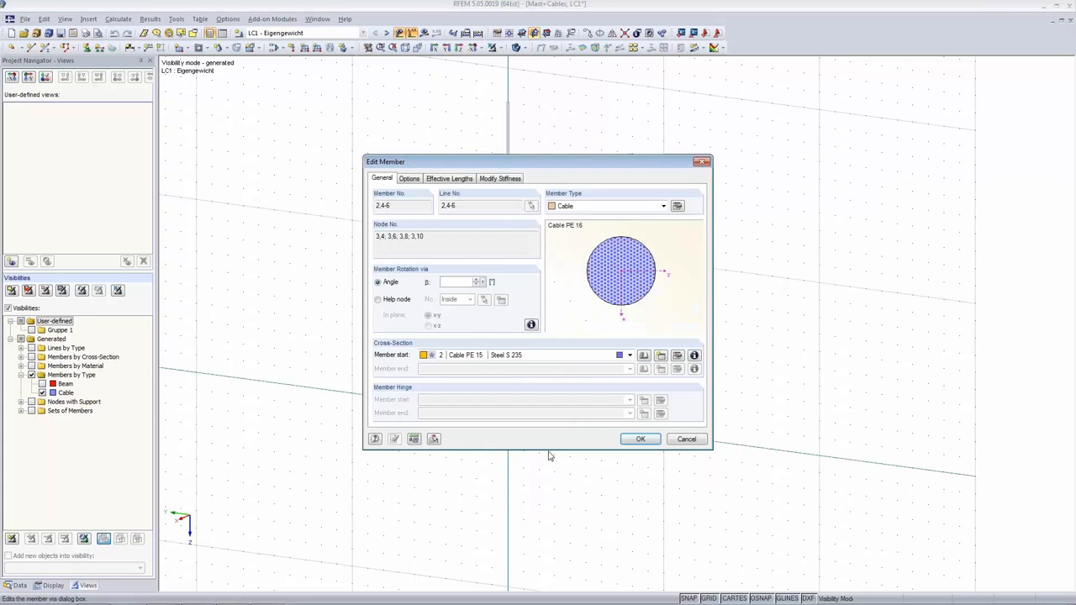
left_click(678, 206)
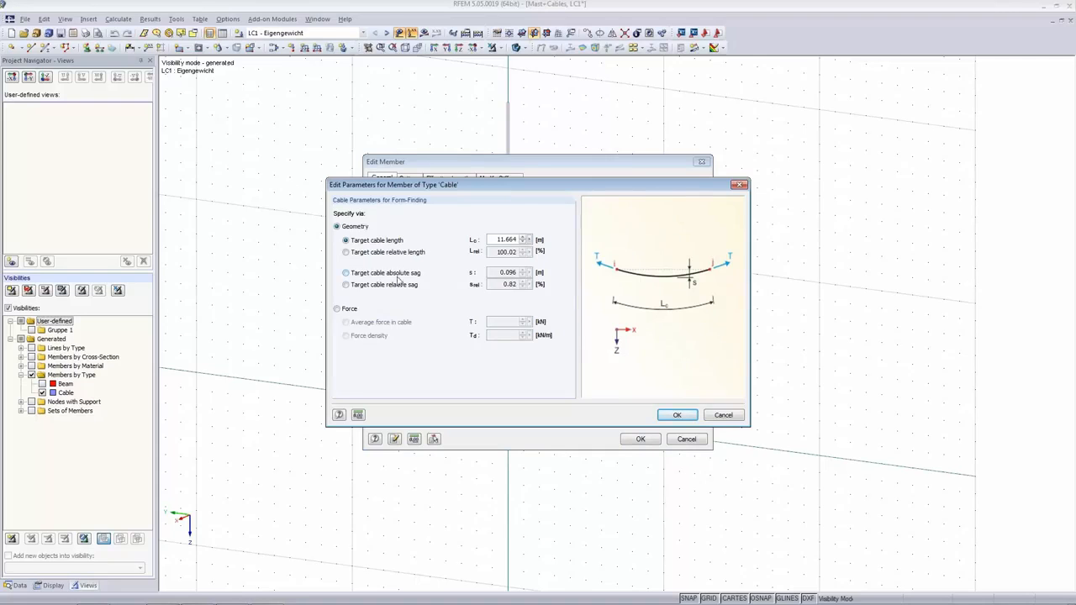
left_click(337, 309)
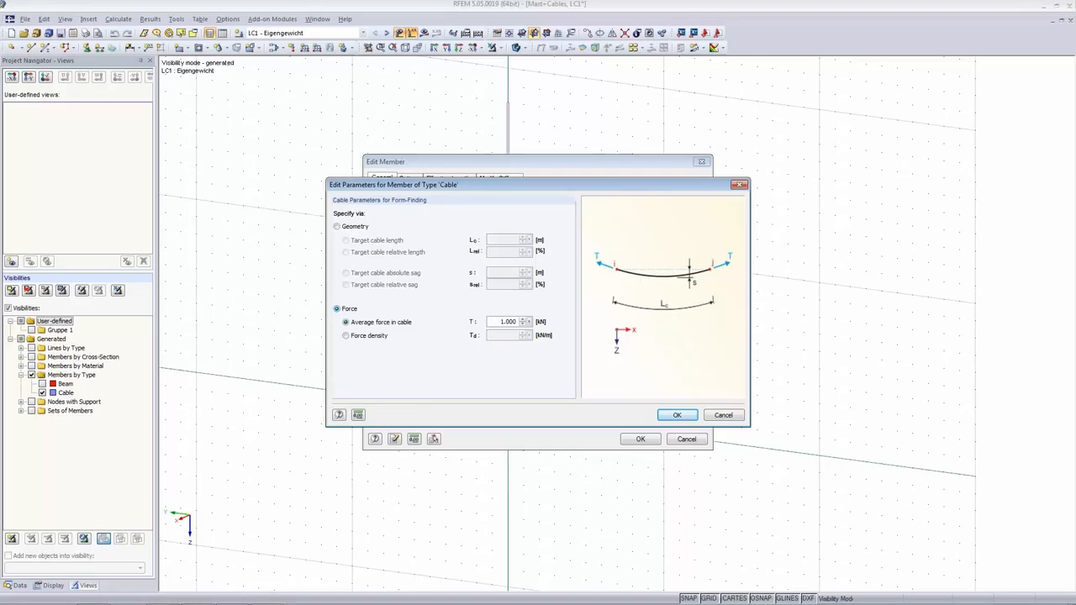
left_click(677, 415)
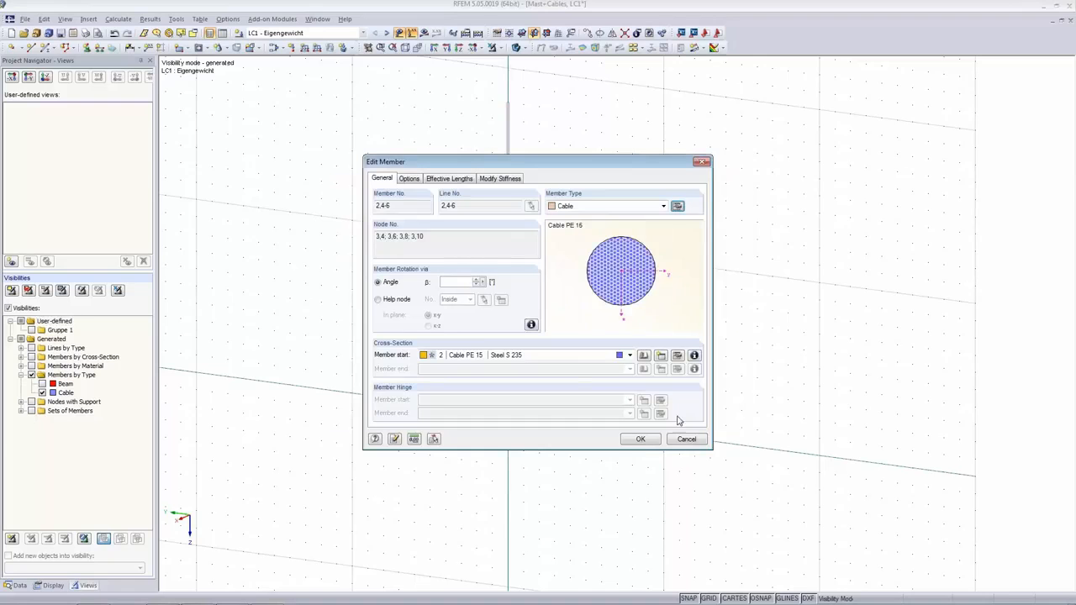
left_click(640, 439)
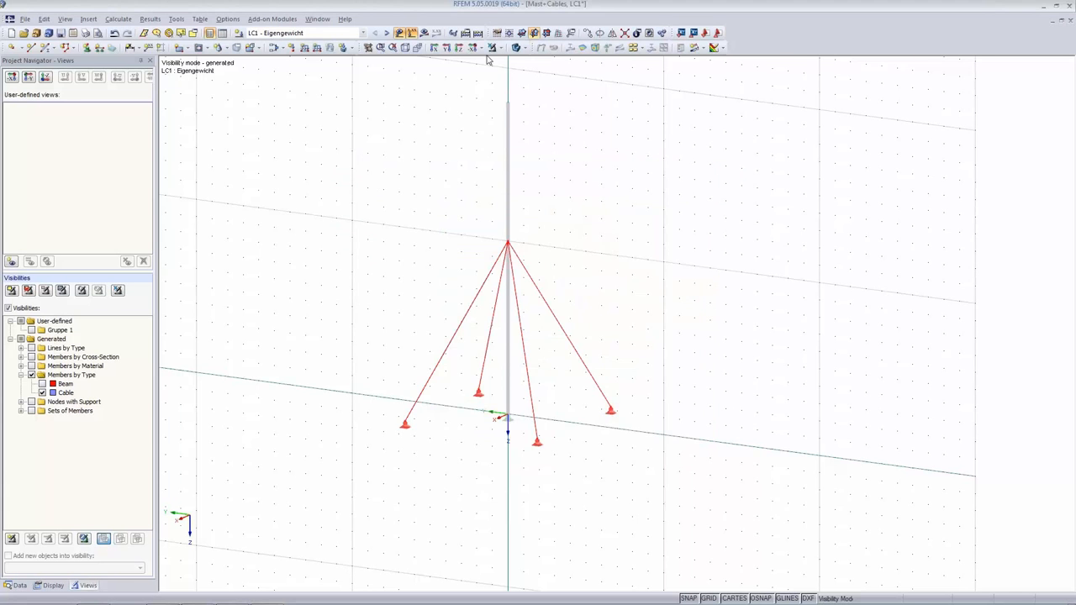
Review the form-finding calculation parameters, including the speed of convergence, and accept them
left_click(465, 33)
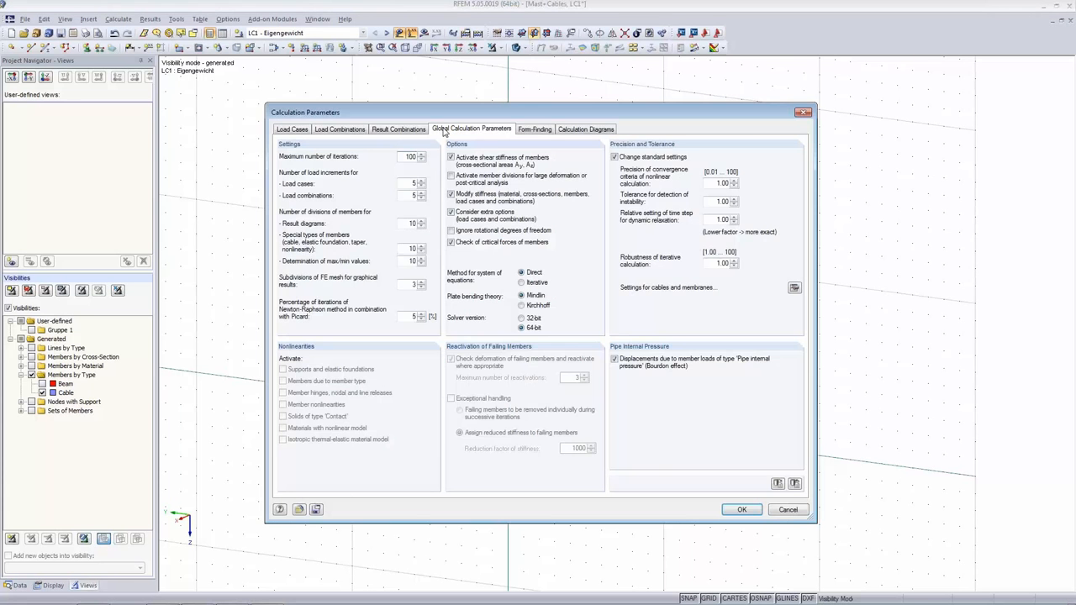
left_click(537, 130)
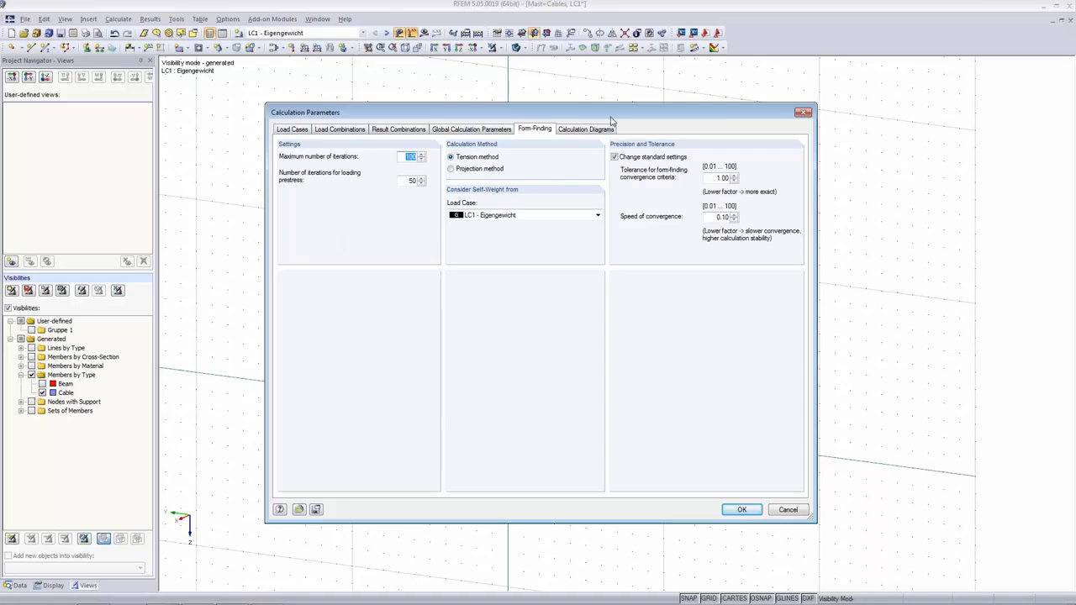
double_click(716, 216)
left_click(739, 510)
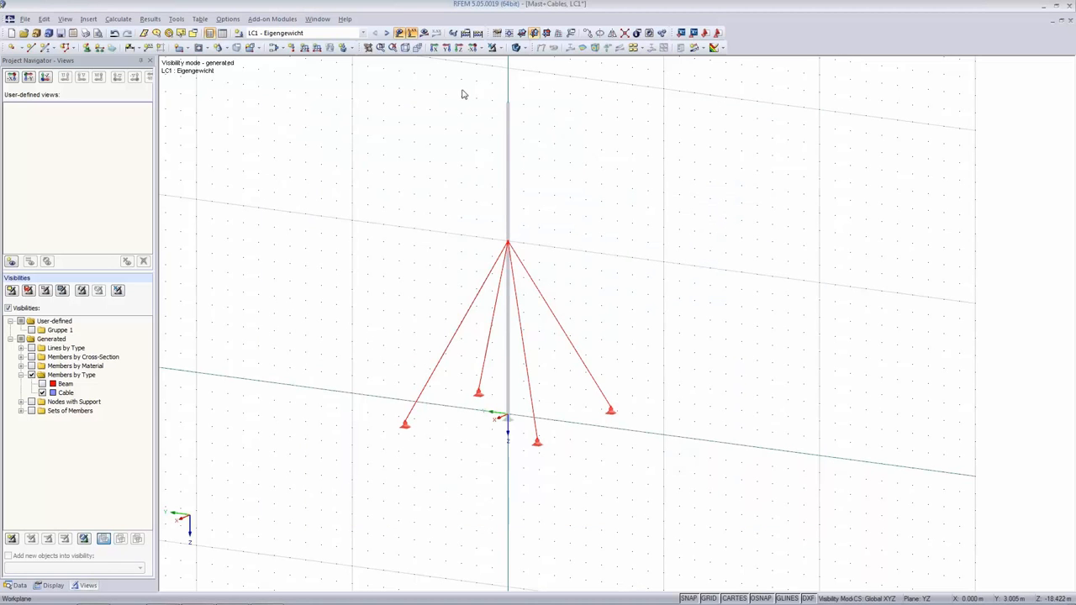
Review the FE mesh settings, including the divisions for cable members, and close them
left_click(118, 18)
left_click(143, 153)
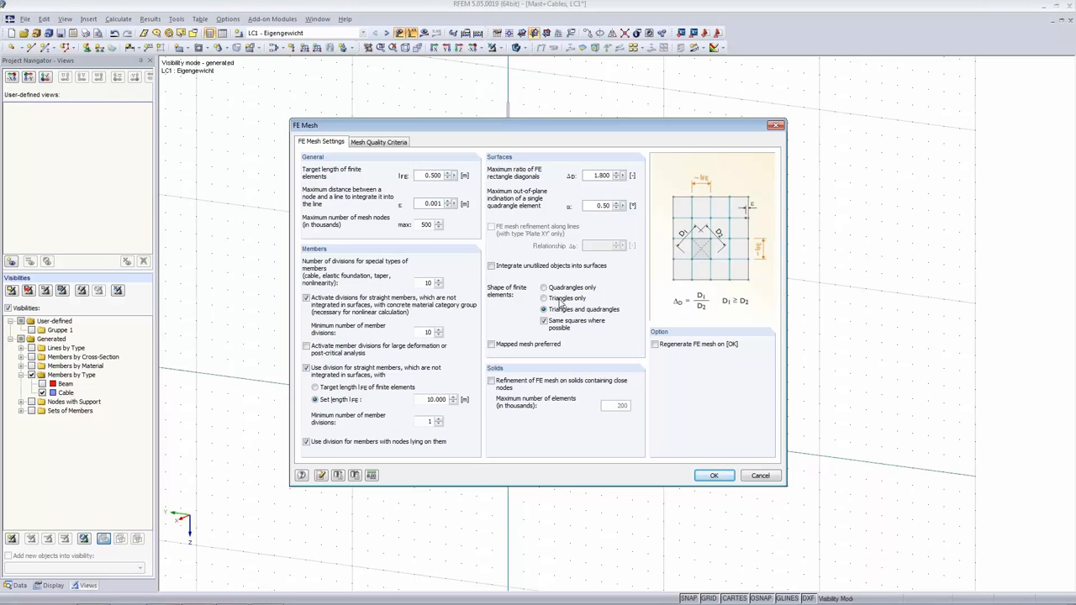
left_click_drag(568, 126, 523, 153)
left_click(670, 499)
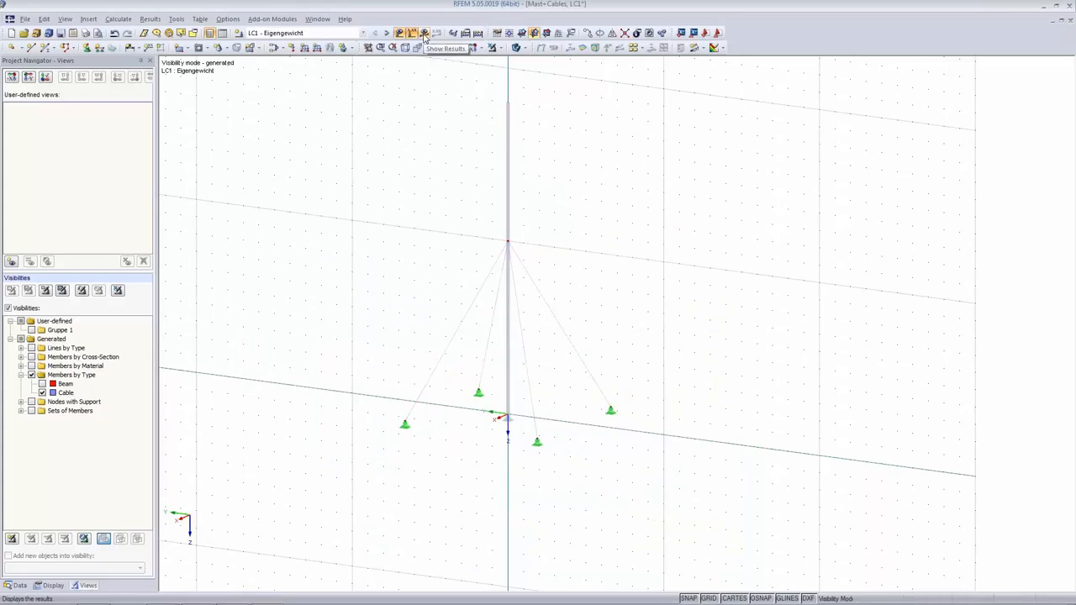
Switch to the RF-FORM-FINDING case and calculate its results
left_click(294, 34)
left_click(293, 58)
left_click(425, 33)
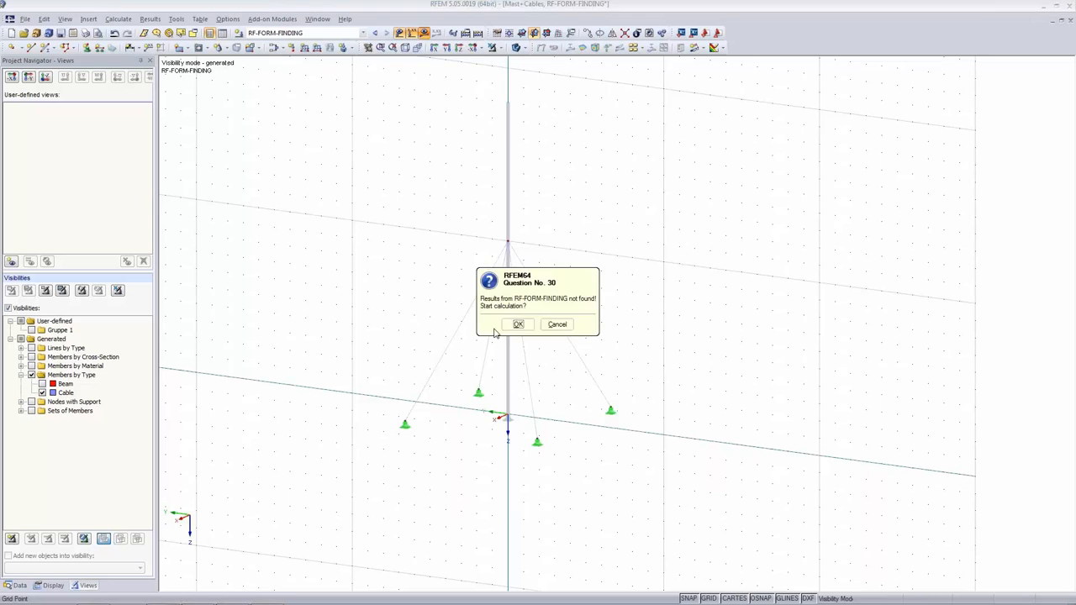
left_click(515, 323)
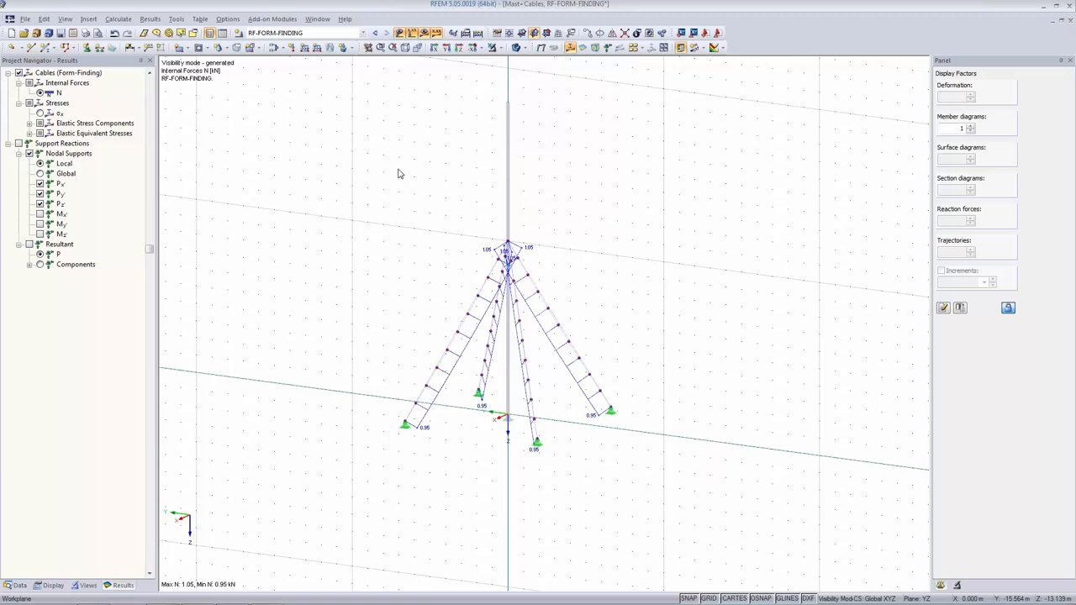
Display the global deformations of the form-finding results and examine the sag of the cables up close
left_click(540, 47)
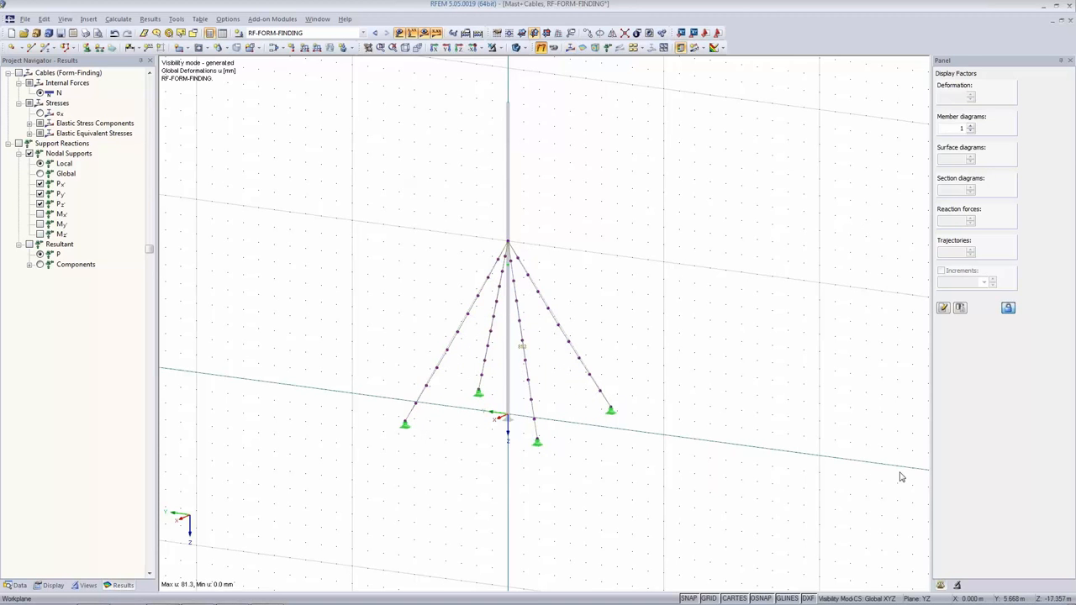
scroll(580, 395, "up", 4)
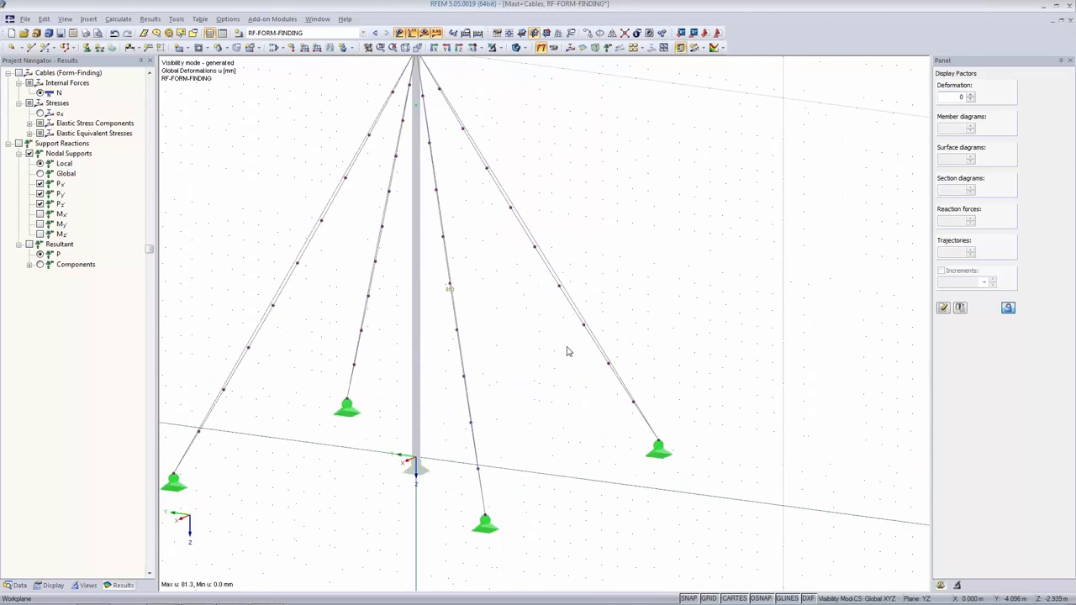
scroll(567, 362, "up", 2)
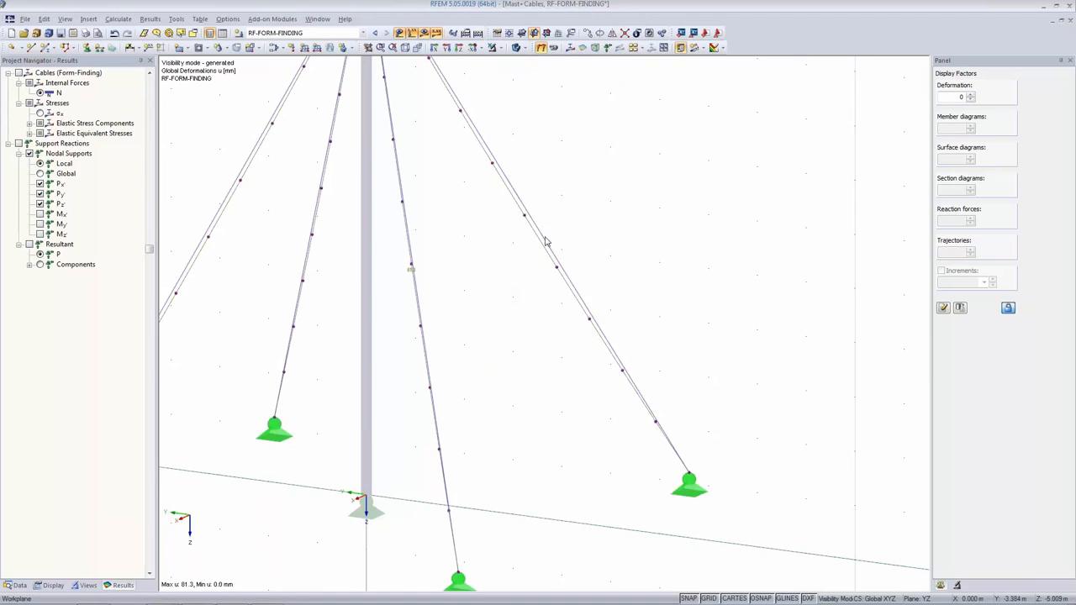
middle_click_drag(483, 310, 705, 290)
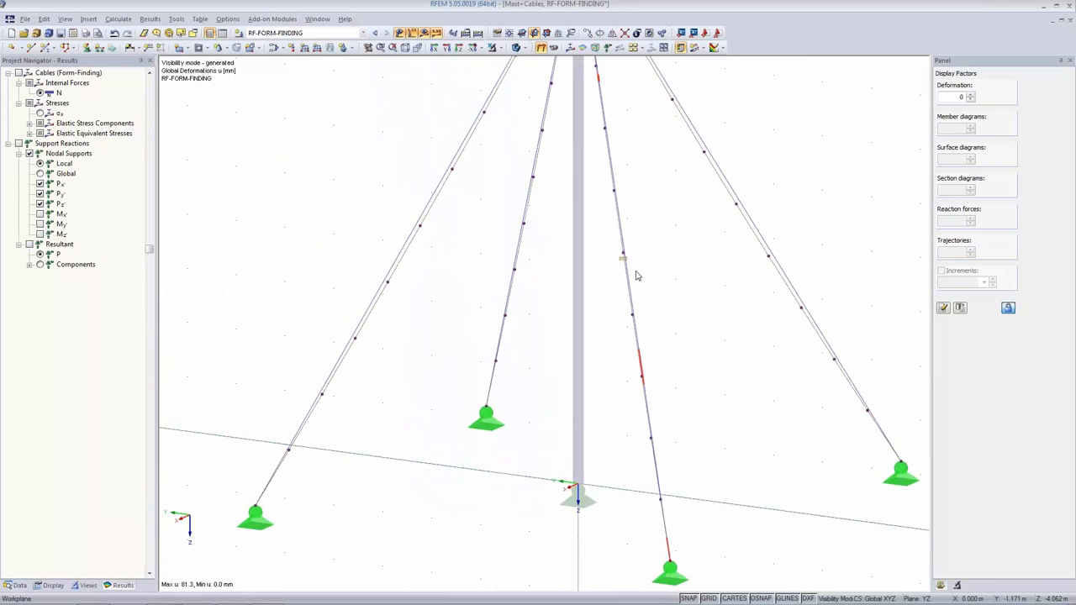
scroll(636, 275, "up", 5)
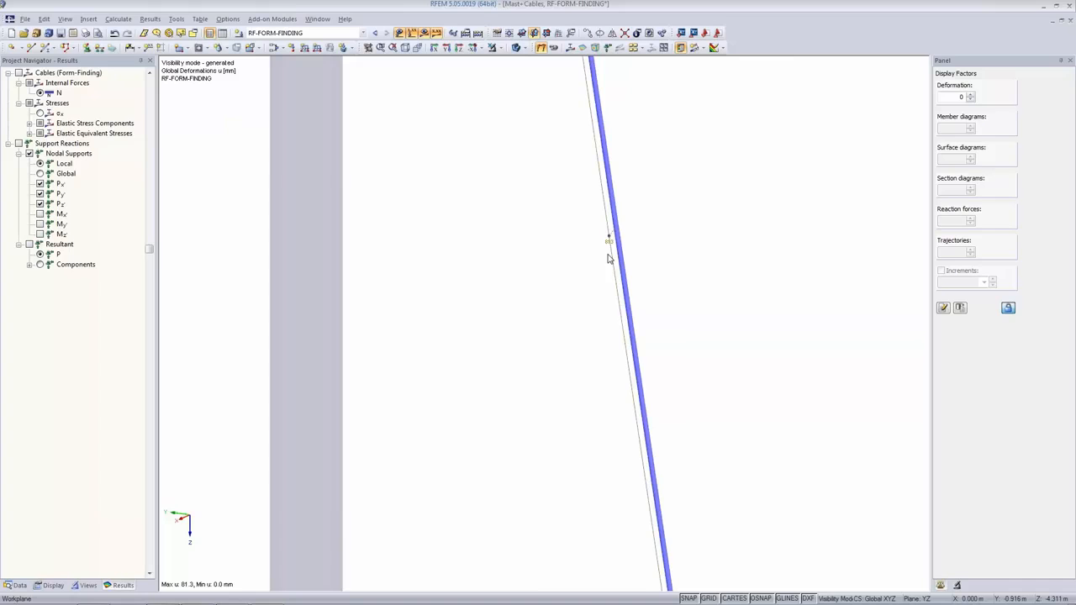
scroll(608, 254, "up", 2)
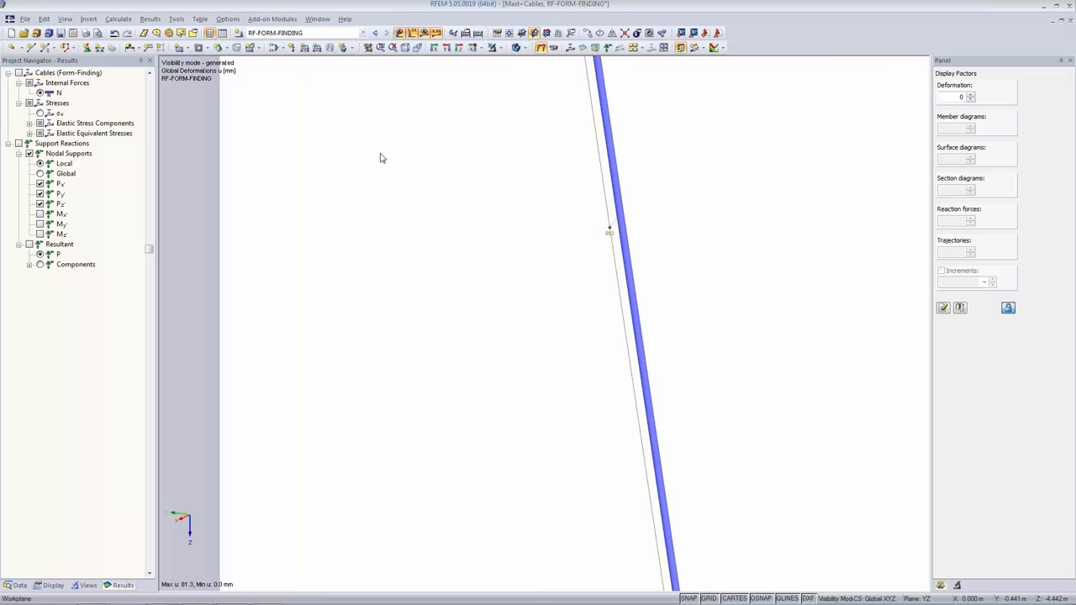
scroll(473, 230, "down", 2)
scroll(466, 232, "down", 6)
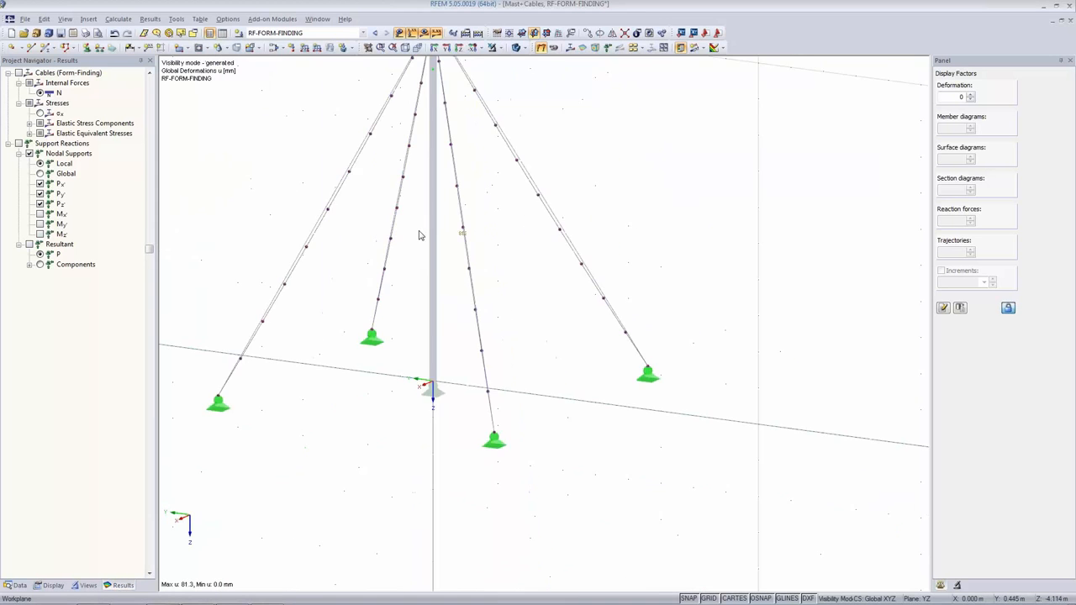
Select the four cables and define their form-finding by geometry with a target absolute sag of 0.08 m
left_click_drag(259, 126, 555, 325)
right_click(454, 201)
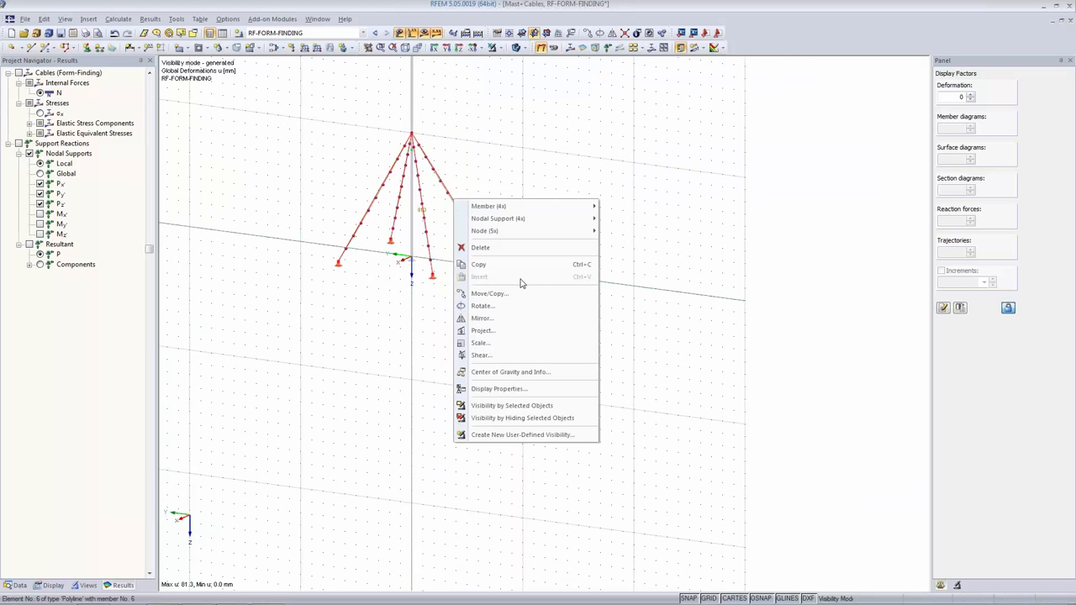
left_click(547, 206)
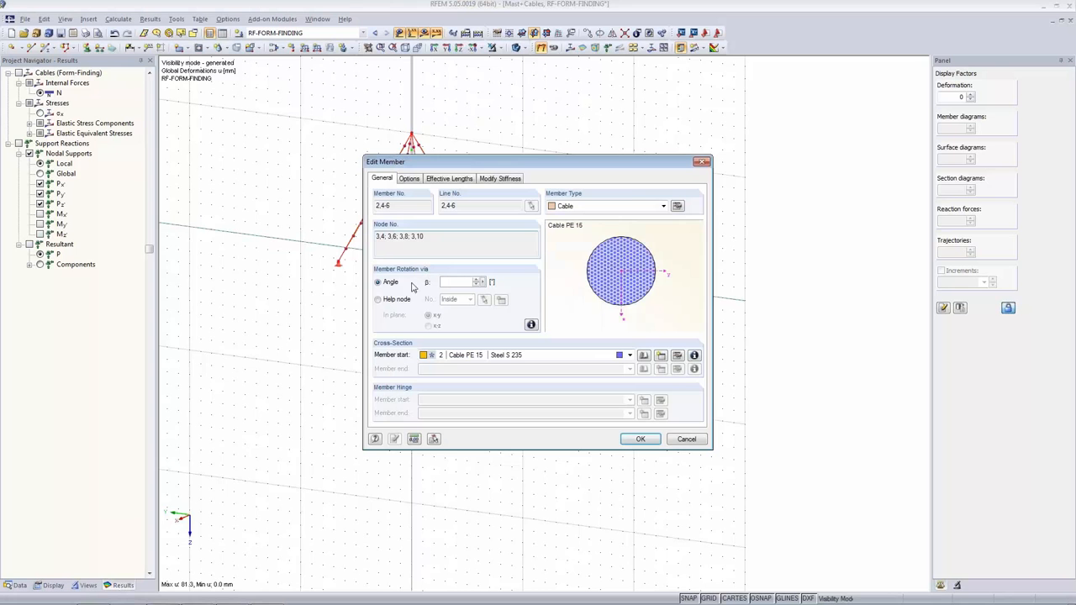
left_click(677, 206)
left_click(338, 226)
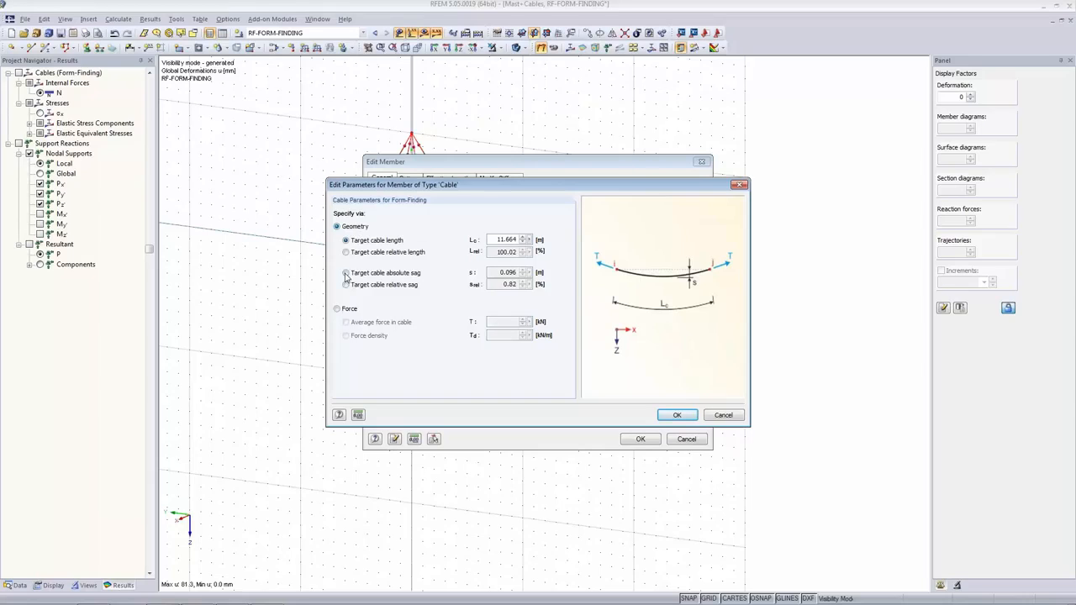
left_click_drag(490, 274, 521, 274)
type("0.08")
key("Tab")
left_click(676, 414)
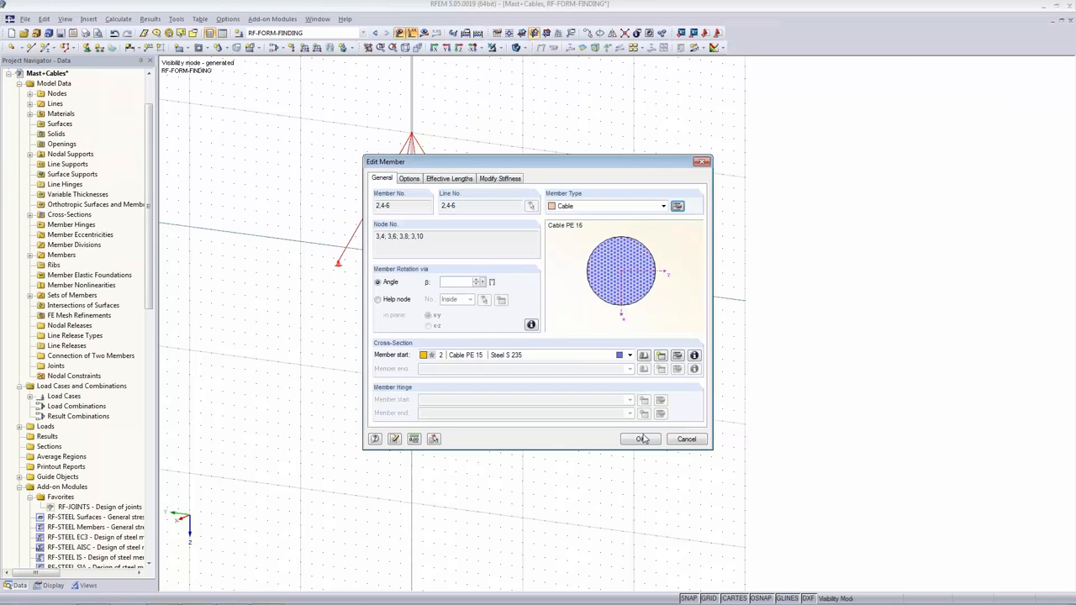
left_click(640, 439)
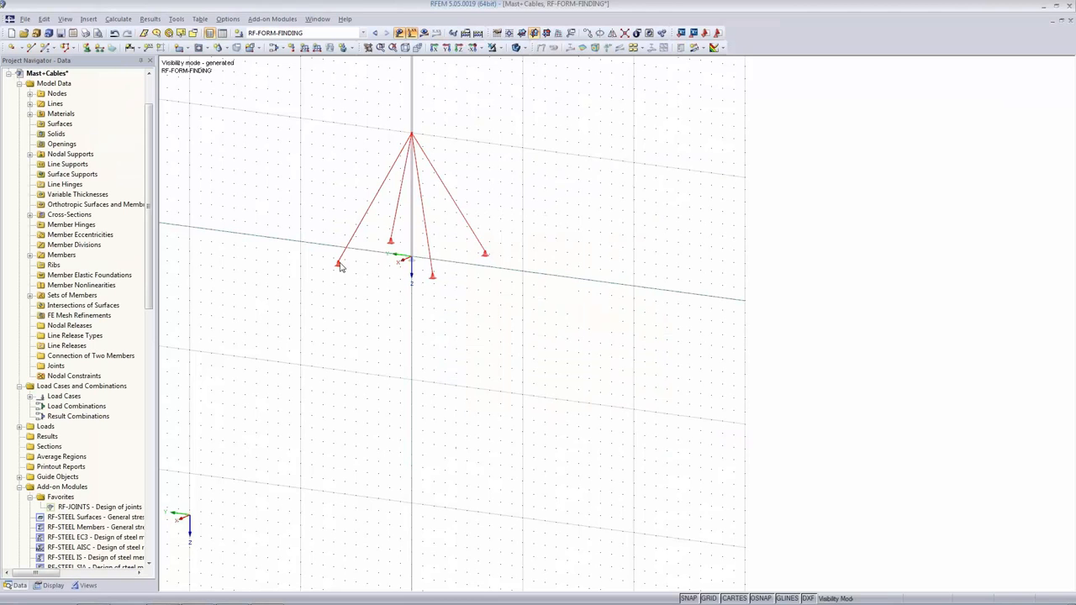
Recalculate the form-finding results and set the deformation display factor to 0 for a close look at the cables
left_click(424, 35)
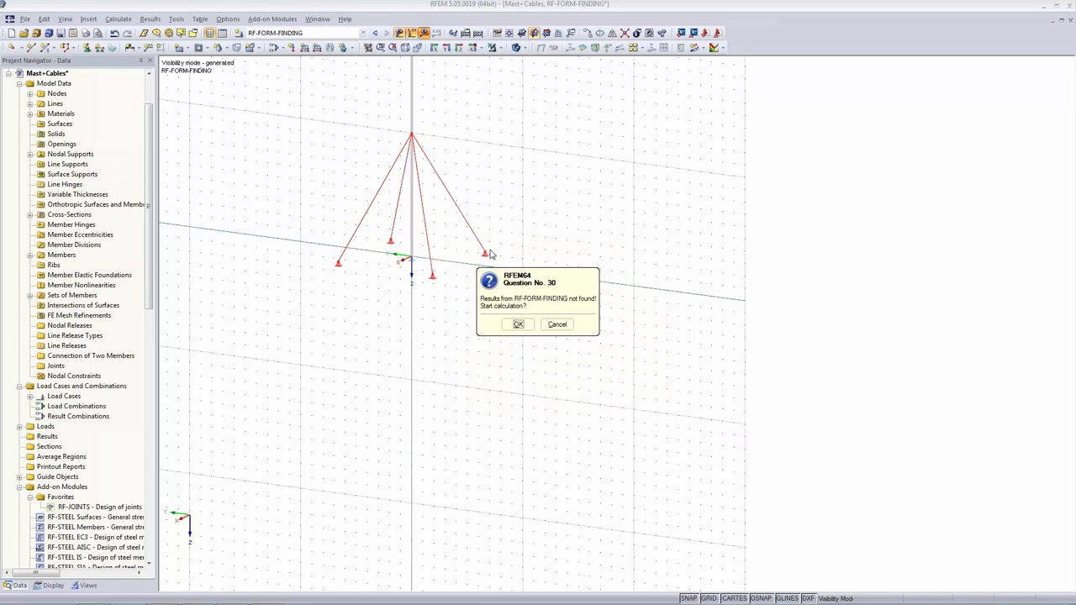
left_click(517, 324)
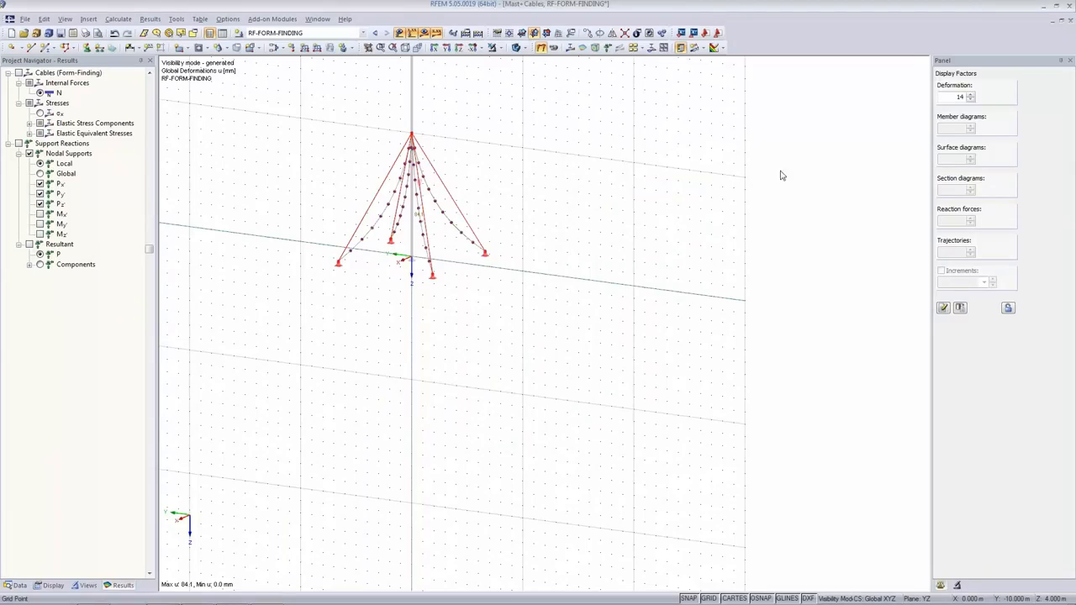
left_click_drag(950, 98, 1049, 100)
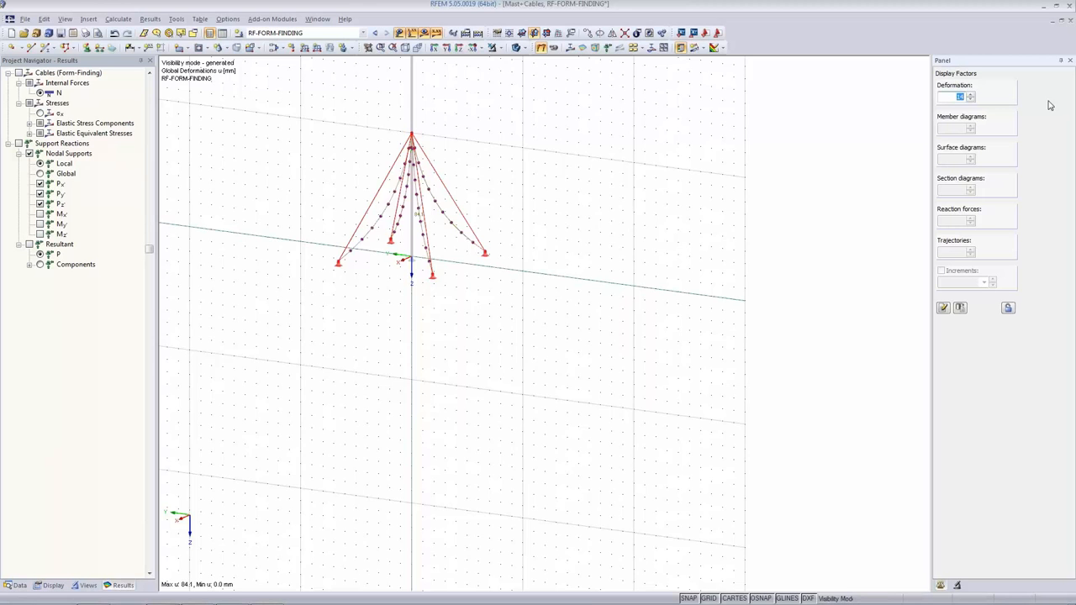
type("5")
scroll(412, 193, "up", 10)
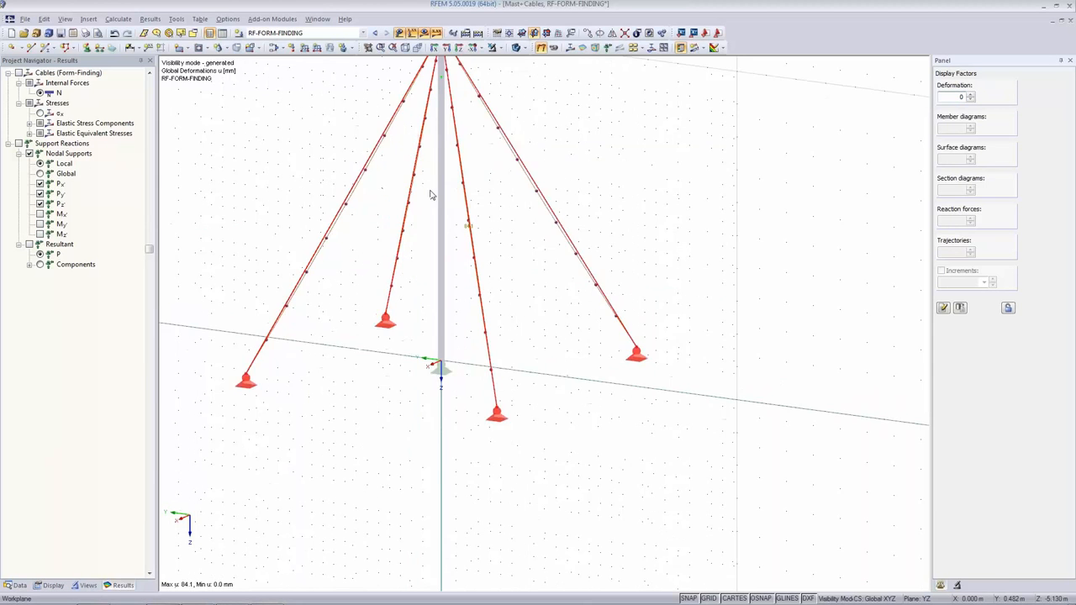
Examine the form-found sag of the cables up close against the maximum deformation value
left_click(522, 267)
scroll(450, 242, "up", 4)
scroll(488, 236, "up", 3)
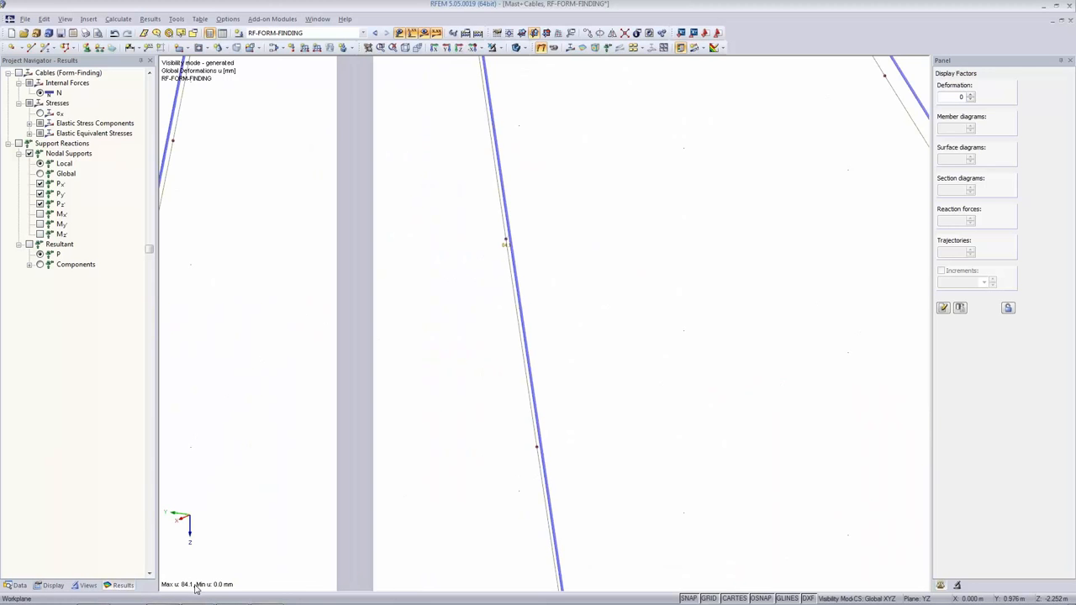
scroll(737, 86, "down", 4)
scroll(653, 168, "down", 5)
middle_click_drag(675, 144, 567, 387)
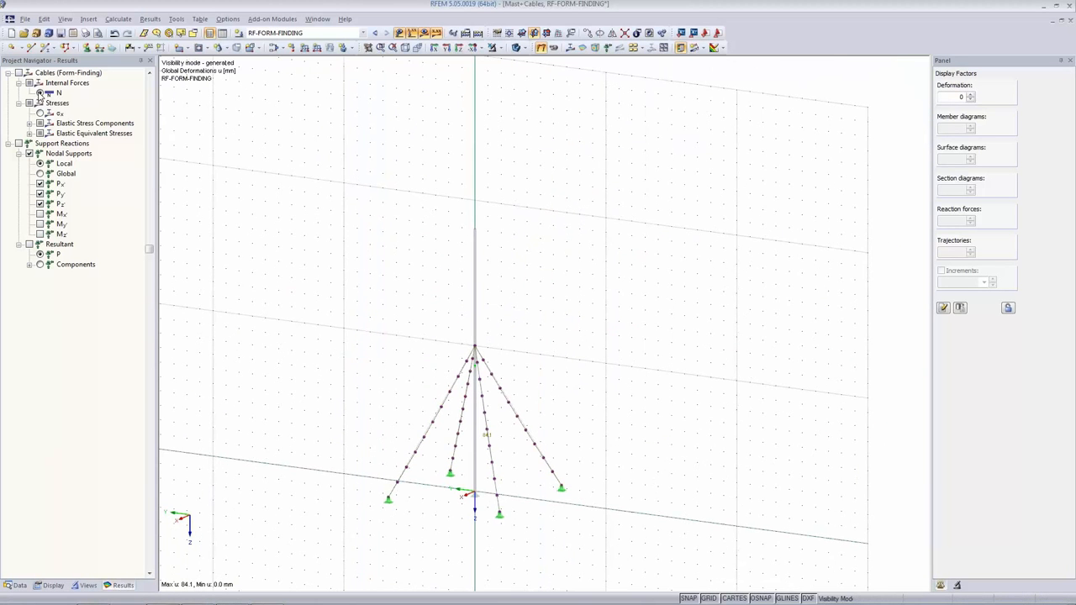
Display the axial forces N of the form-finding results and view the result diagram of one cable
left_click(40, 92)
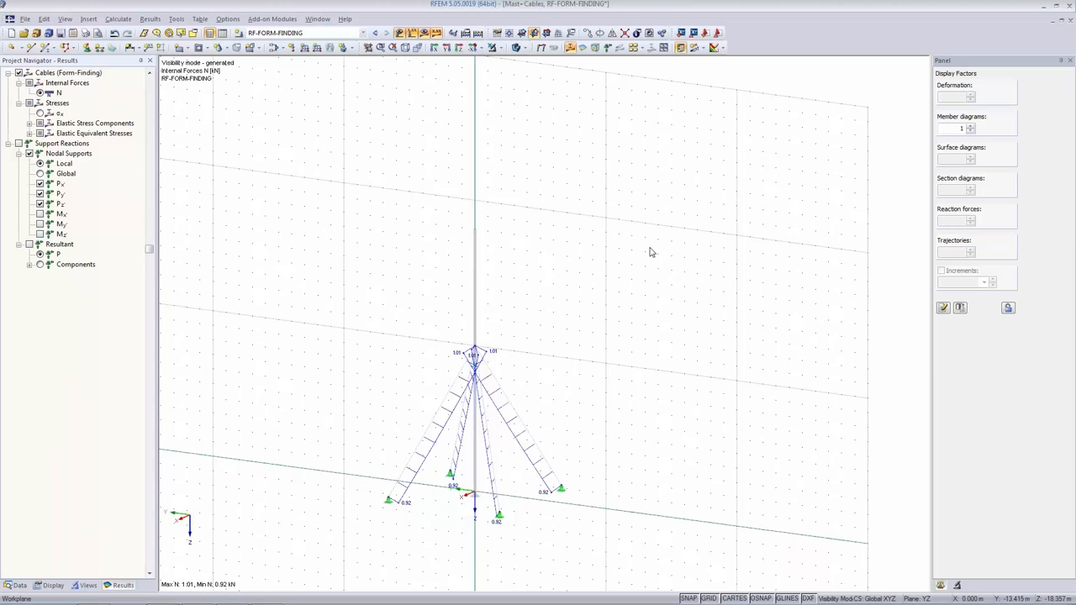
scroll(569, 252, "up", 3)
middle_click_drag(567, 259, 648, 76)
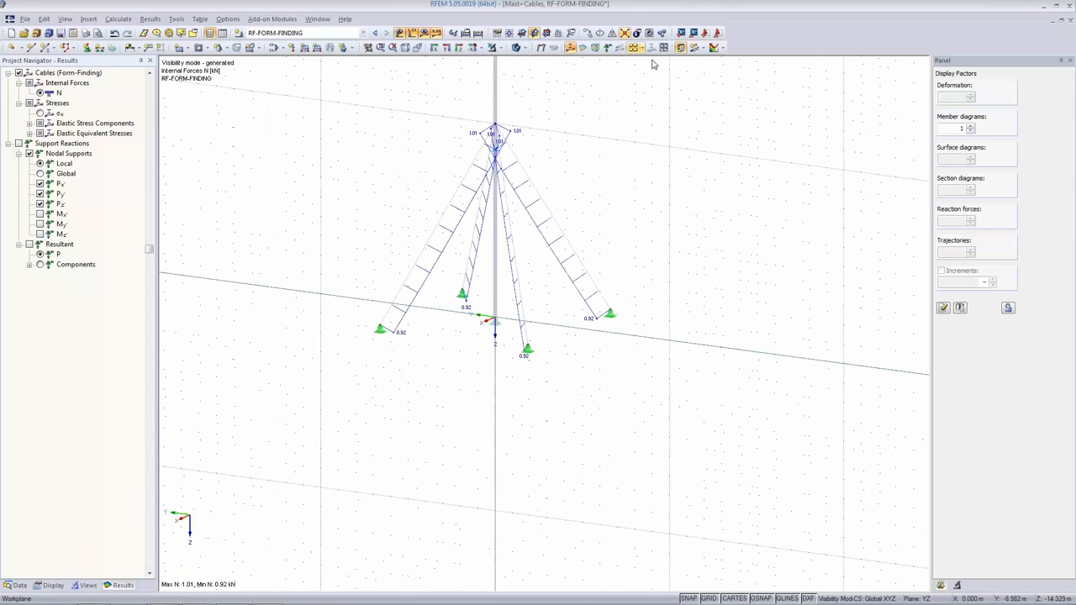
left_click(570, 247)
left_click(650, 49)
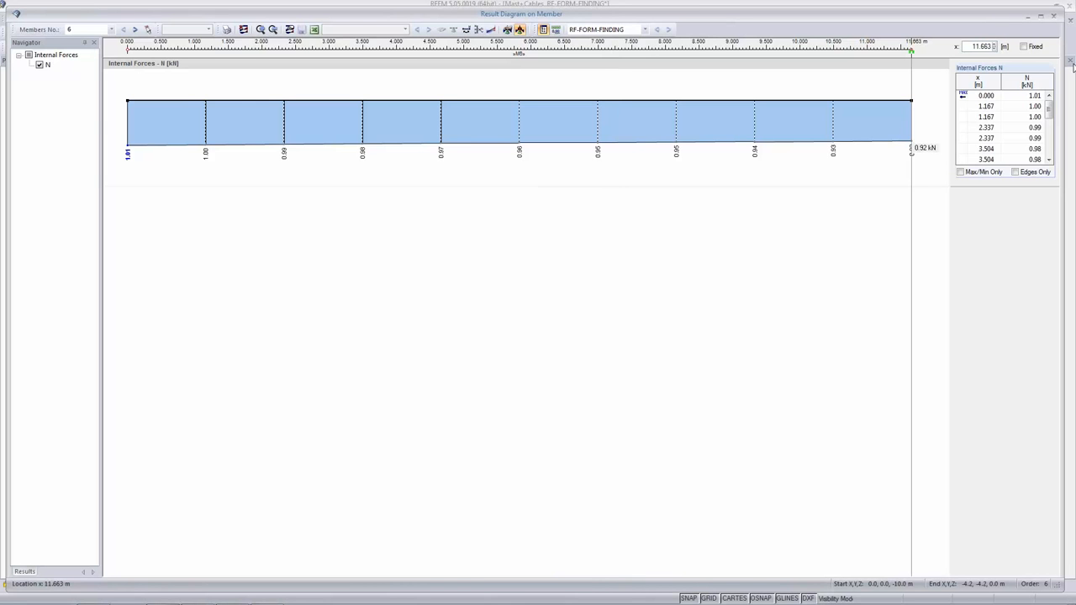
left_click(1053, 17)
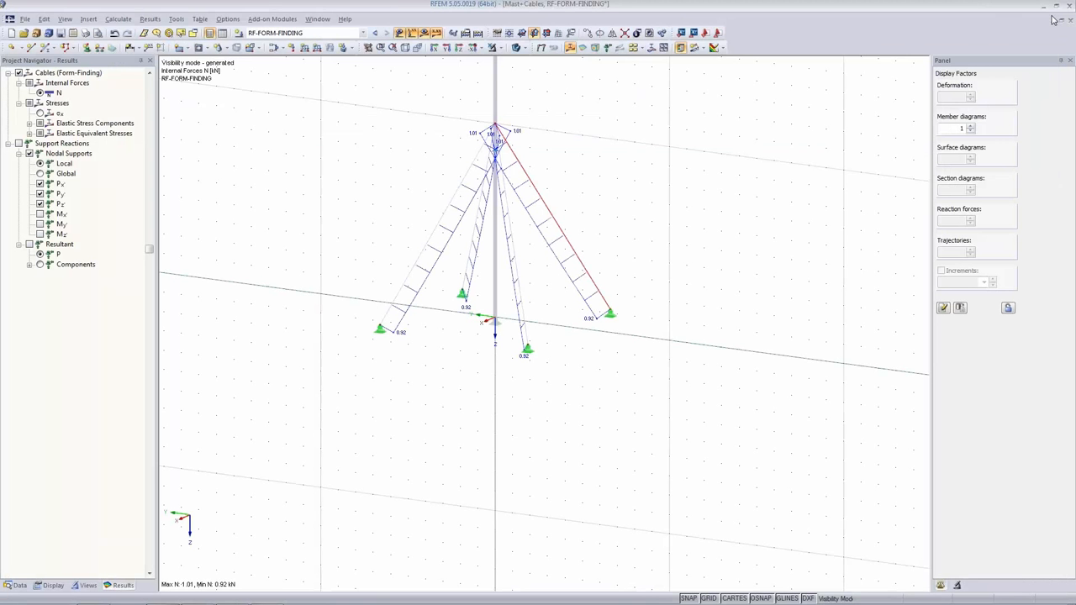
Change the description of load case LC1 to Self-weight
left_click(344, 33)
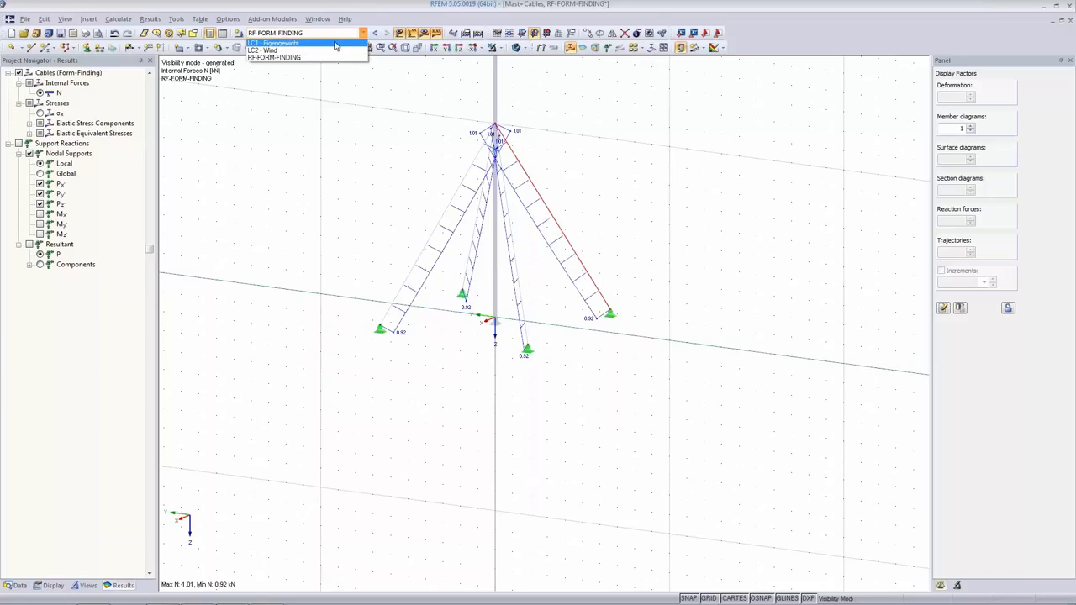
left_click(333, 93)
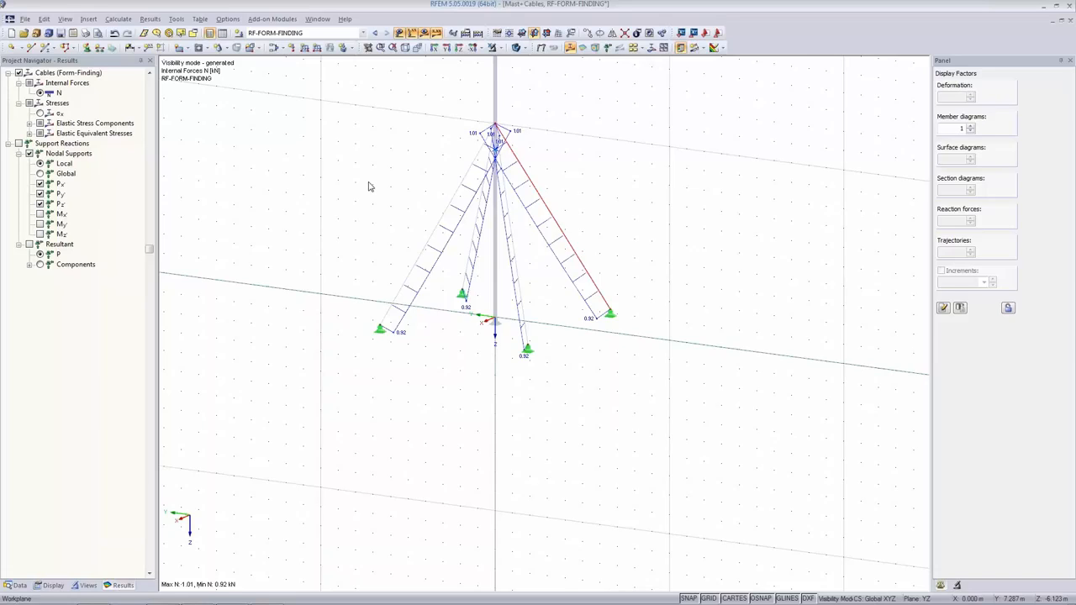
left_click(275, 49)
left_click(701, 156)
left_click(692, 168)
left_click(287, 165)
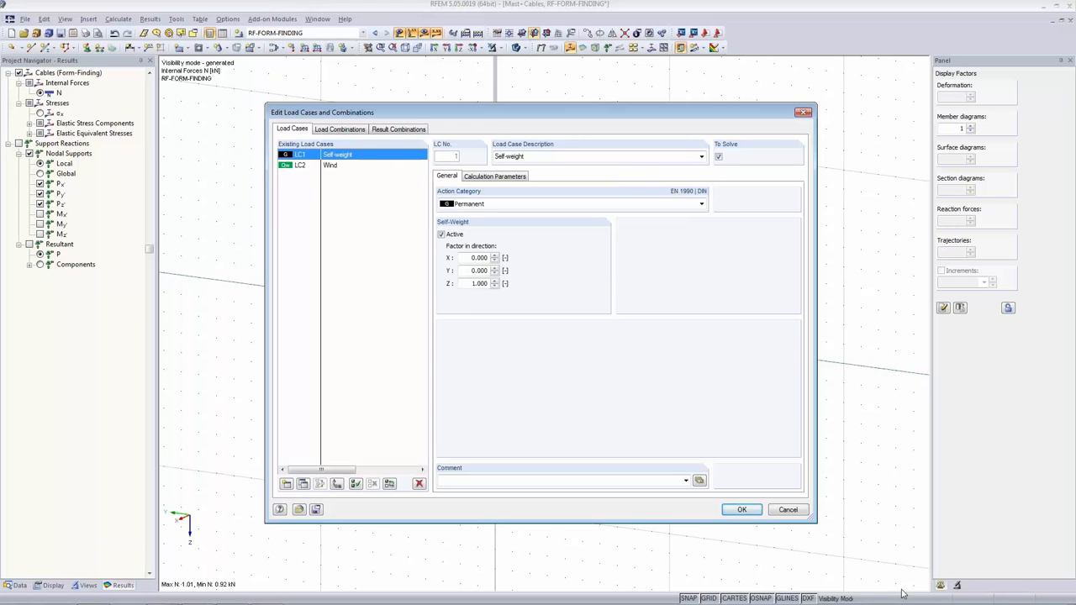
left_click(743, 510)
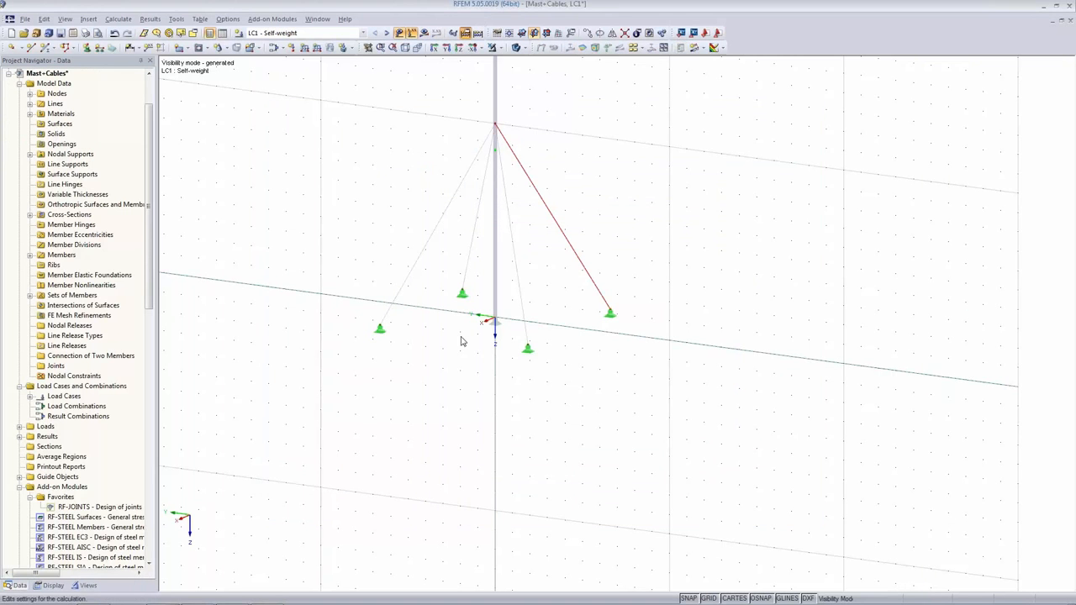
Review the form-finding calculation parameters, including the load case from which self-weight is considered
left_click(466, 32)
left_click(534, 130)
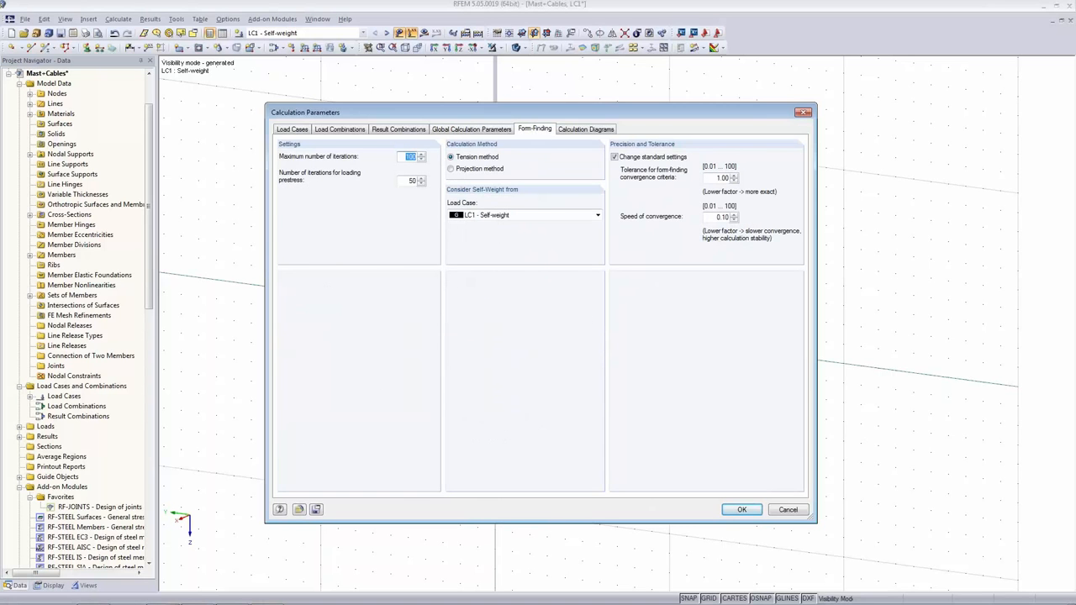
left_click(727, 511)
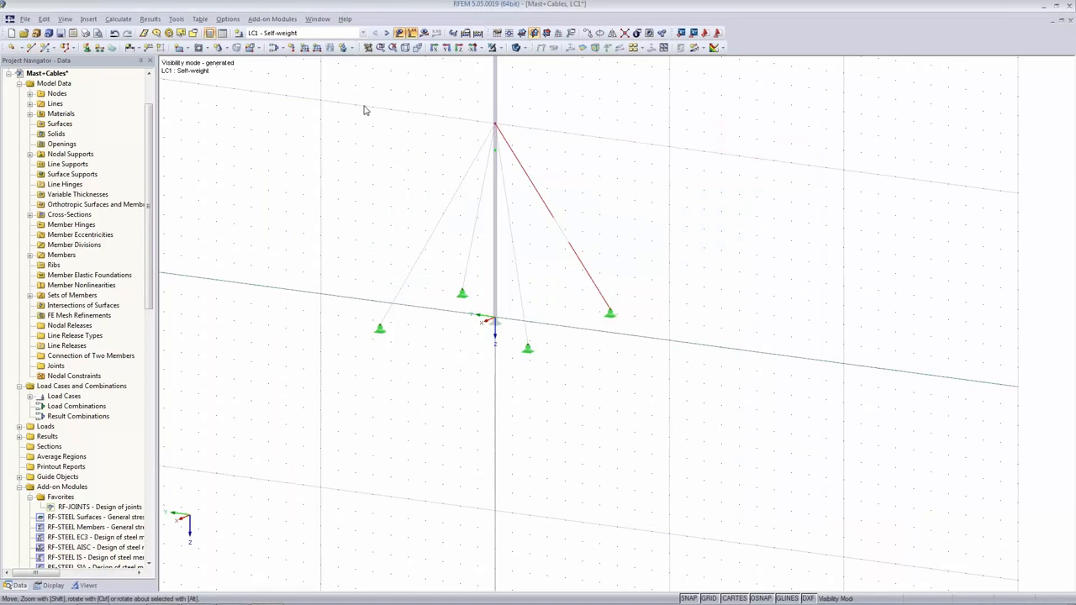
Calculate load case LC2 - Wind and display the axial forces N in the mast's cables
left_click(362, 33)
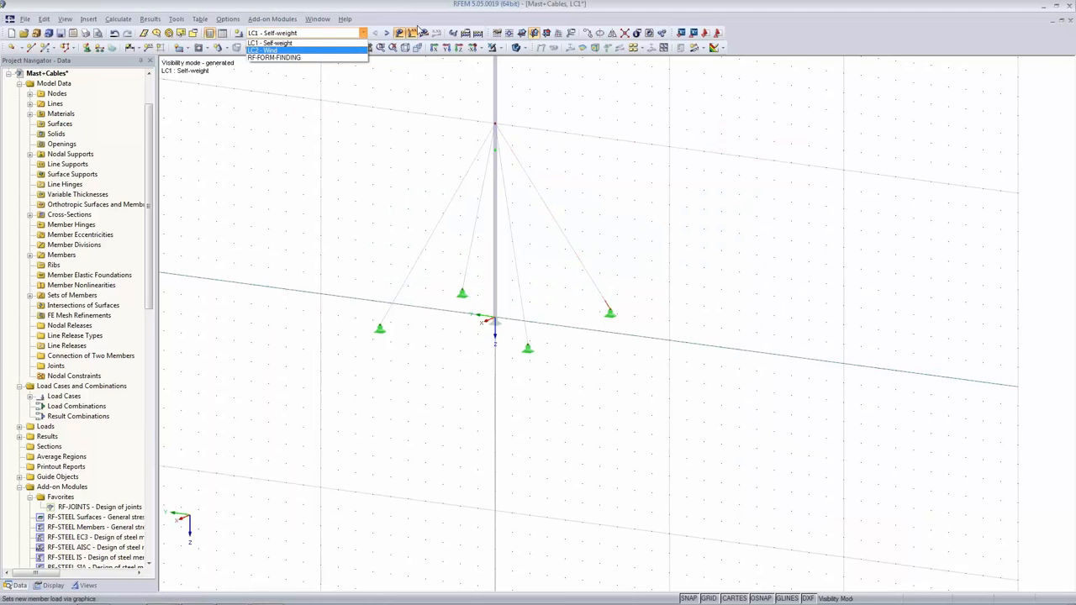
left_click(301, 50)
left_click(425, 33)
left_click(515, 327)
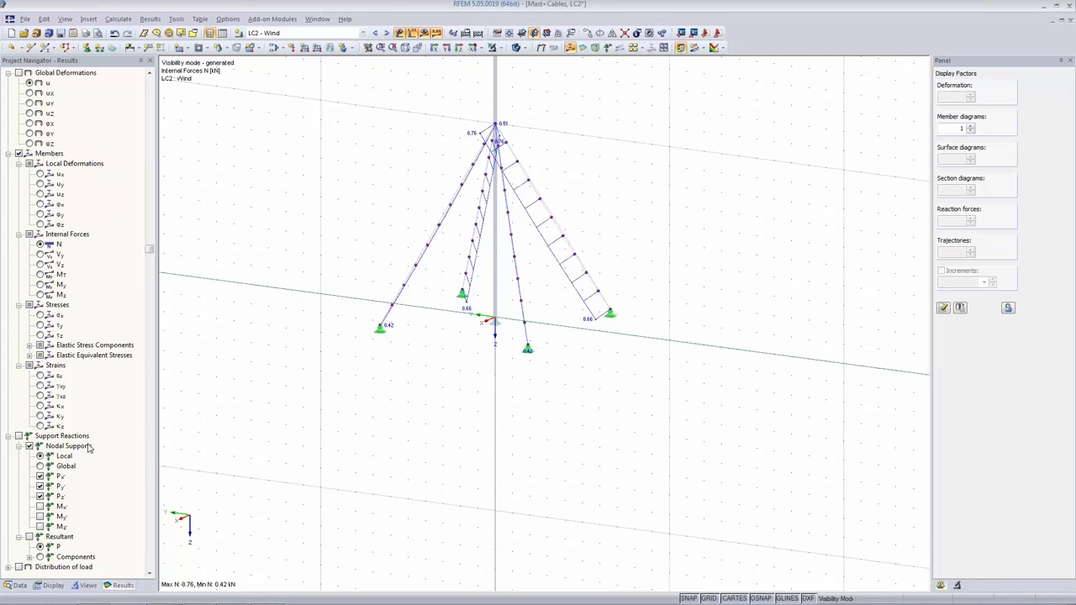
left_click(49, 244)
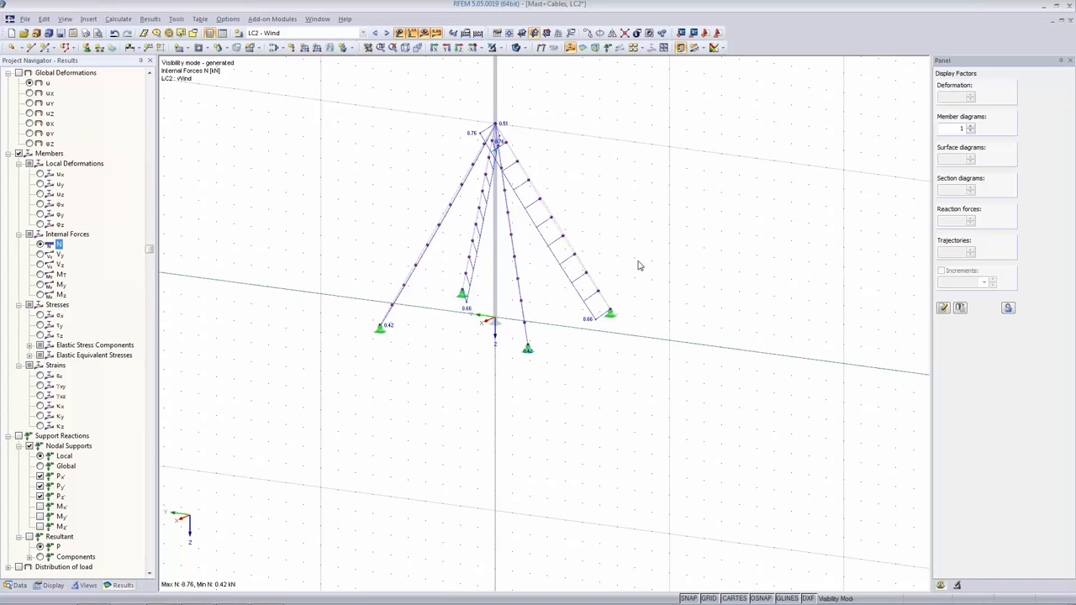
scroll(625, 157, "up", 3)
middle_click_drag(540, 139, 620, 292)
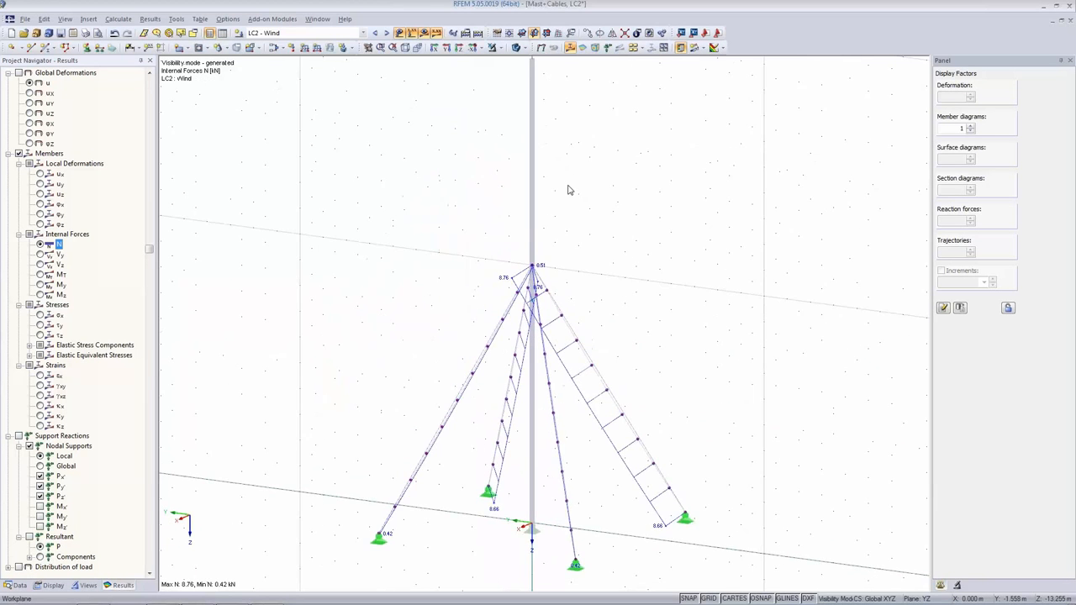
scroll(570, 189, "down", 1)
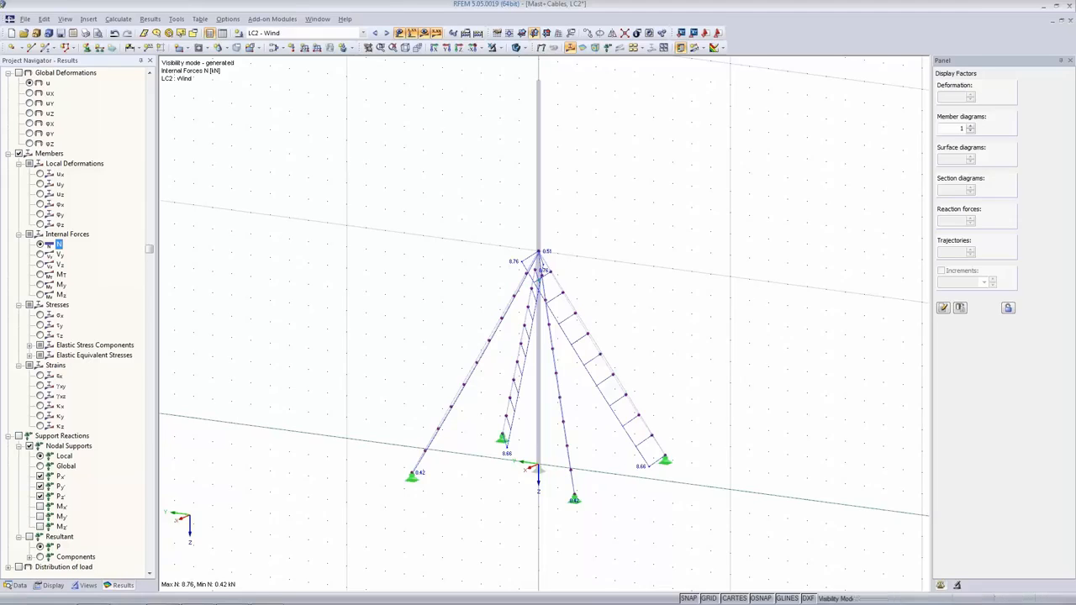
Switch to the PowerPoint presentation with the slide on the RF-Form-Finding features
mouse_move(318, 595)
left_click(198, 595)
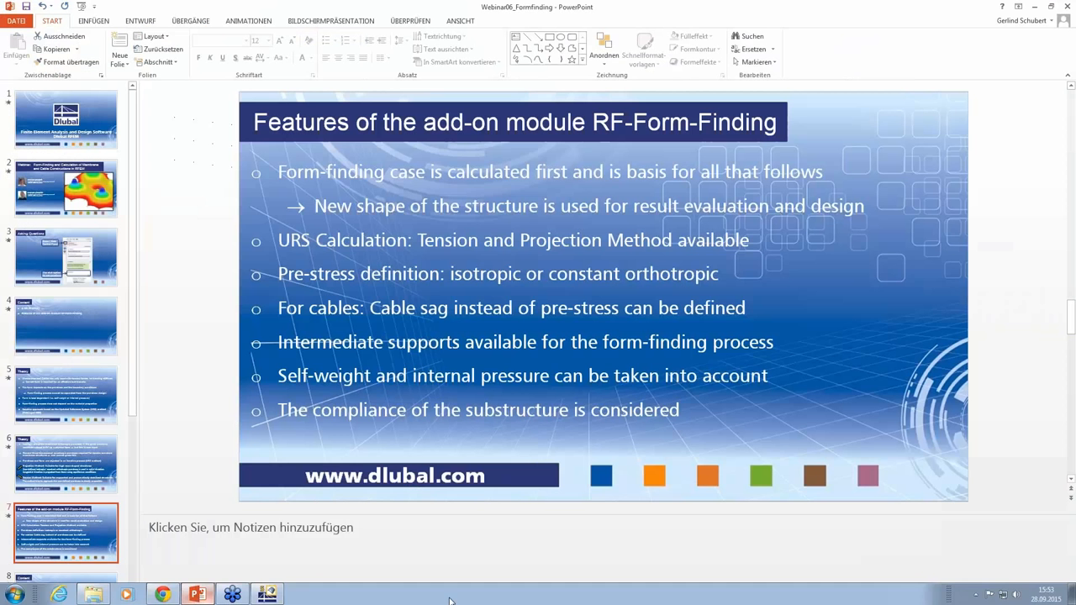